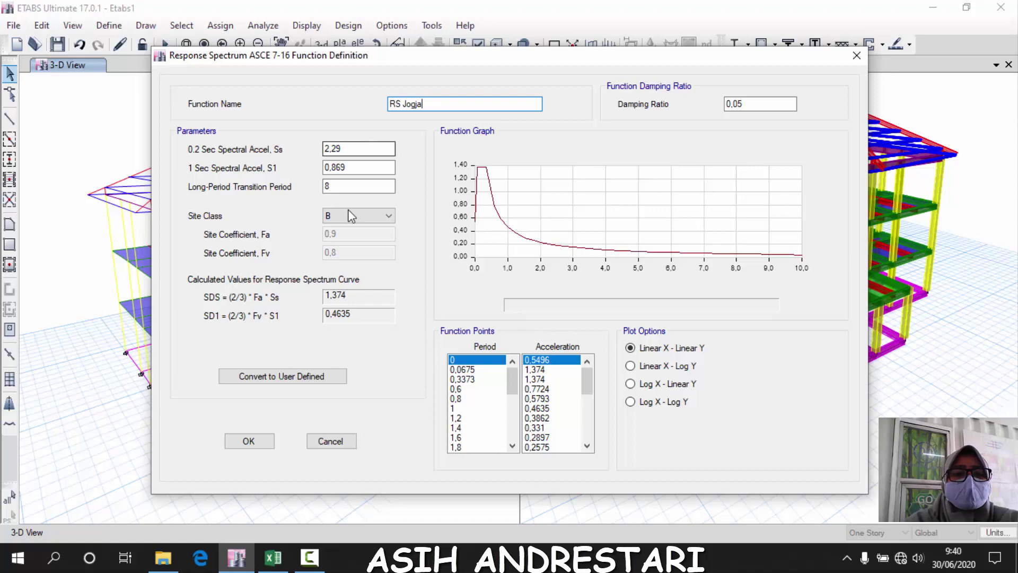
Set the spectral accelerations to Ss 1,1 and S1 0,5, as listed on the Respon Spektrum sheet in Excel
click(274, 561)
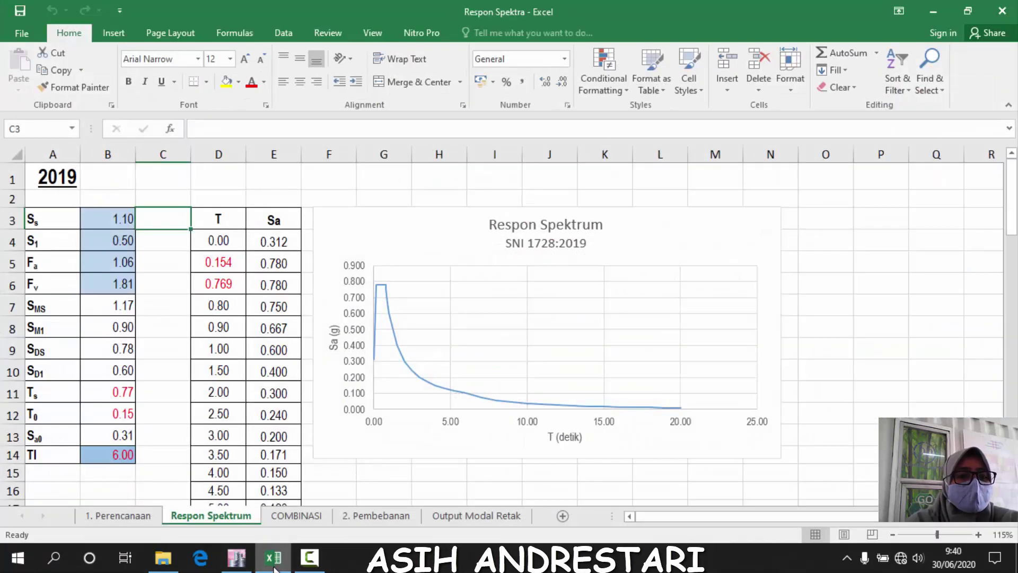
click(274, 568)
key(shift+Tab)
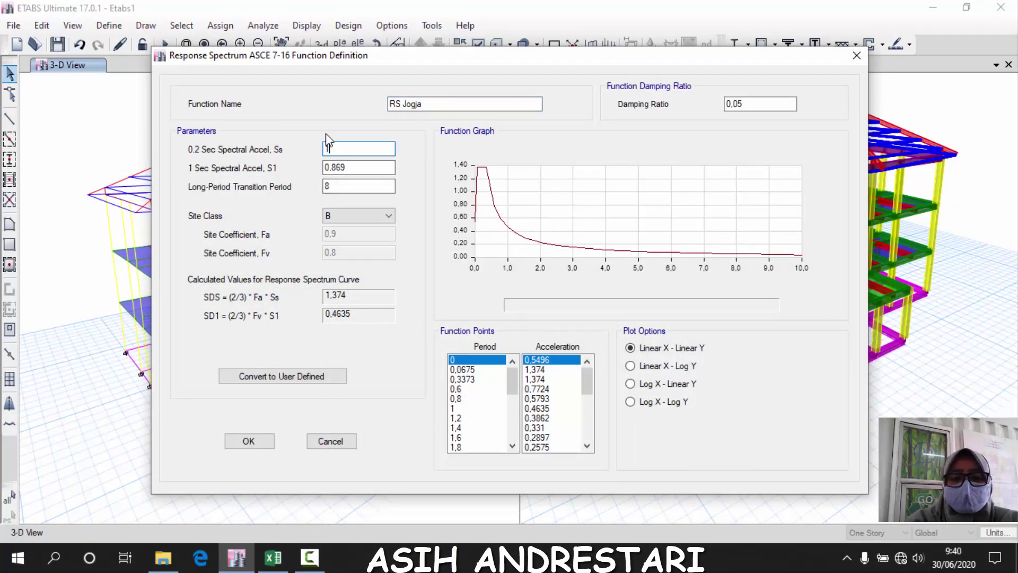
text(1,1)
click(272, 559)
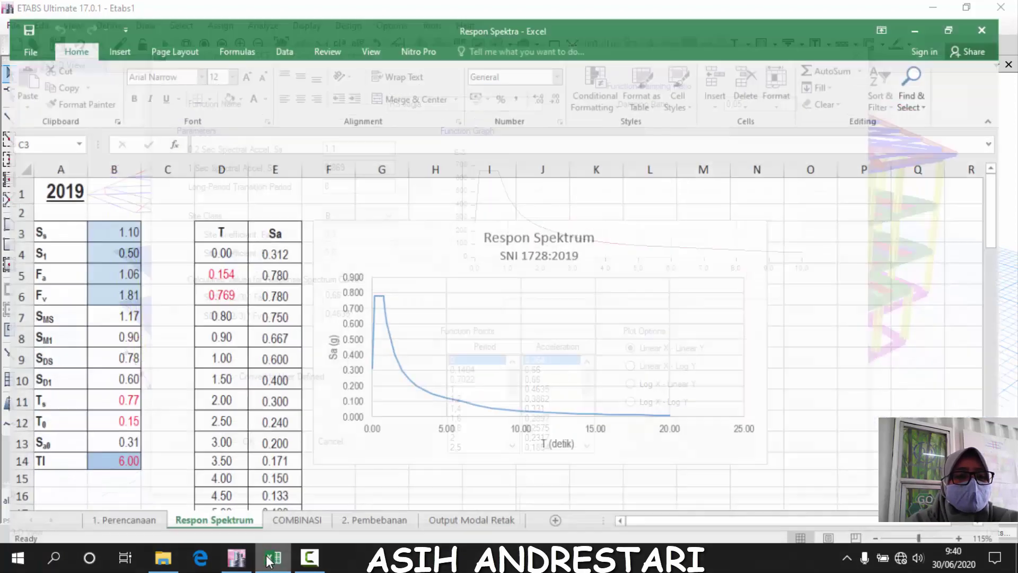
click(271, 560)
double_click(351, 169)
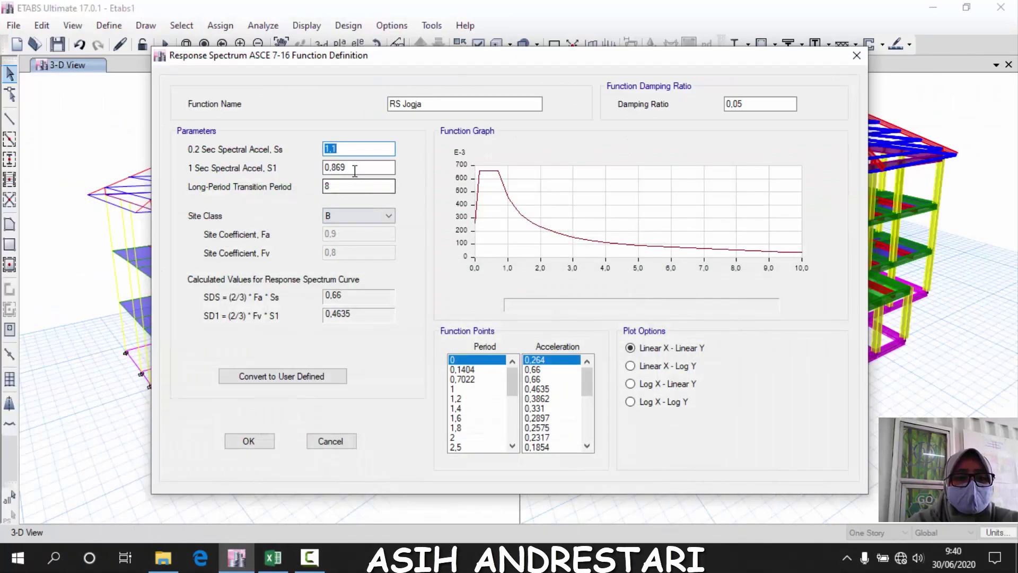
text(0,5)
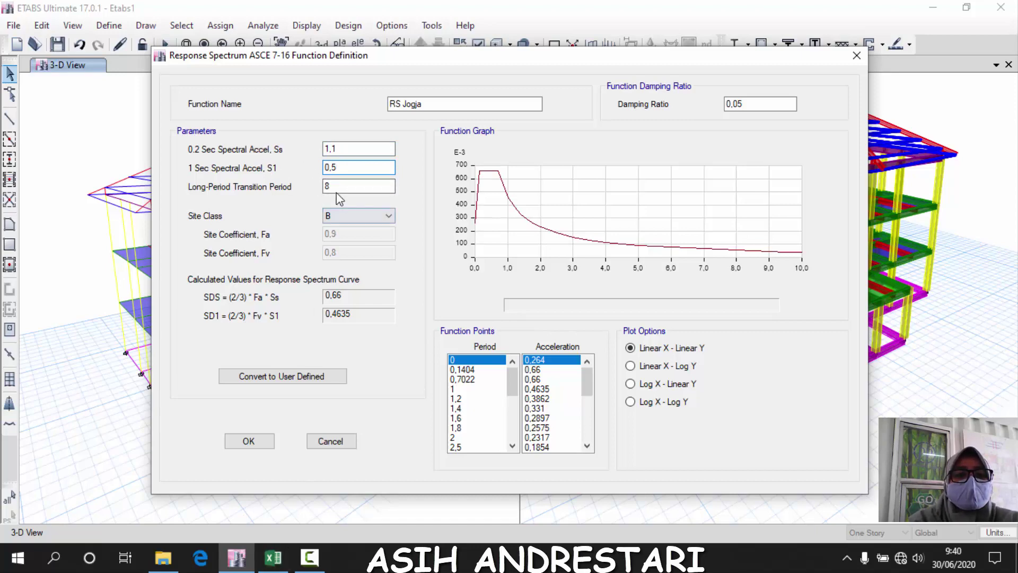
Set the long-period transition period to 6 and the site class to D, and accept the RS Jogja function
click(273, 557)
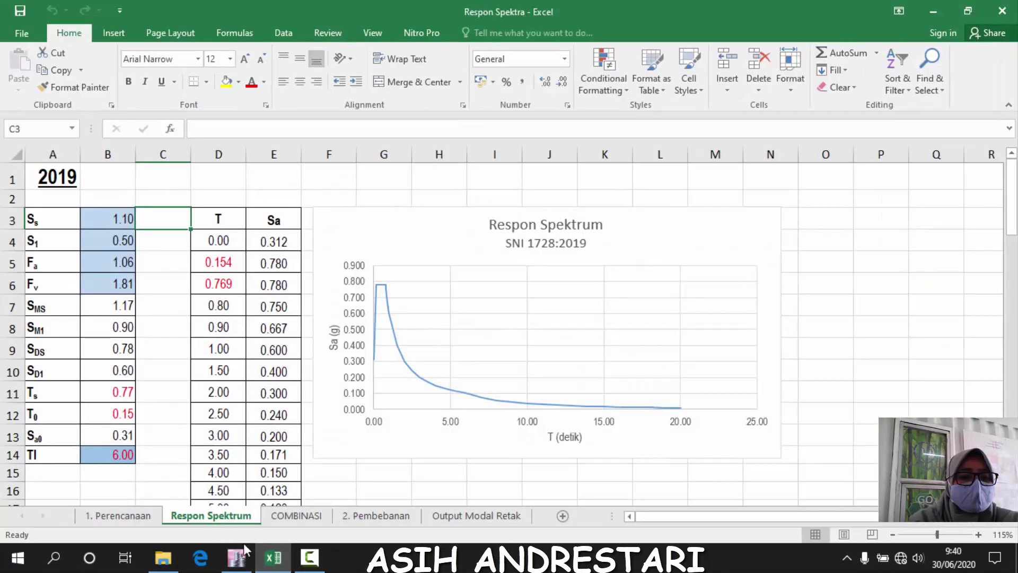
click(273, 557)
double_click(329, 188)
text(6)
click(366, 216)
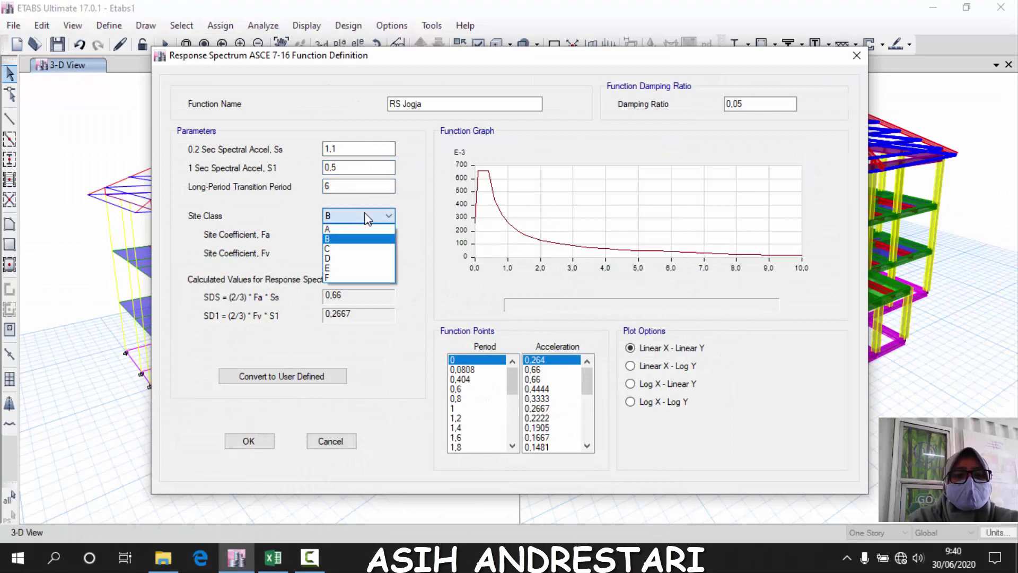
click(350, 258)
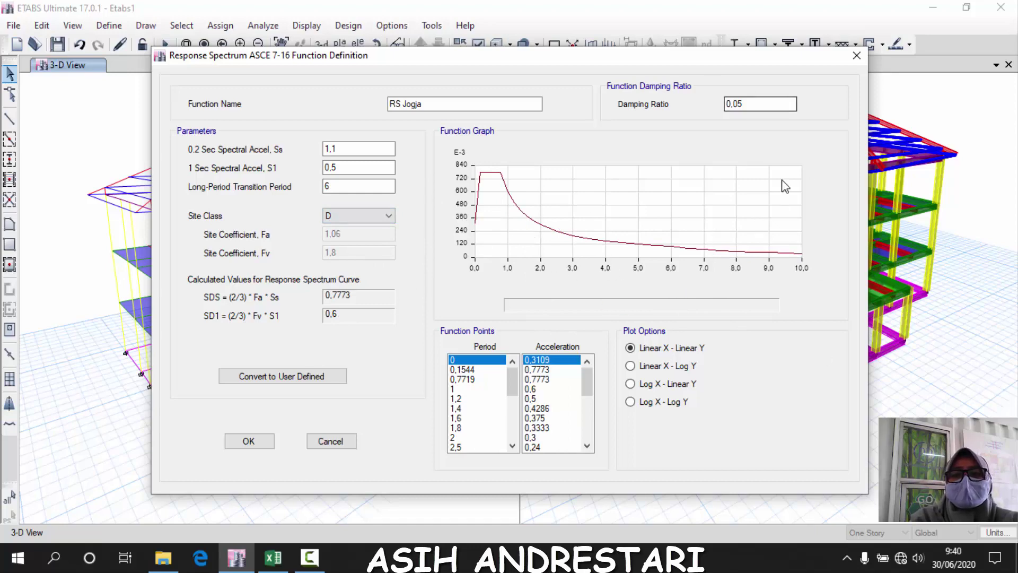
click(248, 441)
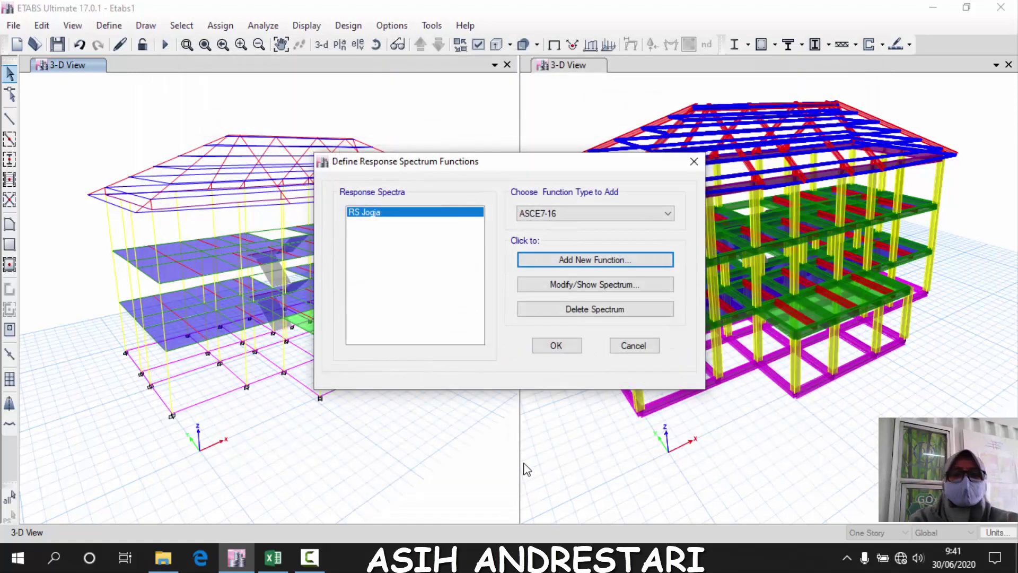
Add a new From File response spectrum function named "RS Jogja fromfile"
click(601, 215)
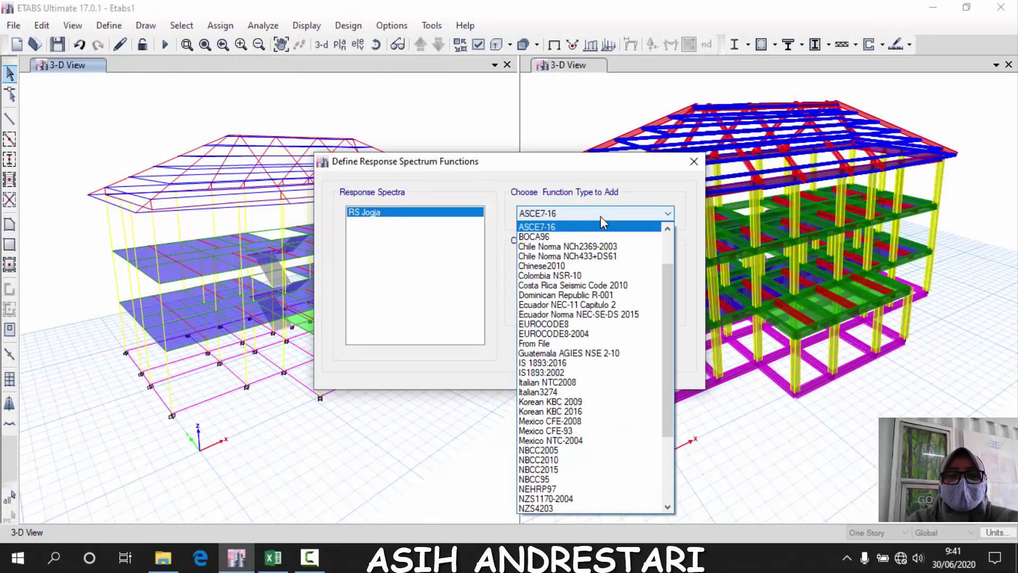
click(553, 345)
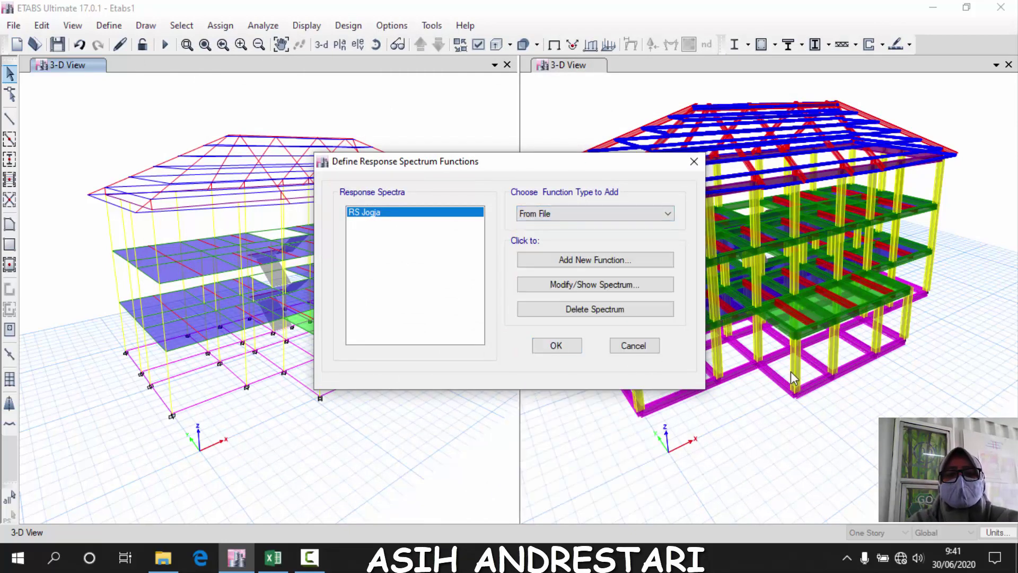
click(635, 269)
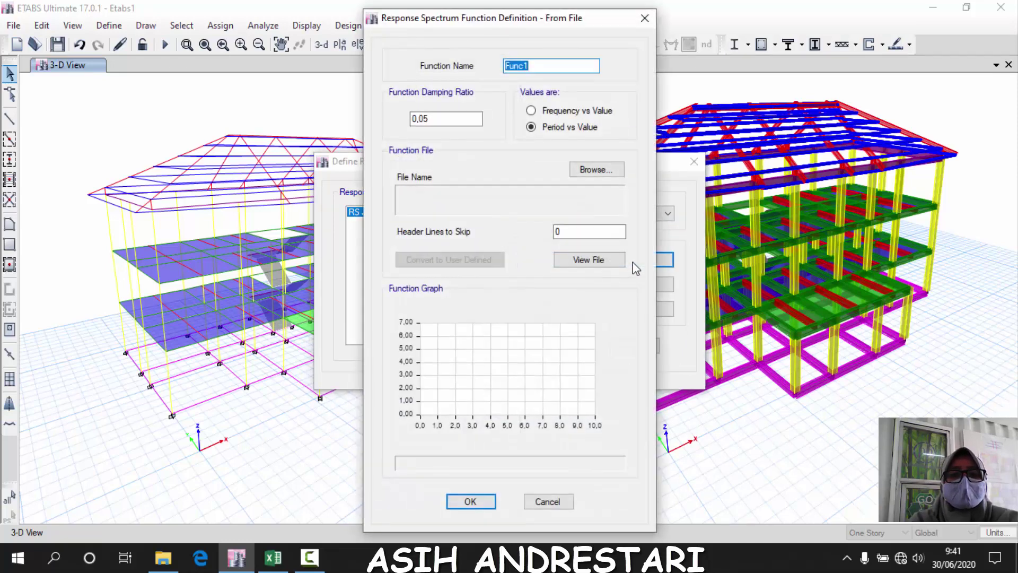
text(RS Jogja fromfile)
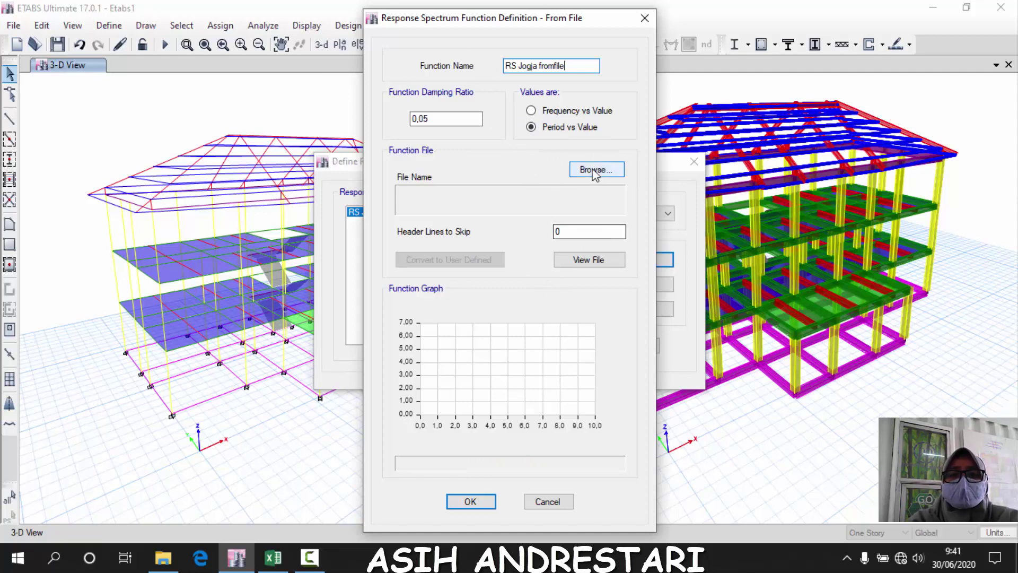
Switch to Excel and copy the T and Sa values in D4:E33 of the Respon Spektrum sheet
click(273, 556)
click(163, 268)
scroll(250, 366, down, 5)
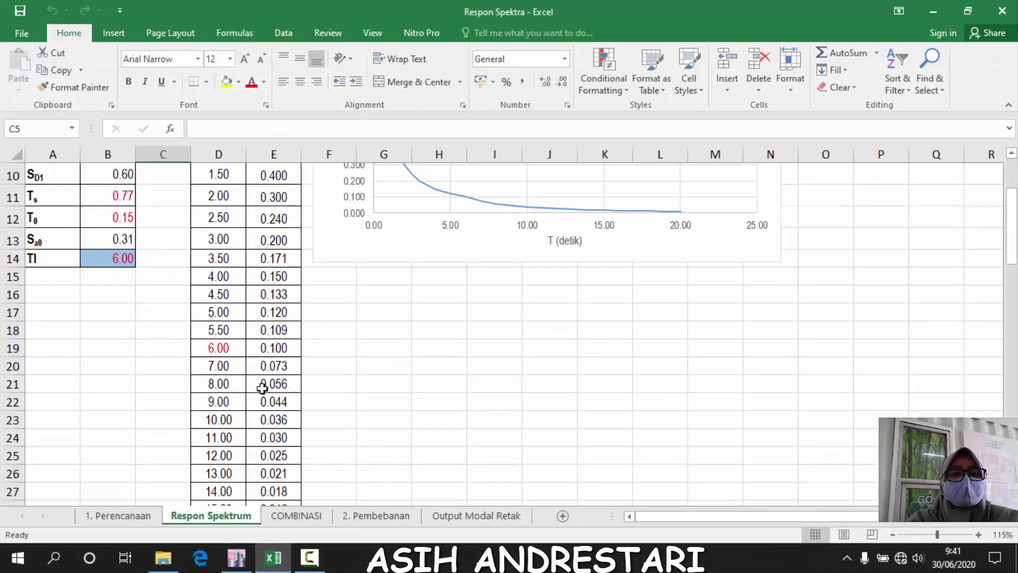
scroll(230, 412, up, 5)
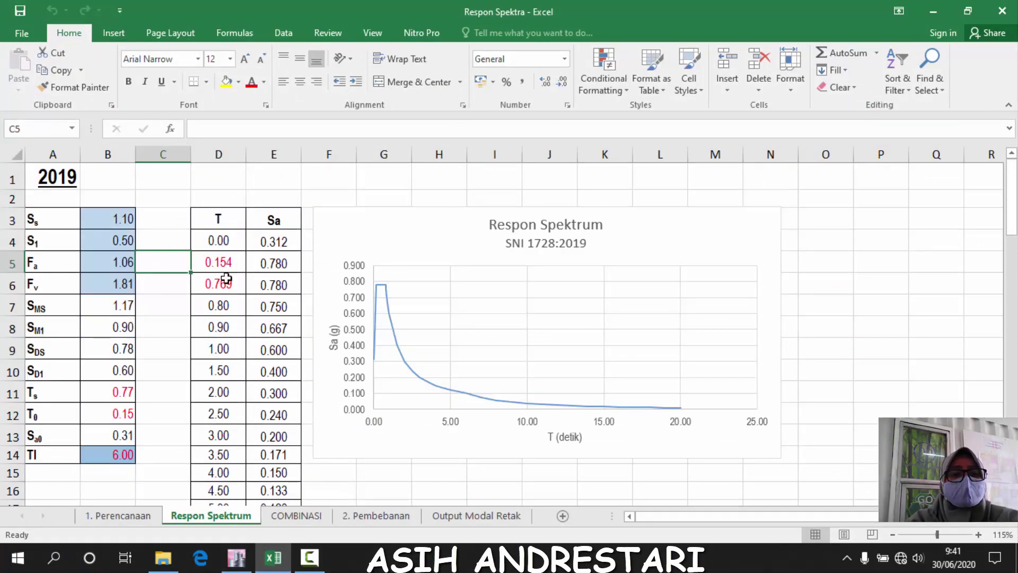
click(274, 560)
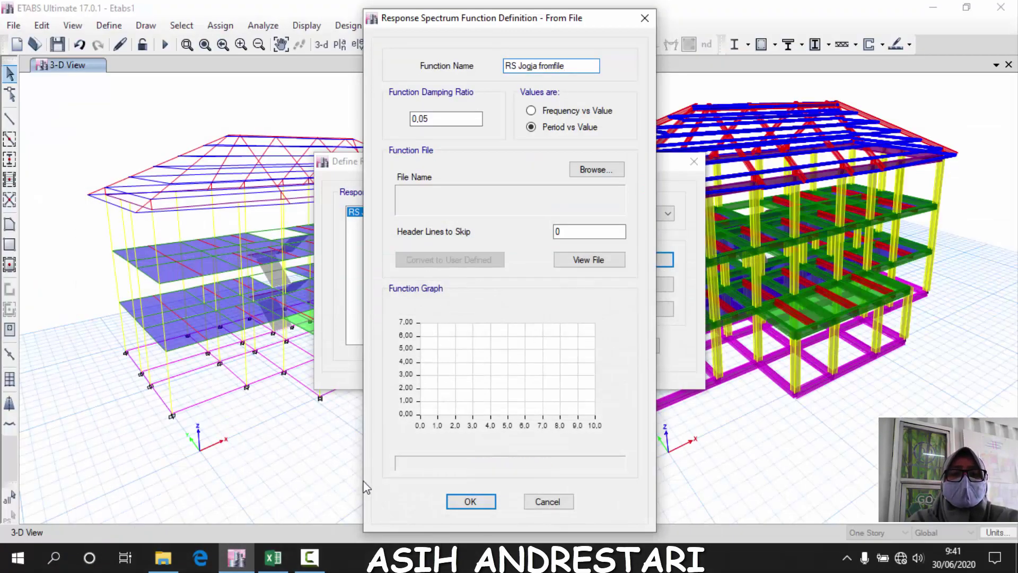
click(274, 558)
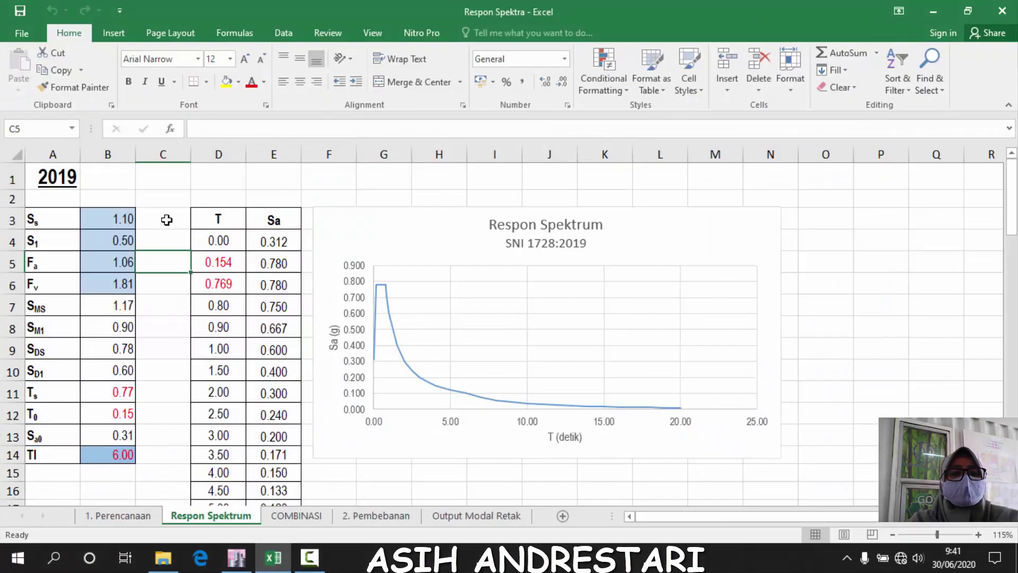
drag(224, 232, 274, 472)
key(ctrl+c)
Open Notepad and paste the copied T and Sa values into an empty text document
click(274, 558)
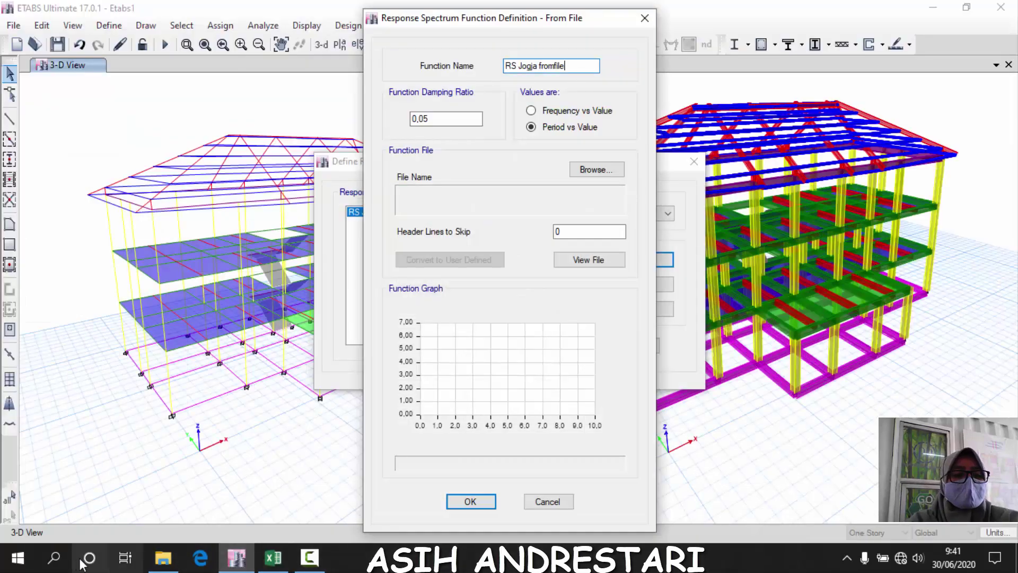
click(55, 558)
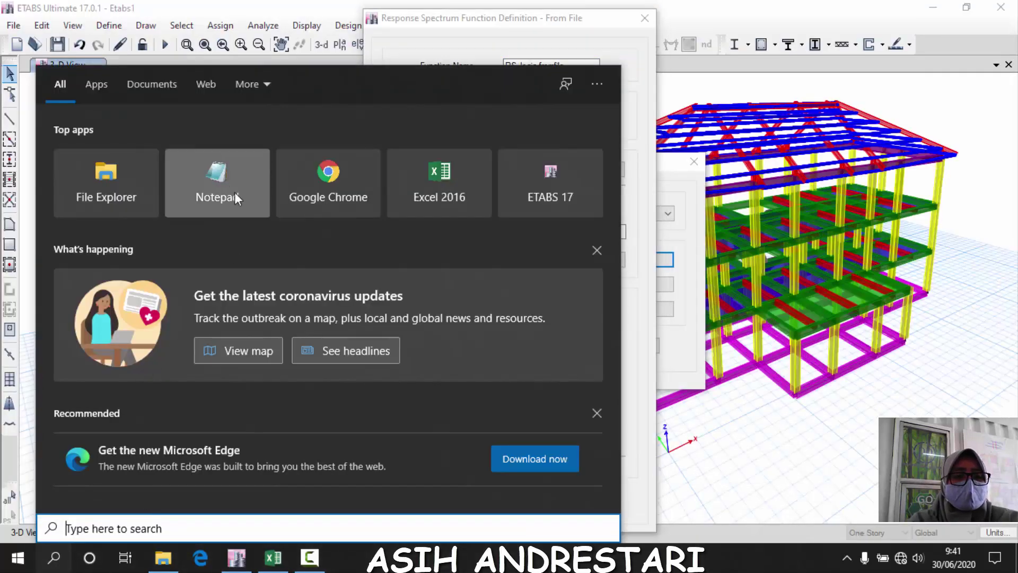
click(225, 187)
key(ctrl+v)
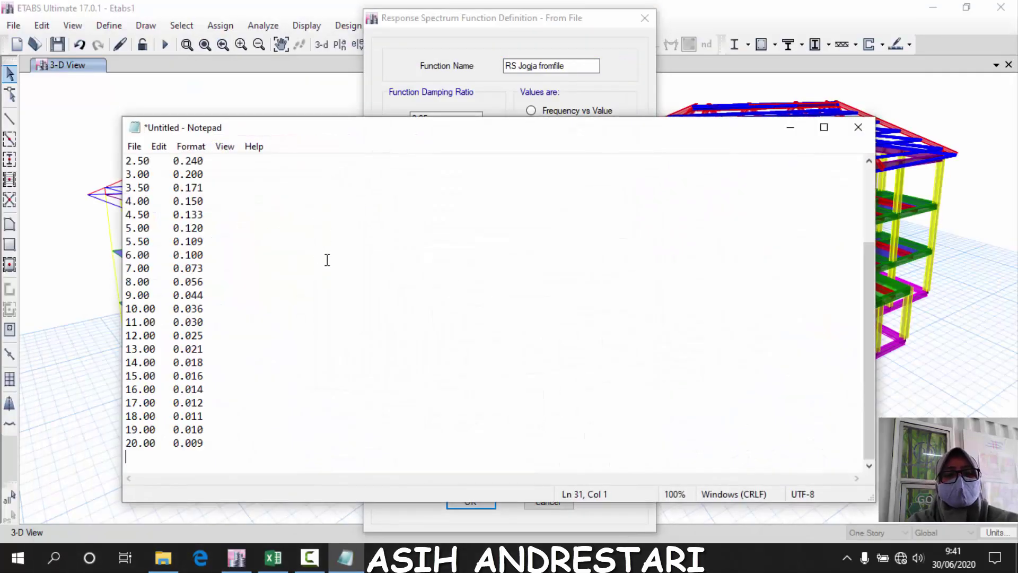
Save the text as "RS jogja ff" in D:\Youtube\SOAL 1\Etabs soal 1 and close Notepad
click(134, 146)
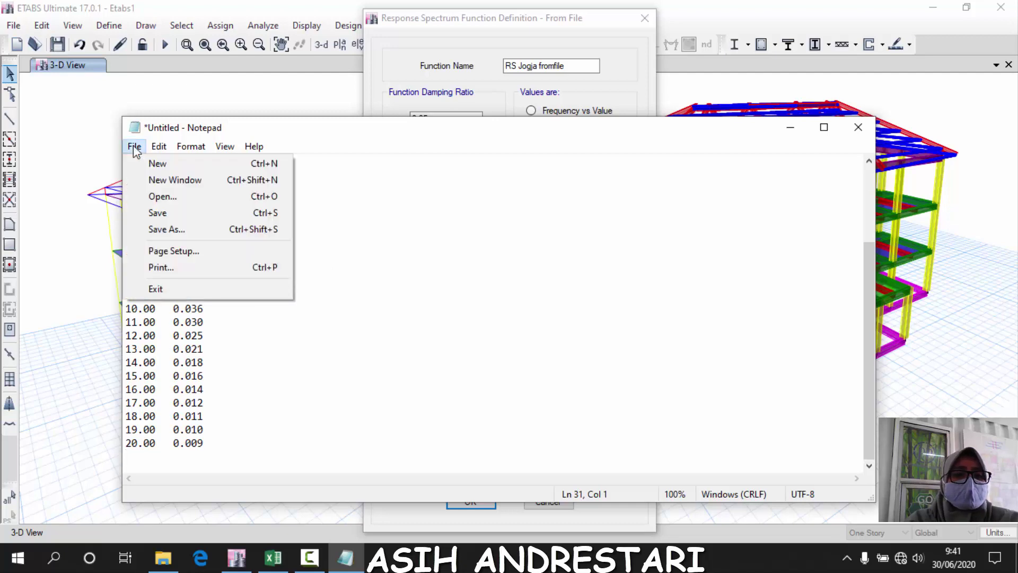
click(161, 213)
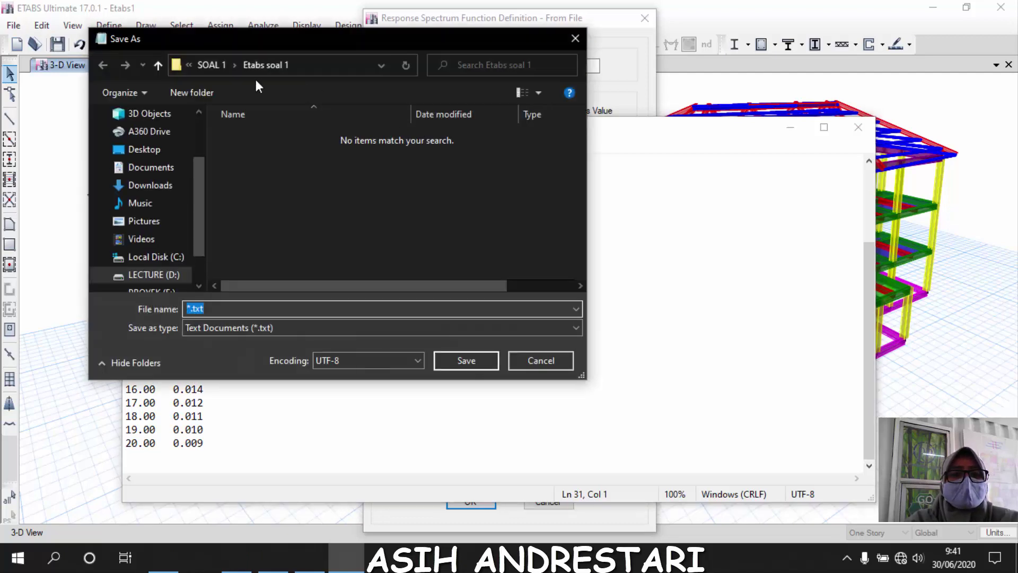
click(177, 275)
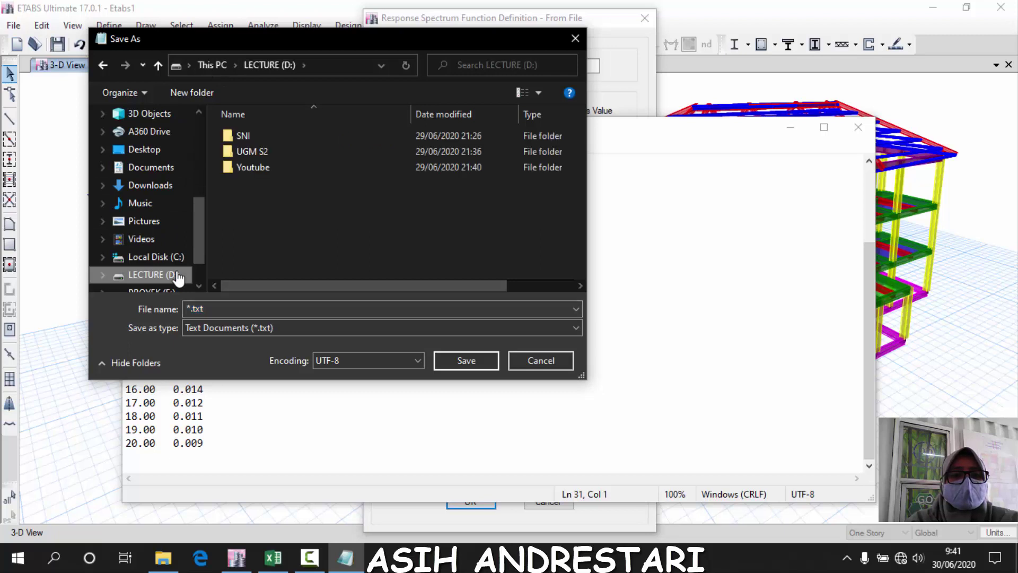
double_click(271, 166)
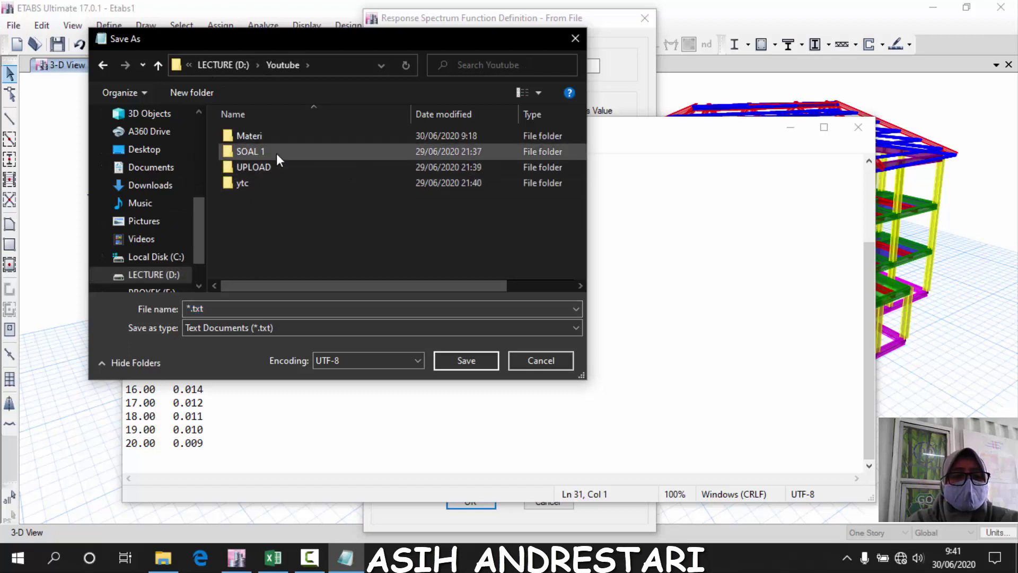
click(276, 152)
double_click(275, 153)
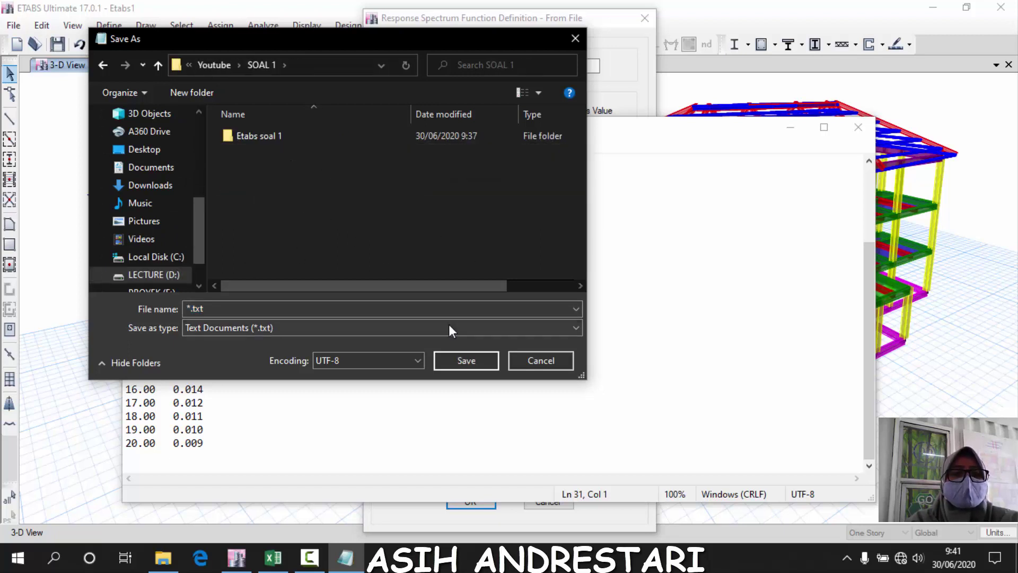
double_click(253, 134)
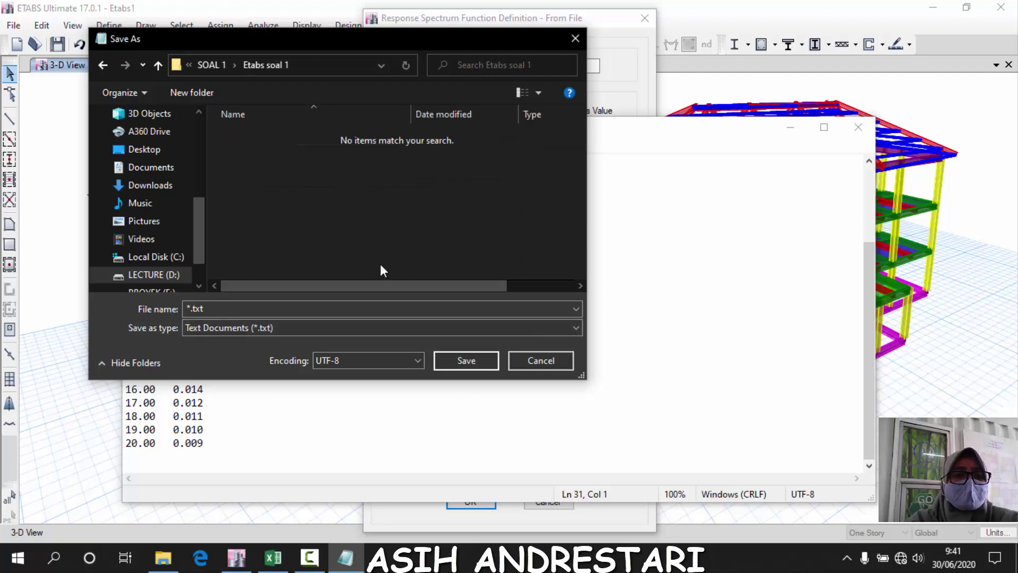
click(240, 311)
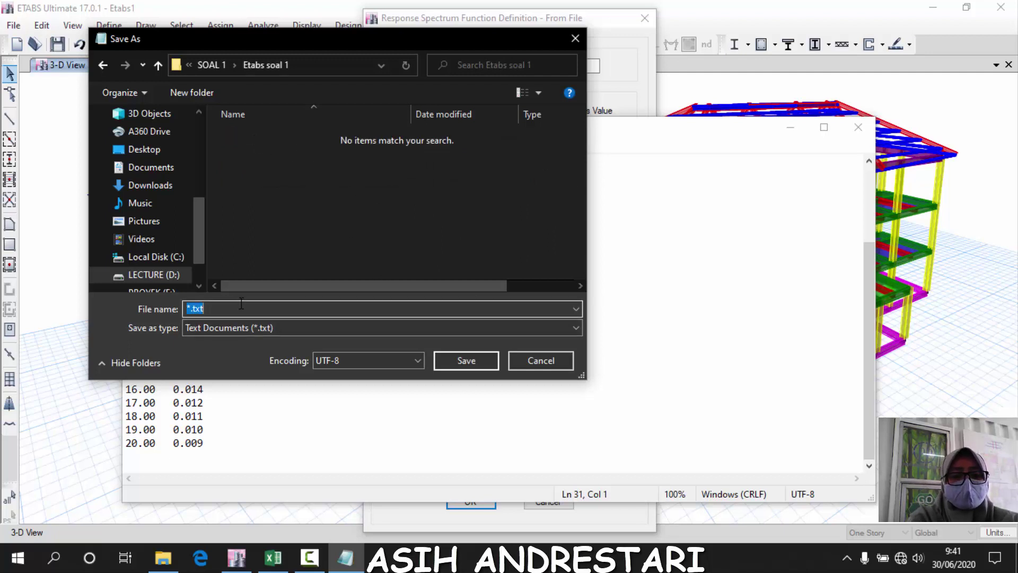
text(RS jogja ff)
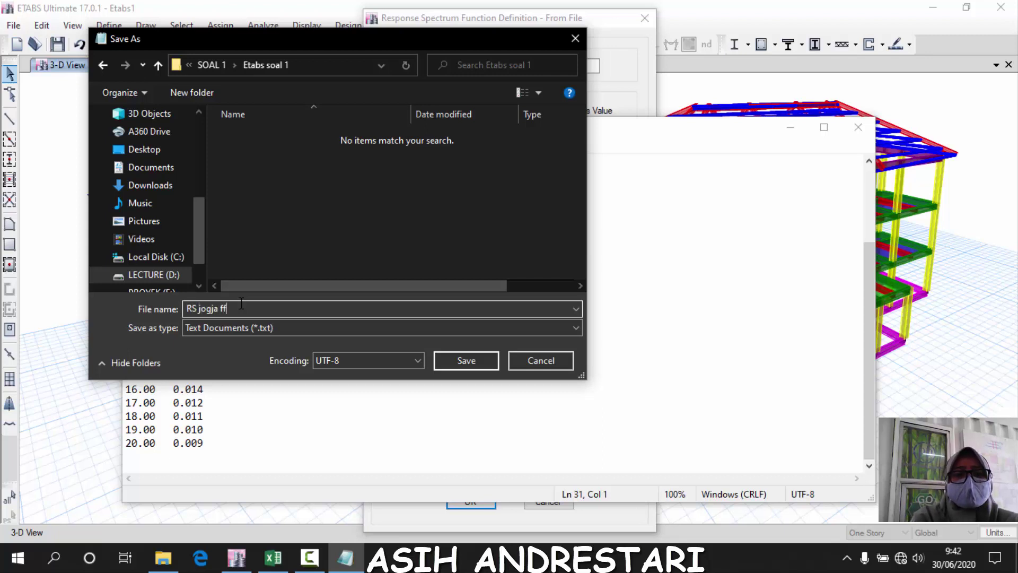
click(490, 358)
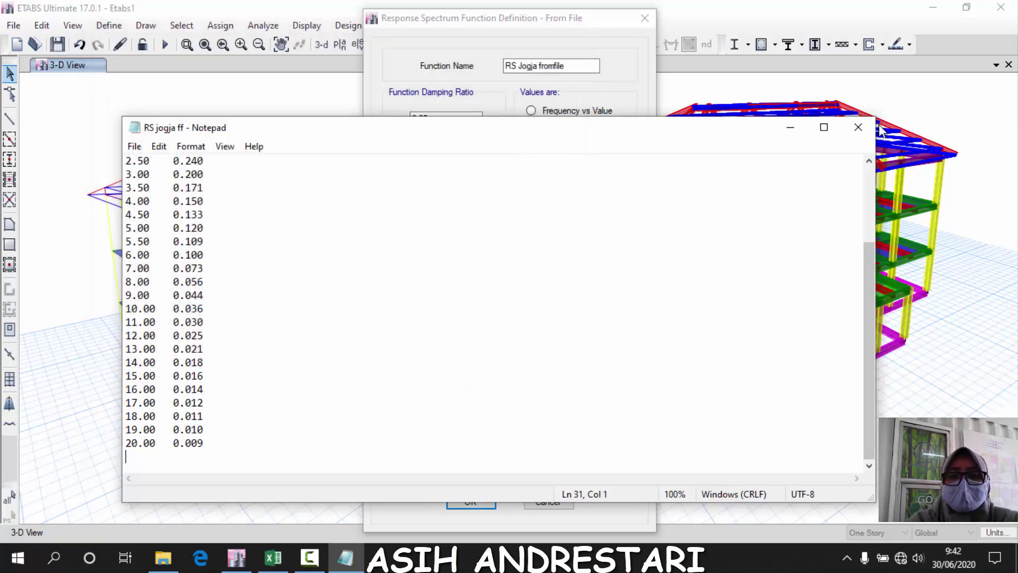
click(858, 128)
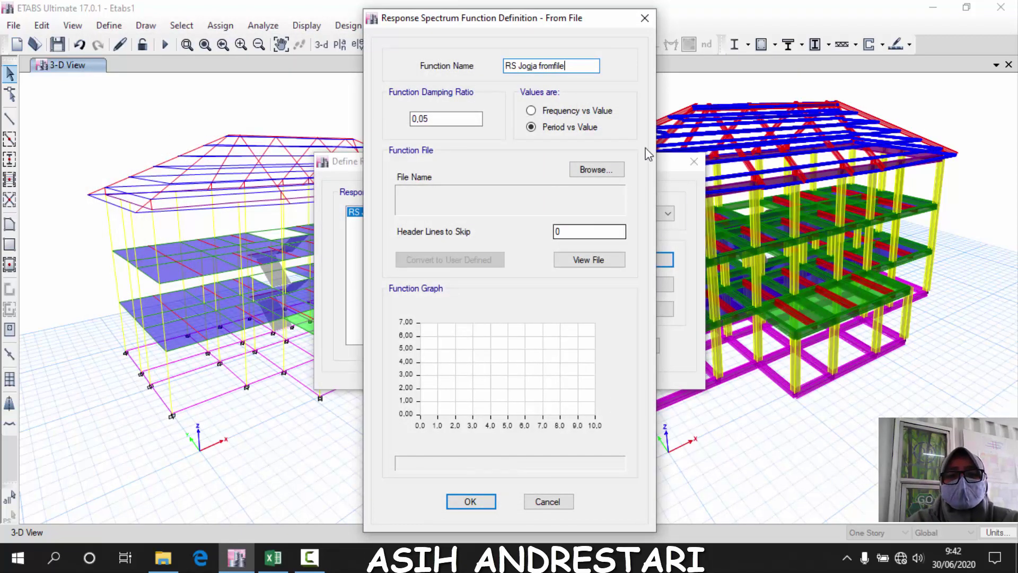
Try to load the RS jogja ff text file as the data file of the From File spectrum function
click(593, 177)
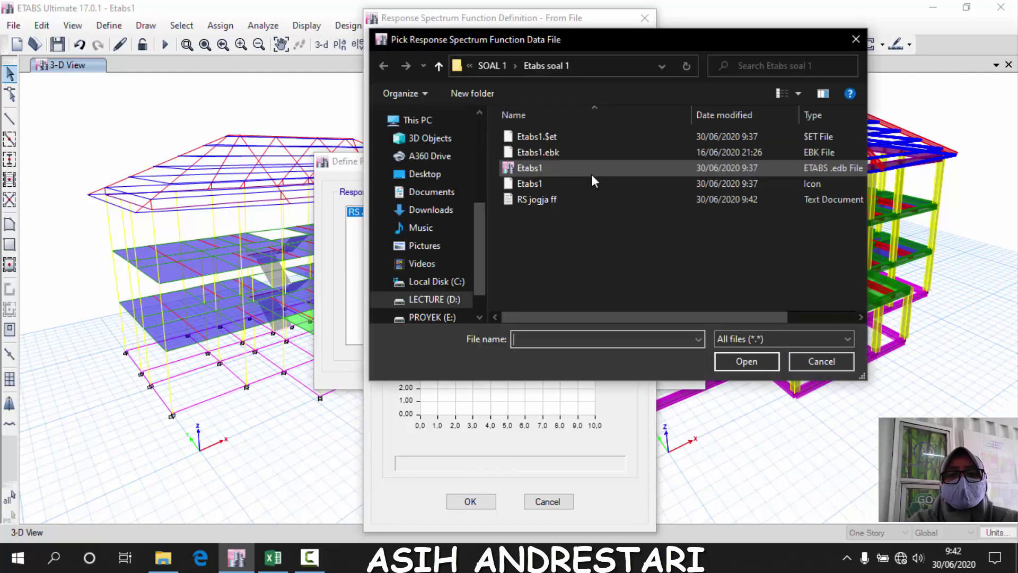
click(548, 199)
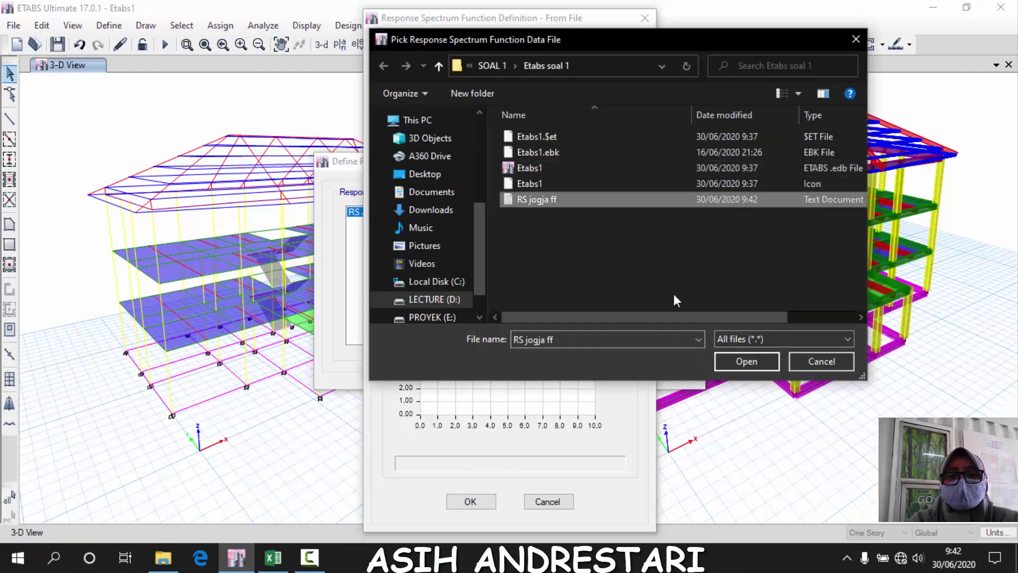
click(771, 366)
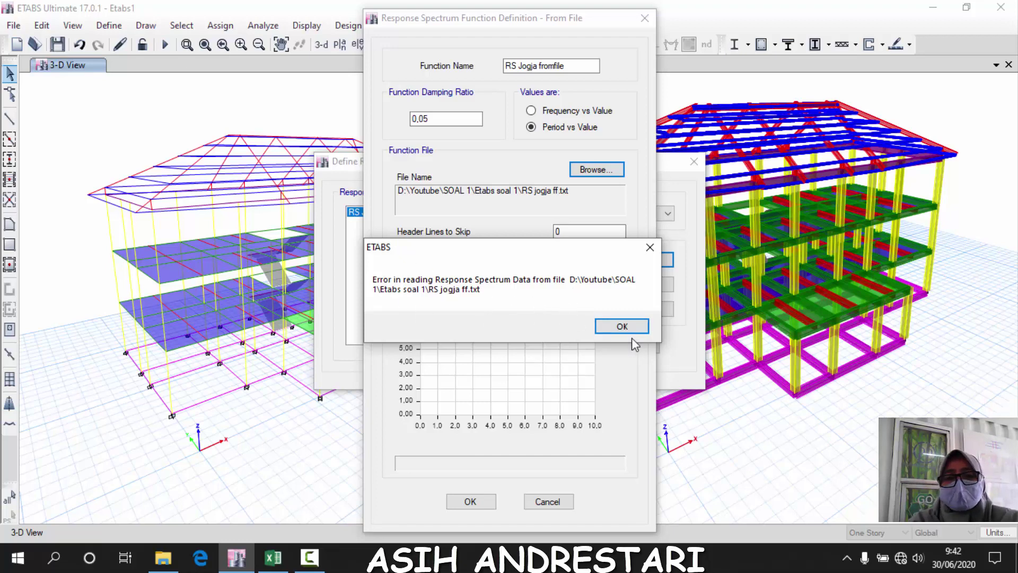
Switch to Excel to check the T and Sa values on the Respon Spektrum sheet, and return to ETABS to dismiss the open message
click(280, 565)
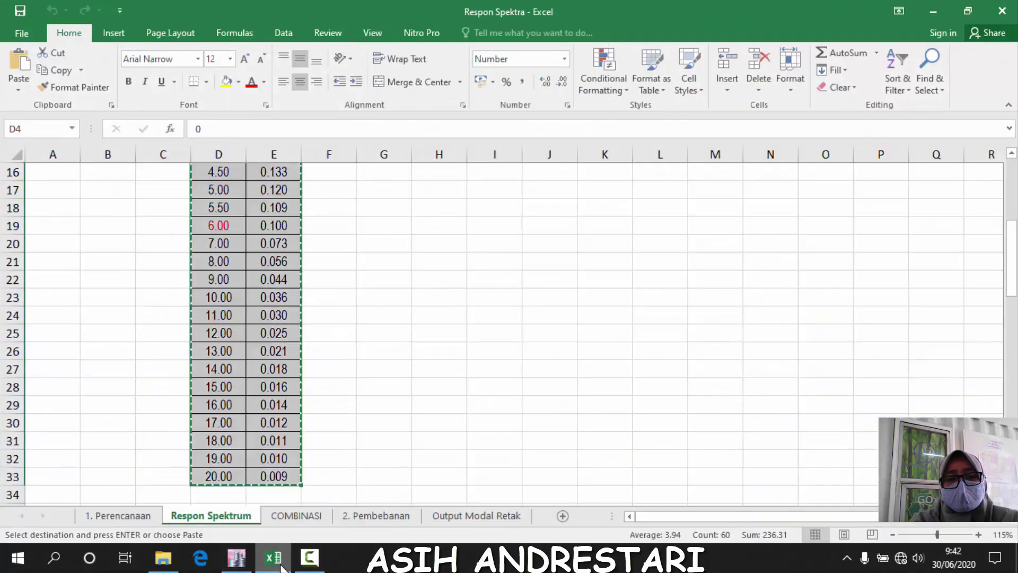
scroll(334, 287, up, 5)
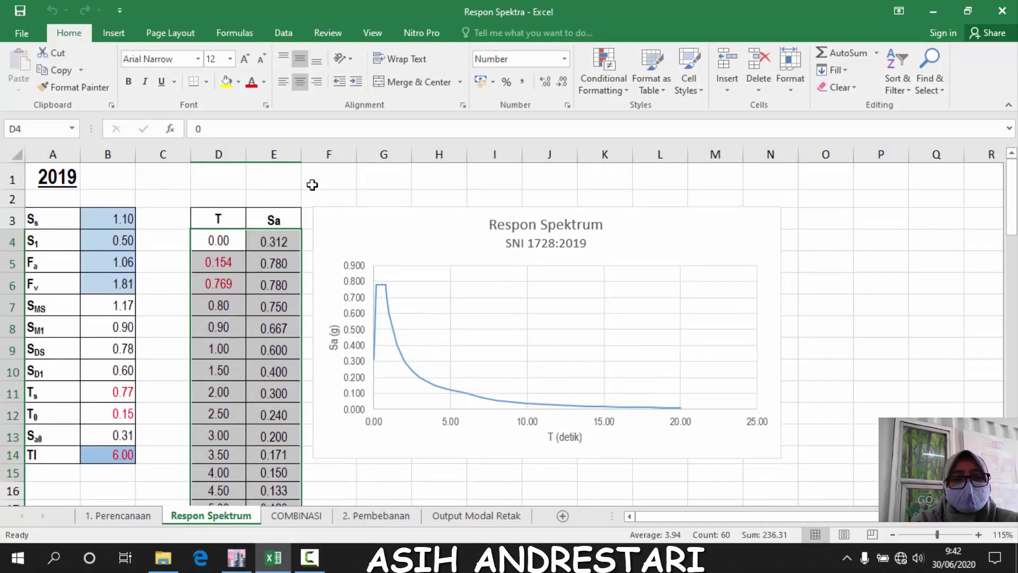
click(315, 185)
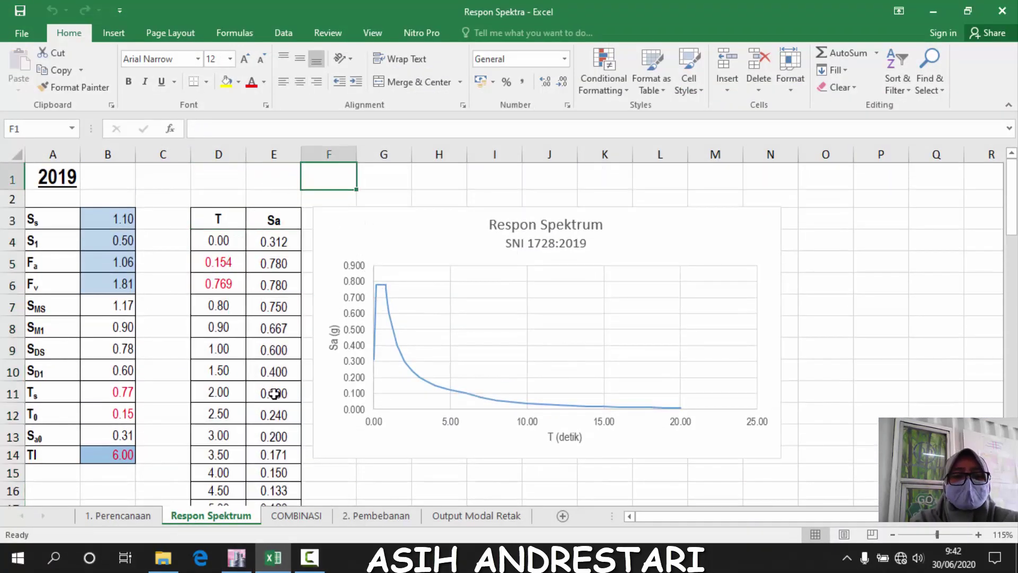
click(277, 565)
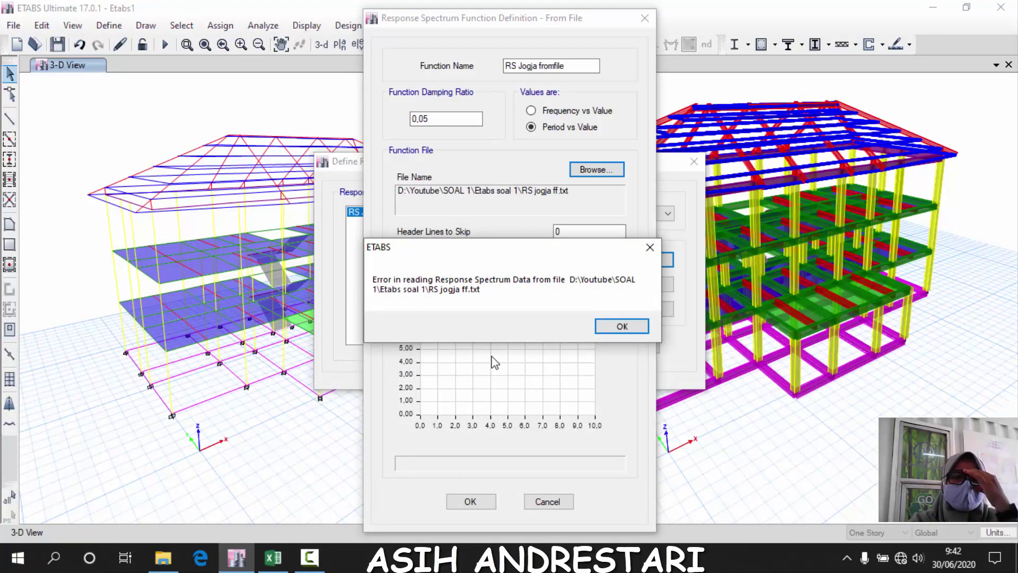
click(638, 334)
Open the RS jogja ff text file from File Explorer in Notepad and replace every decimal point with a comma
click(159, 556)
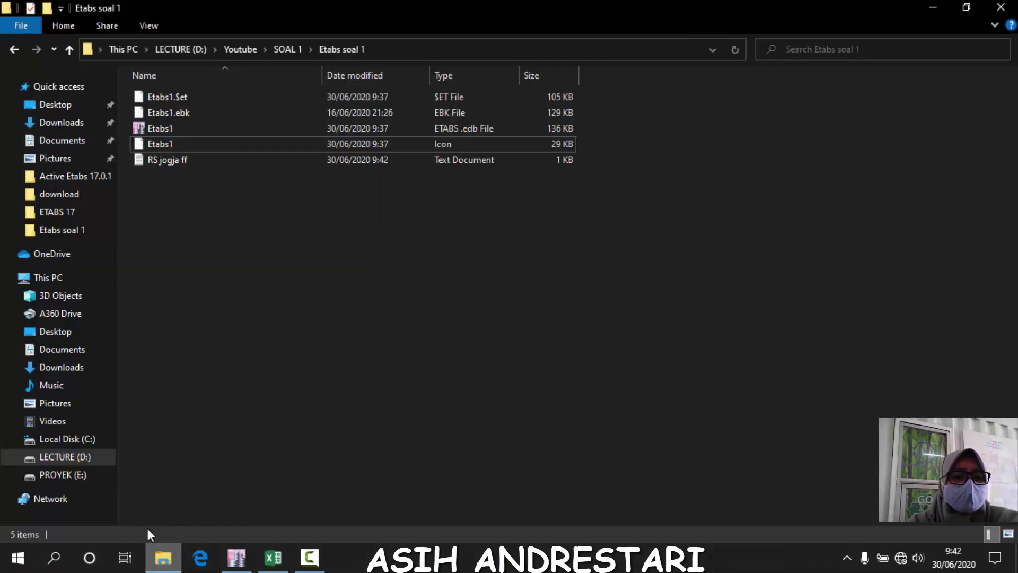
double_click(153, 160)
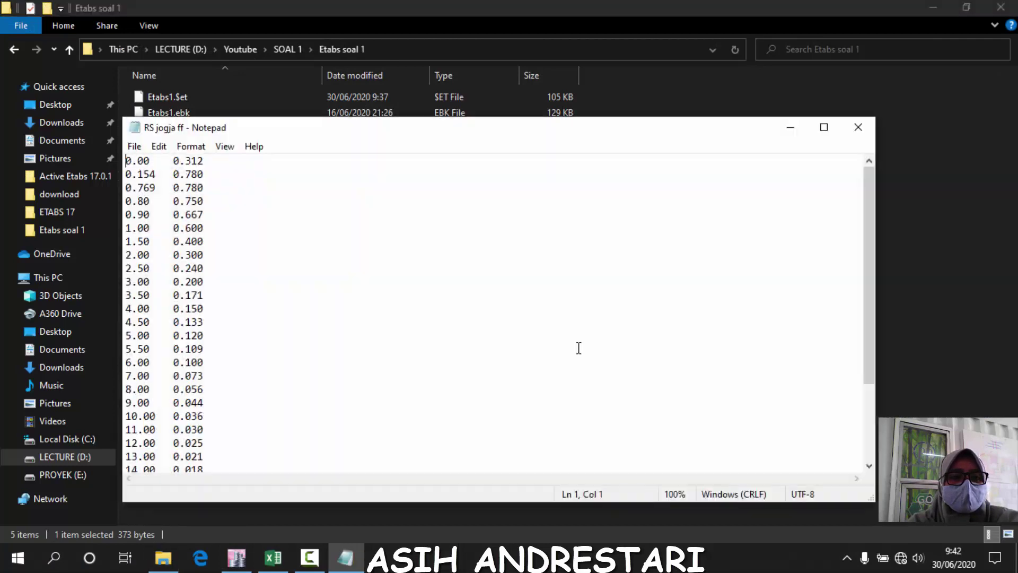
click(162, 150)
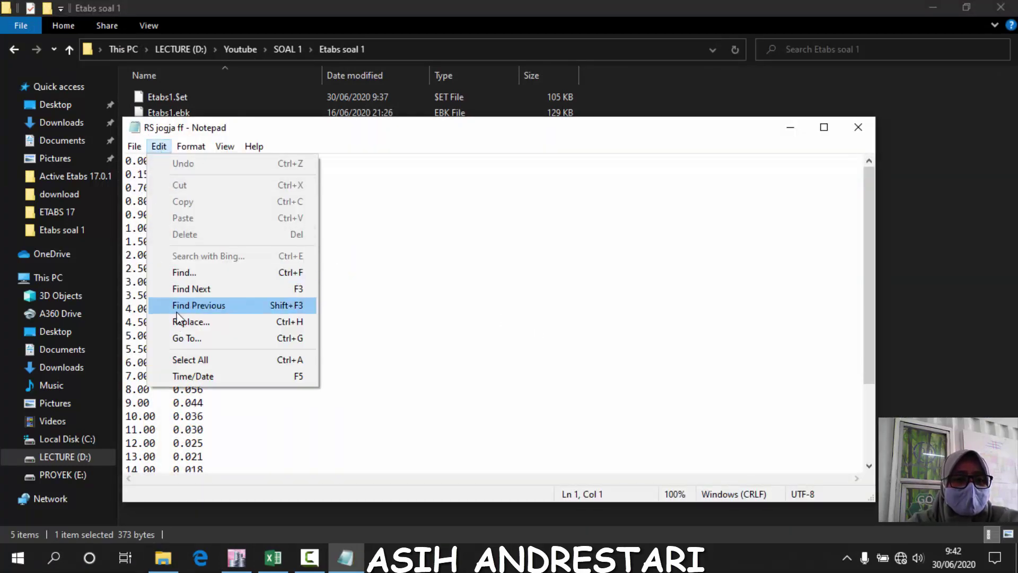
click(191, 322)
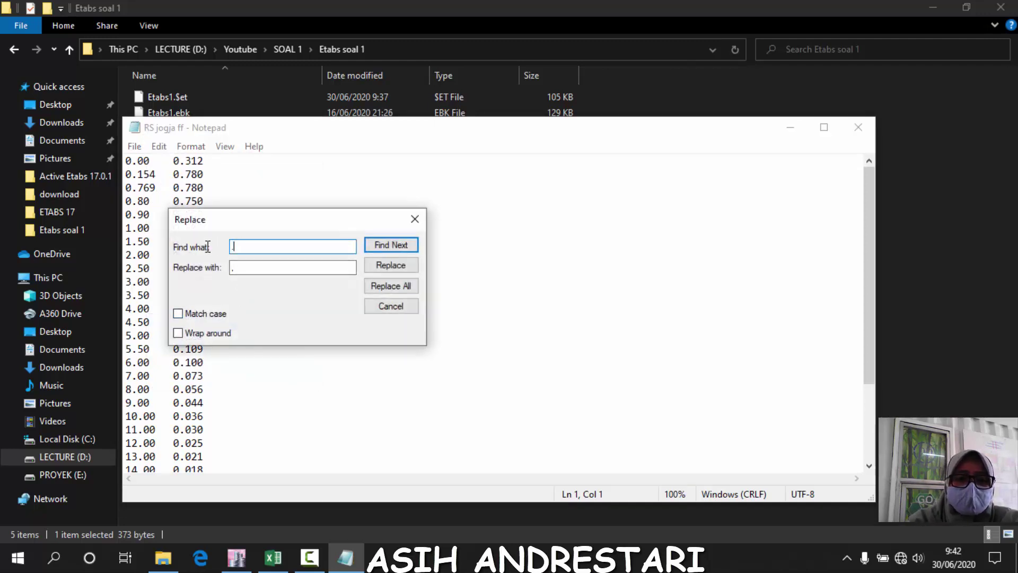
double_click(266, 269)
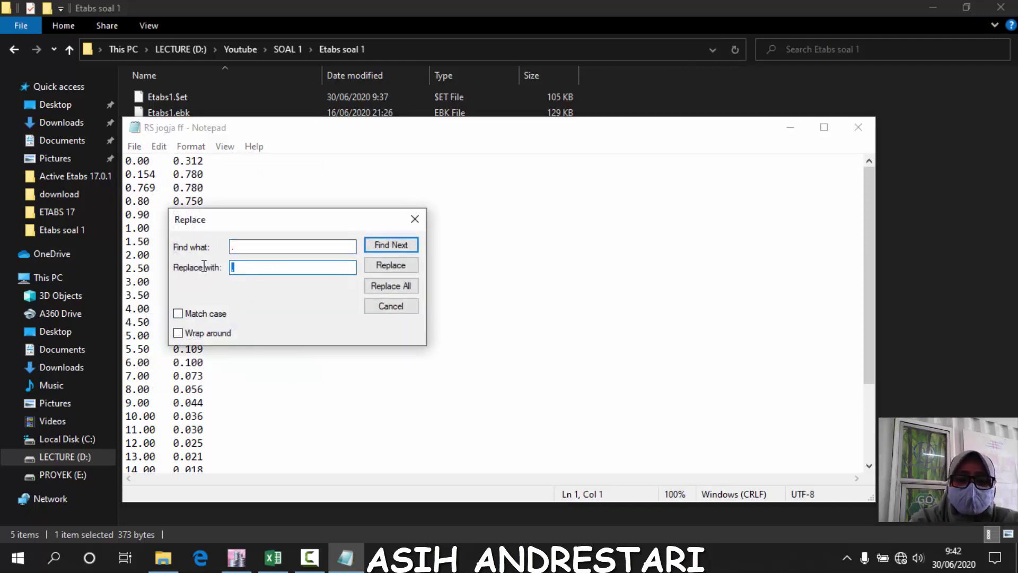
click(406, 286)
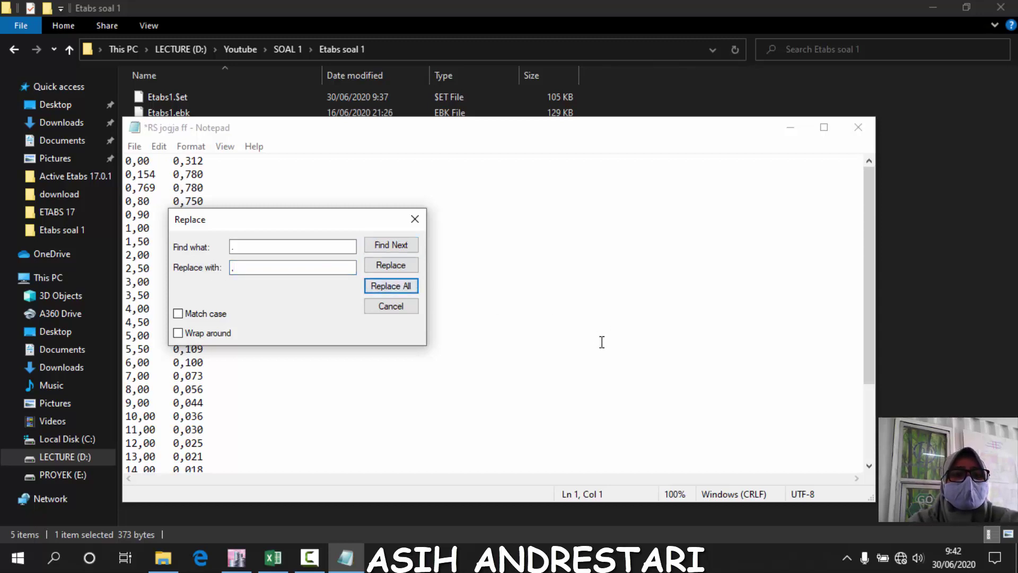
click(415, 219)
Save the edited RS jogja ff text file and close Notepad
click(134, 146)
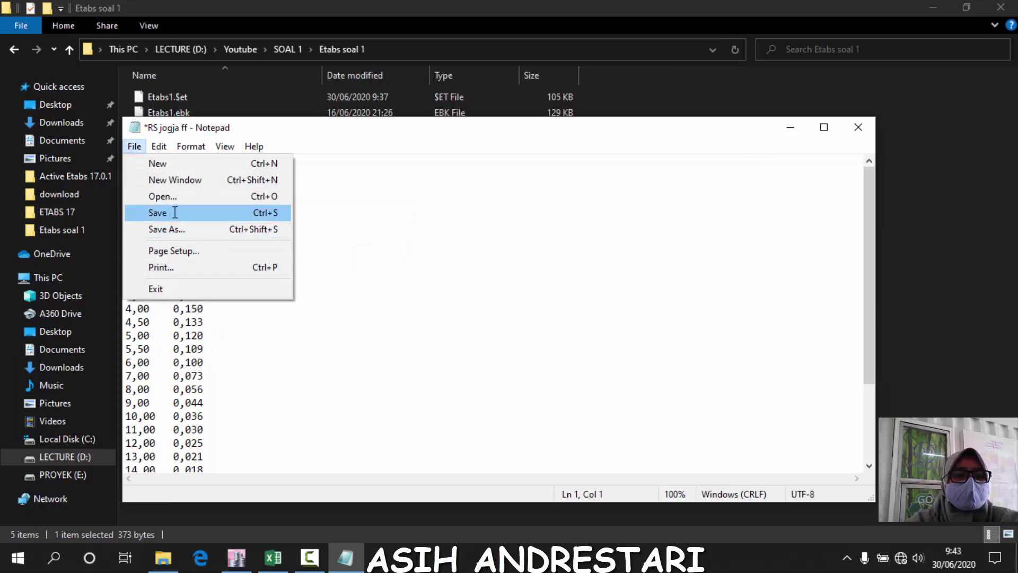
click(175, 213)
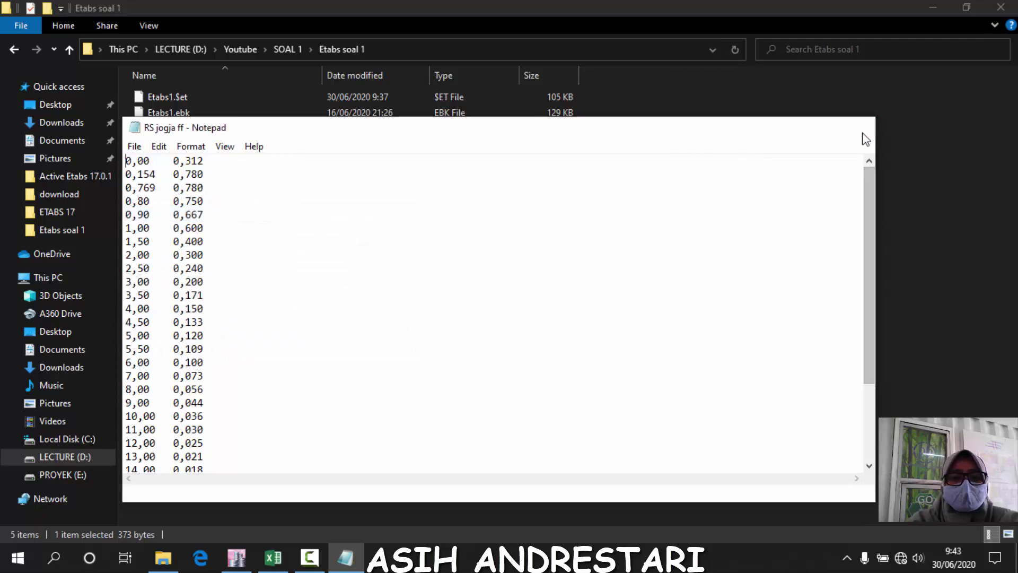
click(858, 127)
Switch to ETABS and load RS jogja ff from the Etabs soal 1 folder as the RS Jogja fromfile function's data file
click(237, 557)
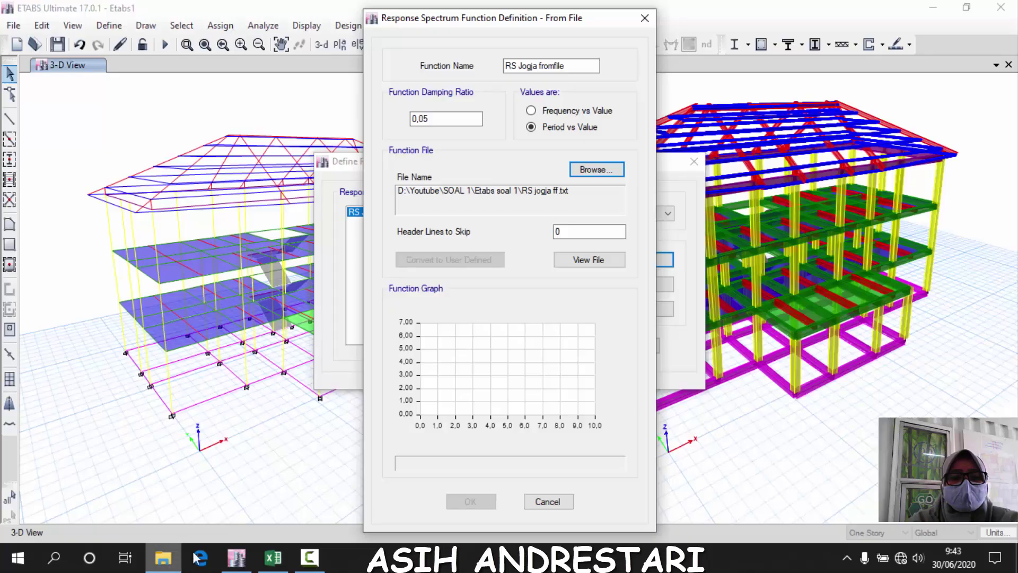
click(605, 169)
click(555, 200)
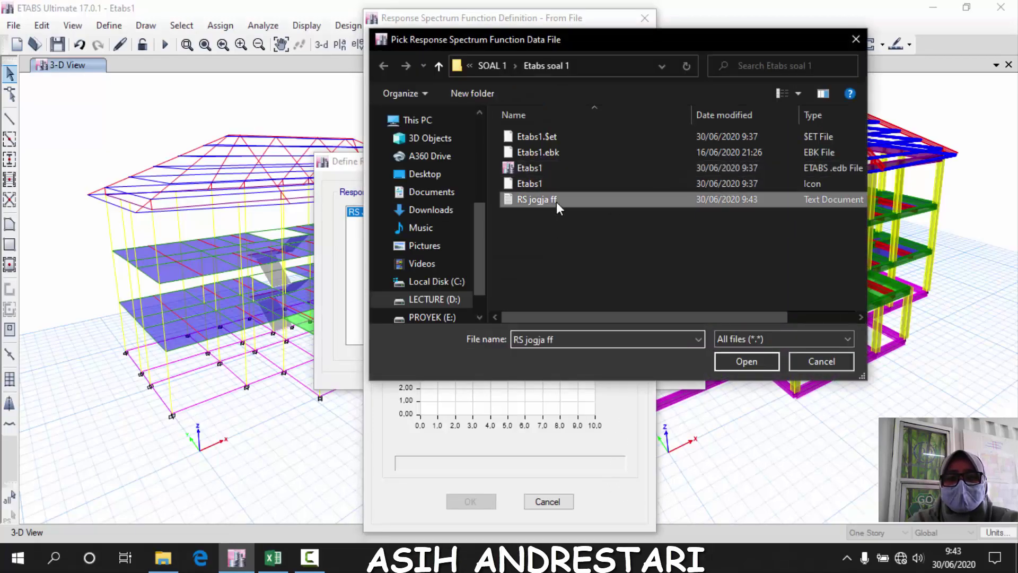
click(760, 338)
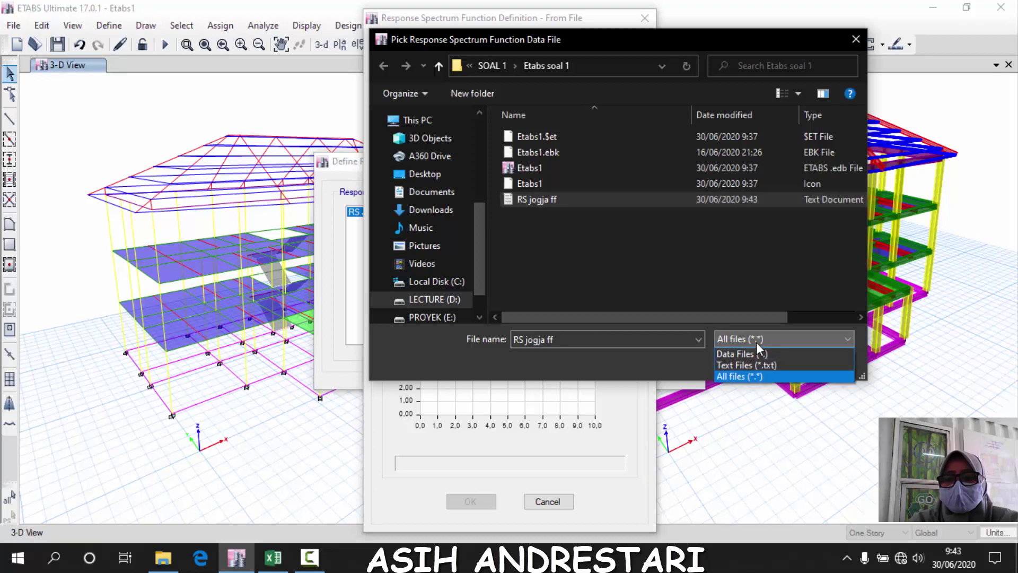
click(740, 376)
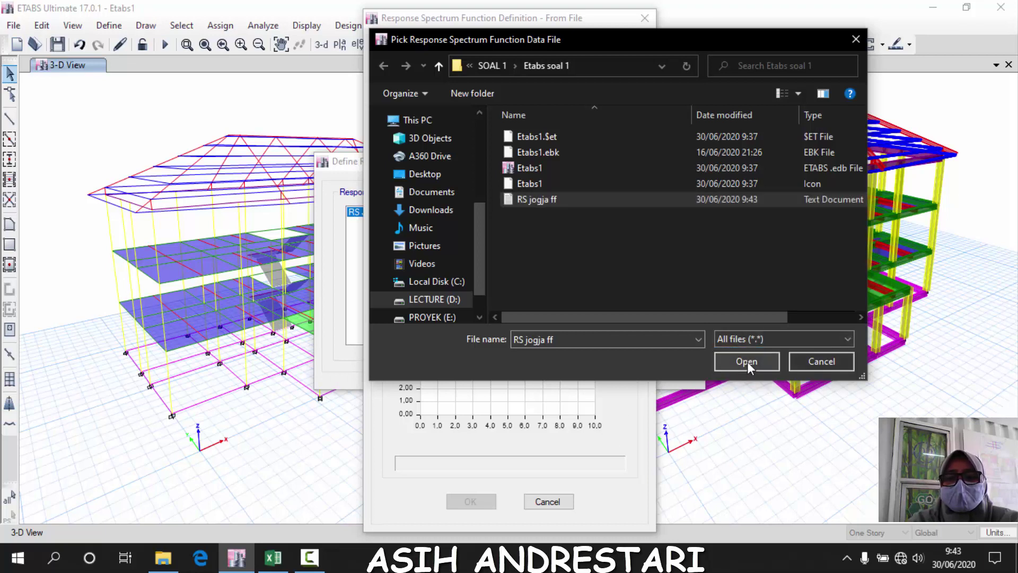
click(543, 197)
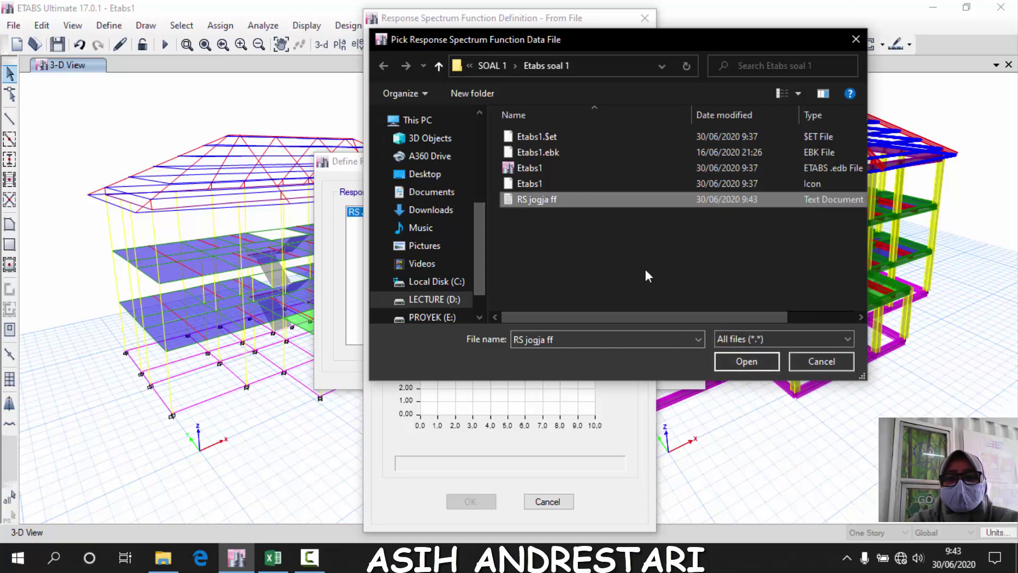
click(749, 358)
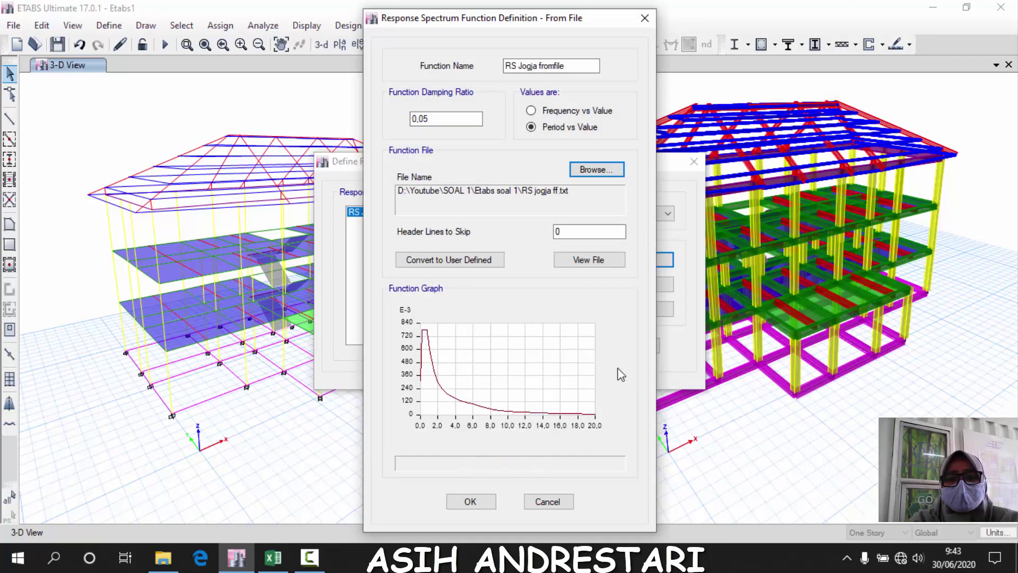
Compare the Respon Spektrum chart in Excel with the function graph of the loaded file in ETABS
click(269, 556)
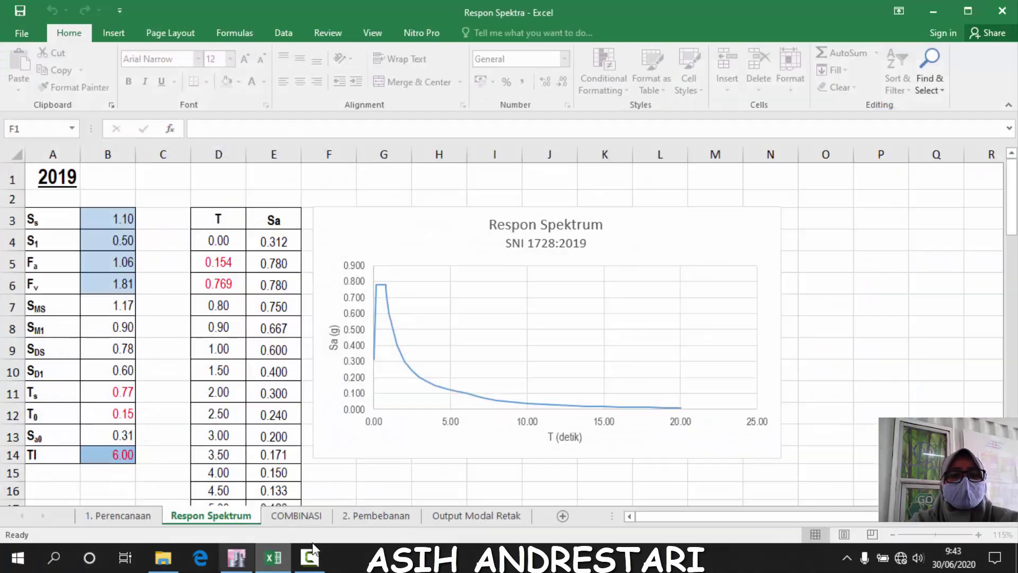
click(172, 238)
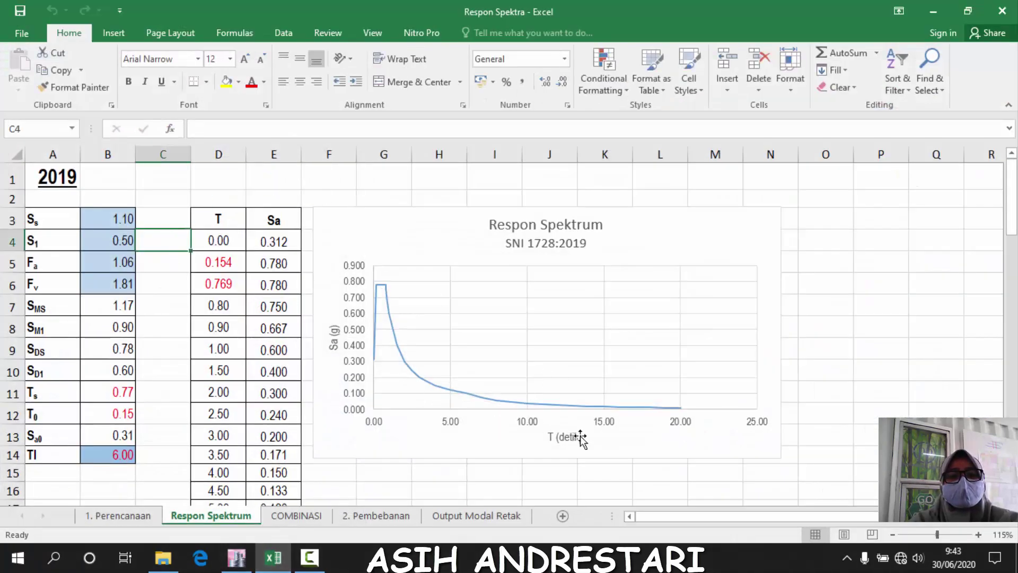
click(237, 557)
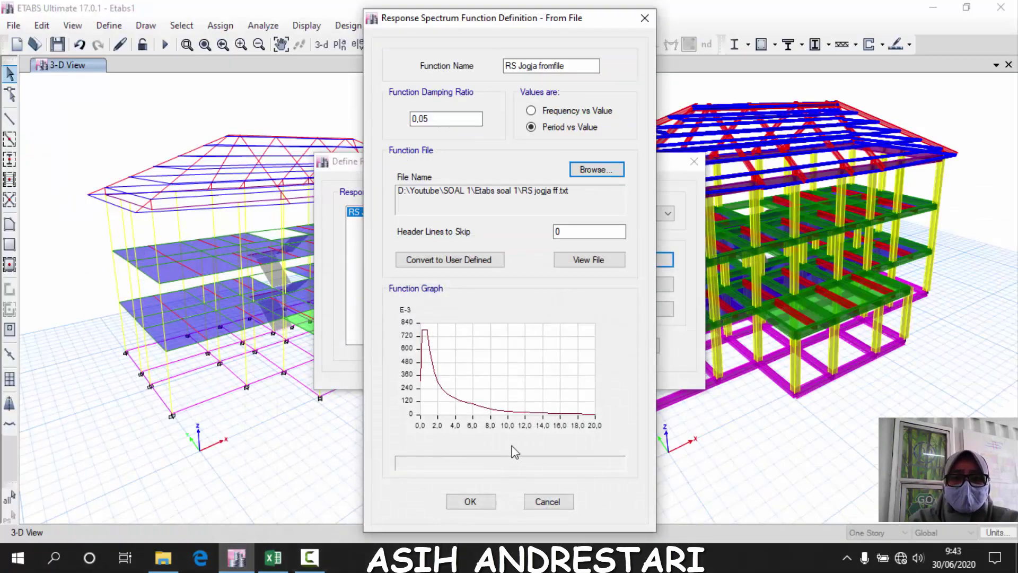
mouse_move(541, 400)
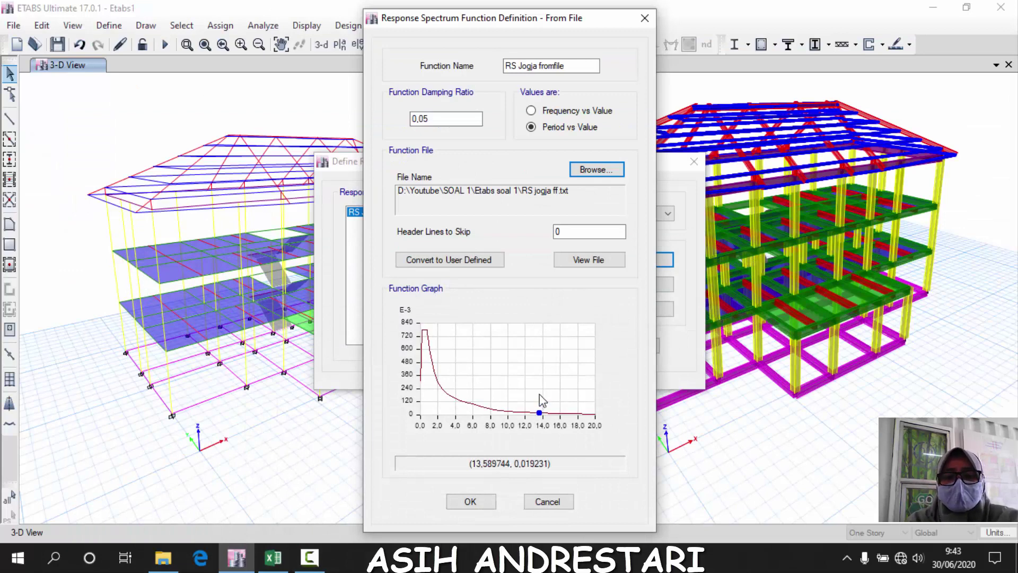
Accept the RS Jogja fromfile function and confirm the response spectrum function definitions with RS Jogja selected
click(484, 504)
click(373, 212)
click(412, 226)
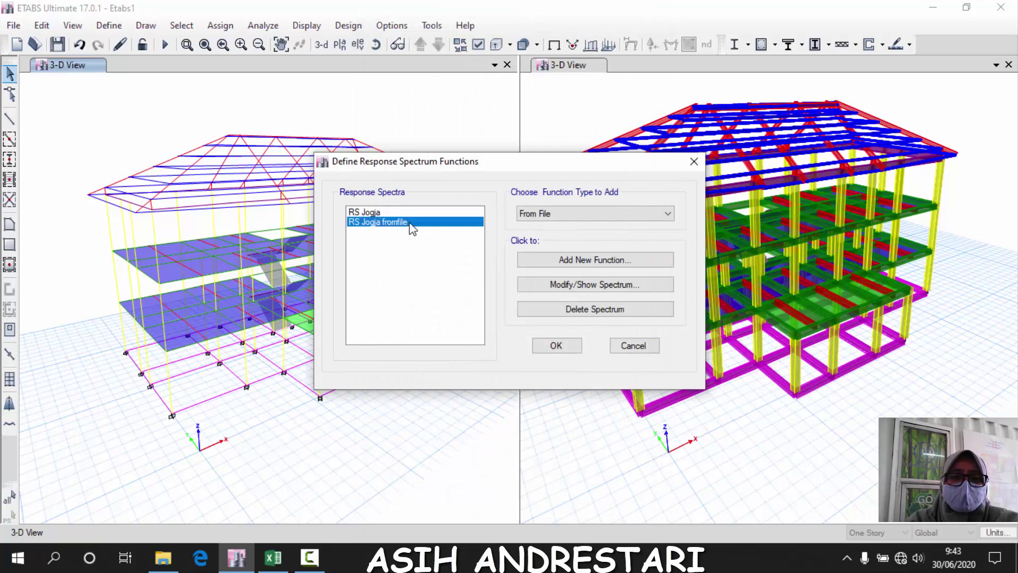
click(392, 211)
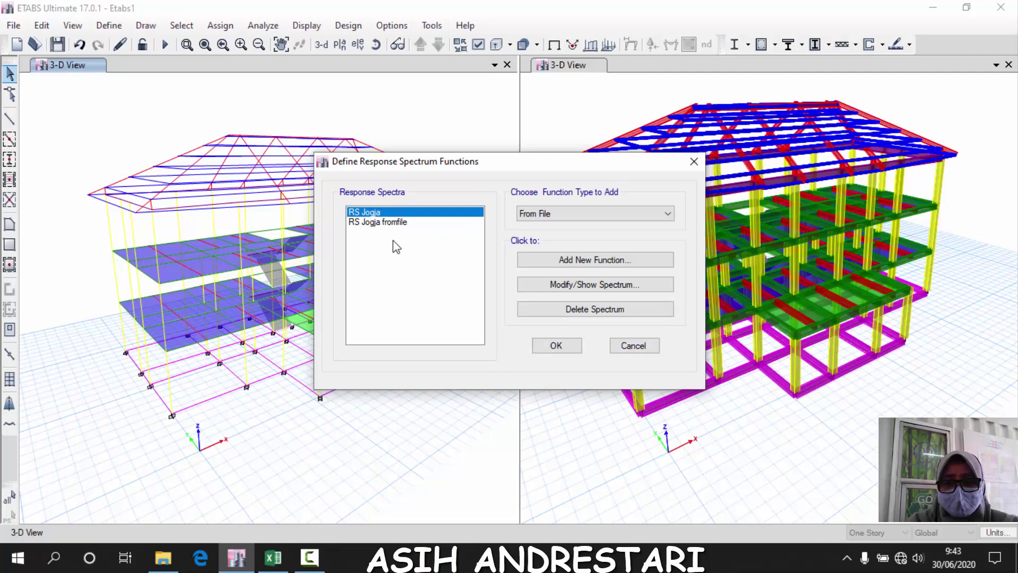
click(557, 347)
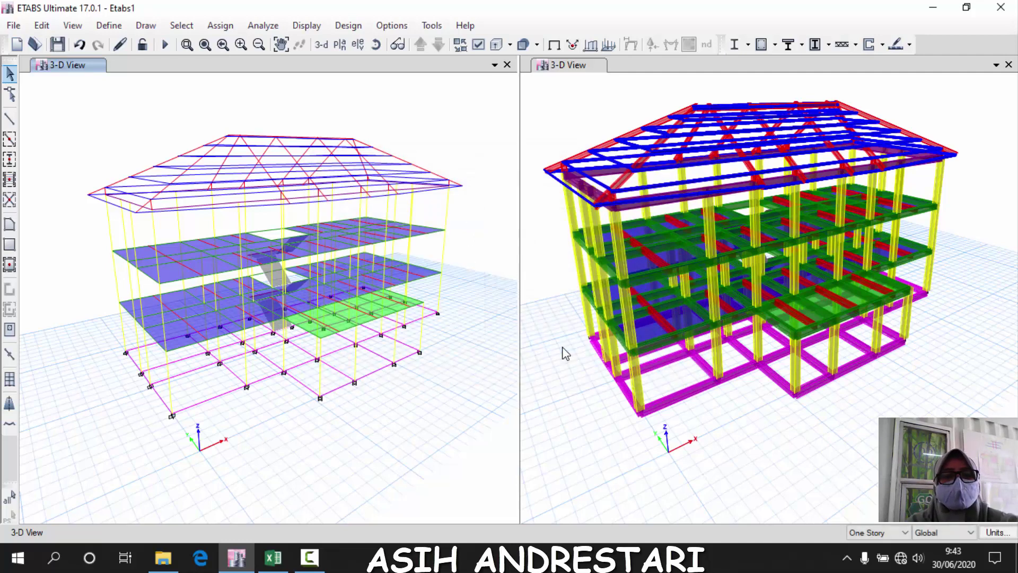
Open the load case definitions and examine the listed cases from Dead to ADL, especially Live and Live Reduksi
click(109, 25)
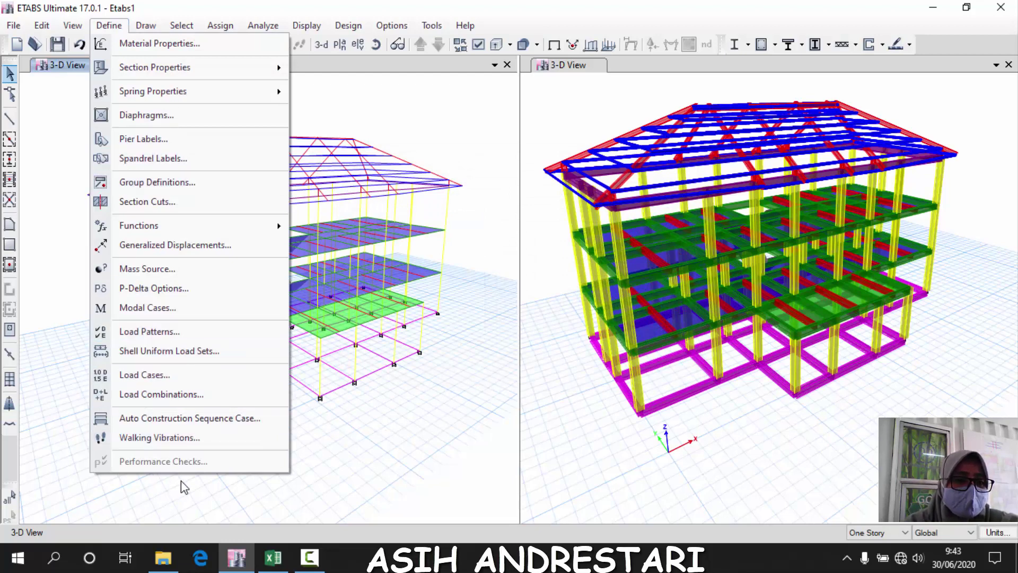
click(156, 375)
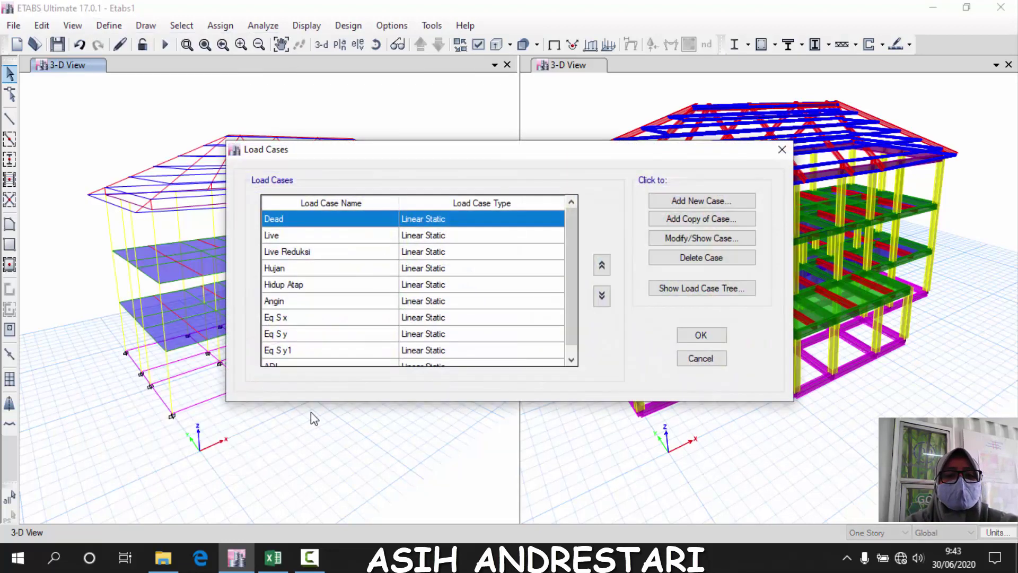
scroll(350, 302, down, 1)
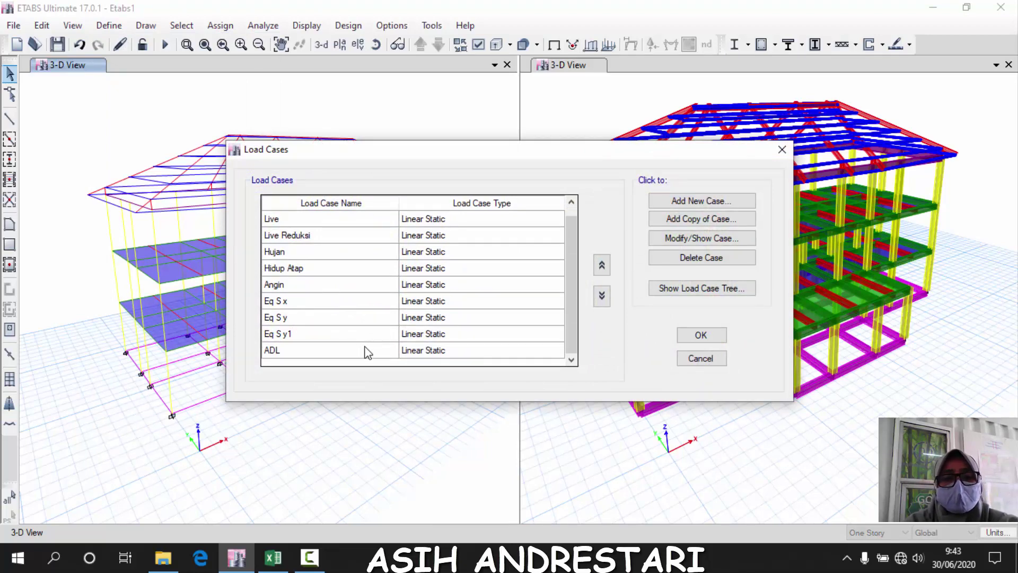
scroll(372, 354, up, 1)
scroll(371, 354, down, 1)
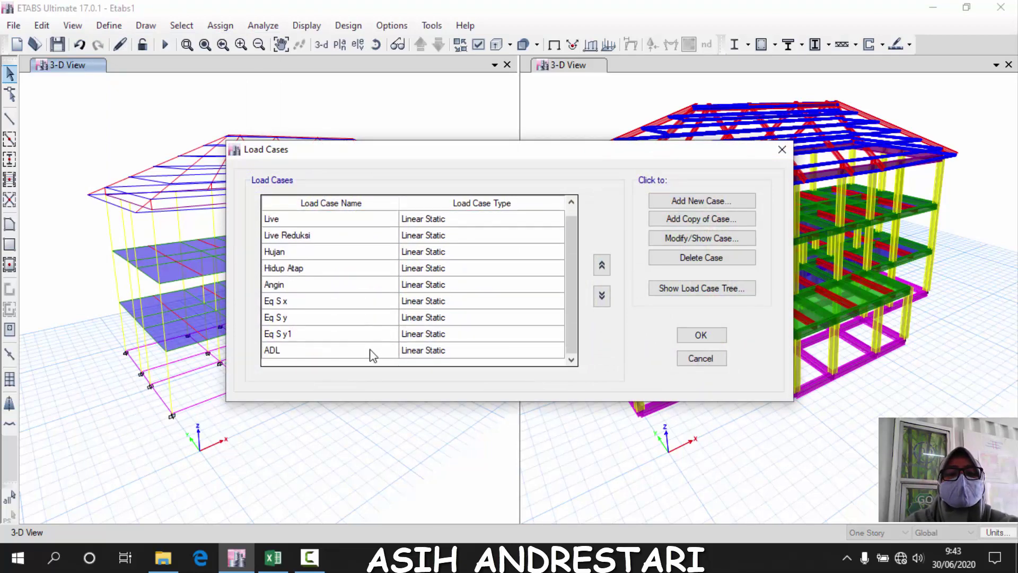
scroll(370, 351, up, 1)
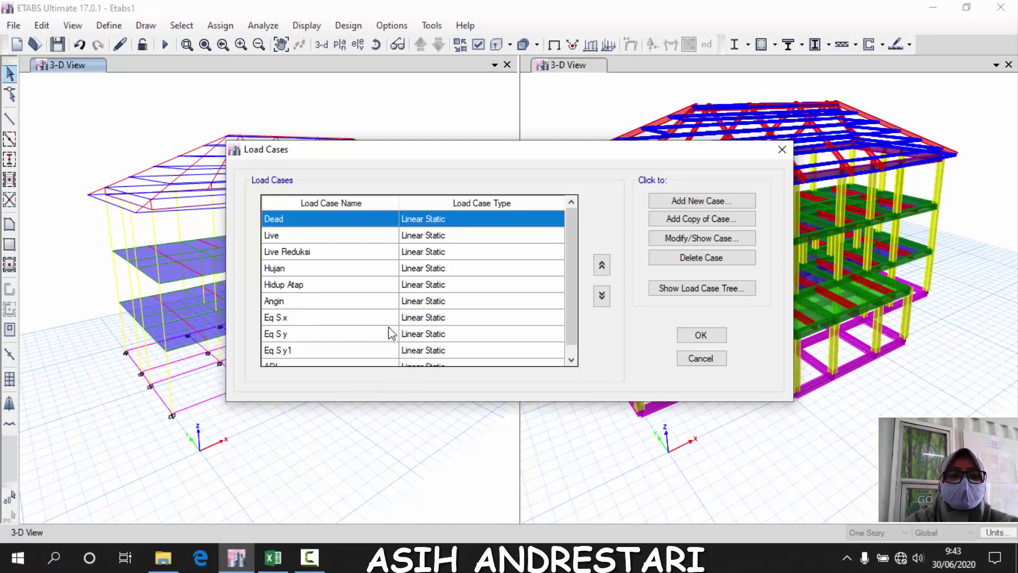
click(327, 259)
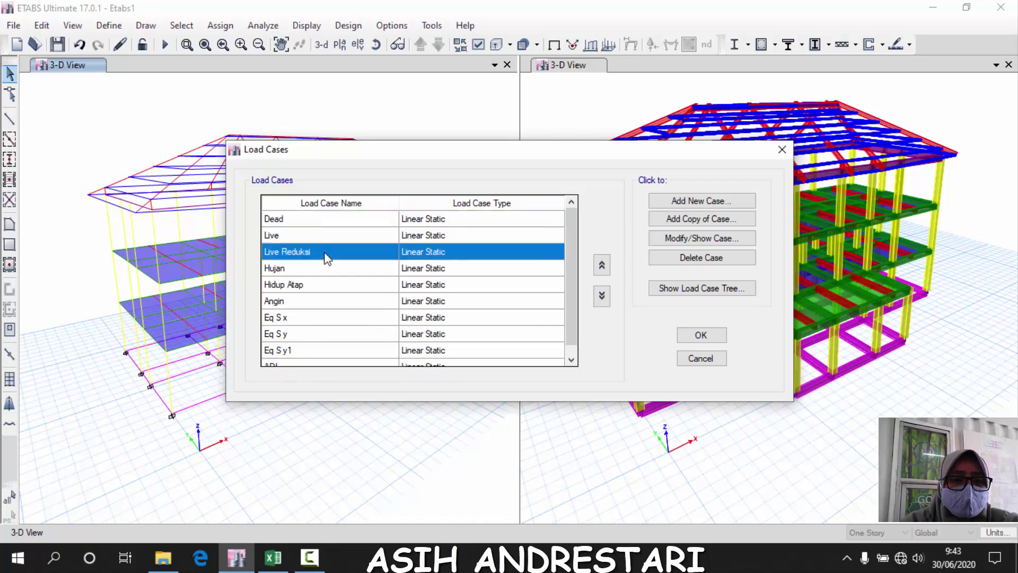
click(312, 237)
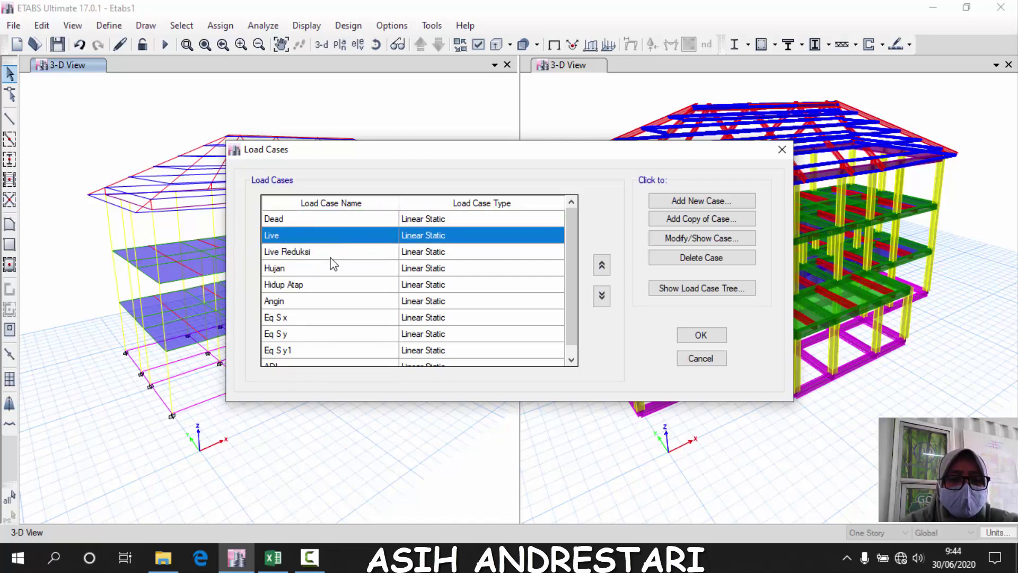
click(310, 257)
click(300, 239)
click(302, 257)
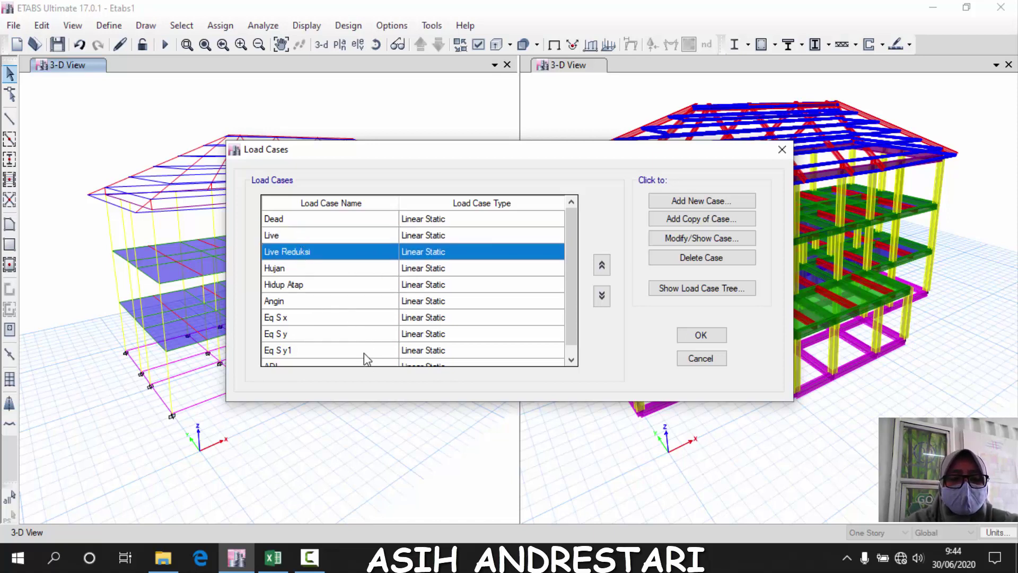
click(303, 236)
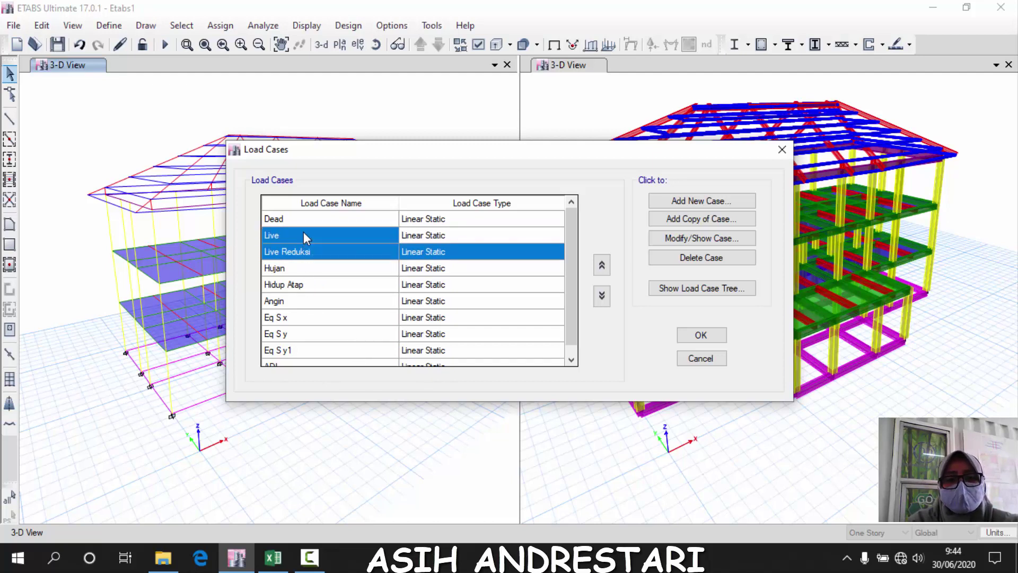
scroll(368, 289, down, 1)
scroll(573, 288, up, 1)
Add a new linear static load case named LL and apply the Live non Reduksi load pattern in it
click(725, 206)
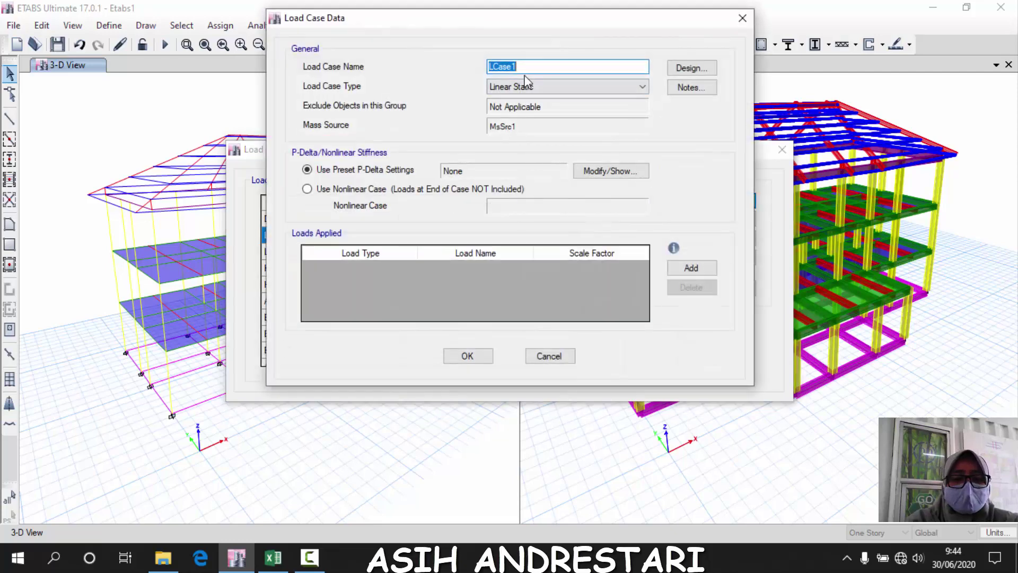
text(LL)
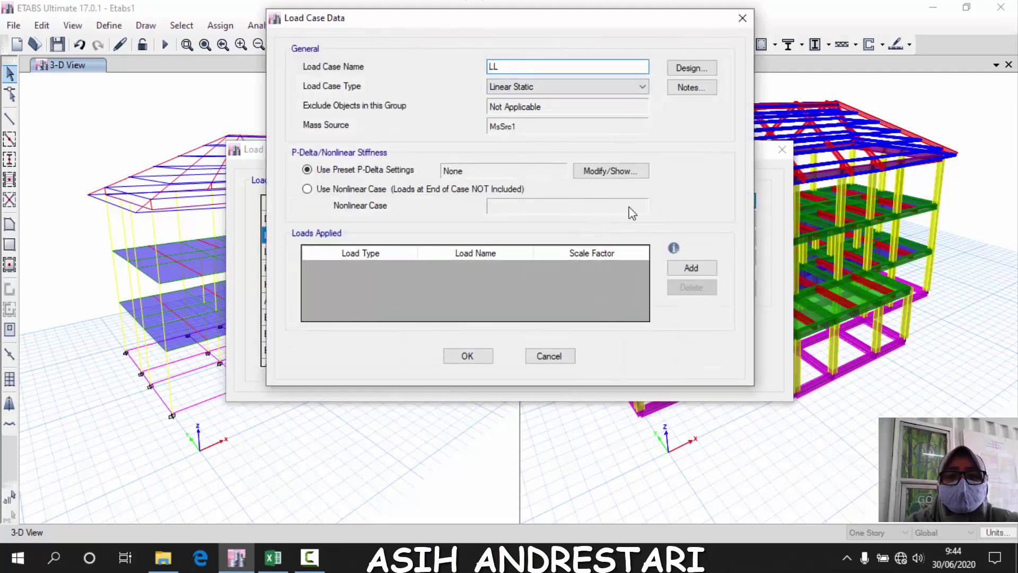
click(691, 269)
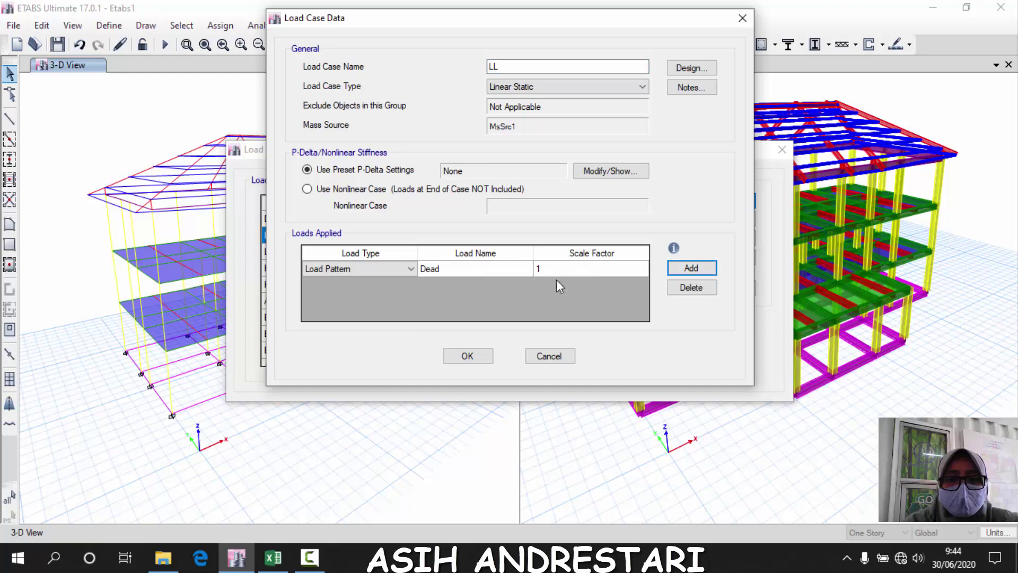
click(497, 272)
click(496, 272)
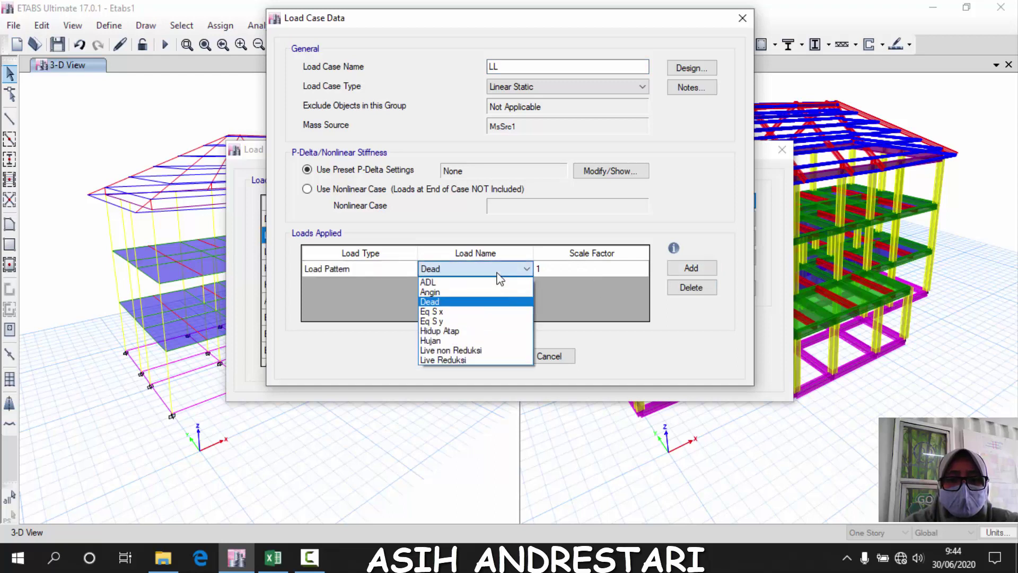
click(494, 351)
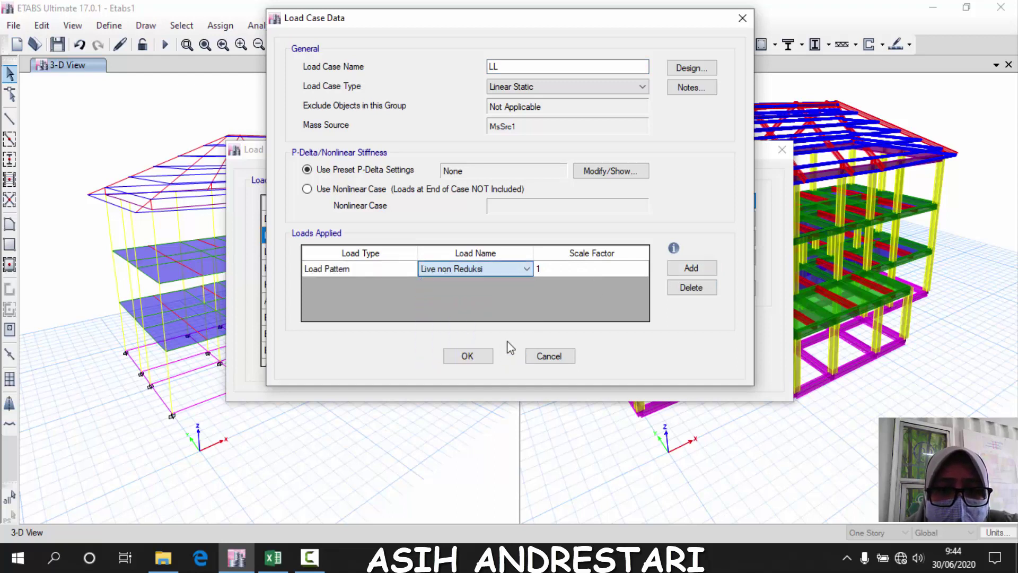
Add the Live Reduksi load pattern as a second applied load in the LL case and accept the case
click(716, 266)
click(488, 289)
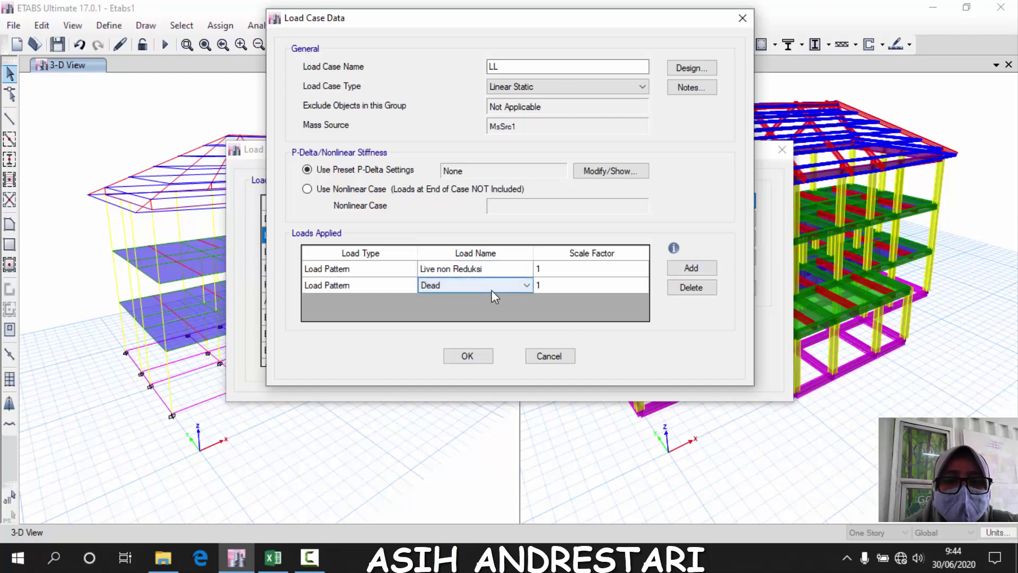
click(491, 290)
click(502, 376)
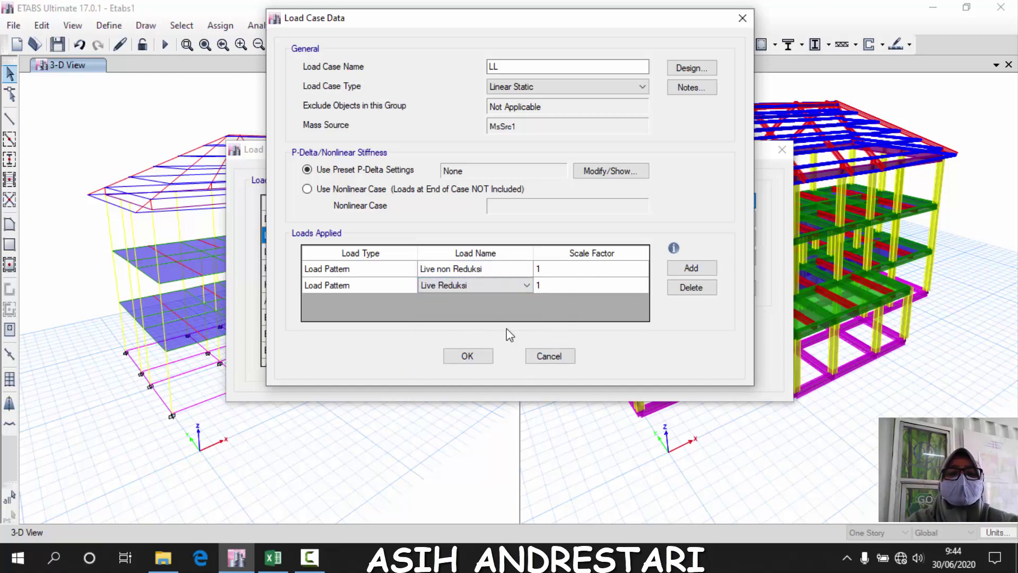
click(476, 357)
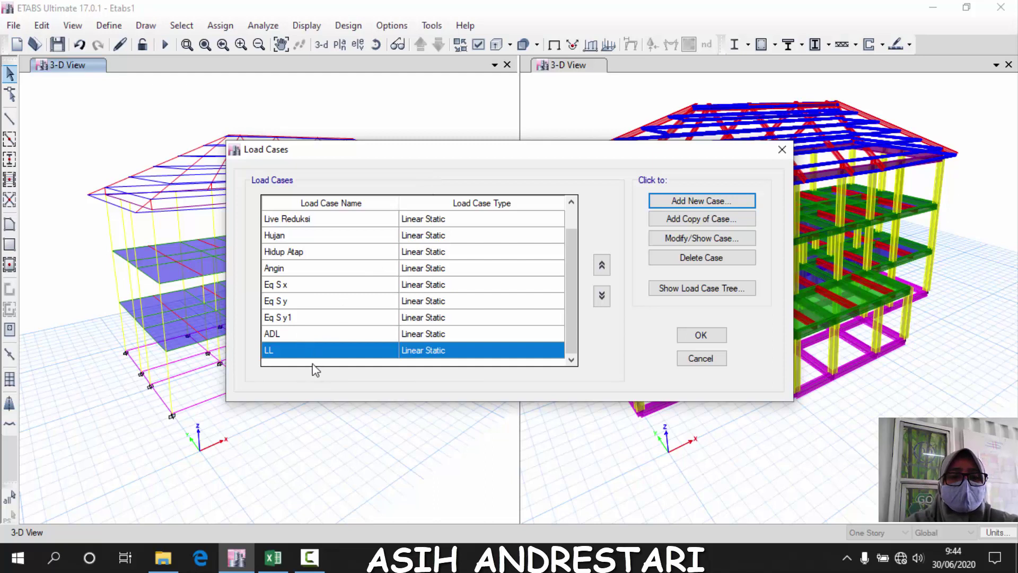
Add another linear static load case named DL with the Dead load pattern applied
scroll(386, 323, up, 1)
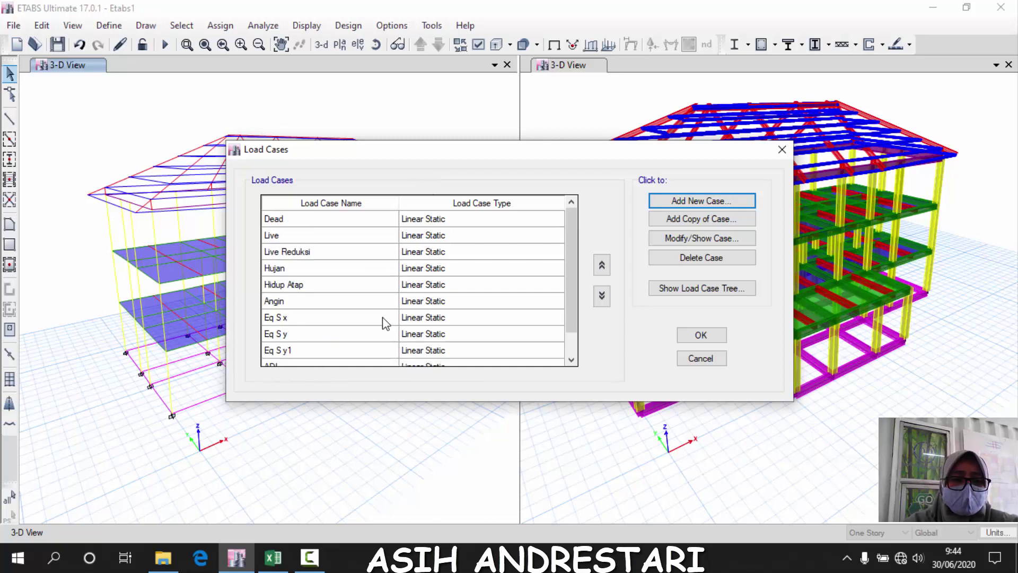
scroll(327, 350, down, 1)
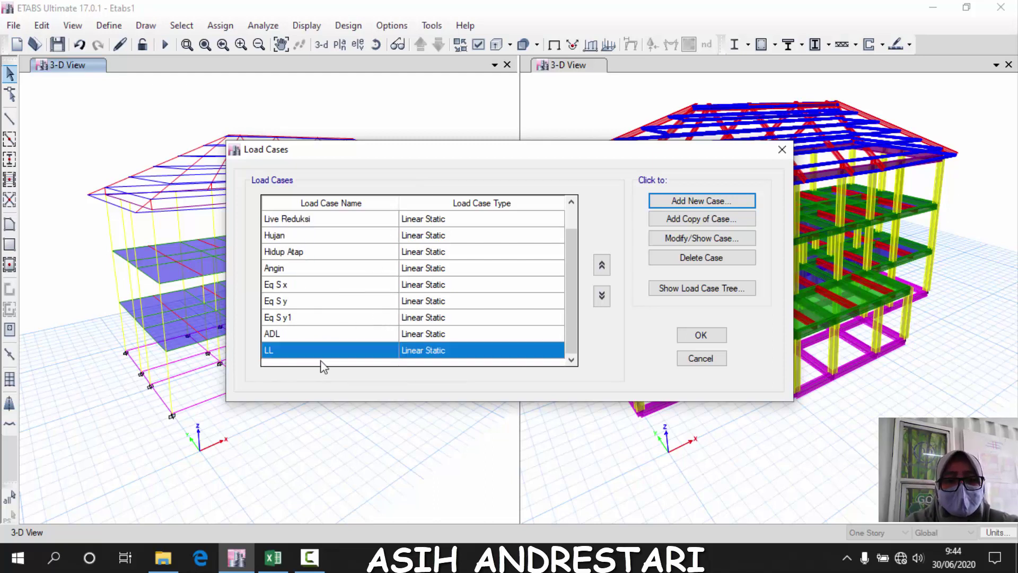
click(293, 334)
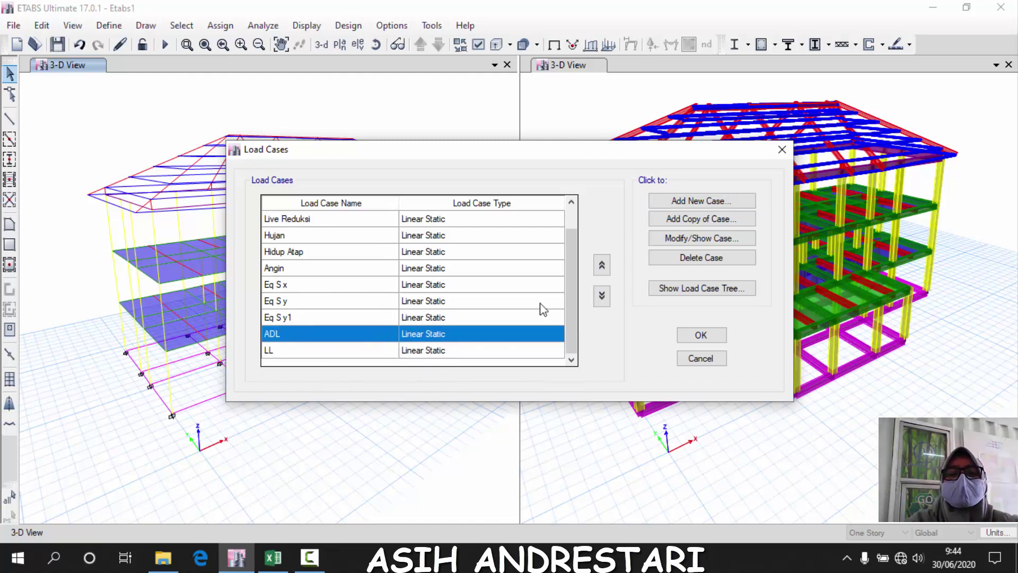
click(718, 202)
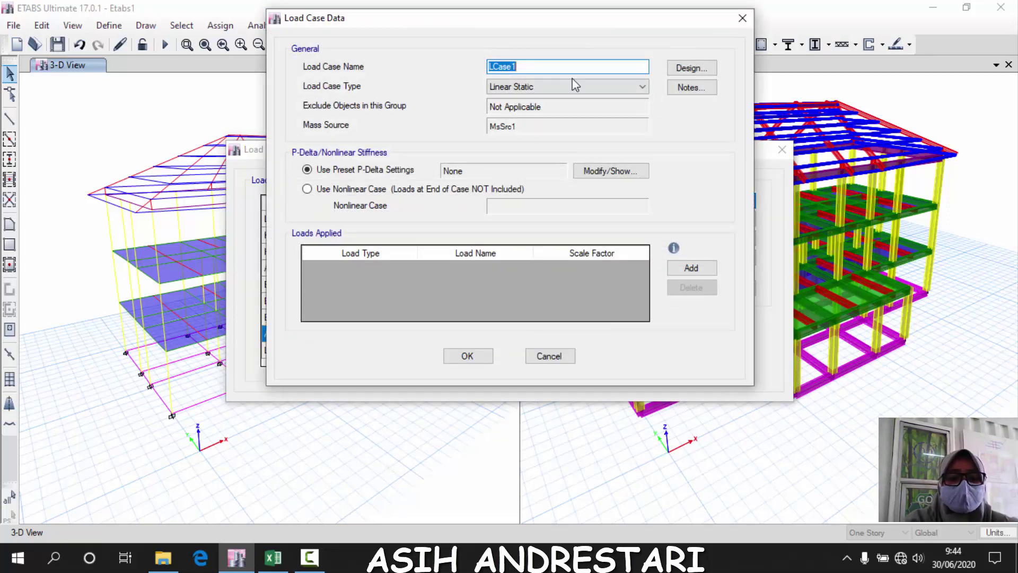
text(DL)
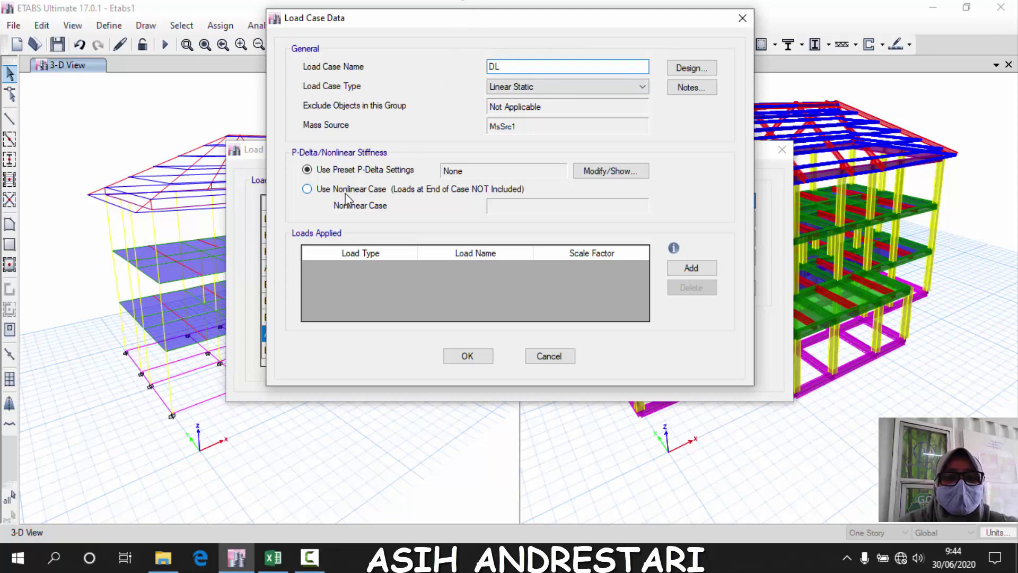
click(684, 270)
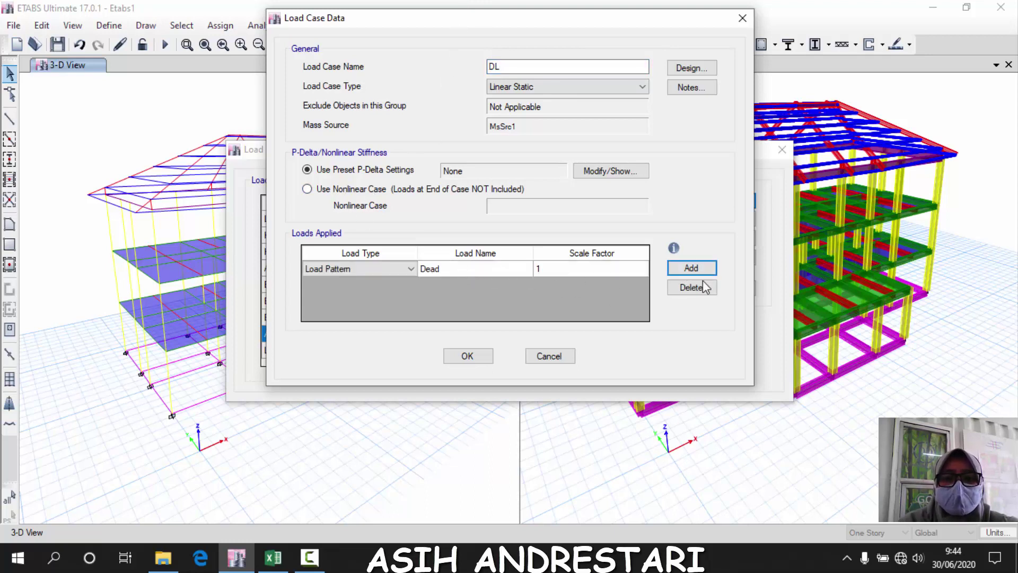
Add the ADL load pattern as the DL case's second applied load, and confirm the case and the load case definitions
click(708, 271)
click(472, 286)
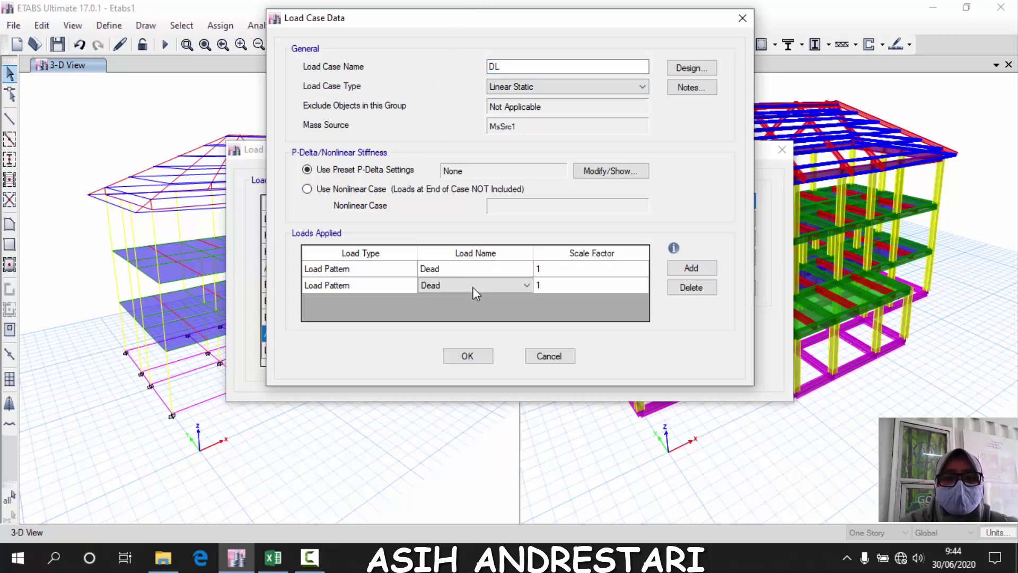
click(472, 288)
click(443, 296)
click(443, 319)
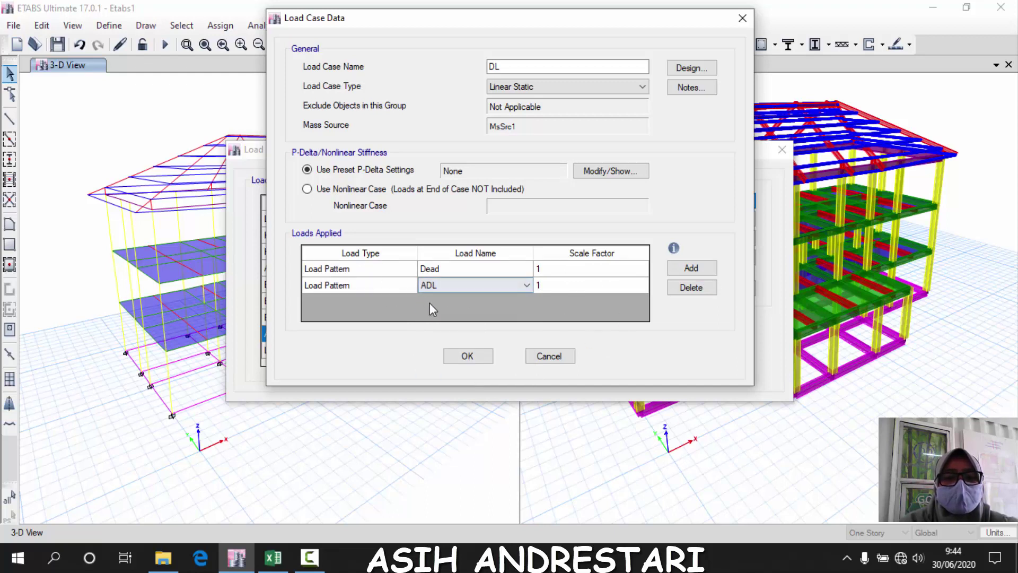
click(467, 356)
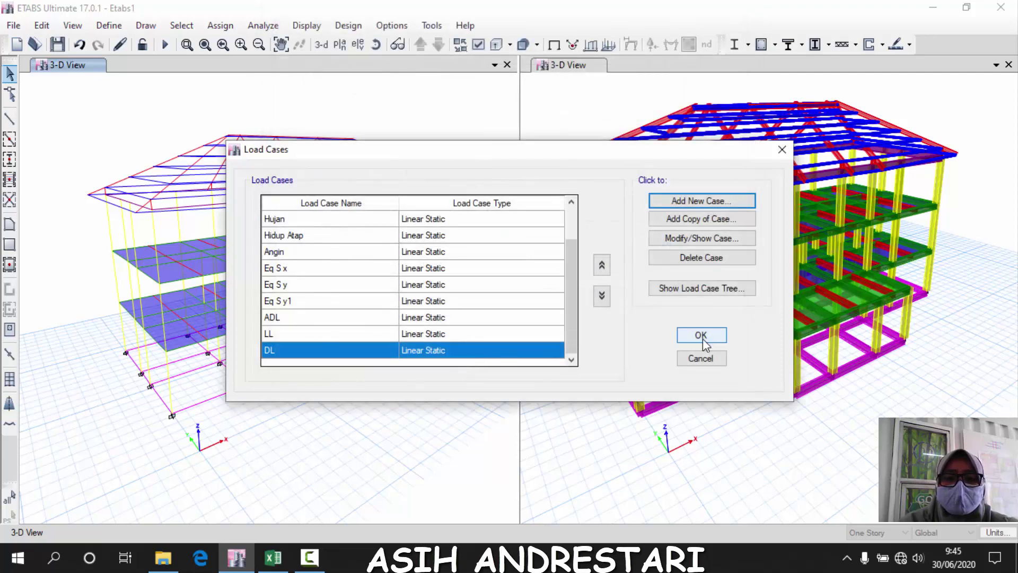
click(705, 342)
Check the ADL entry's type in the load pattern definitions and save the model
click(109, 24)
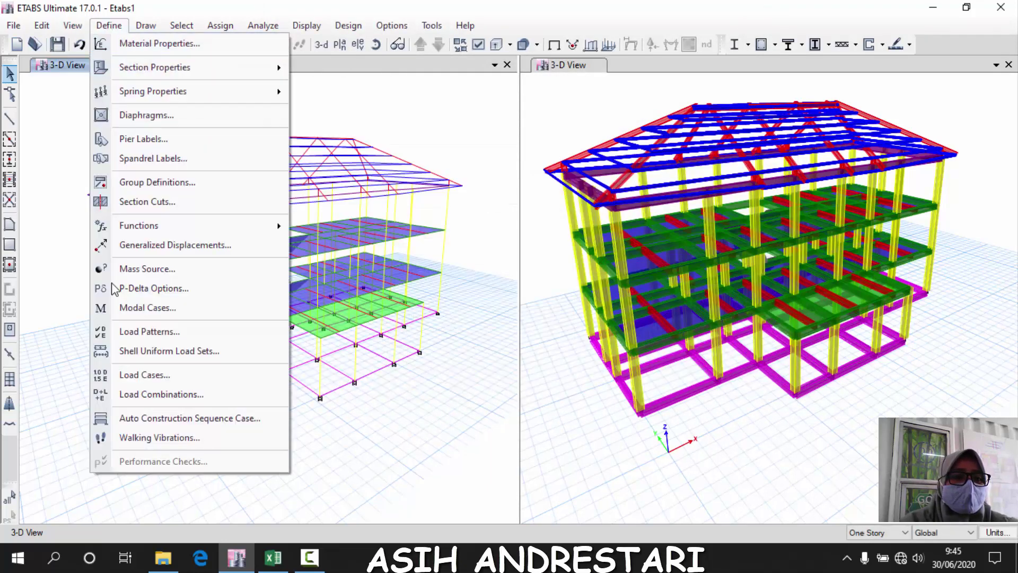
click(151, 331)
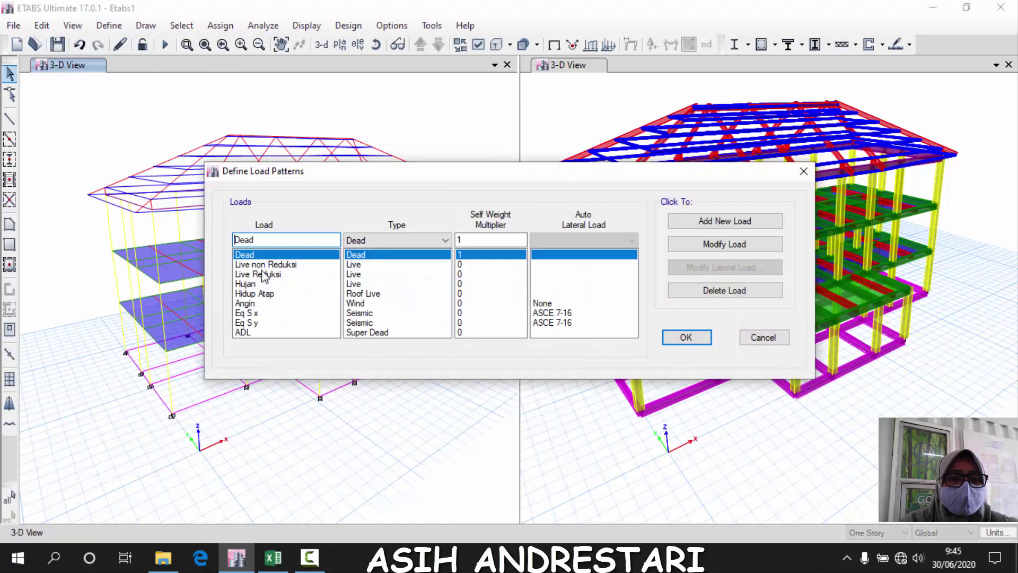
click(370, 333)
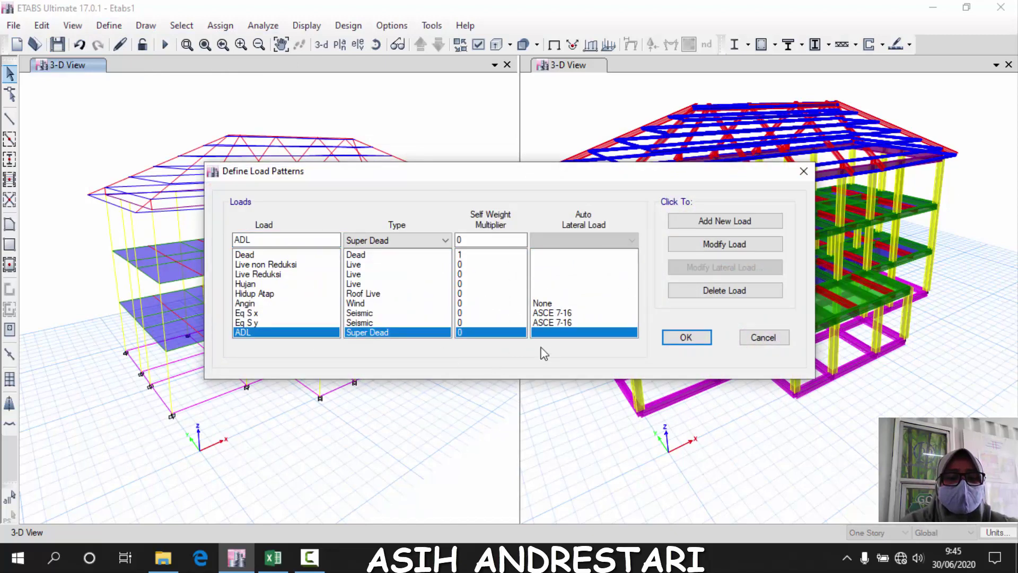
click(700, 343)
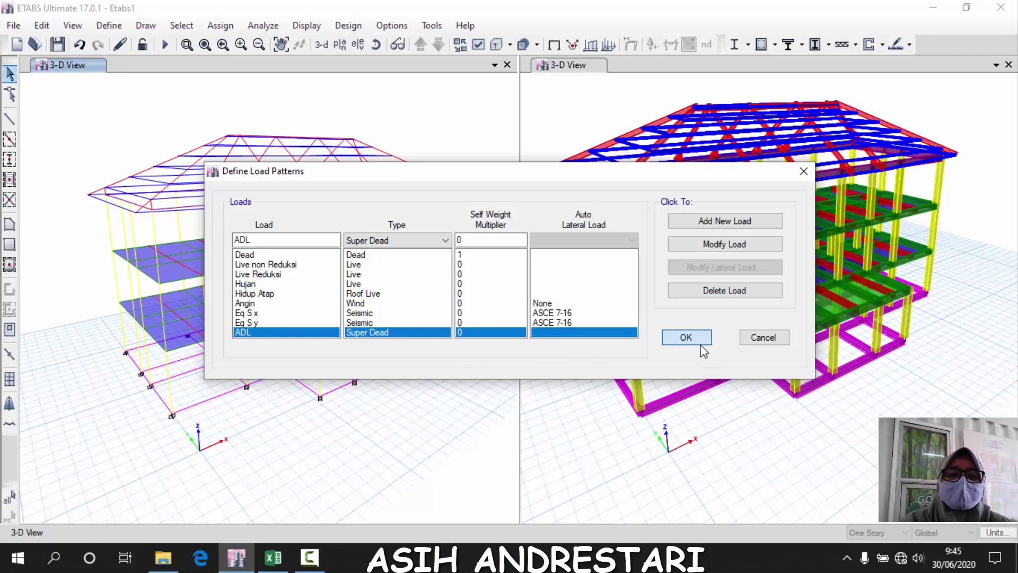
click(57, 44)
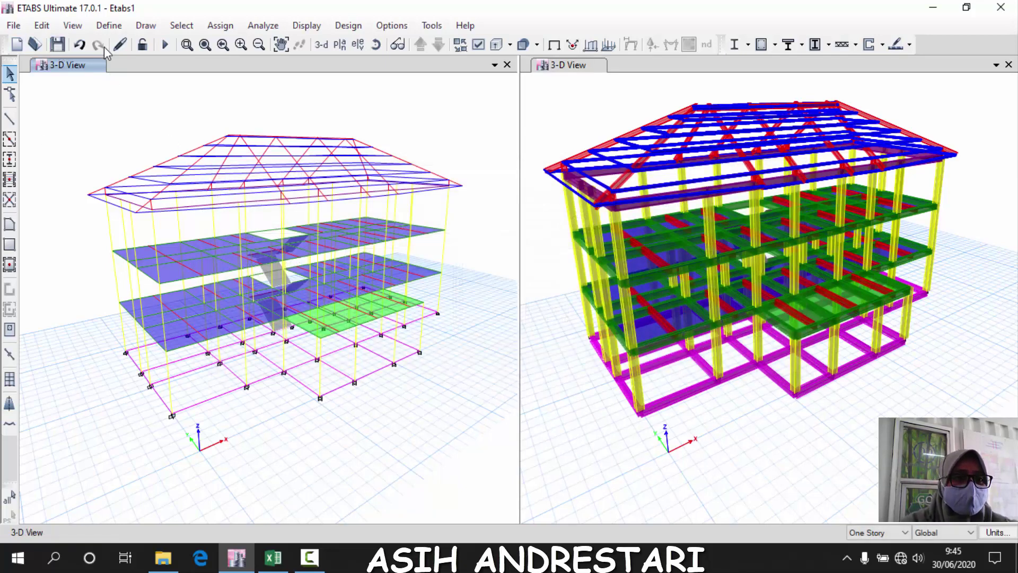
Reopen the load case definitions and examine the full list from Dead to DL
click(109, 25)
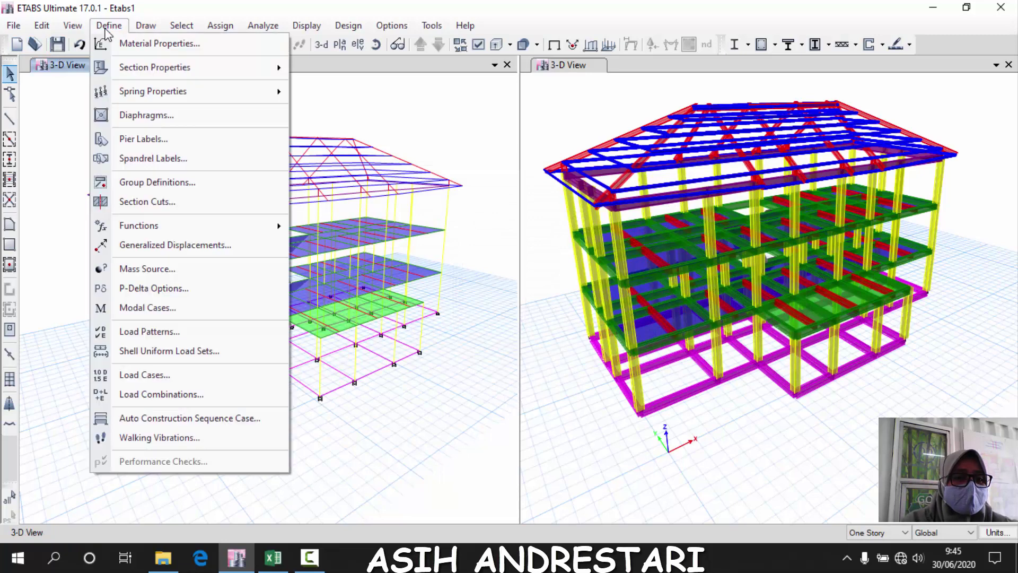
click(195, 377)
scroll(379, 342, down, 1)
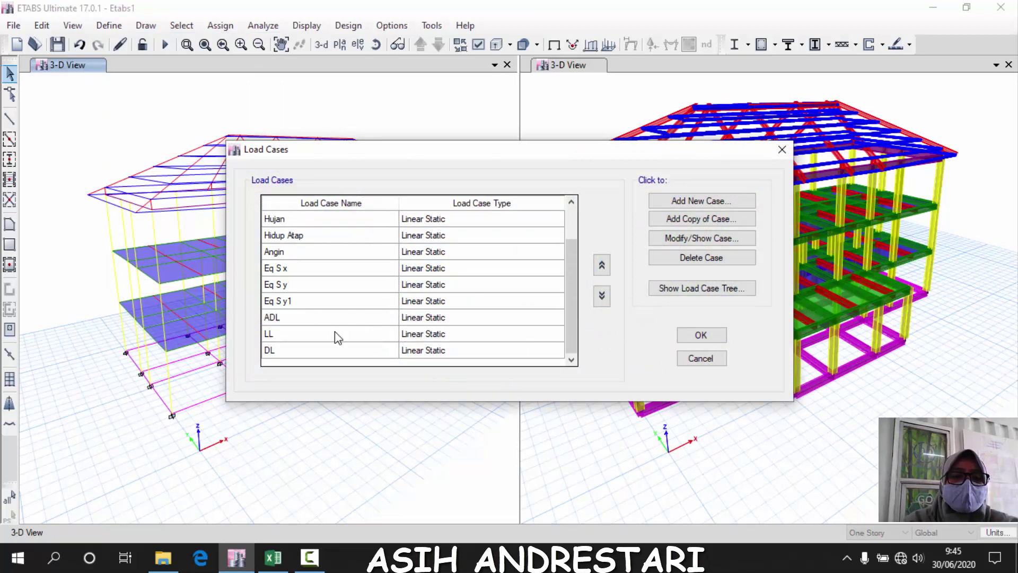
scroll(301, 345, up, 1)
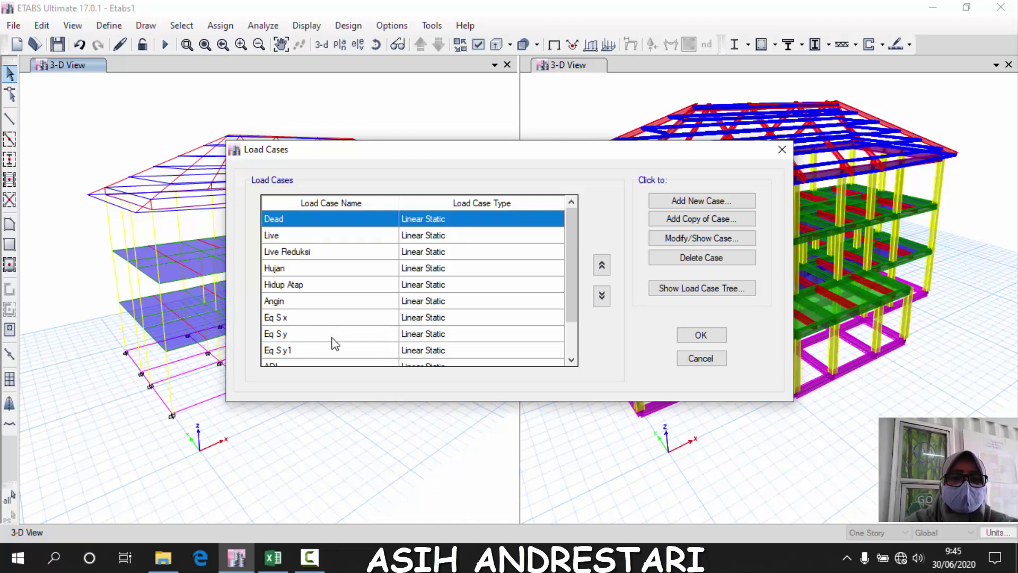
scroll(334, 342, down, 1)
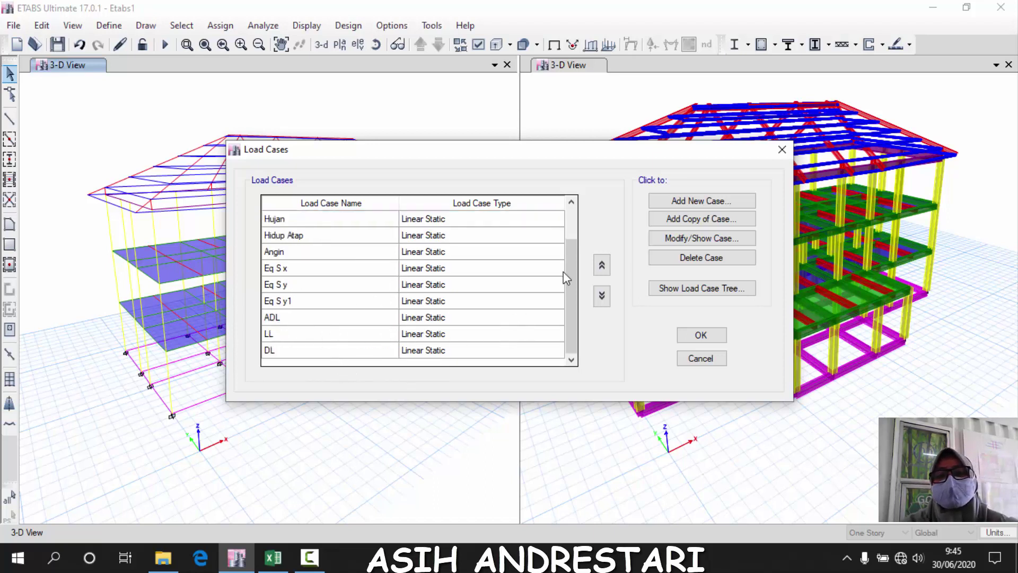
scroll(581, 276, up, 1)
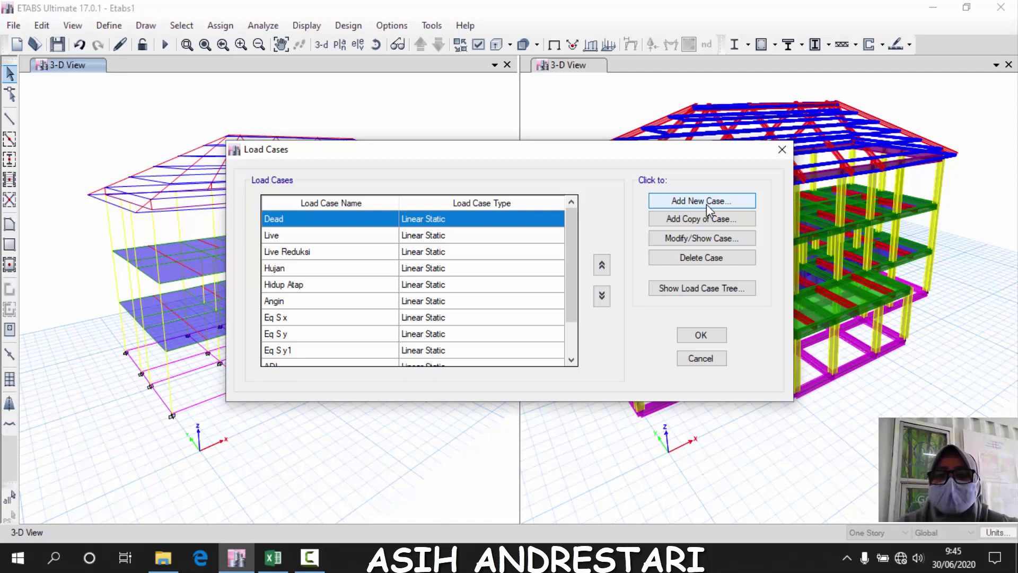
Add a new load case for the dynamic earthquake in the X direction and name it EQ d X
click(707, 205)
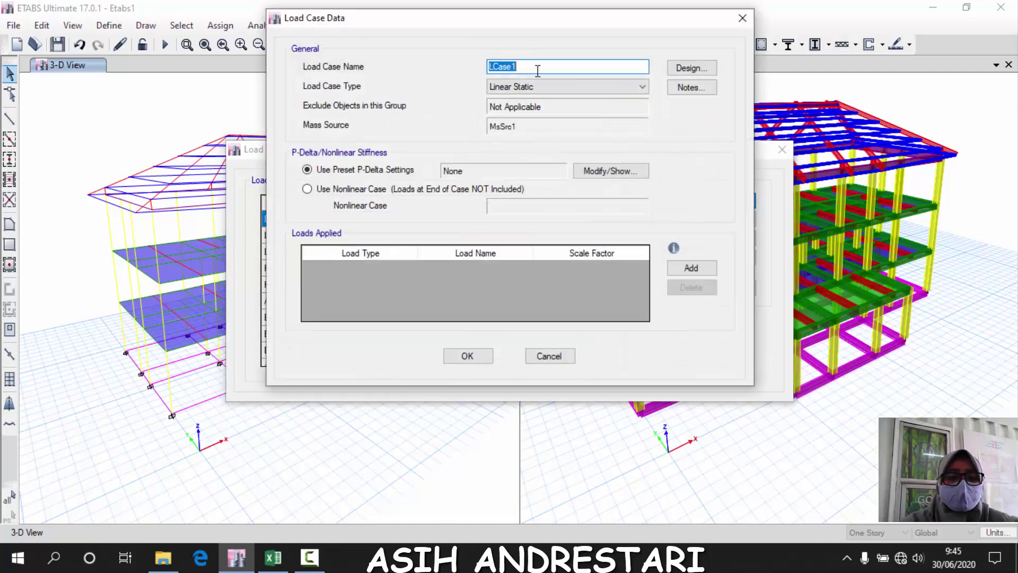
text(WQ)
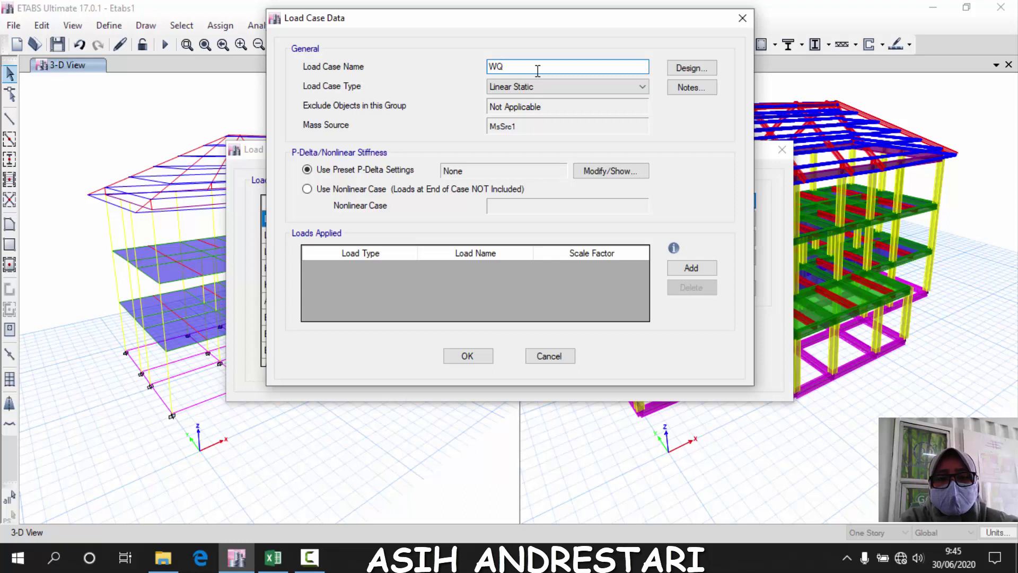
text(-1)
key(BackSpace)
key(BackSpace)
key(BackSpace)
key(BackSpace)
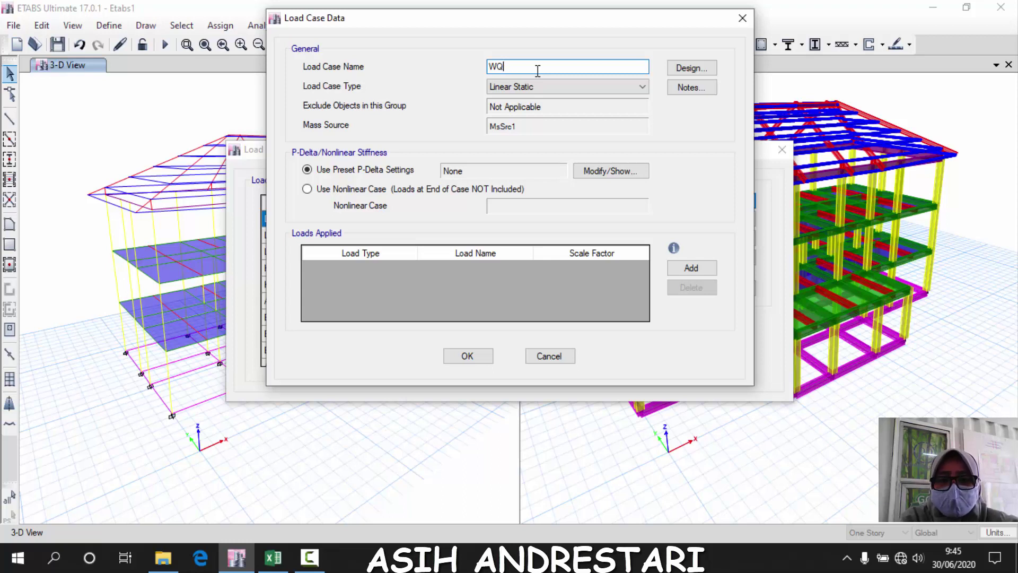
text(E)
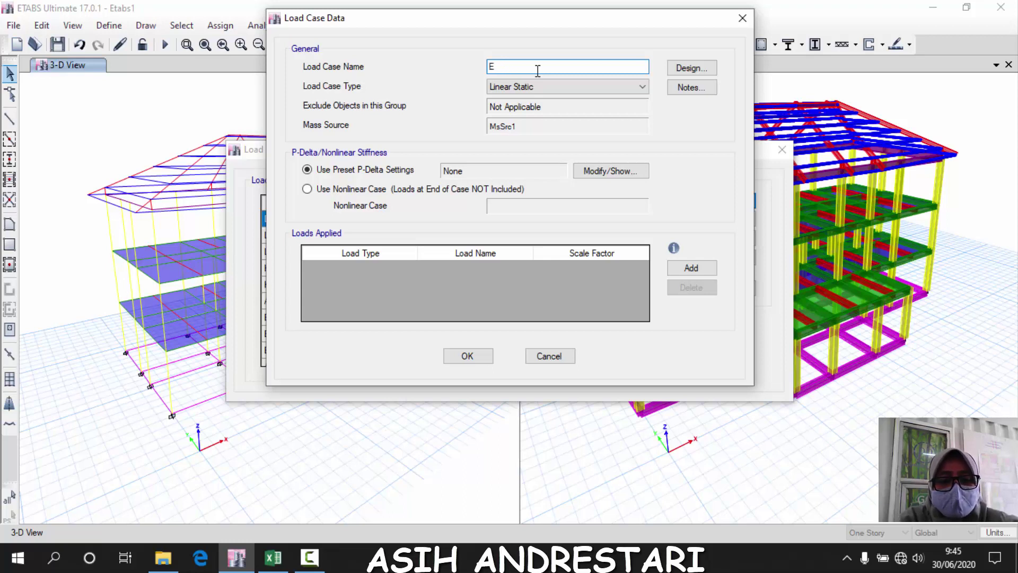
text(Q d X)
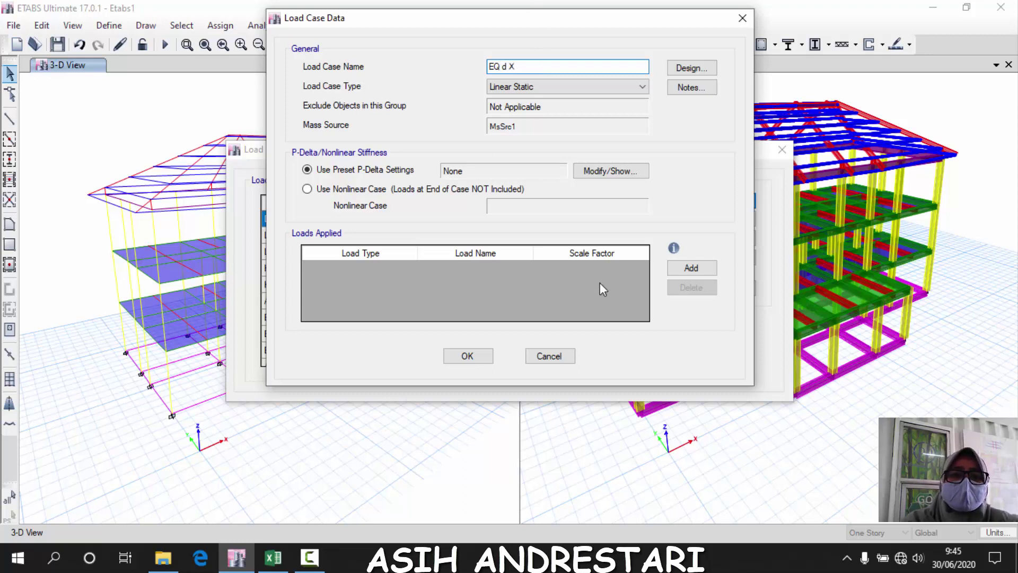
Set the EQ d X case's type to Response Spectrum and add an acceleration load in the U1 direction
click(548, 91)
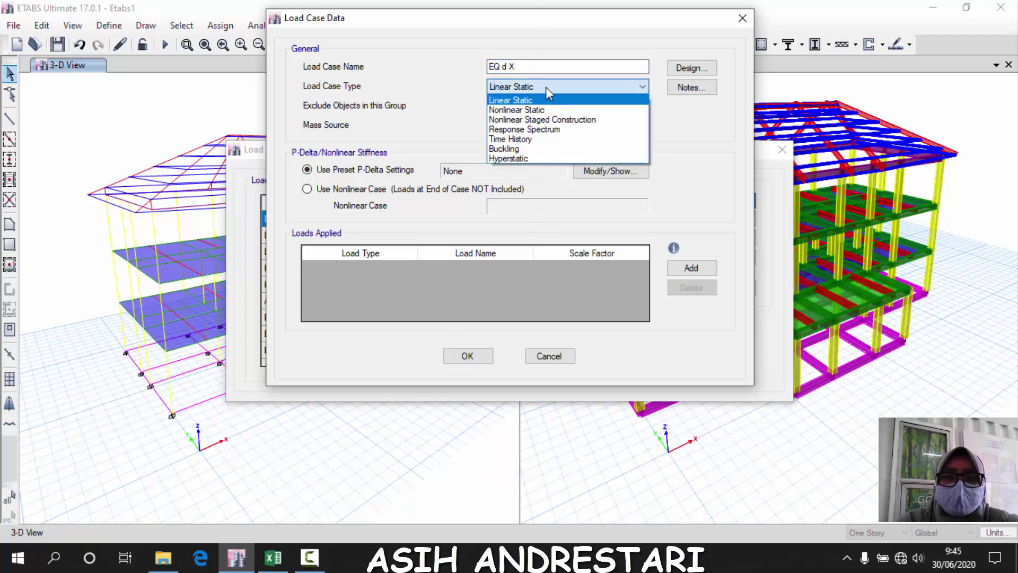
click(553, 130)
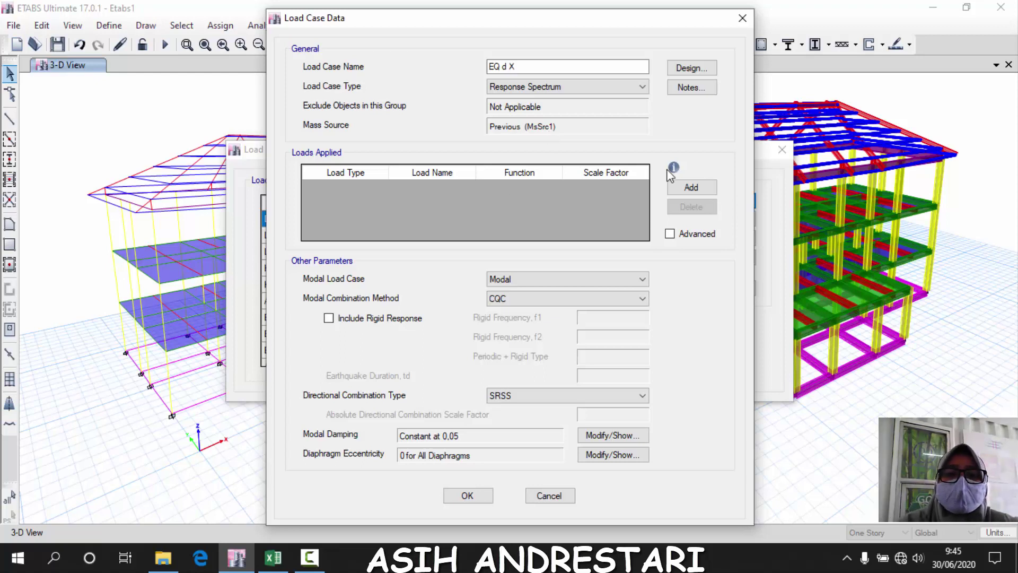
click(695, 190)
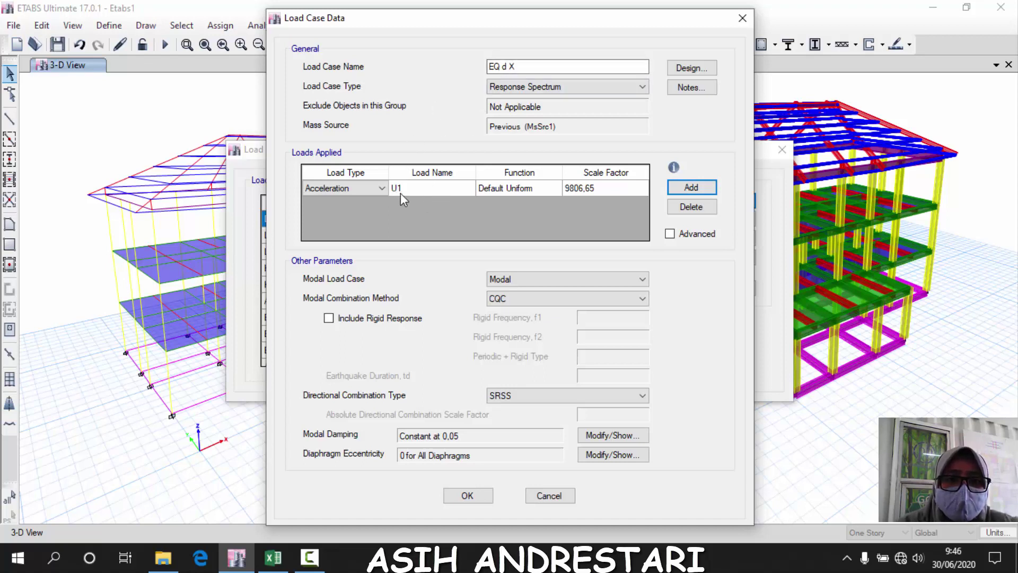
Assign the RS Jogja response spectrum function to the U1 acceleration load of the EQ d X case
click(533, 189)
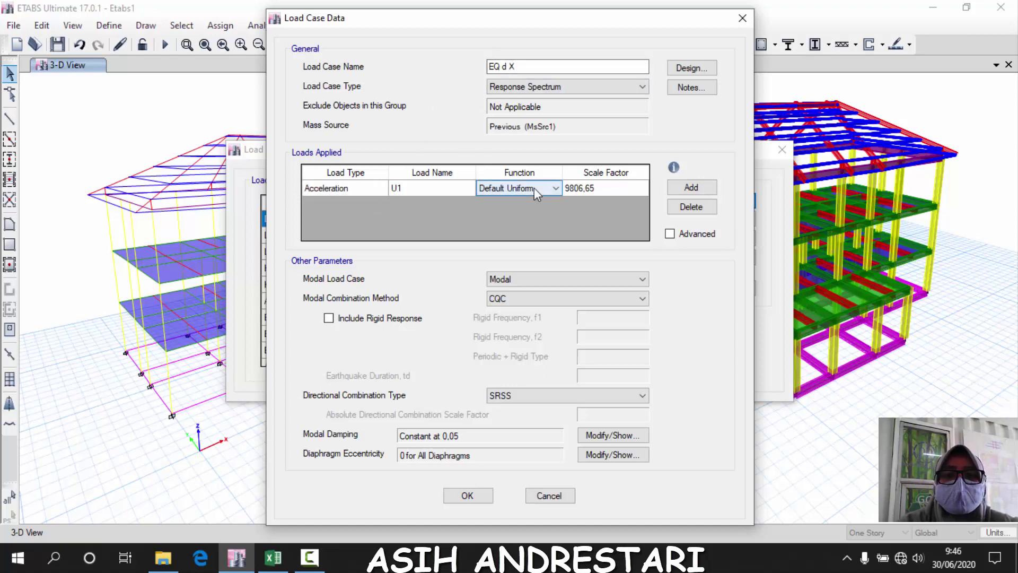
click(535, 190)
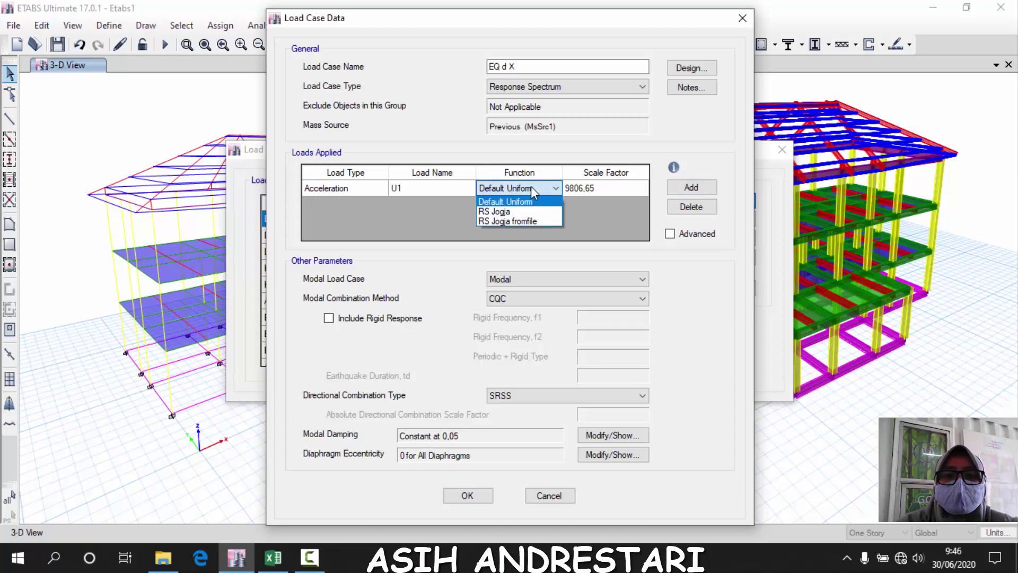
click(504, 211)
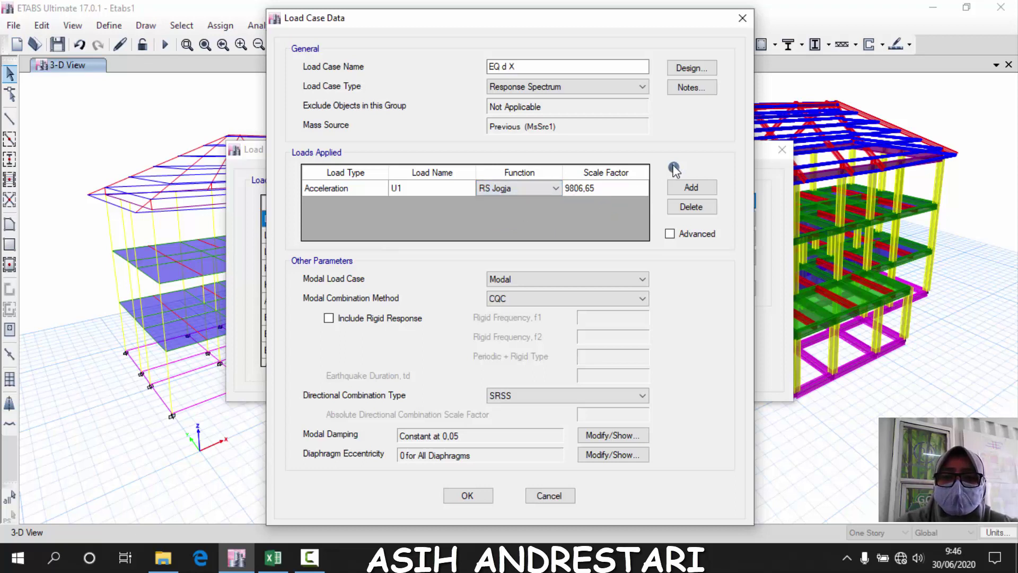
Set the U1 acceleration load's scale factor to (9810/8)*1 and confirm the EQ d X load case
mouse_move(674, 169)
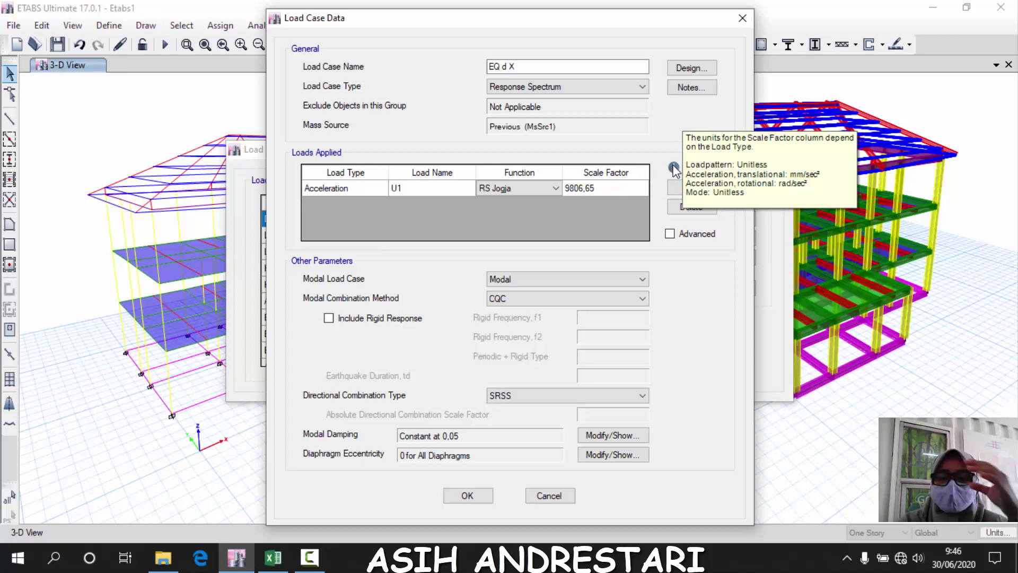
click(621, 185)
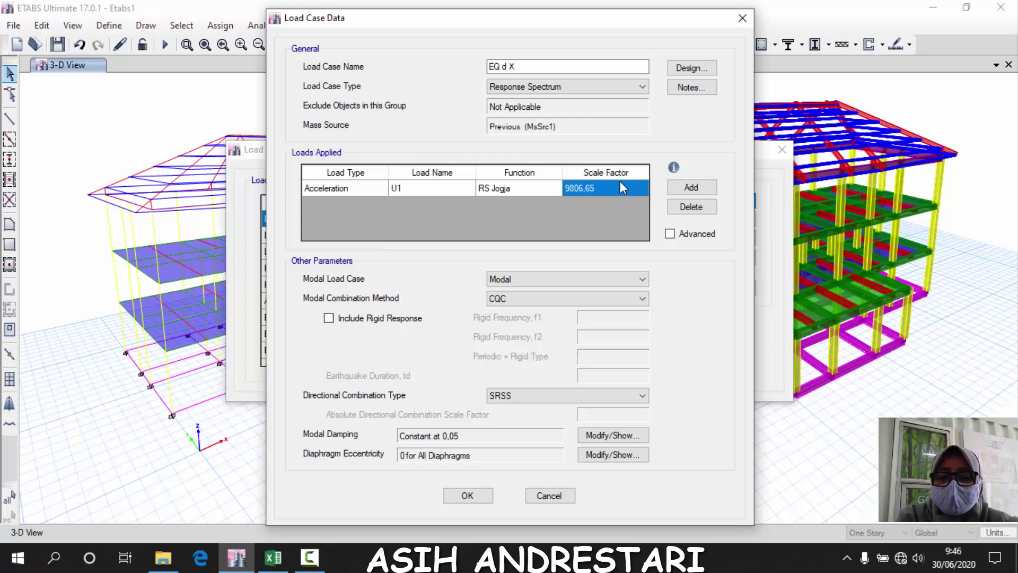
text(98)
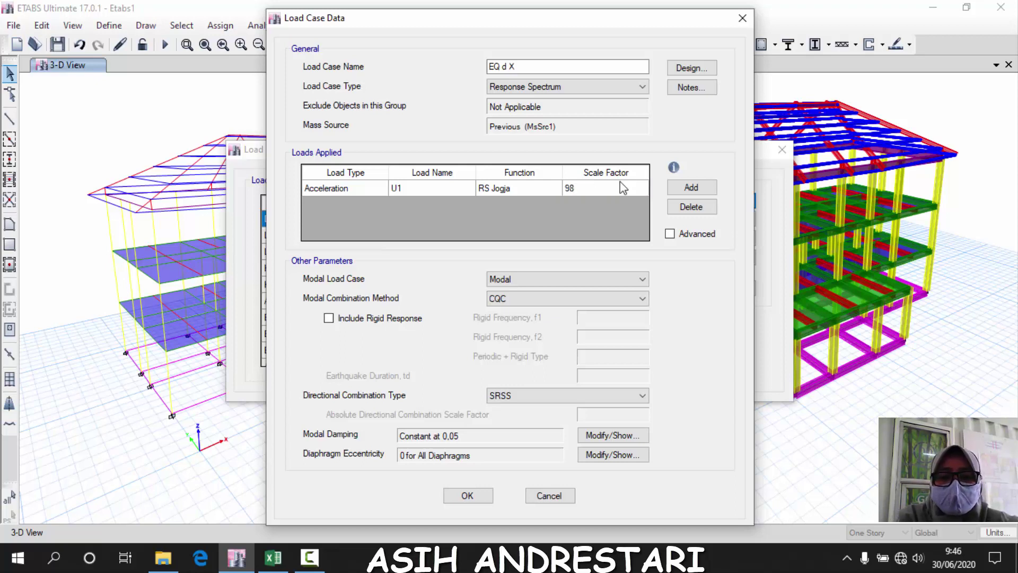
text(10)
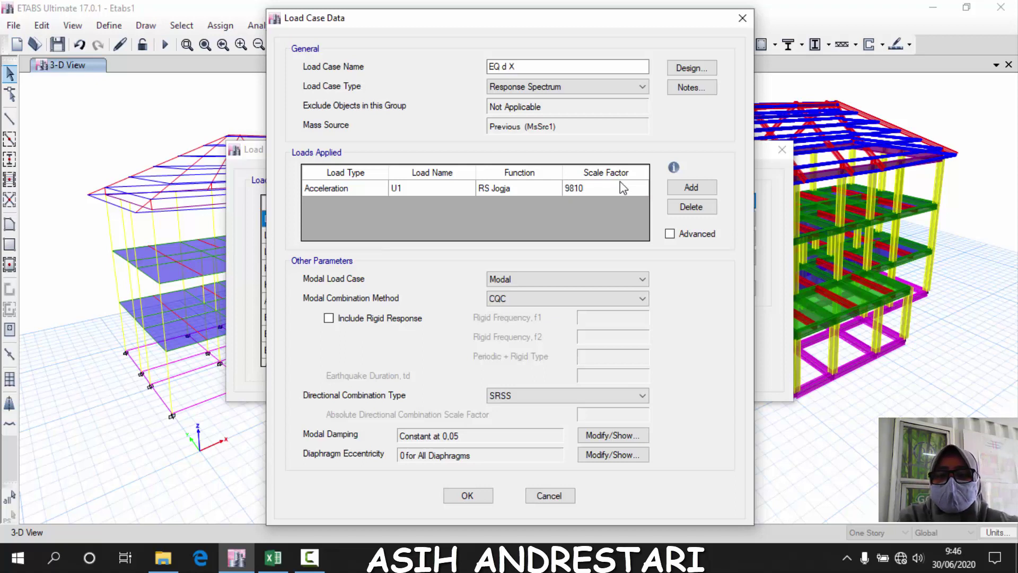
text(/)
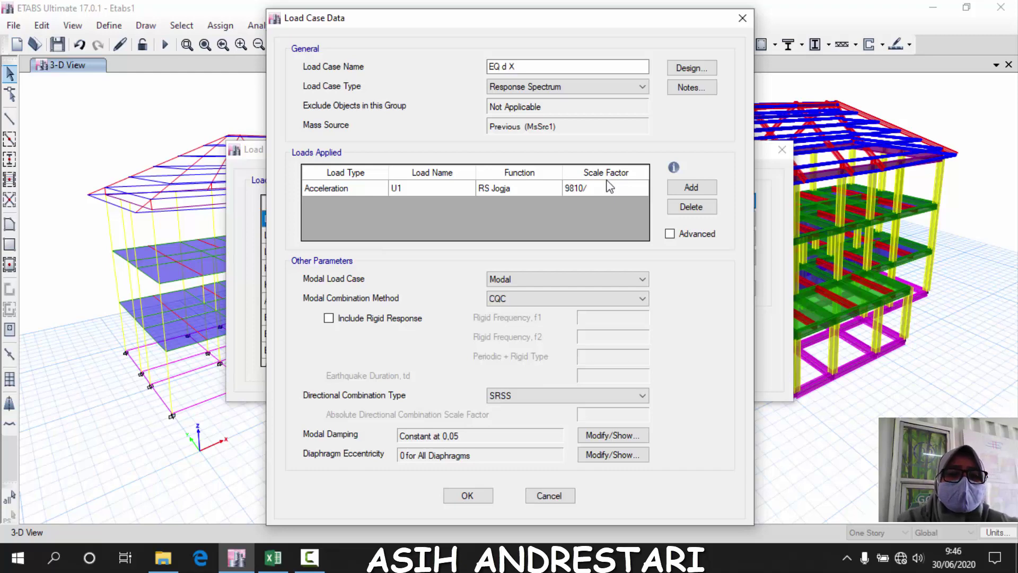
click(272, 565)
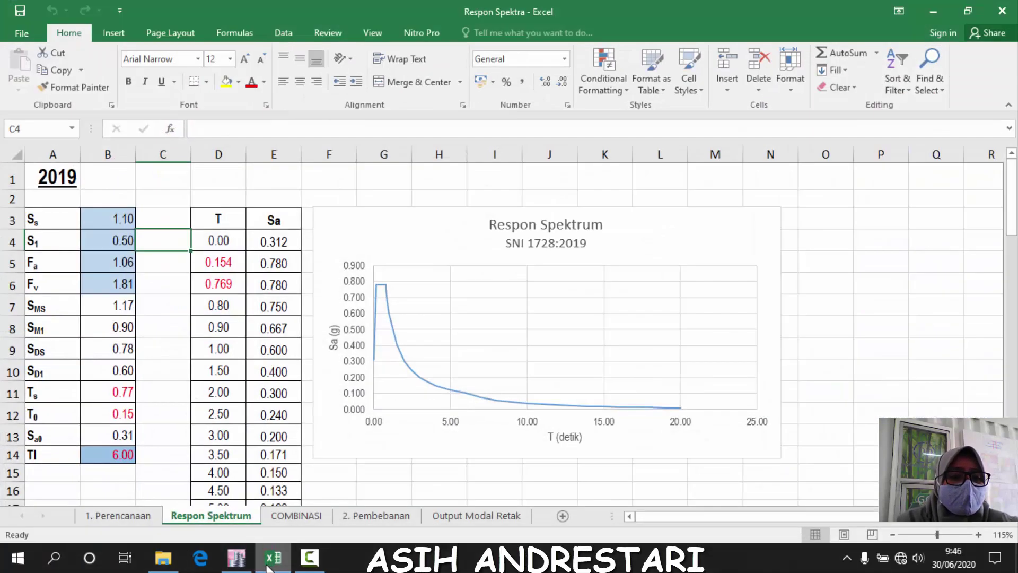
click(273, 557)
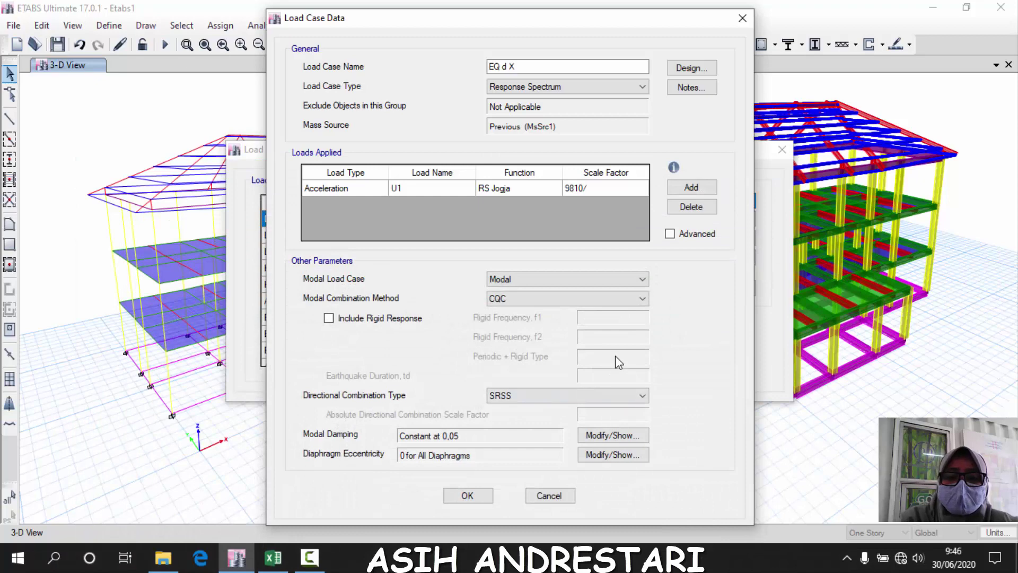
text(8)
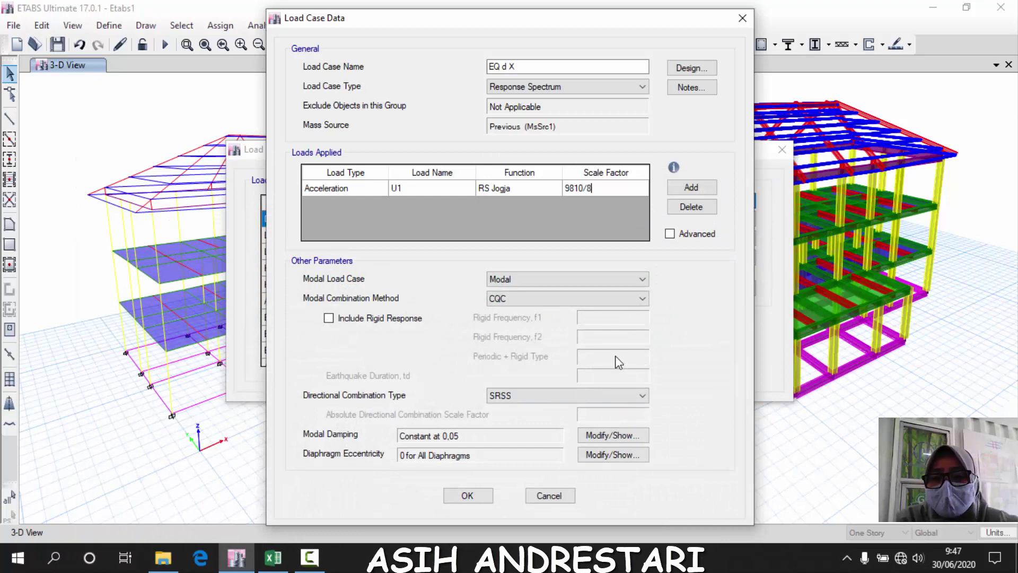
text())
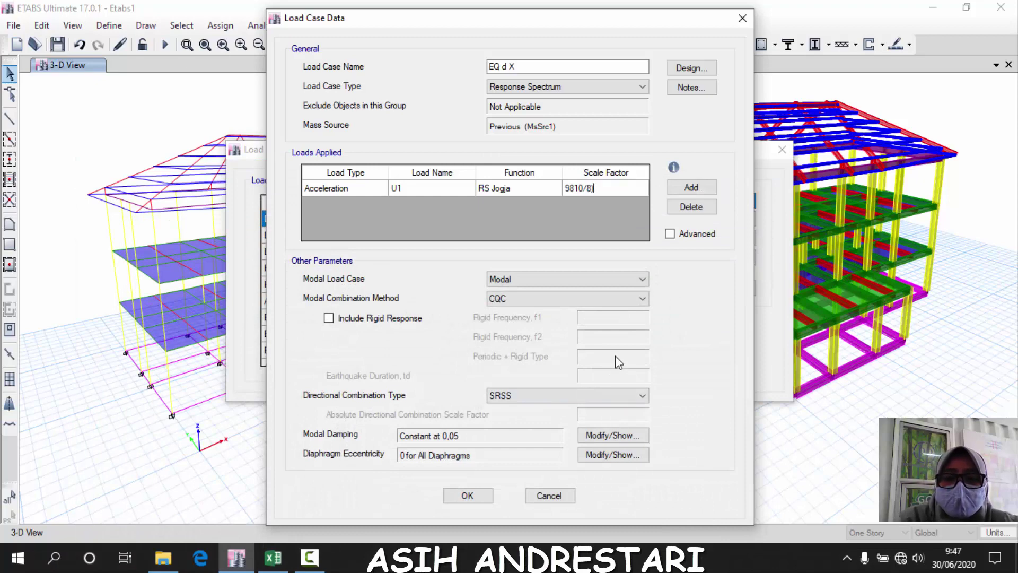
click(566, 189)
text(()
click(611, 191)
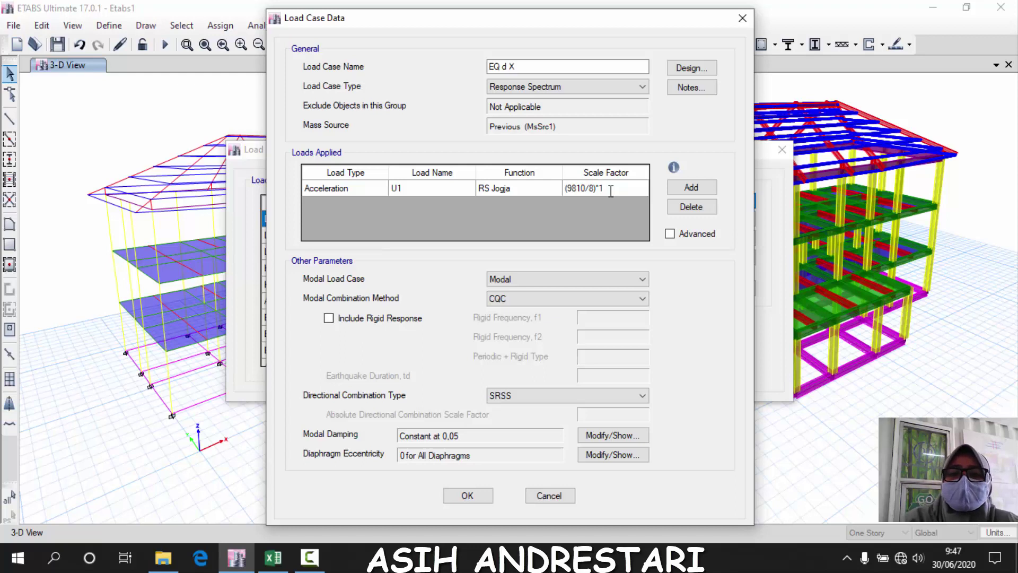
key(Return)
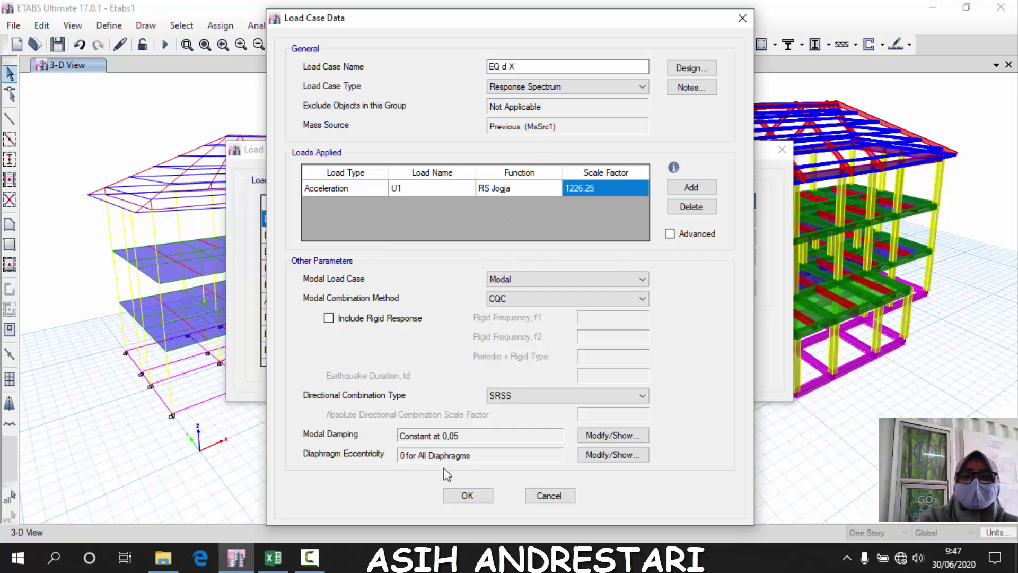
click(468, 496)
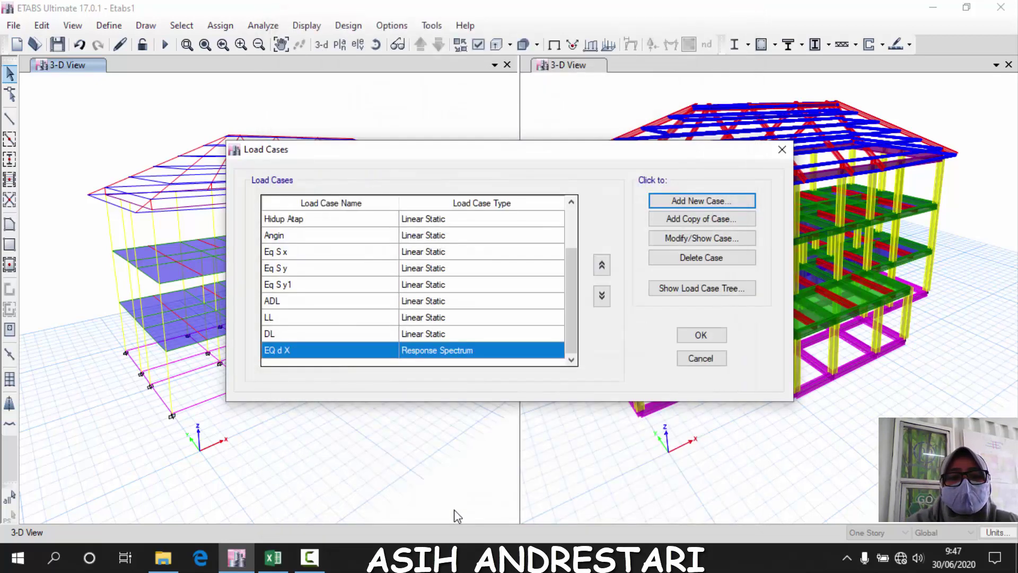
click(700, 335)
Check the ASCE 7-16 seismic loading parameters of the Eq S y load pattern, leaving the definitions without changes
click(109, 25)
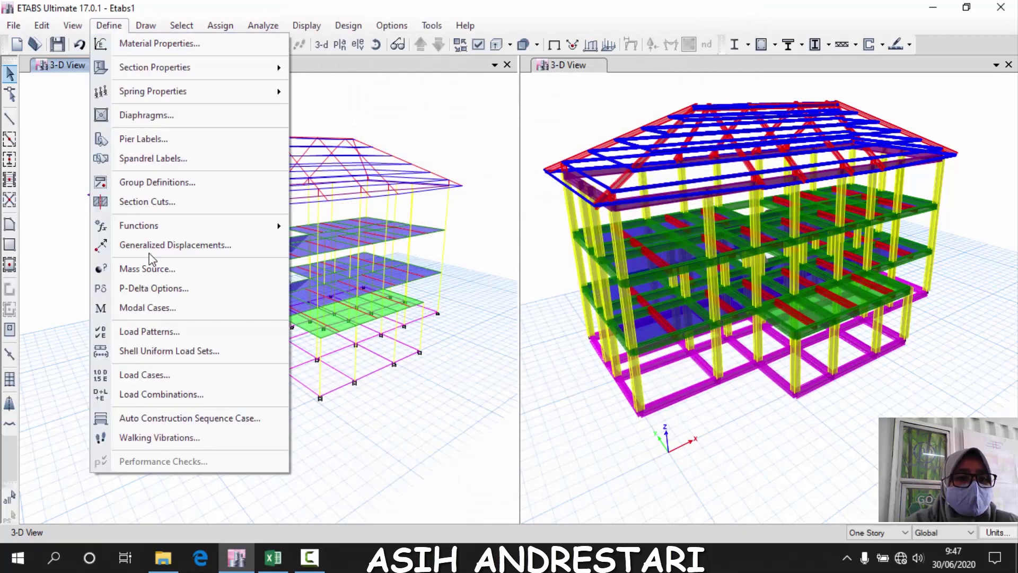
click(175, 337)
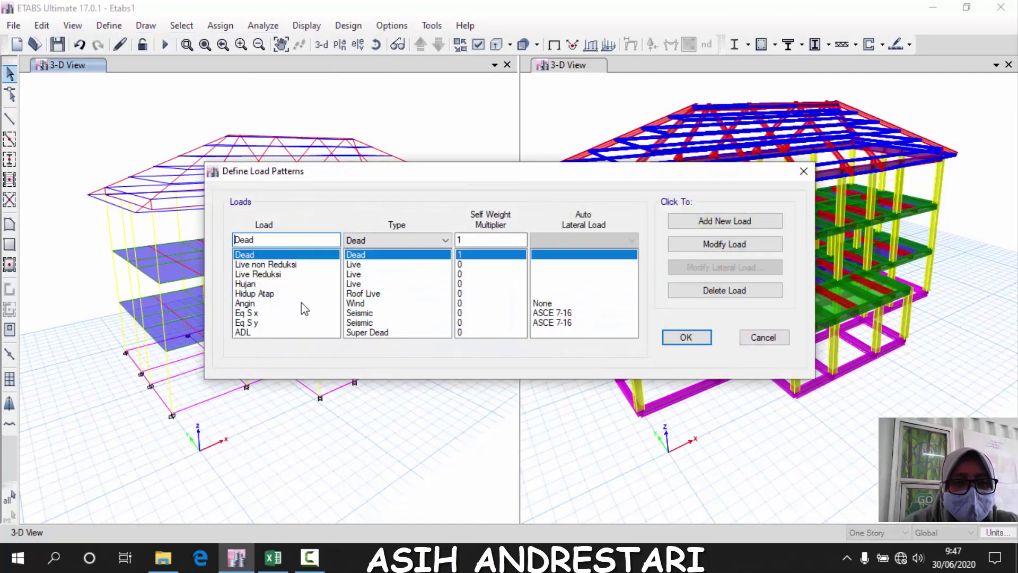
click(256, 322)
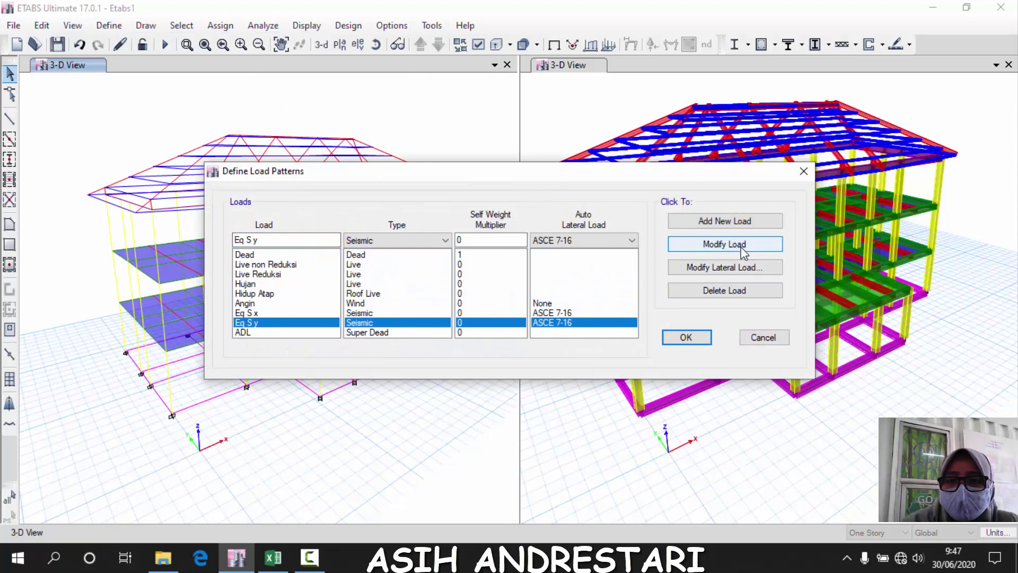
click(758, 272)
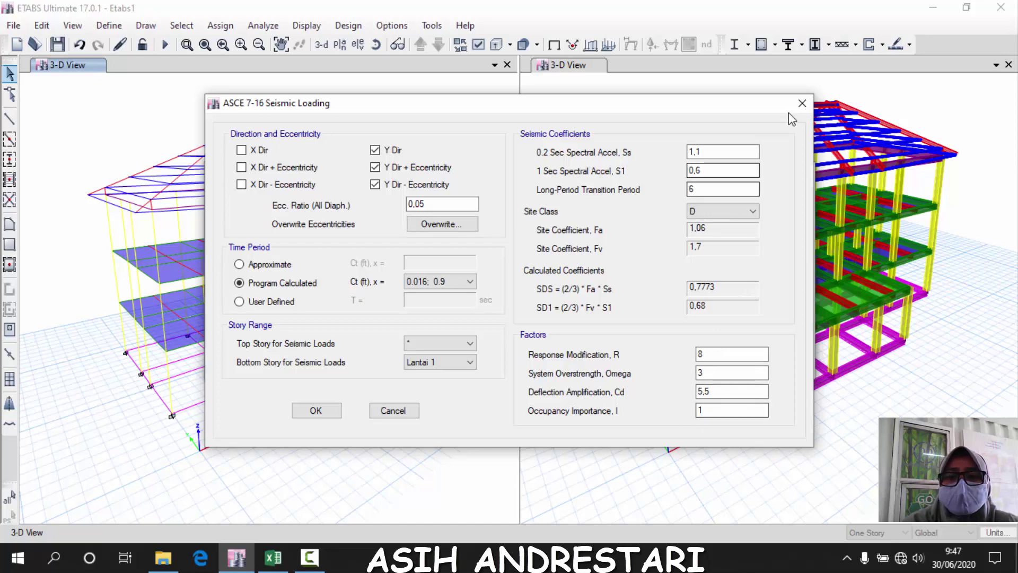
click(801, 103)
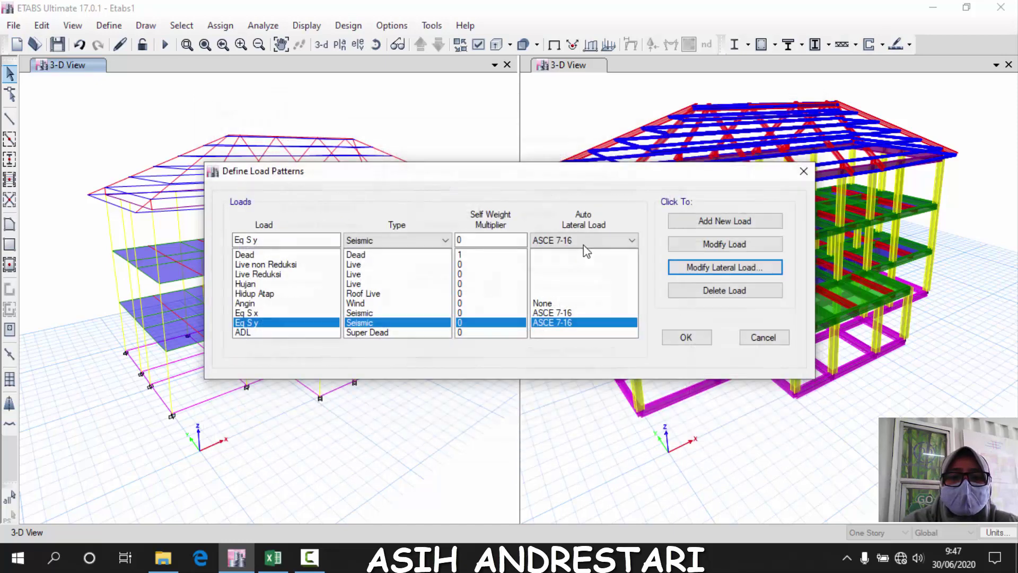
click(758, 340)
click(109, 27)
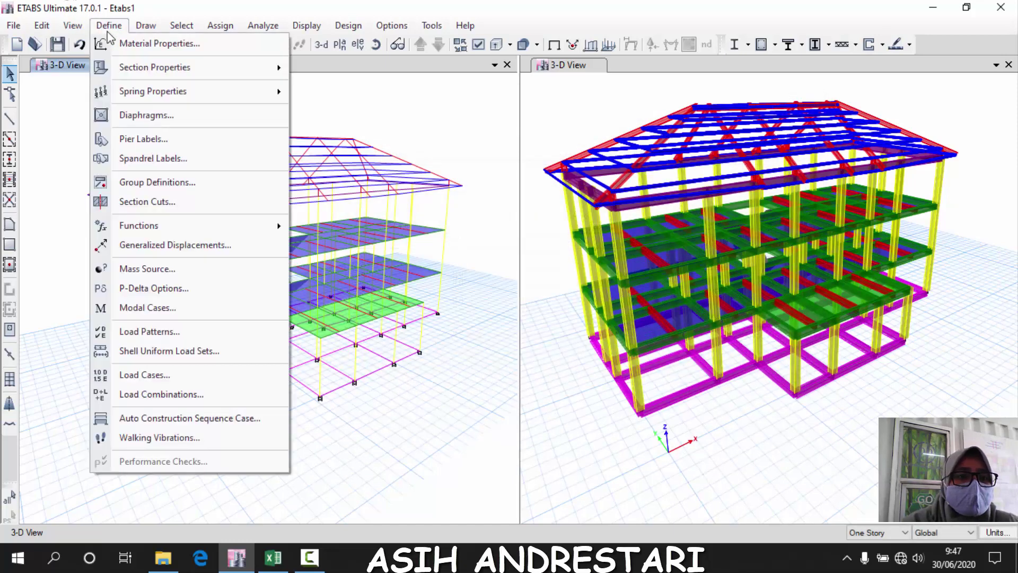
click(151, 394)
click(701, 161)
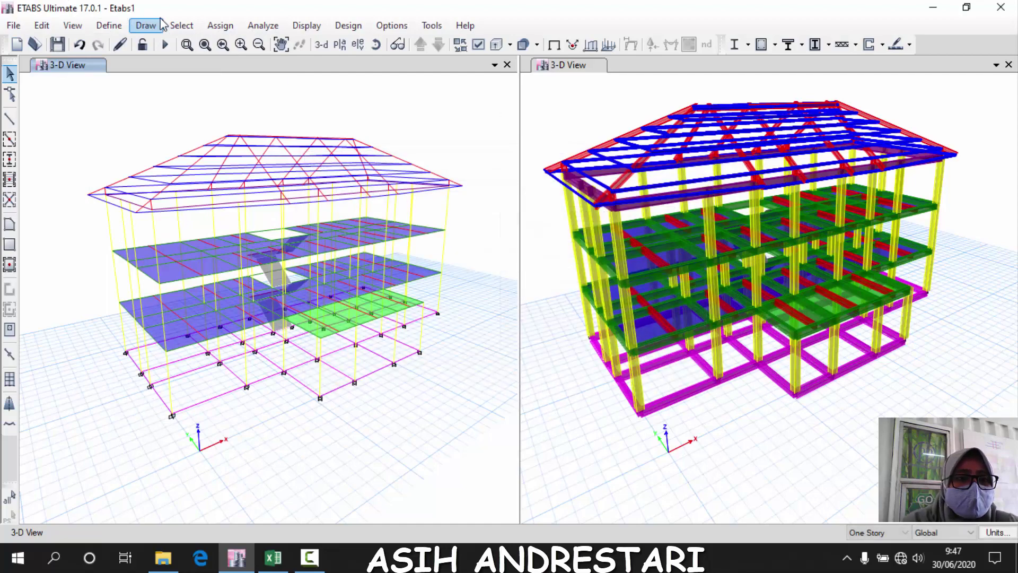
Reopen the load case definitions, create a copy of the EQ d X case and name it EQ d Y
click(108, 26)
click(151, 389)
scroll(382, 334, down, 2)
click(301, 351)
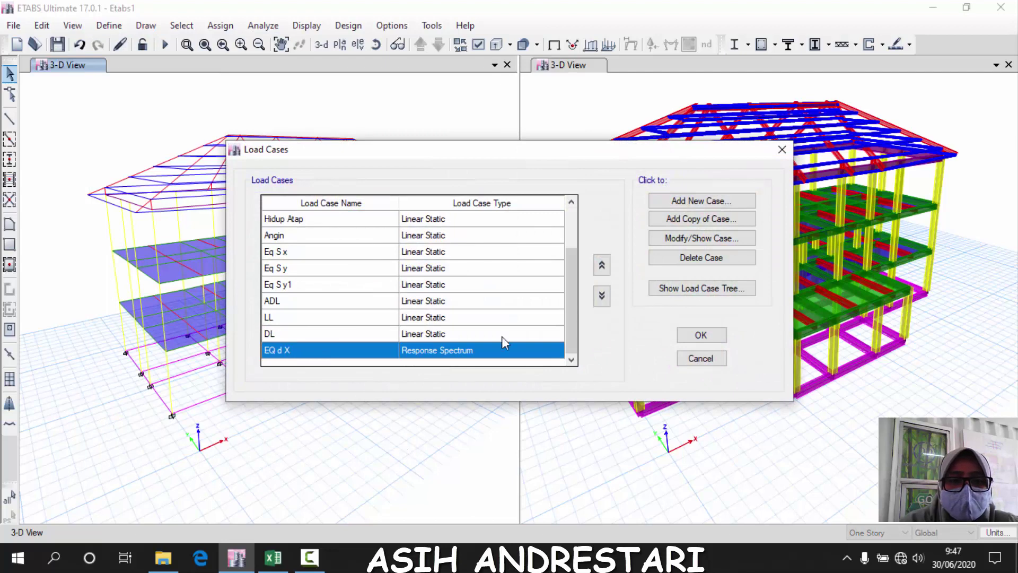
click(721, 221)
click(541, 64)
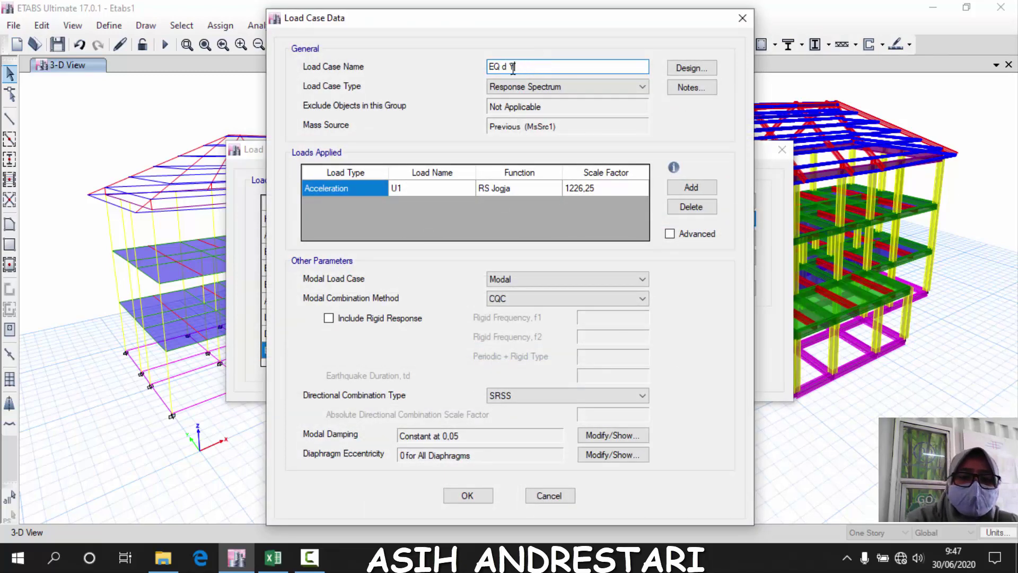
text(Y)
Set the EQ d Y case's acceleration direction to U2 and confirm the case and the load case list
click(434, 186)
click(434, 186)
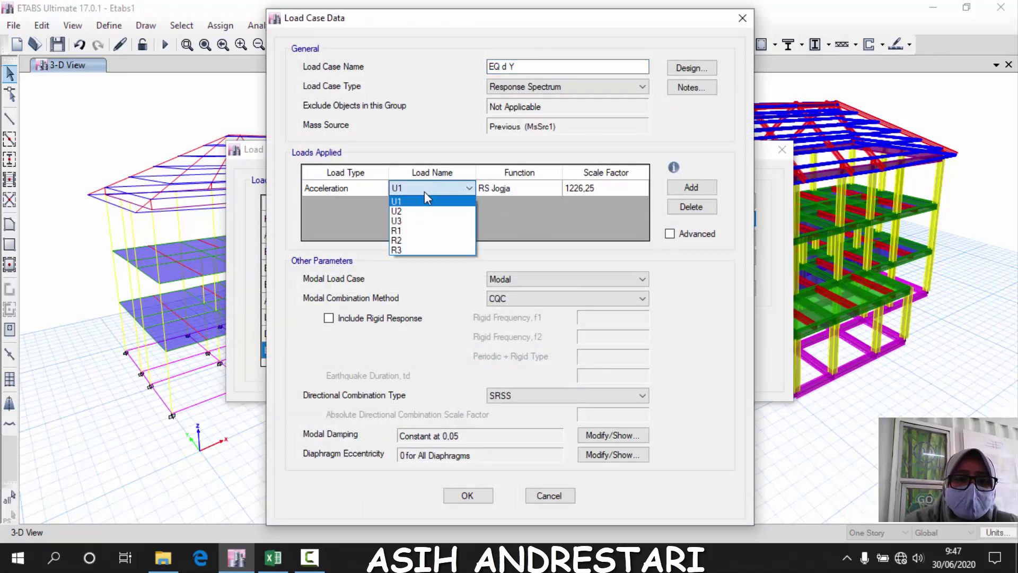
click(435, 212)
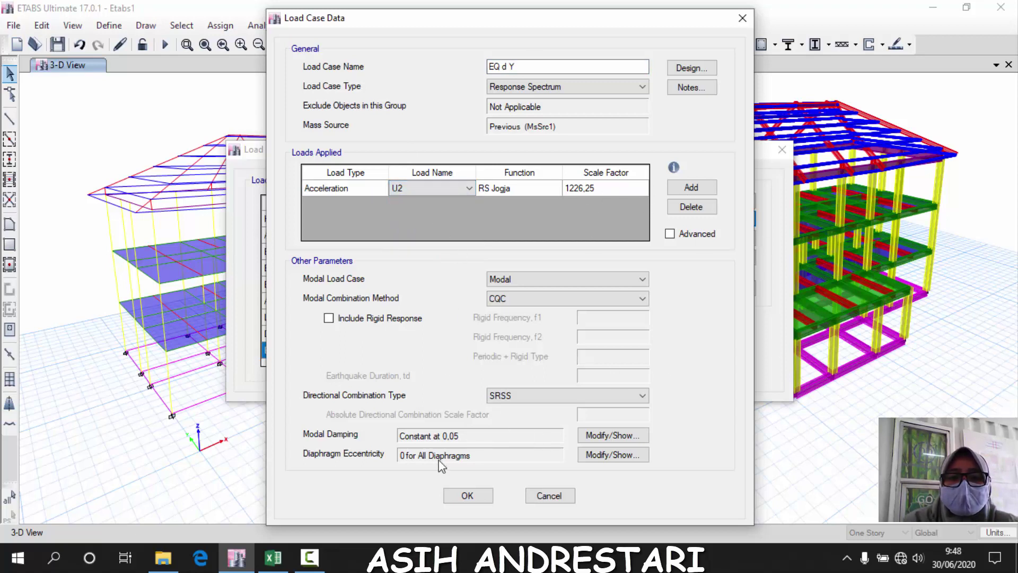
click(467, 495)
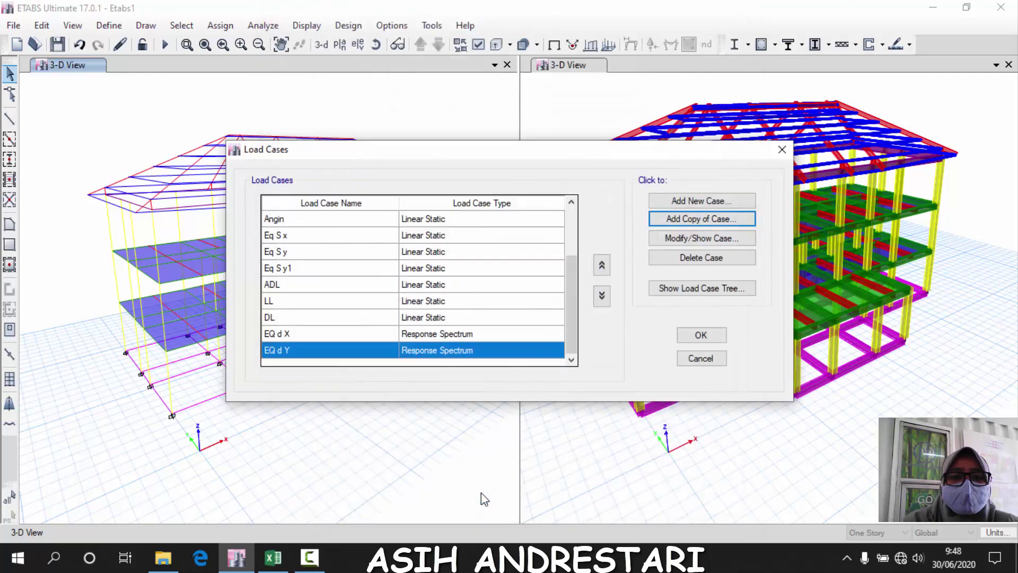
scroll(382, 260, up, 2)
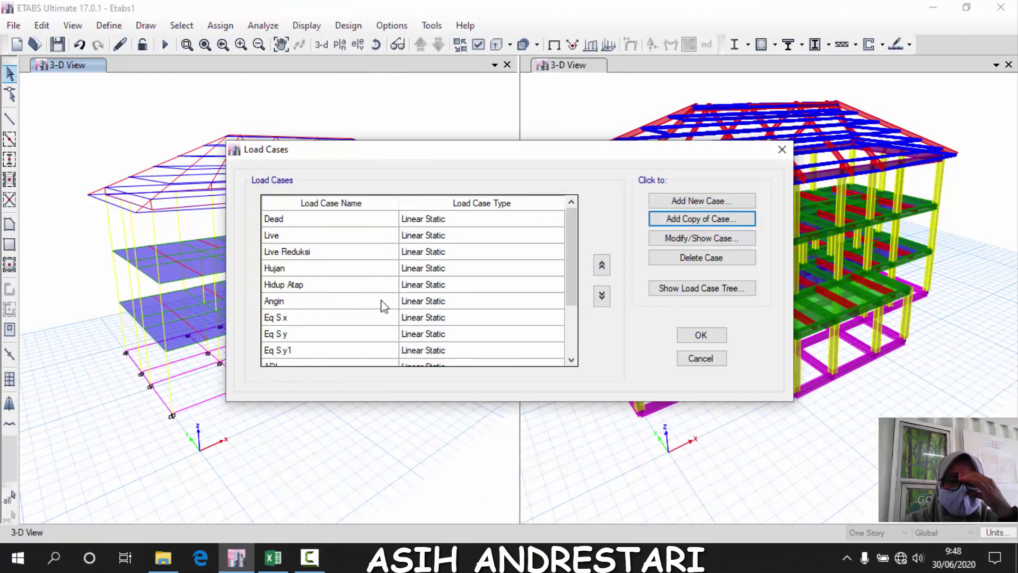
click(698, 336)
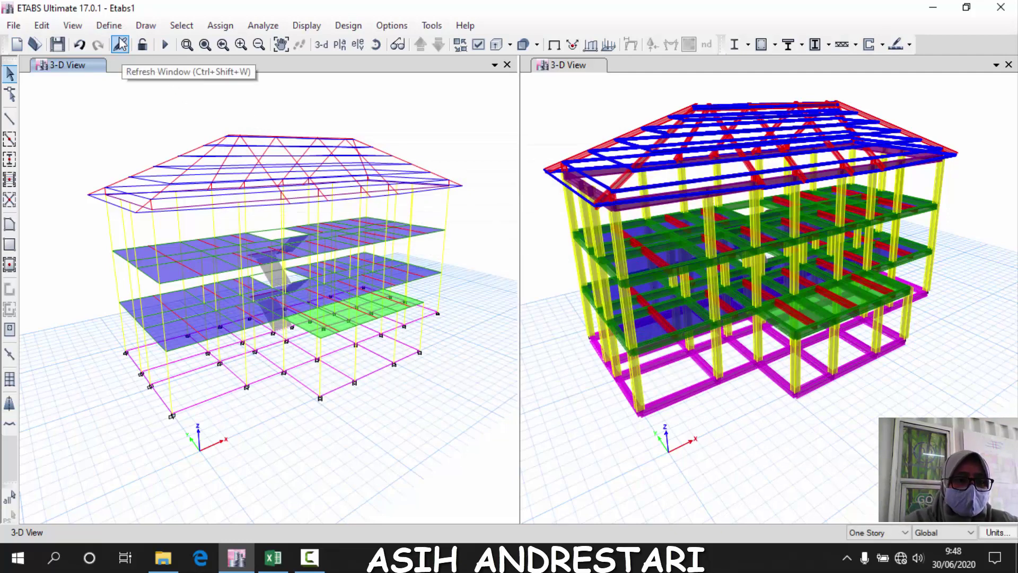
Open the load combination definitions and switch to Excel to review the load combinations on the COMBINASI sheet
click(109, 26)
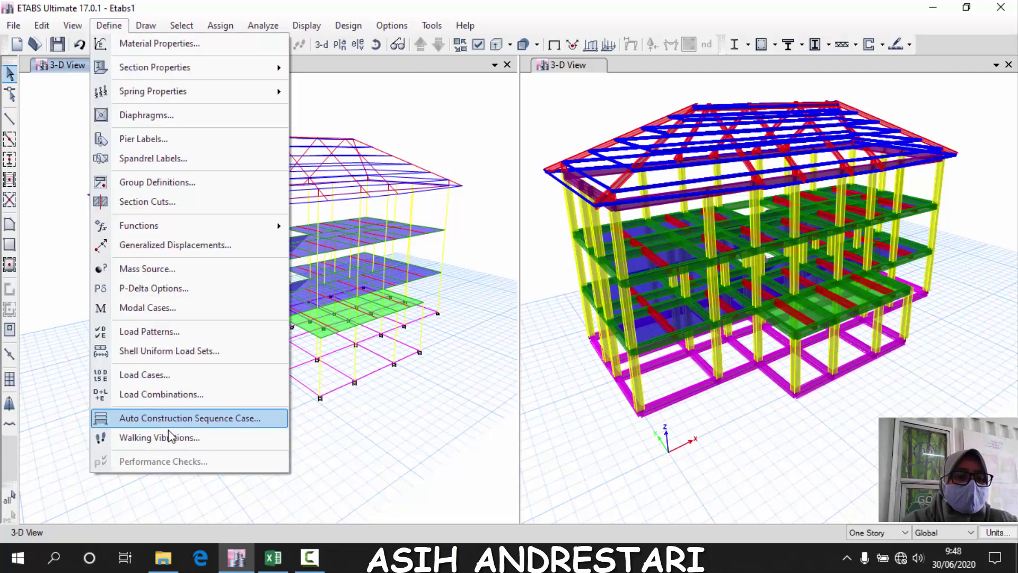
click(194, 395)
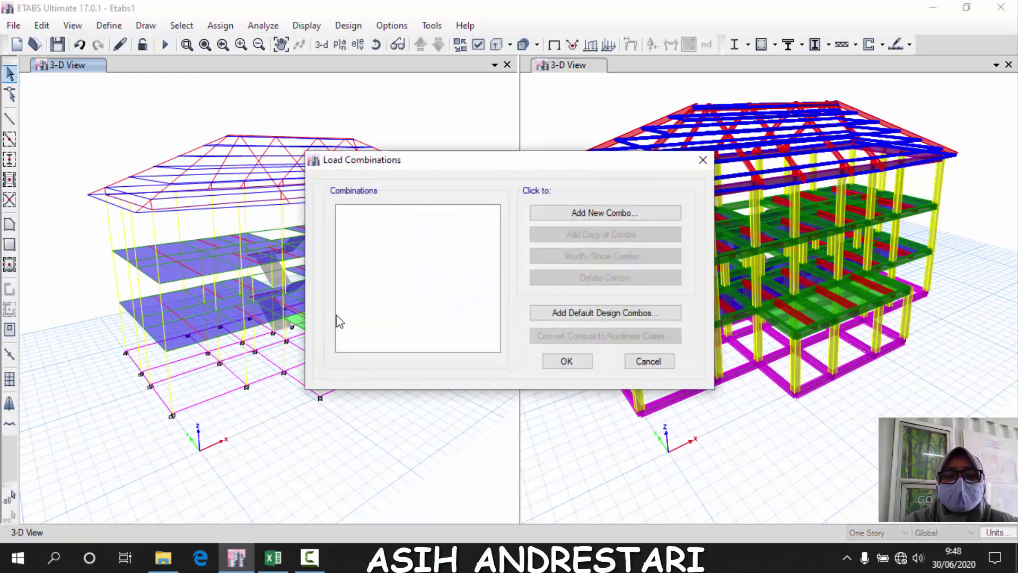
click(281, 566)
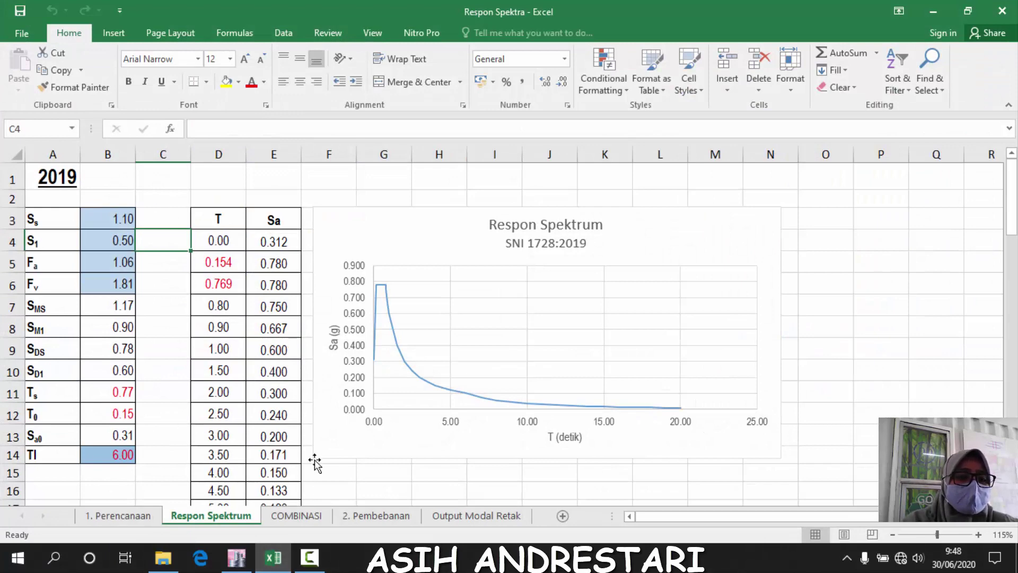
click(297, 515)
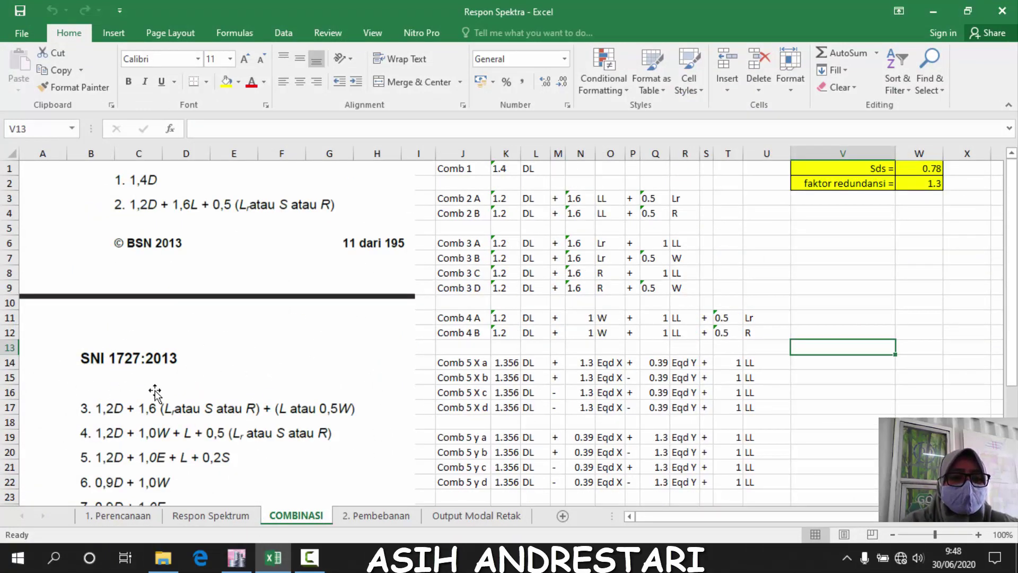
scroll(202, 393, down, 3)
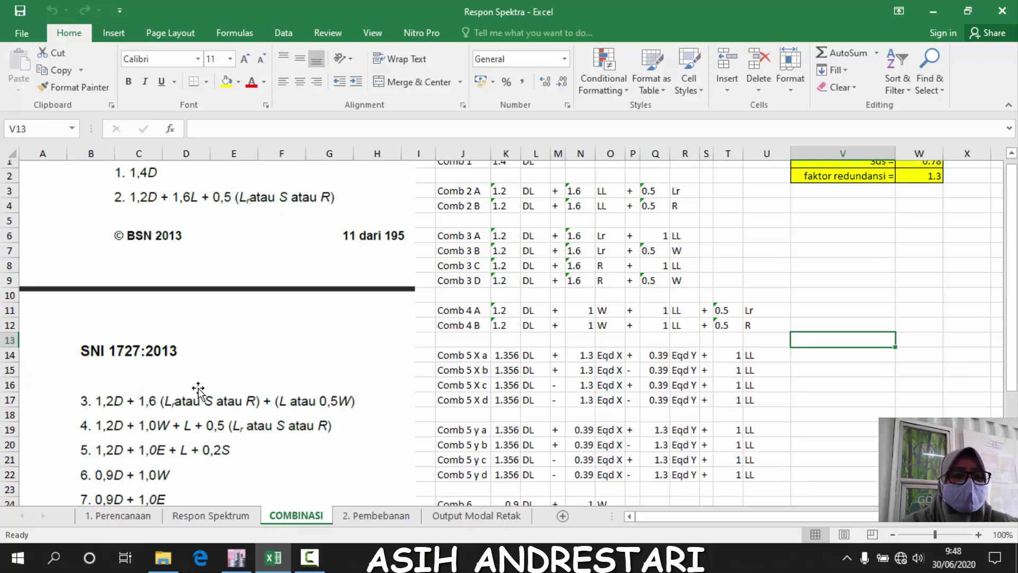
scroll(276, 456, up, 3)
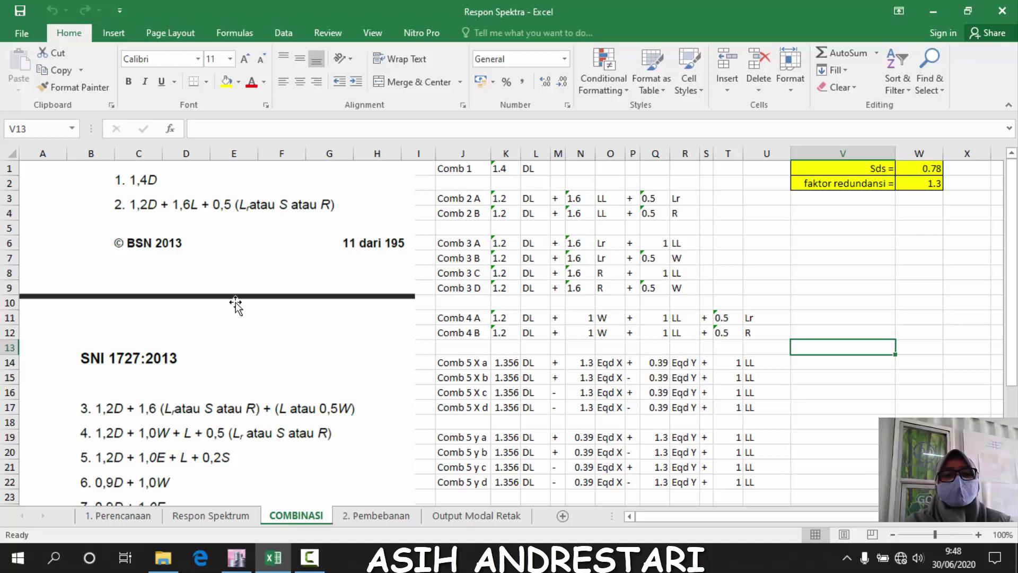
Examine the SNI 1727:2013 combination rules and the factors listed for Comb 1 to Comb 7 on the COMBINASI sheet
scroll(273, 376, down, 1)
scroll(273, 375, up, 1)
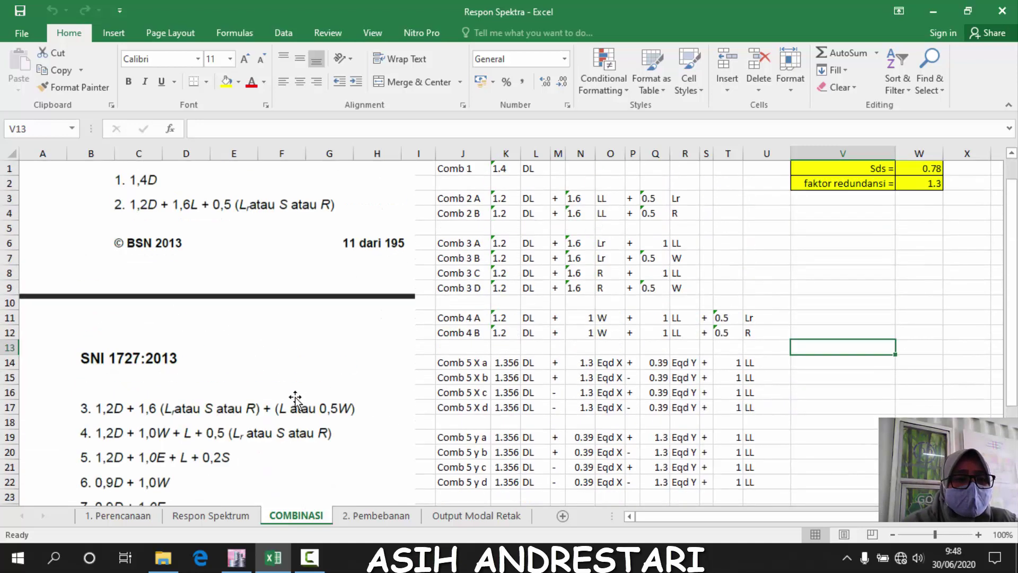
scroll(289, 392, down, 2)
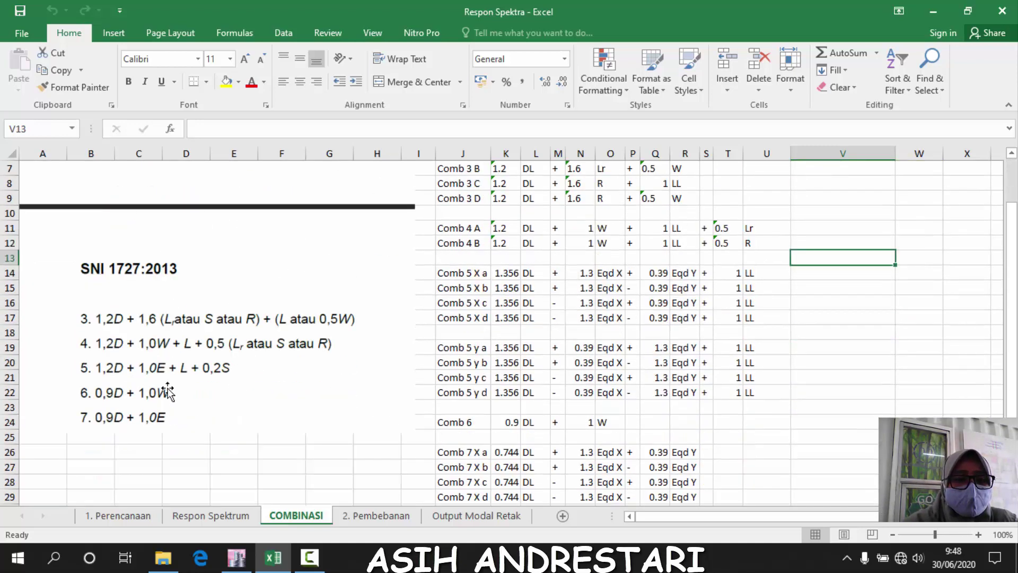
scroll(298, 391, up, 2)
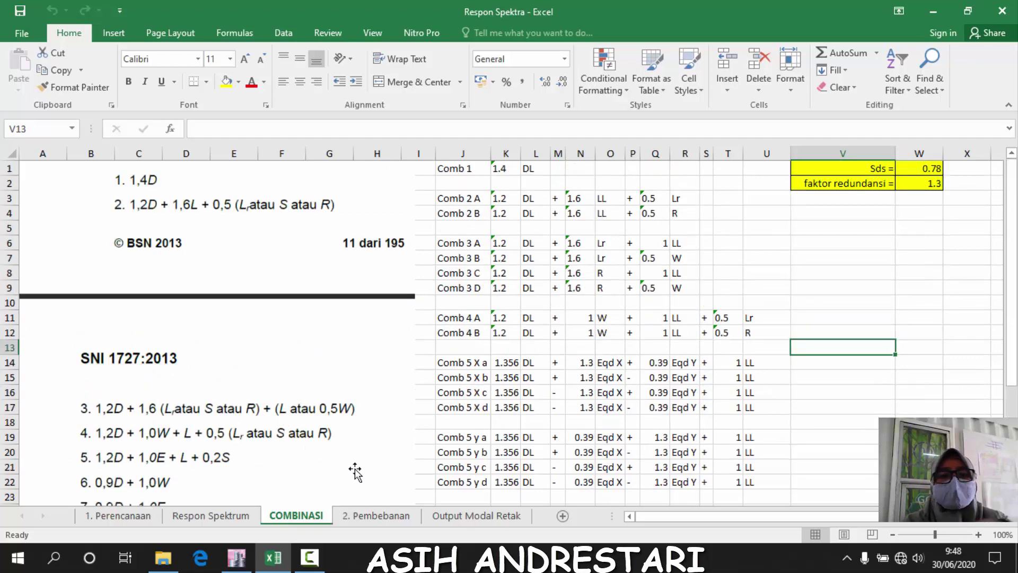
scroll(178, 471, down, 2)
scroll(233, 449, up, 2)
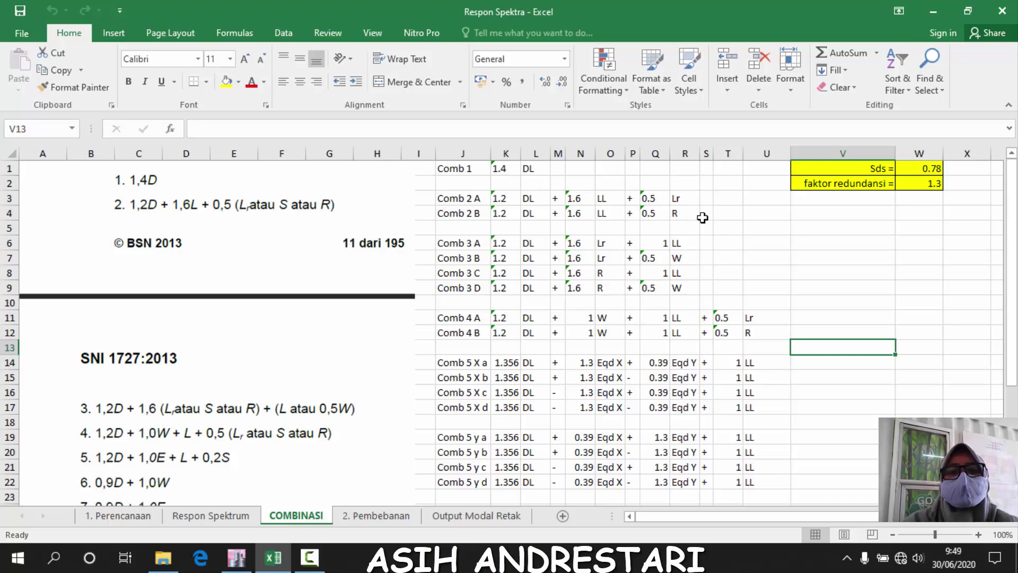
scroll(237, 313, down, 2)
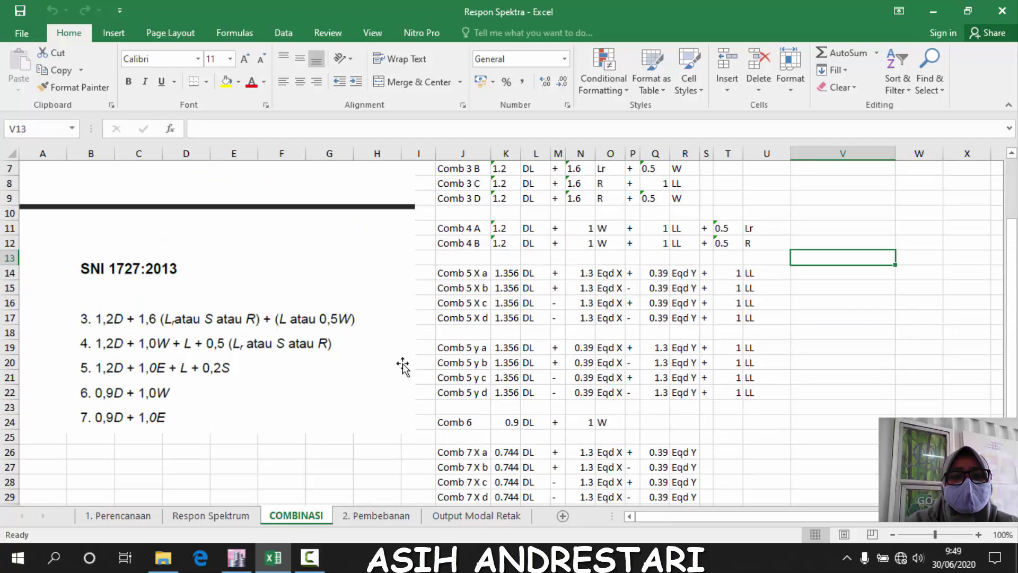
scroll(330, 323, up, 1)
scroll(610, 223, up, 1)
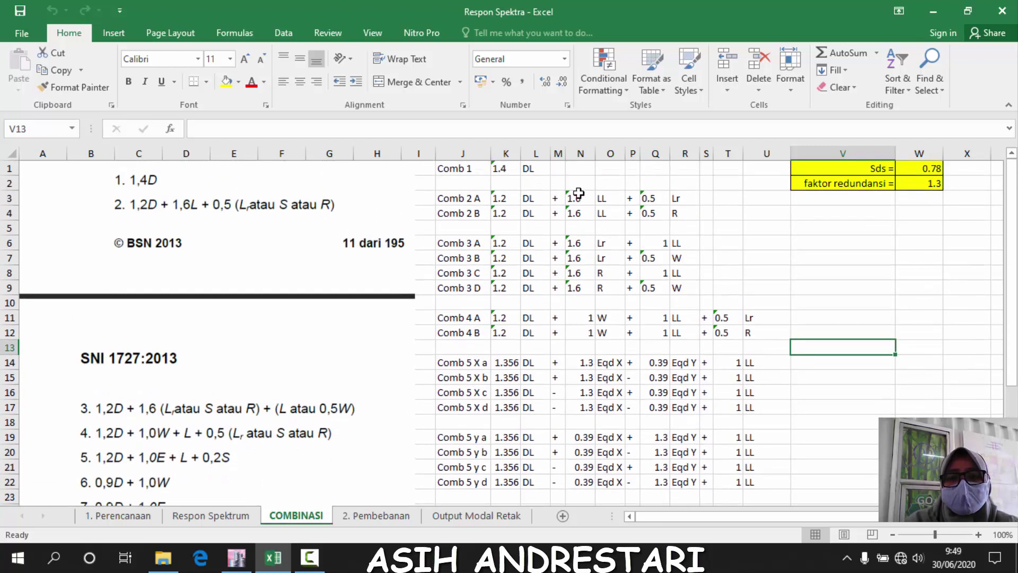
scroll(584, 456, down, 2)
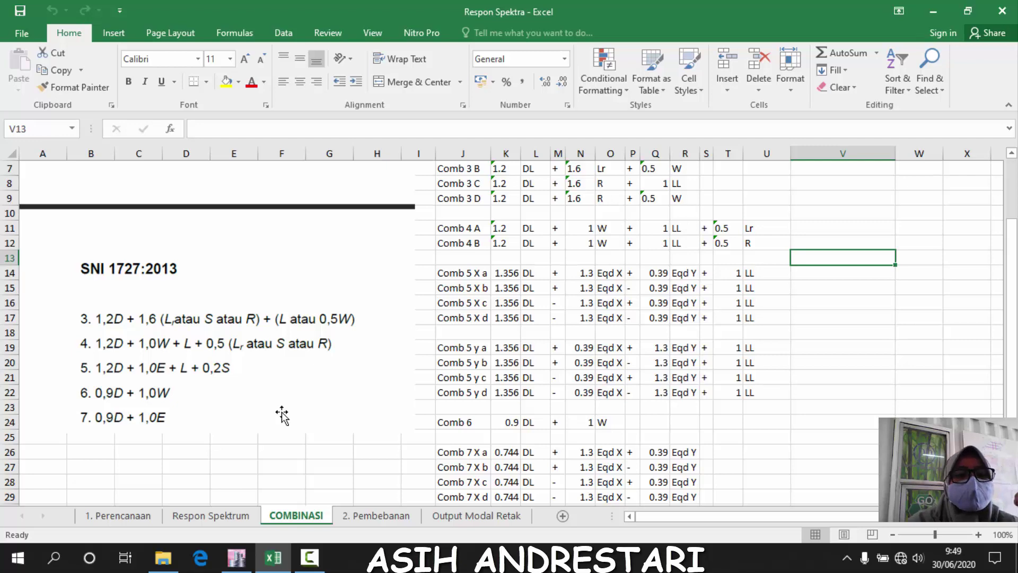
scroll(501, 397, down, 4)
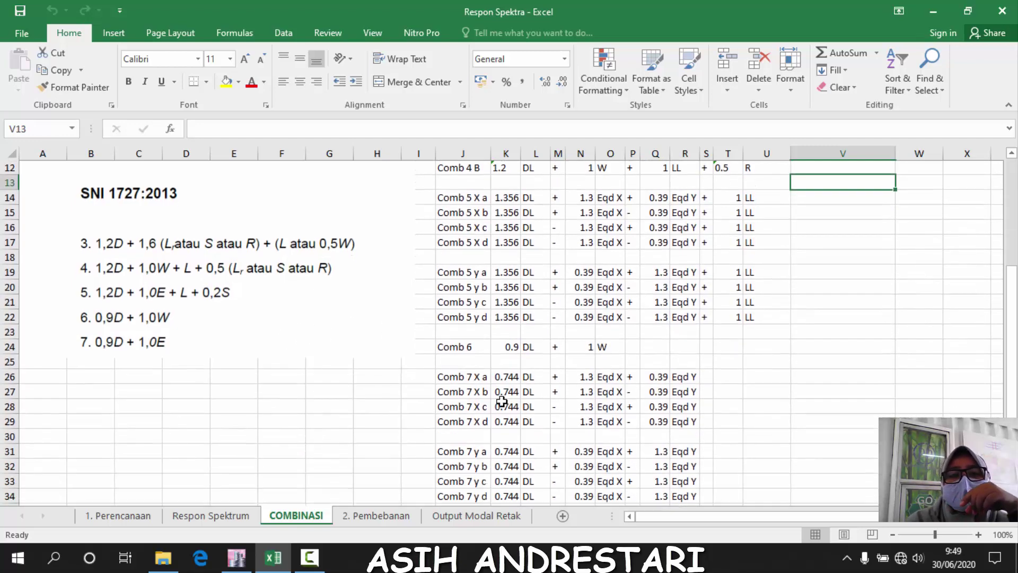
scroll(696, 439, up, 4)
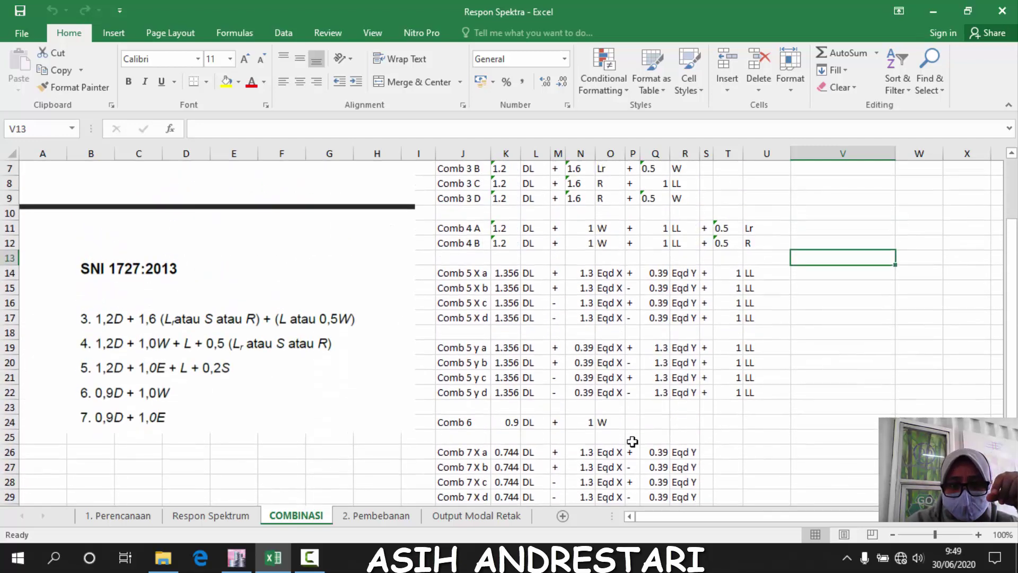
scroll(672, 439, down, 1)
Open Paint from a system search for "pain" and reposition its window over the spreadsheet
click(54, 557)
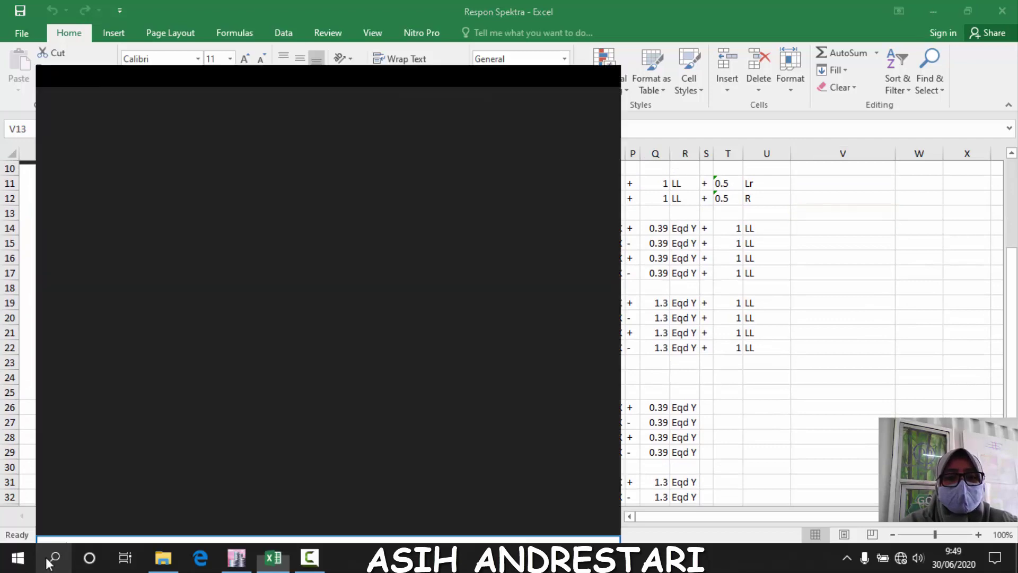
text(pain)
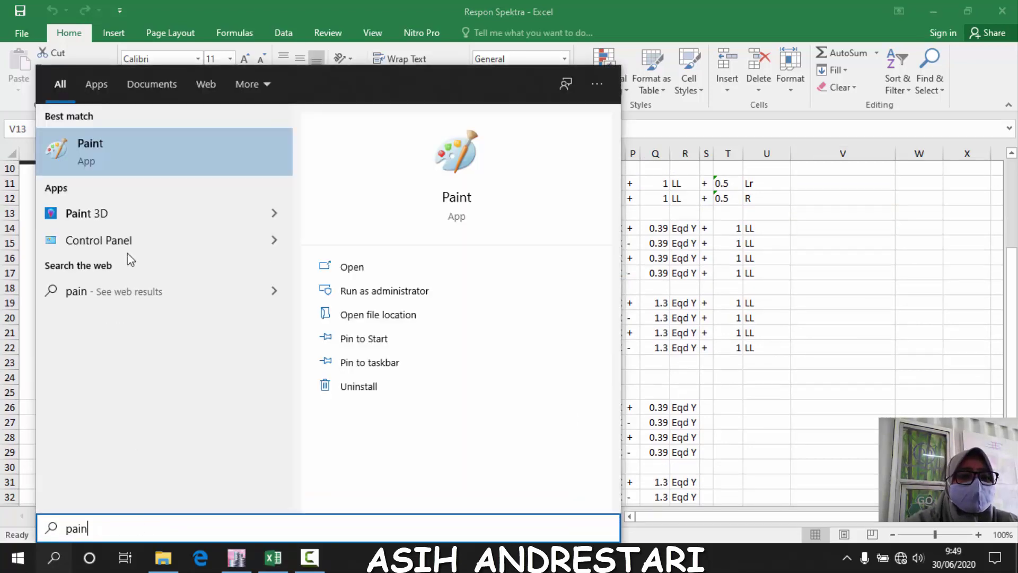
click(144, 148)
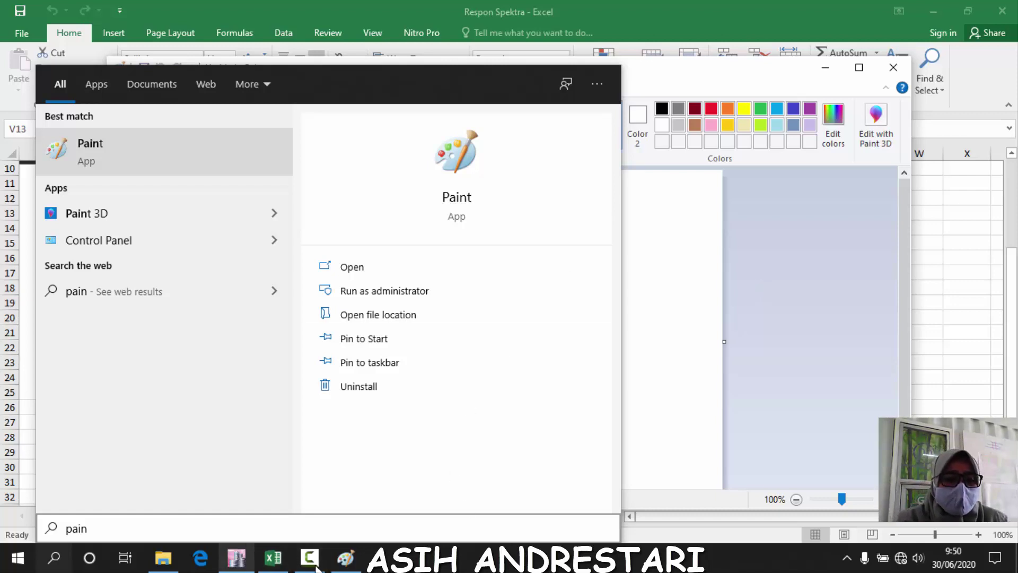
click(55, 560)
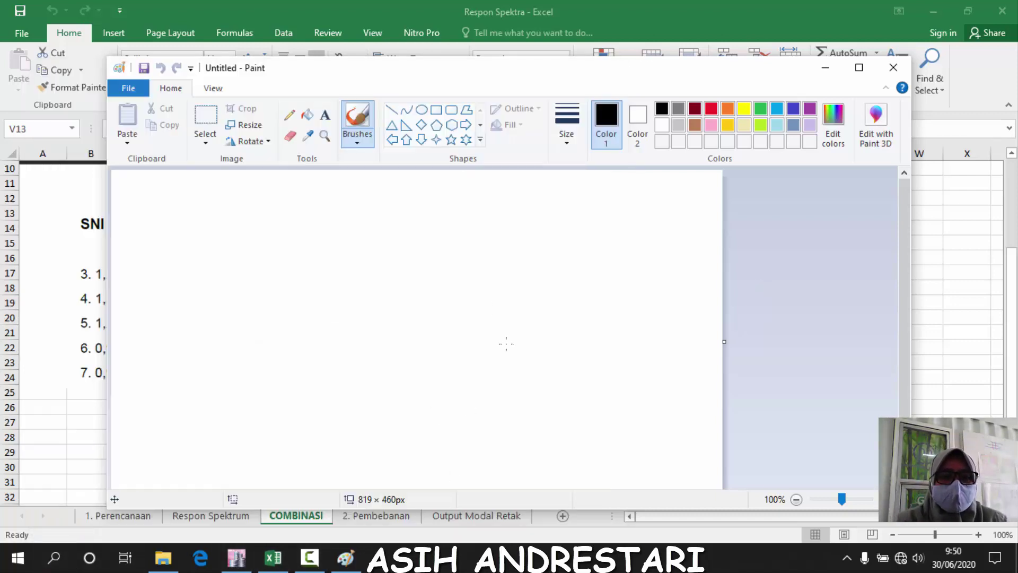
mouse_move(546, 77)
mouse_down()
mouse_move(834, 137)
mouse_move(617, 421)
mouse_move(569, 393)
mouse_move(569, 407)
mouse_move(531, 198)
mouse_move(520, 41)
mouse_up()
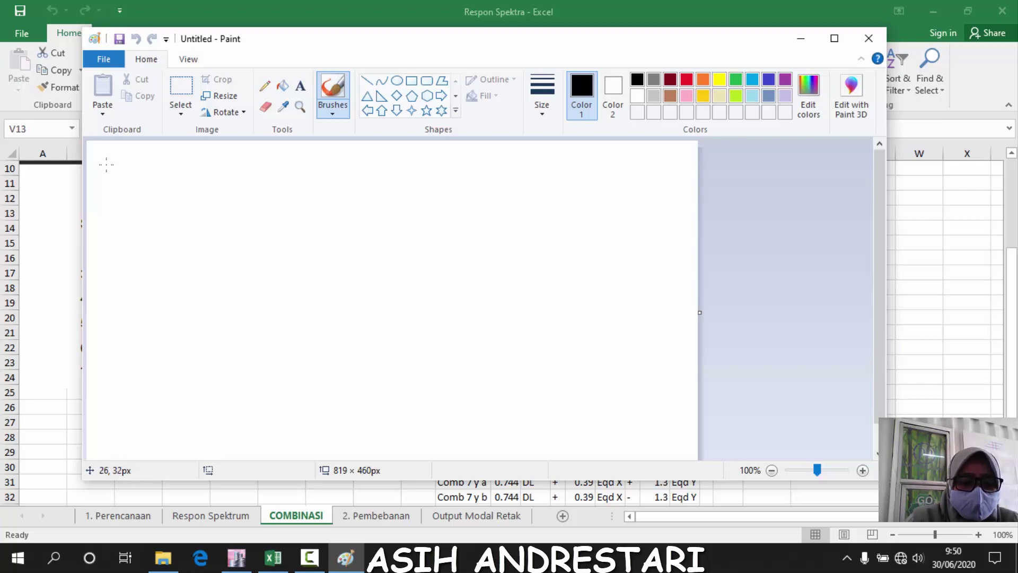
Handwrite the dead load factor "(1,2 + 0,2 SDS)" with the brush near the upper edge of the canvas
mouse_move(106, 164)
mouse_down()
mouse_move(109, 206)
mouse_move(135, 196)
mouse_up()
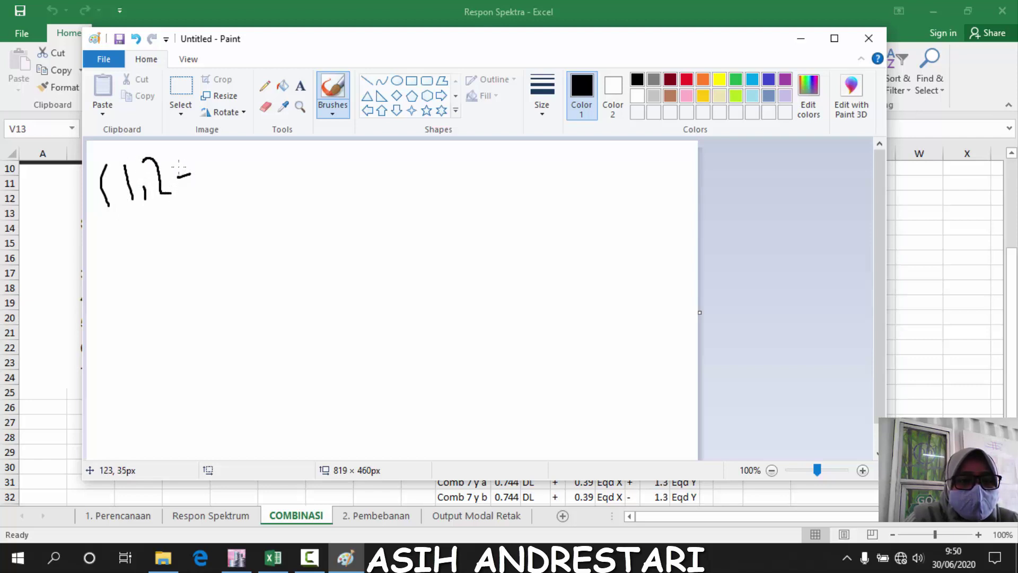
drag(182, 164, 192, 195)
mouse_move(215, 158)
mouse_down()
mouse_move(214, 181)
mouse_move(210, 166)
mouse_up()
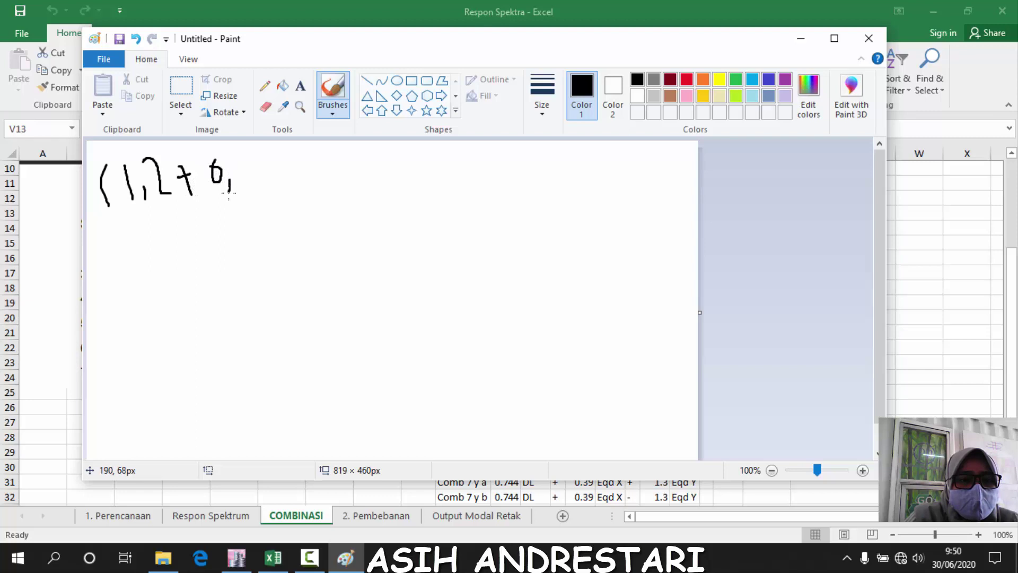
mouse_move(236, 162)
mouse_down()
mouse_move(241, 181)
mouse_move(286, 176)
mouse_move(277, 185)
mouse_move(300, 177)
mouse_move(303, 158)
mouse_move(299, 190)
mouse_move(314, 164)
mouse_move(313, 191)
mouse_up()
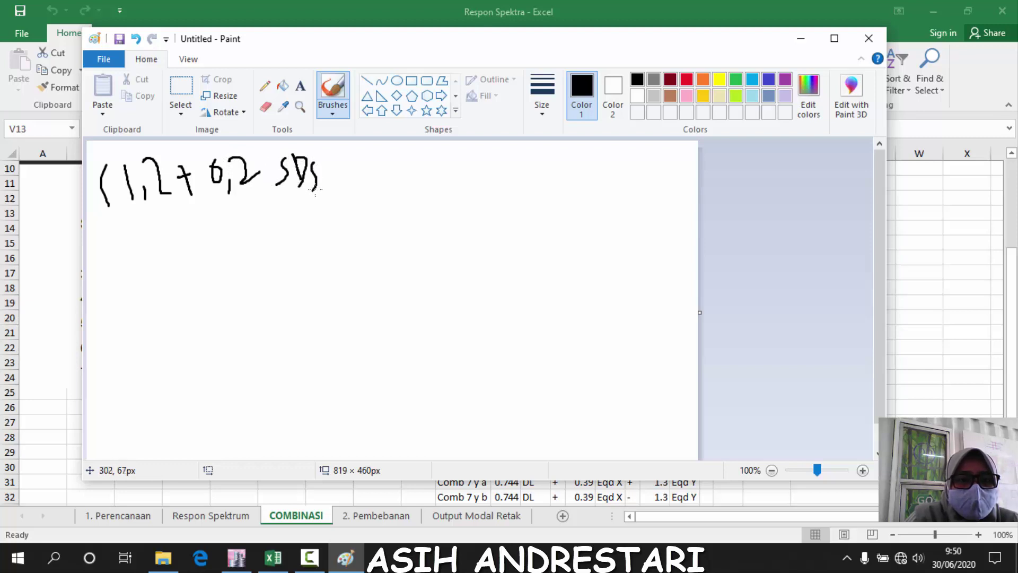
mouse_move(319, 146)
mouse_down()
mouse_move(335, 176)
mouse_move(327, 200)
mouse_up()
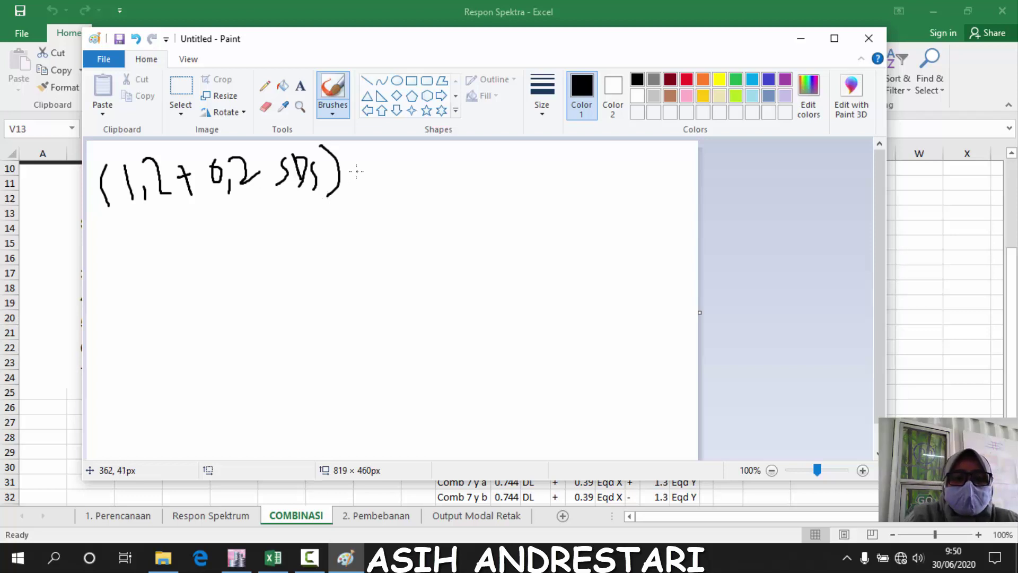
Continue the handwritten formula with the earthquake term "+ 100% x ρ x EQ" after the closing bracket
drag(363, 157, 370, 192)
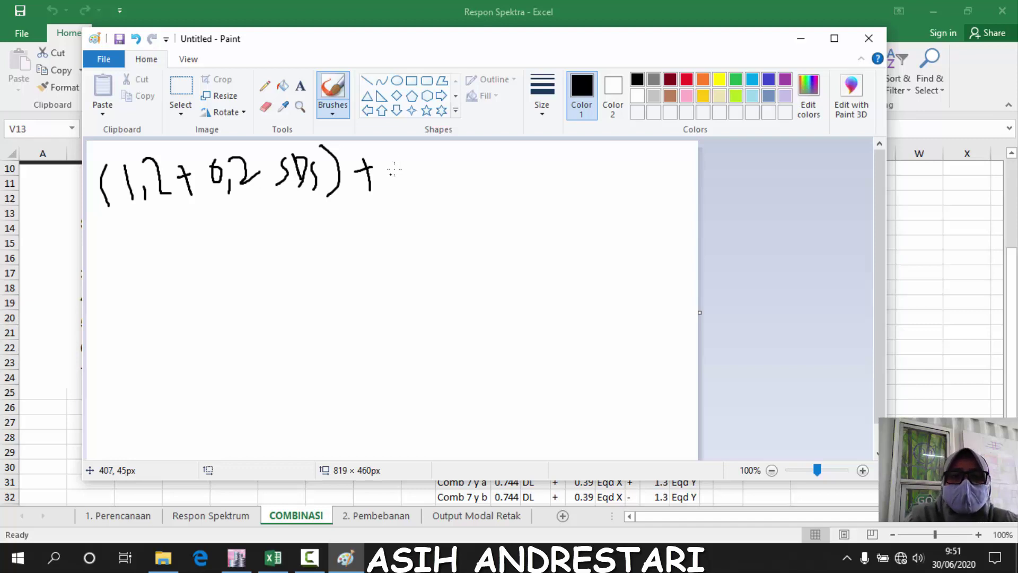
mouse_move(616, 41)
mouse_down()
mouse_move(492, 74)
mouse_move(314, 62)
mouse_move(408, 70)
mouse_move(624, 56)
mouse_move(535, 79)
mouse_up()
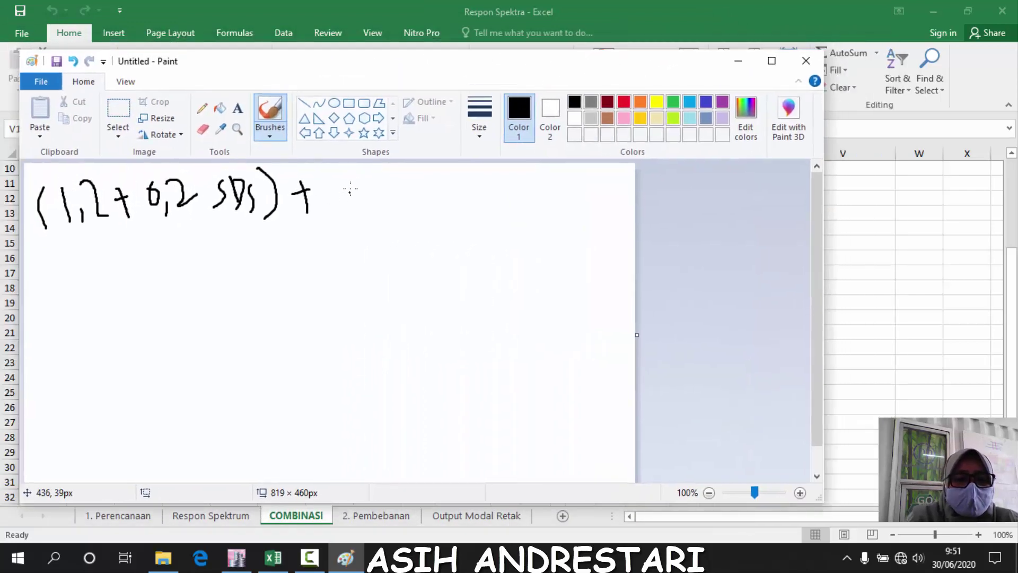
mouse_move(334, 181)
mouse_down()
mouse_move(338, 200)
mouse_move(355, 196)
mouse_move(351, 185)
mouse_move(368, 198)
mouse_move(369, 185)
mouse_up()
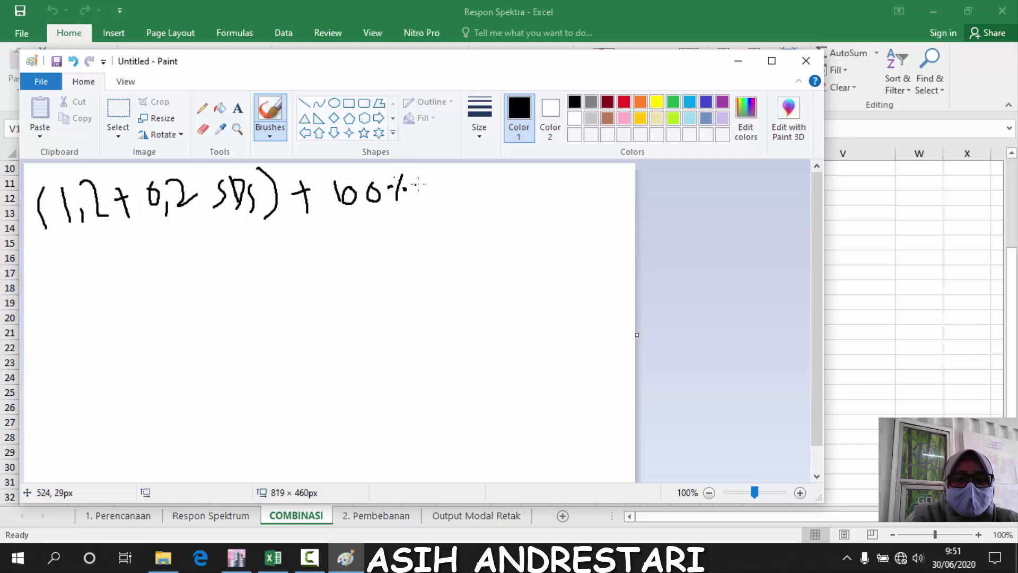
mouse_move(428, 183)
mouse_down()
mouse_move(419, 196)
mouse_move(444, 184)
mouse_move(448, 195)
mouse_up()
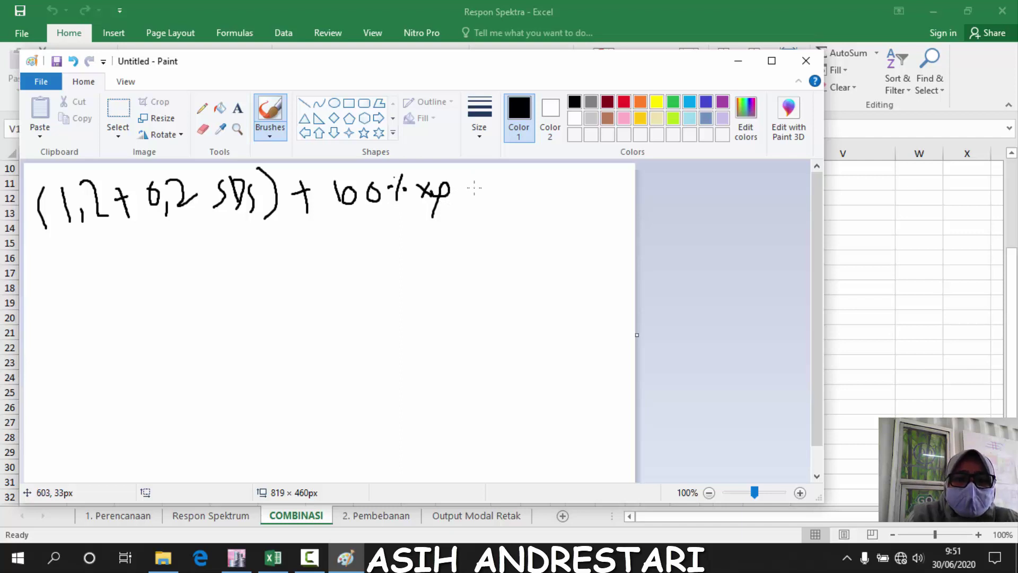
drag(474, 186, 473, 193)
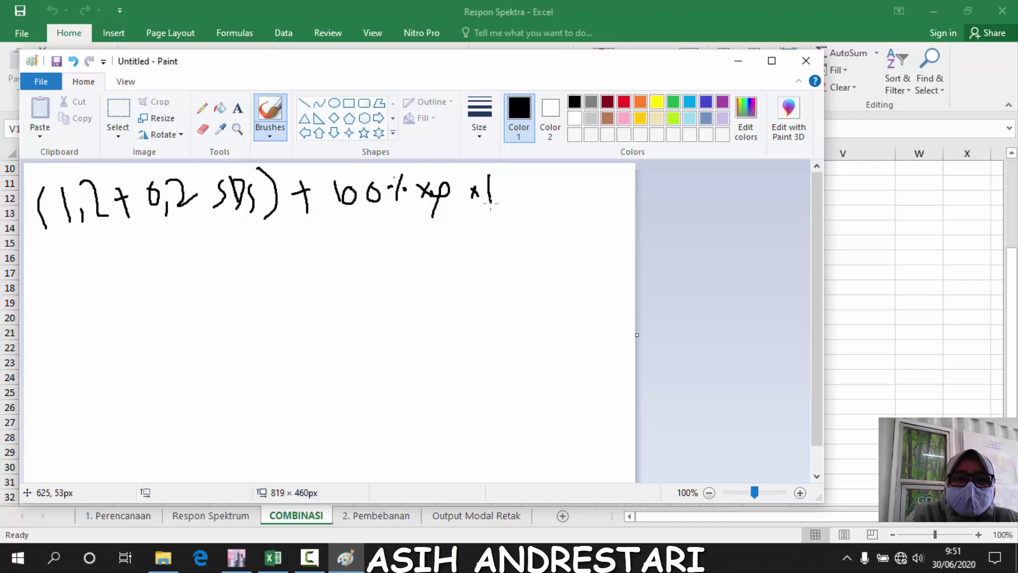
drag(489, 176, 503, 175)
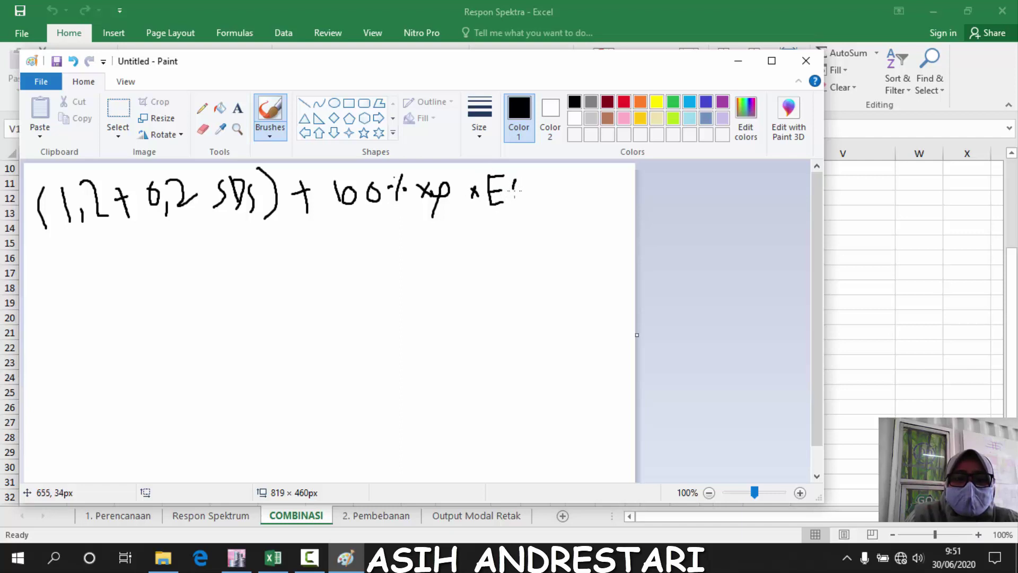
mouse_move(514, 189)
mouse_down()
mouse_move(519, 209)
mouse_move(535, 209)
mouse_up()
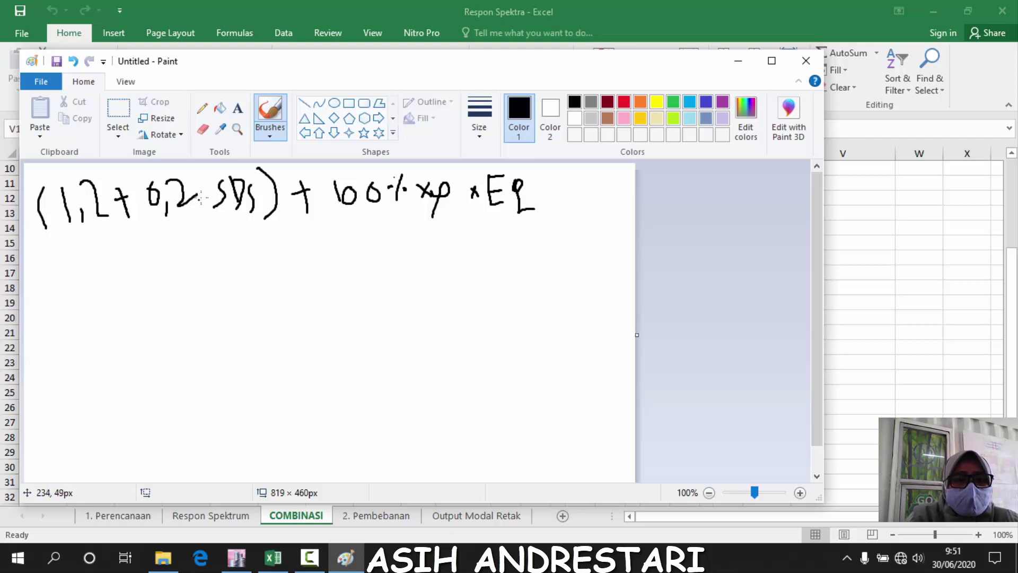
Add a multiplication sign between 0,2 and SDS and write "30%" below the 100% term
drag(204, 207, 202, 198)
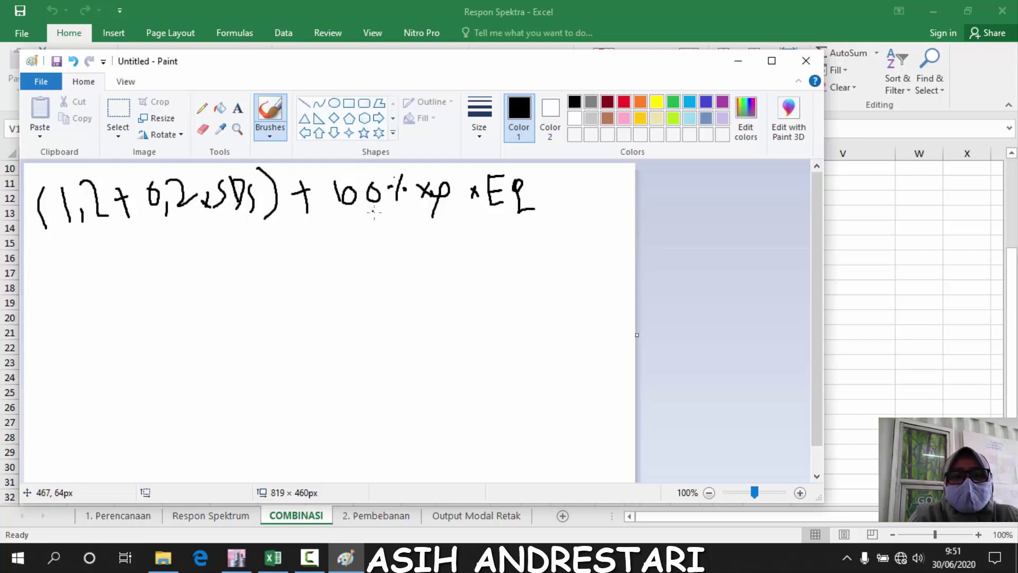
drag(348, 243, 348, 274)
mouse_move(383, 245)
mouse_down()
mouse_move(382, 264)
mouse_move(386, 244)
mouse_move(406, 250)
mouse_move(401, 267)
mouse_up()
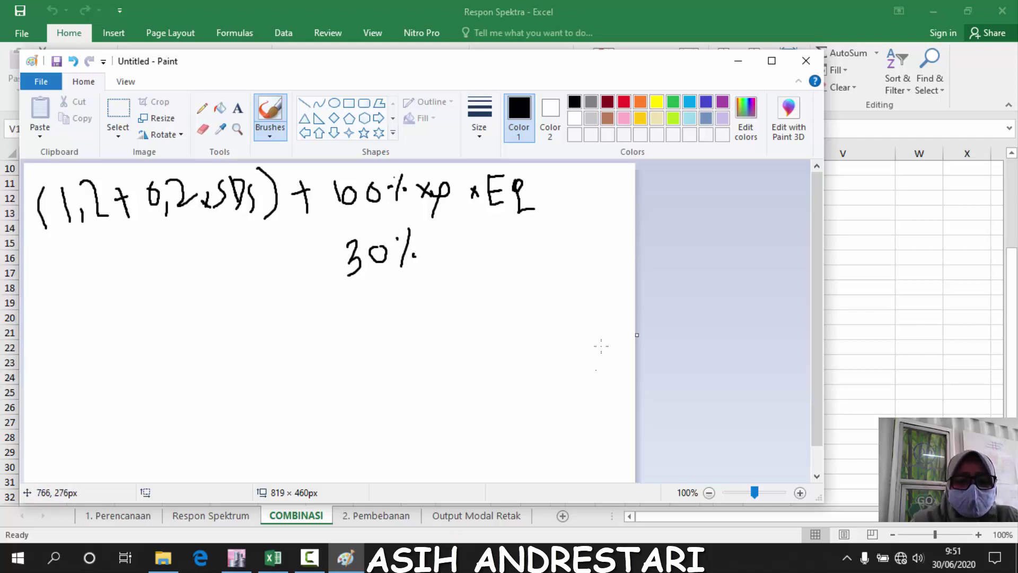
Return to Excel and inspect the formulas of the Comb 5 Eqd X and Eqd Y factors and the redundancy factor cell, leaving them without changes
click(351, 565)
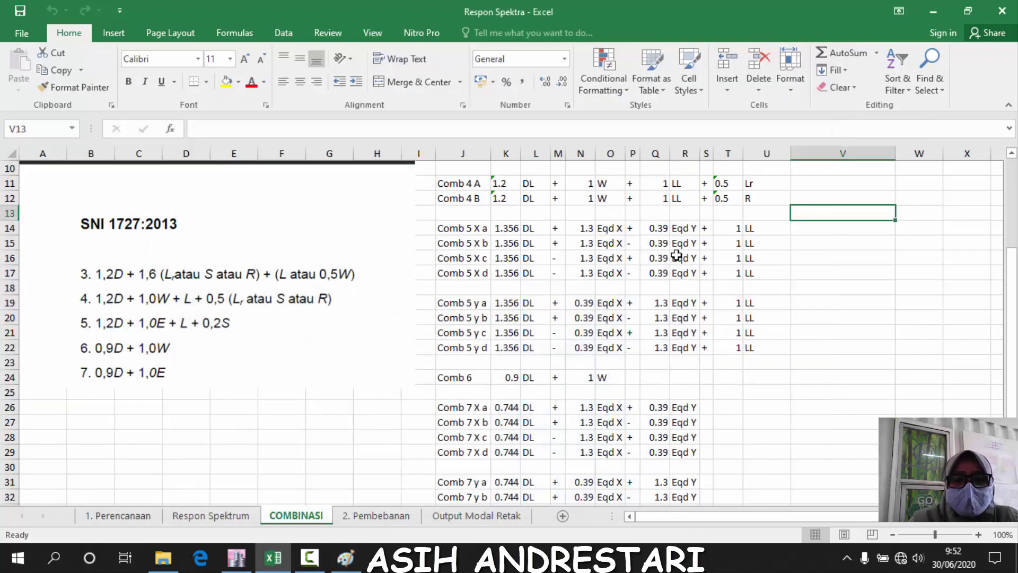
click(654, 301)
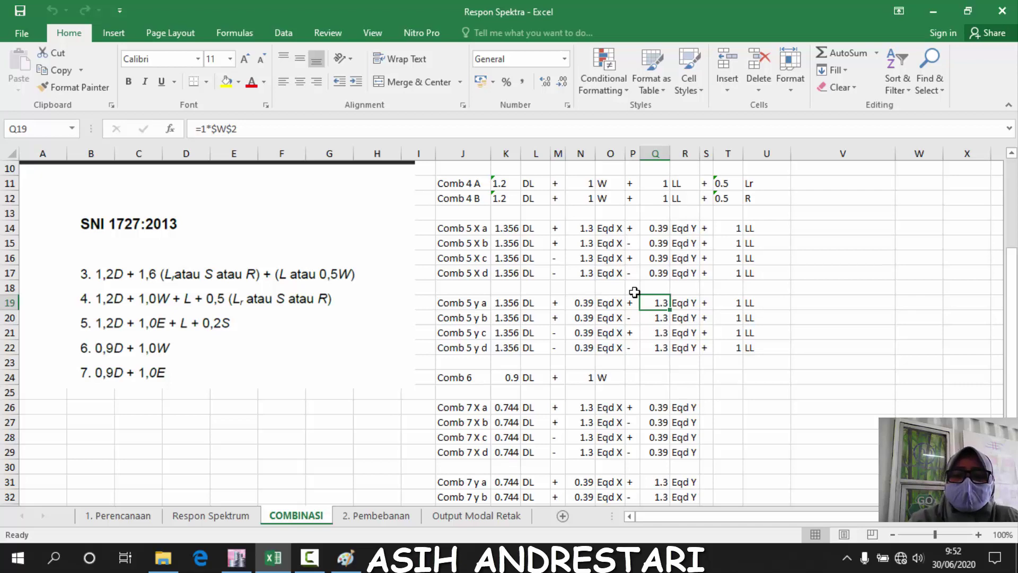
scroll(818, 312, up, 3)
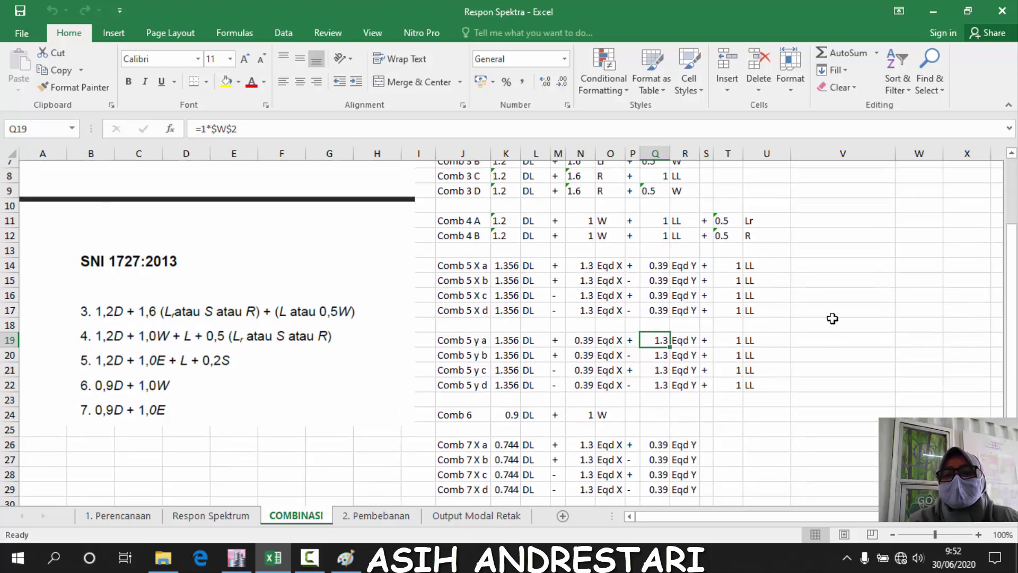
click(597, 362)
click(580, 362)
click(261, 128)
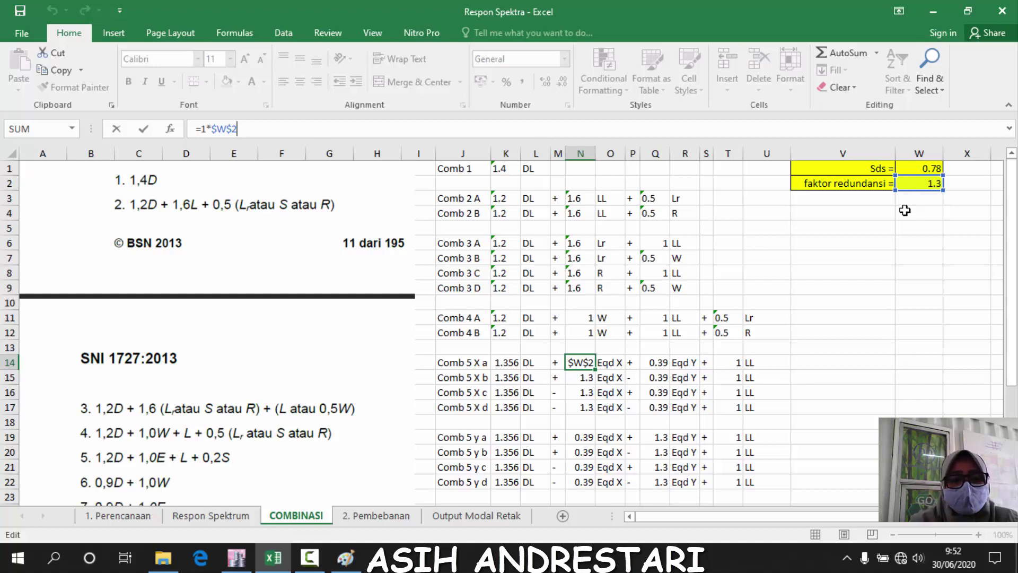
key(Return)
click(657, 363)
click(259, 128)
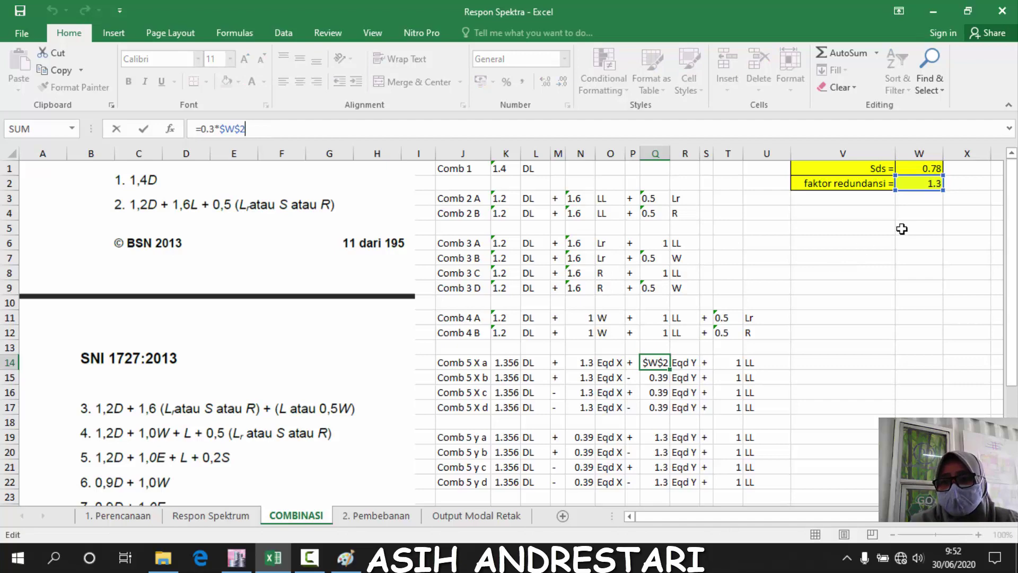
key(Escape)
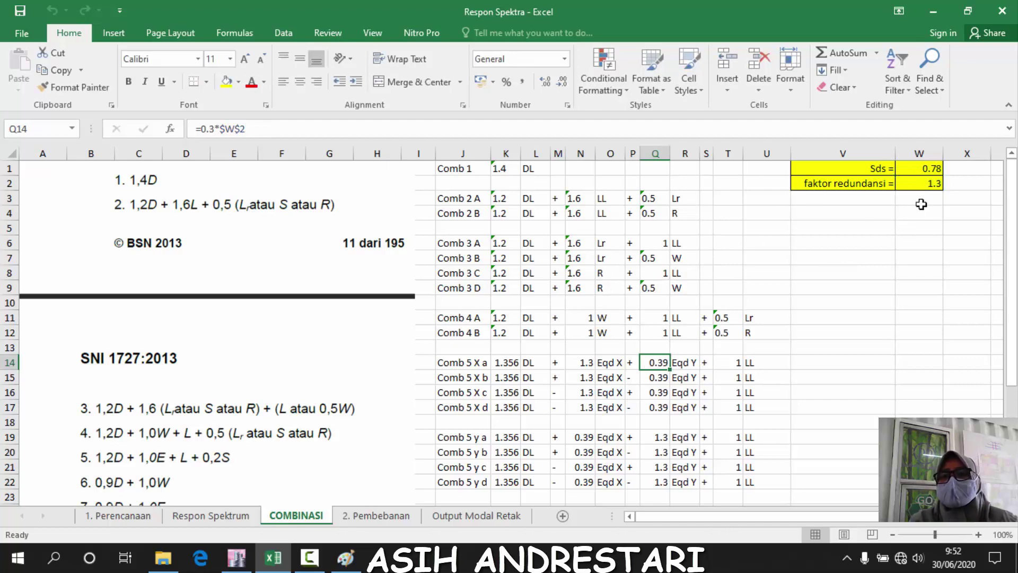
click(931, 183)
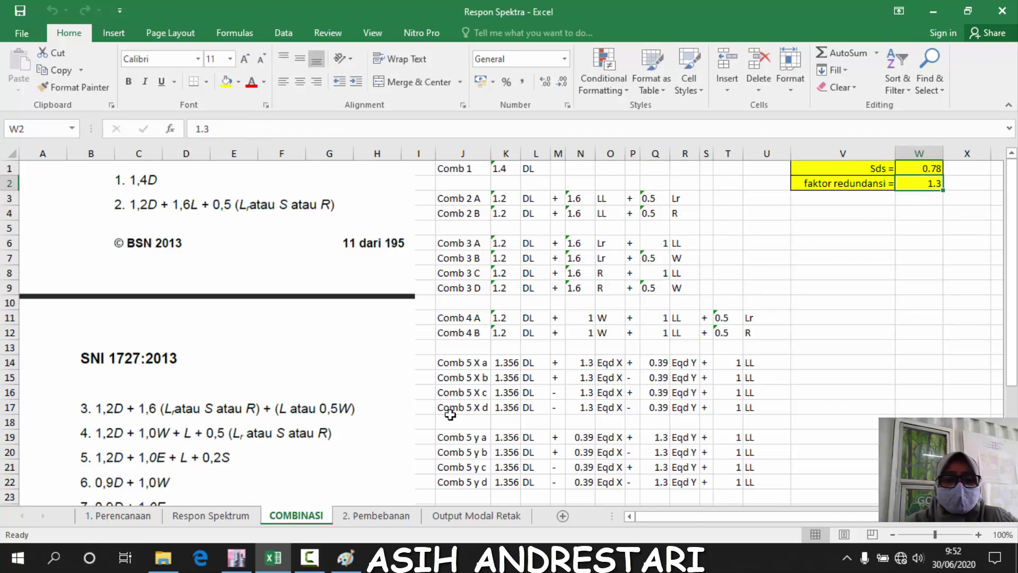
Open the SNI 1726-2019 earthquake resistance PDF from the SNI 2020 folder inside SNI on the LECTURE (D:) drive
click(163, 556)
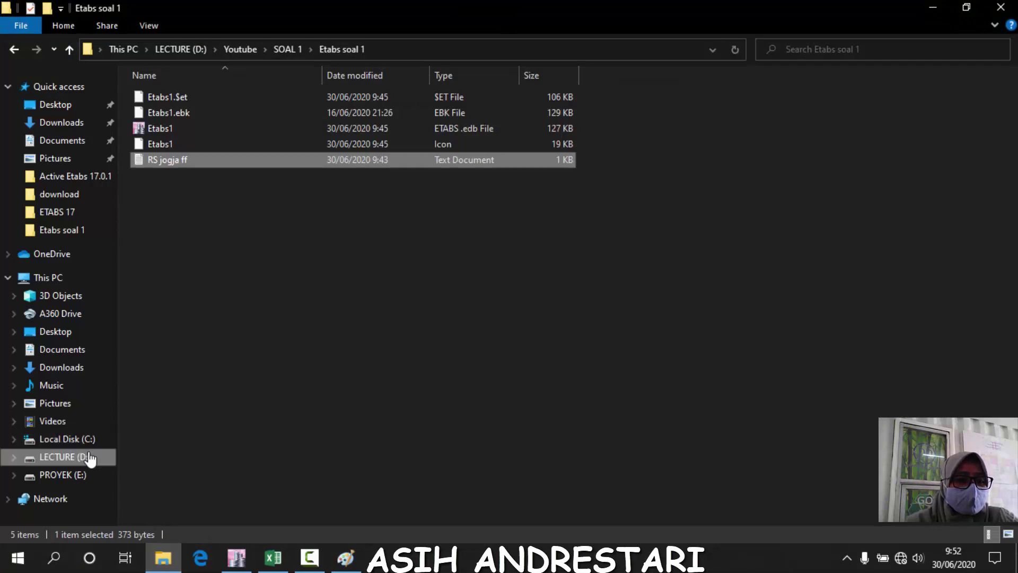
click(91, 455)
double_click(179, 98)
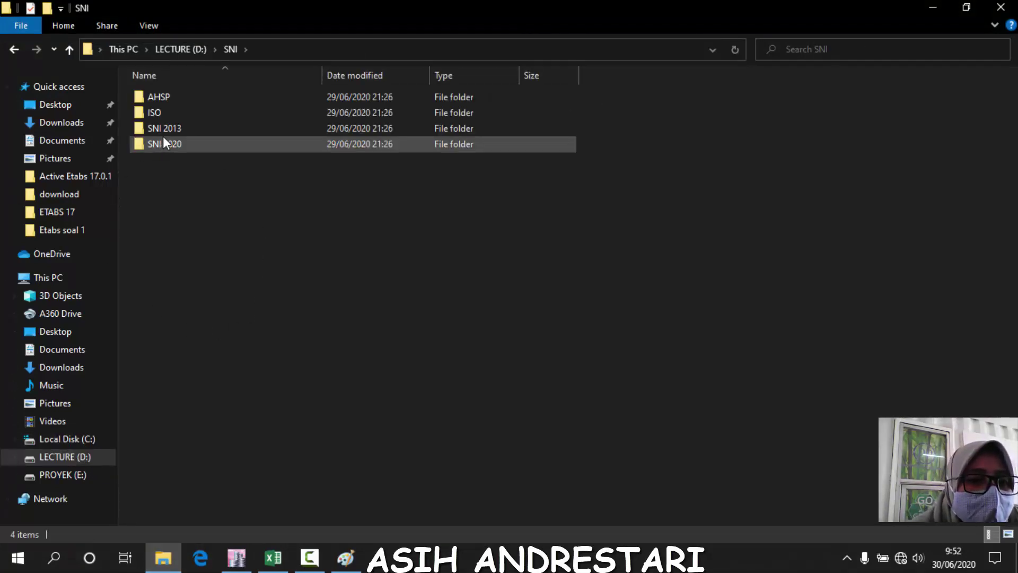
click(189, 143)
double_click(189, 143)
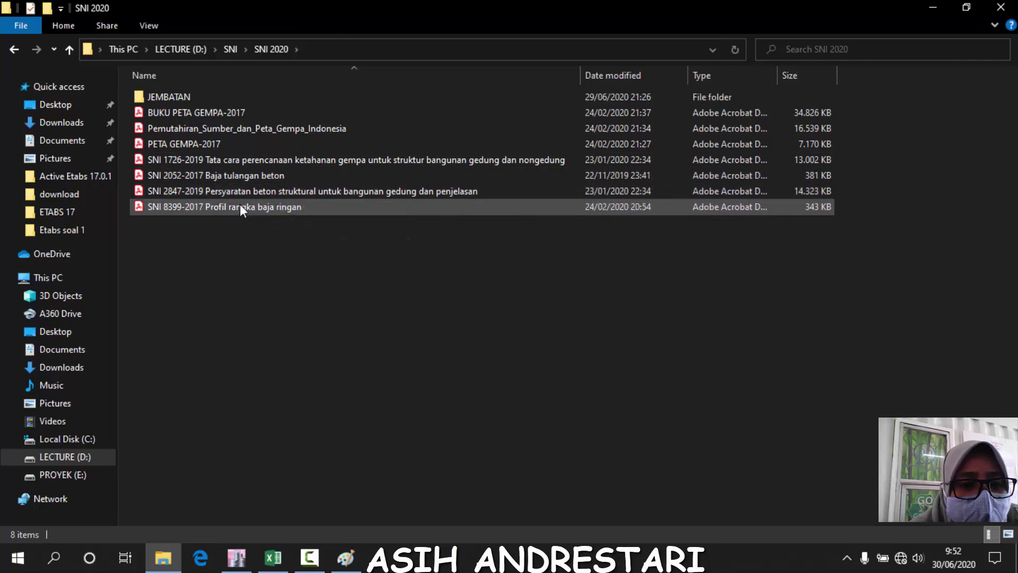
double_click(241, 160)
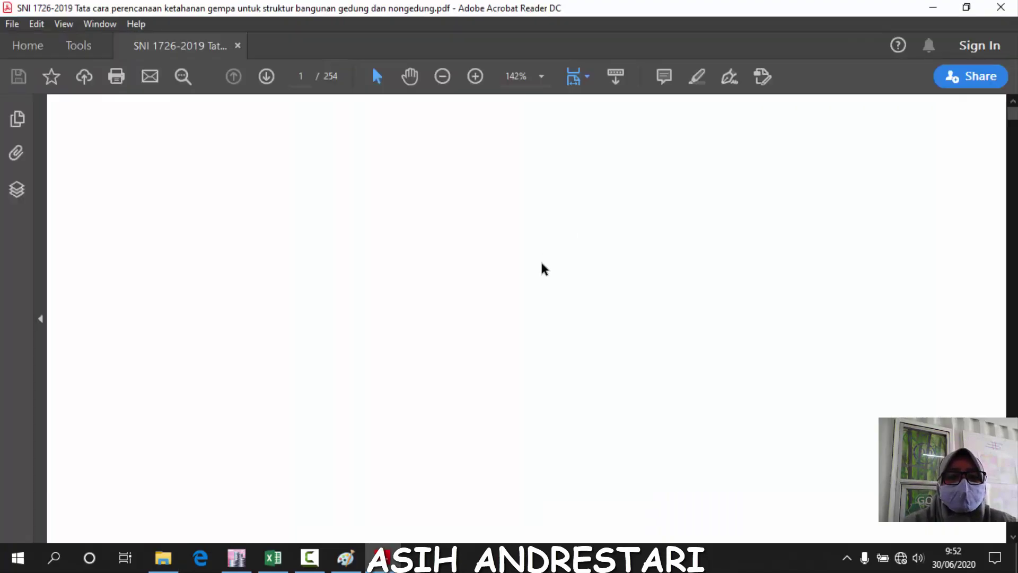
scroll(456, 323, down, 3)
ctrl+scroll(421, 286, down, 2)
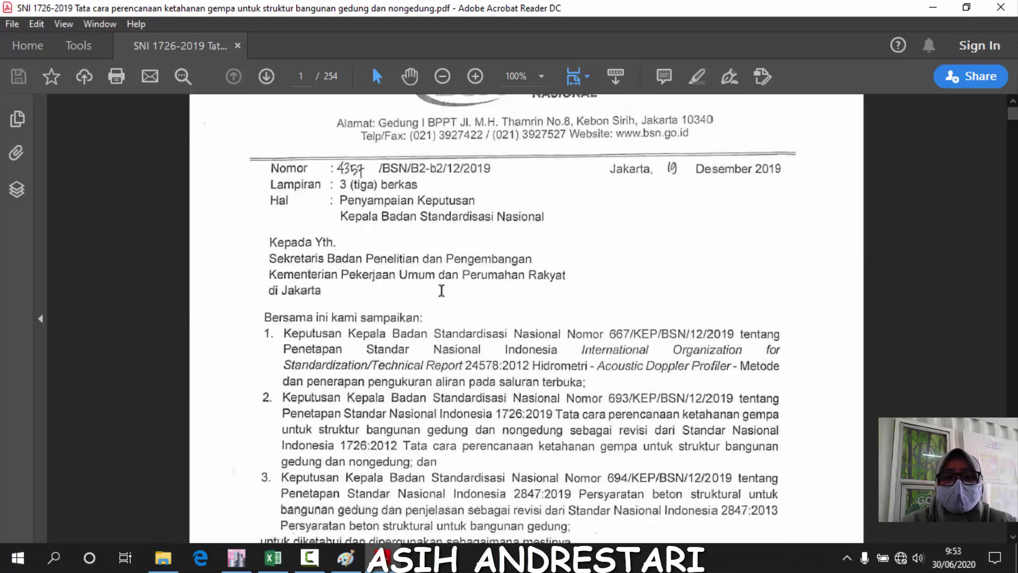
Search the SNI 1726-2019 document for "redundansi" and go on to the match in the section 7.3 heading
key(ctrl+f)
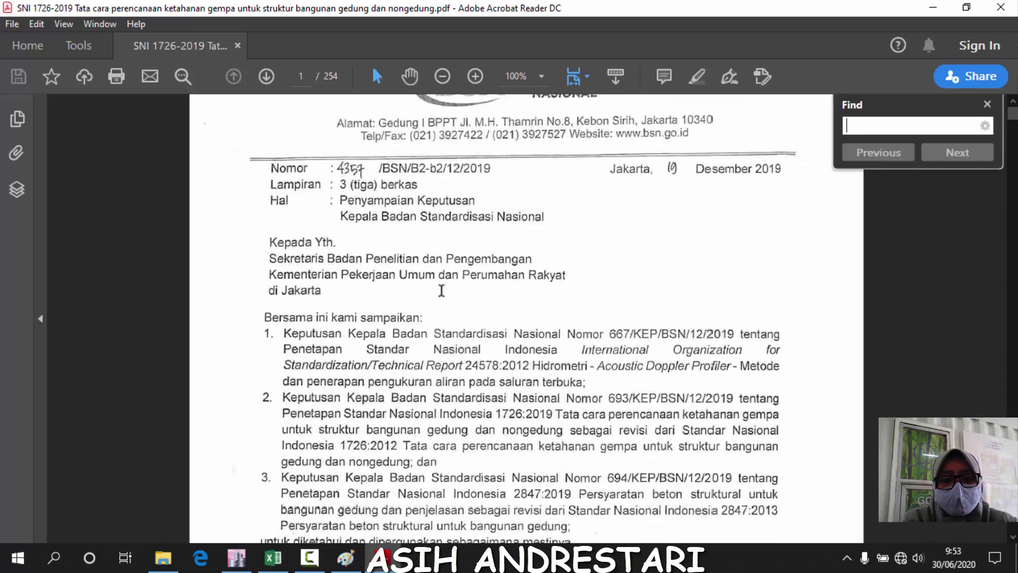
text(redun)
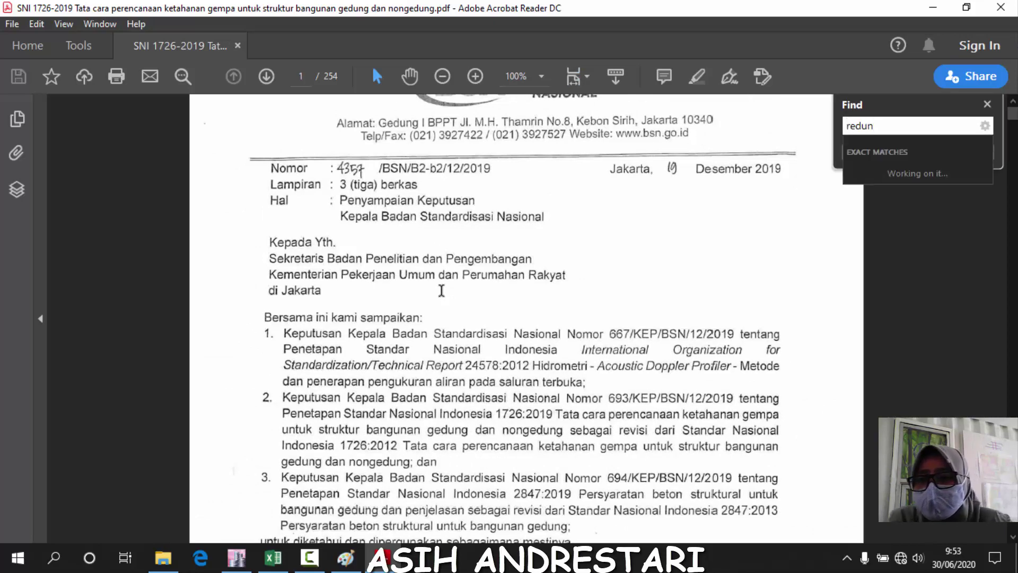
text(d)
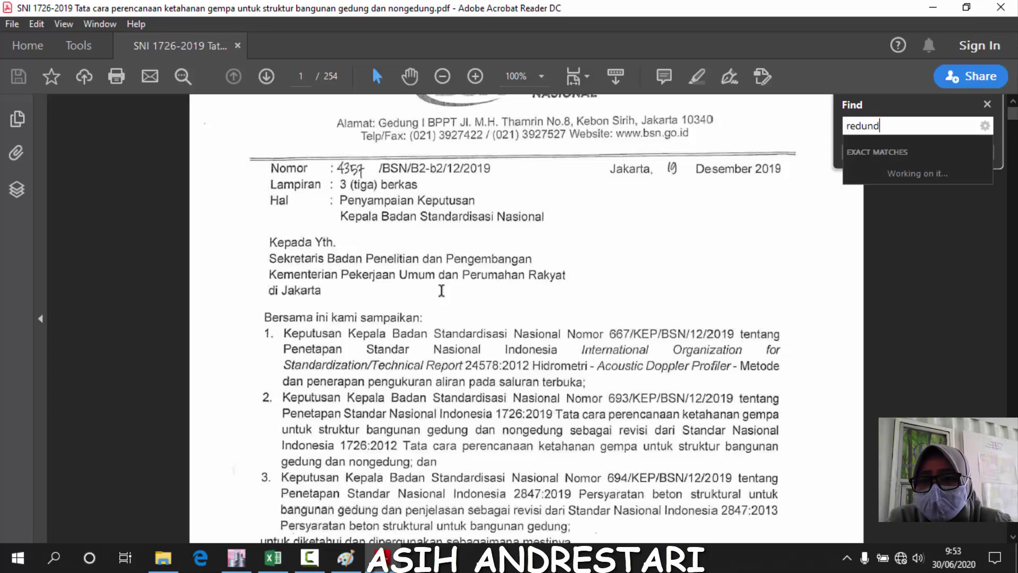
text(ansi)
key(Return)
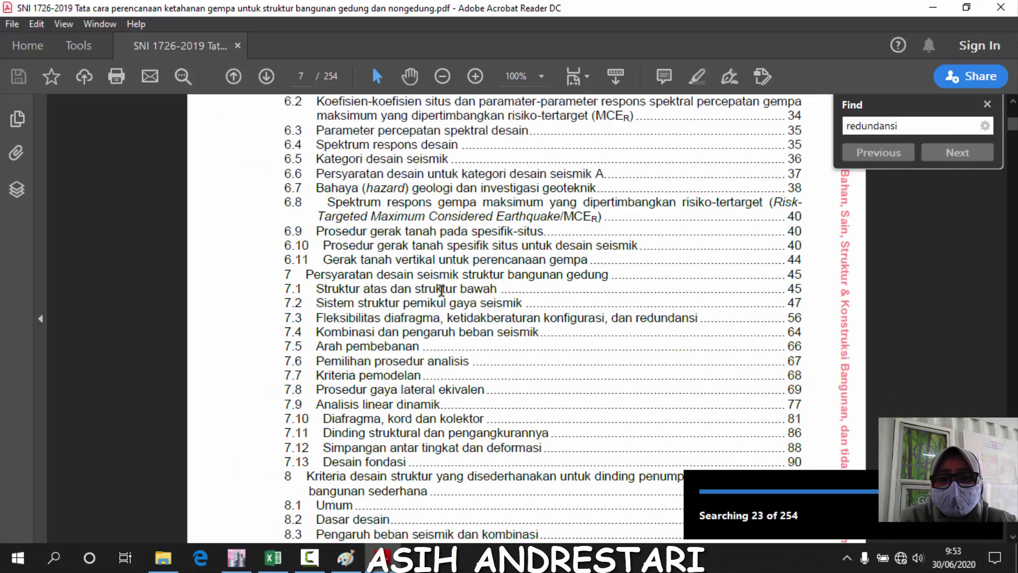
key(Return)
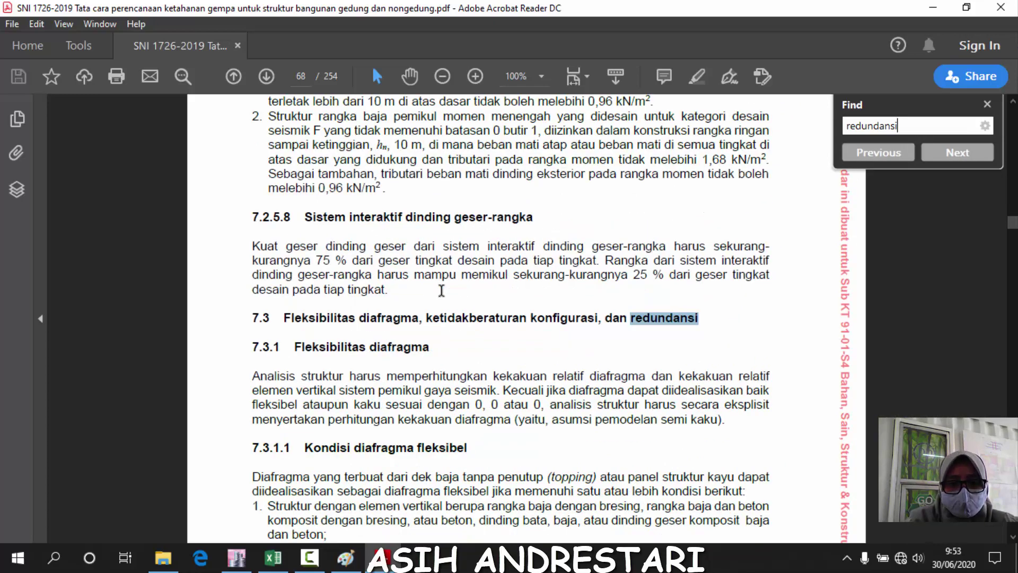
Go to section 7.3.4 Redundansi and read clauses 7.3.4.1 and 7.3.4.2 on the redundancy factor
scroll(489, 329, down, 10)
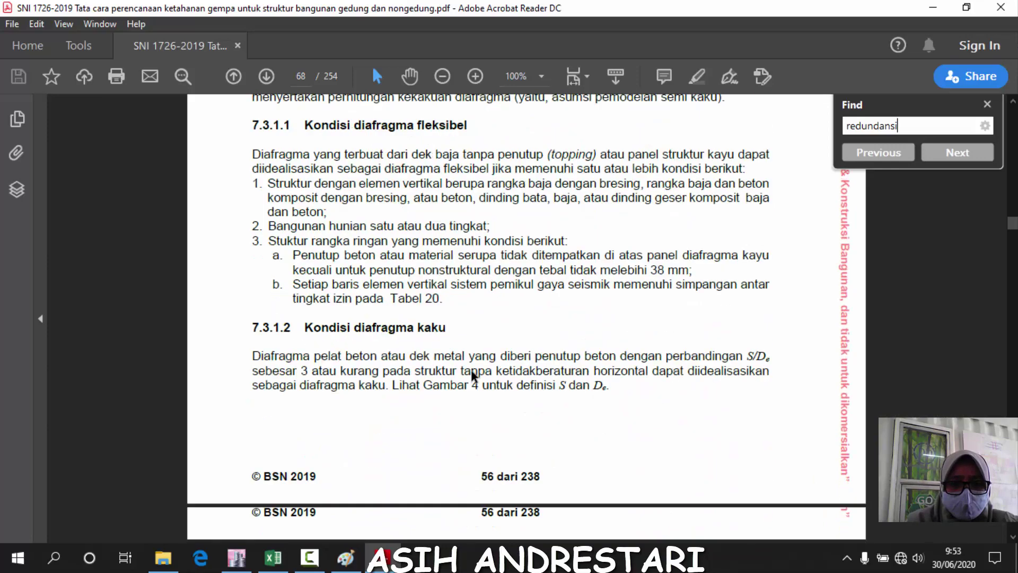
scroll(479, 381, down, 15)
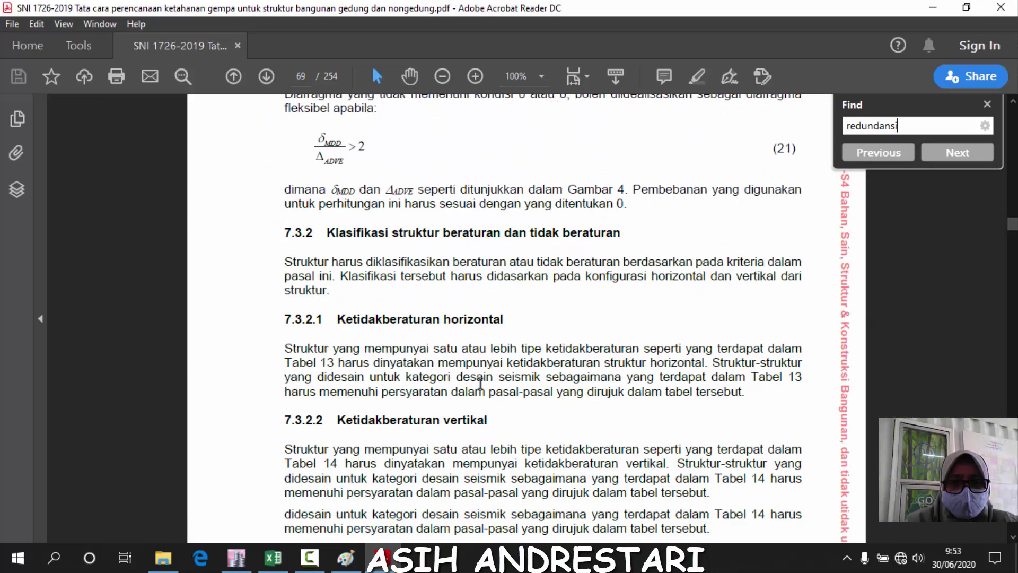
key(Return)
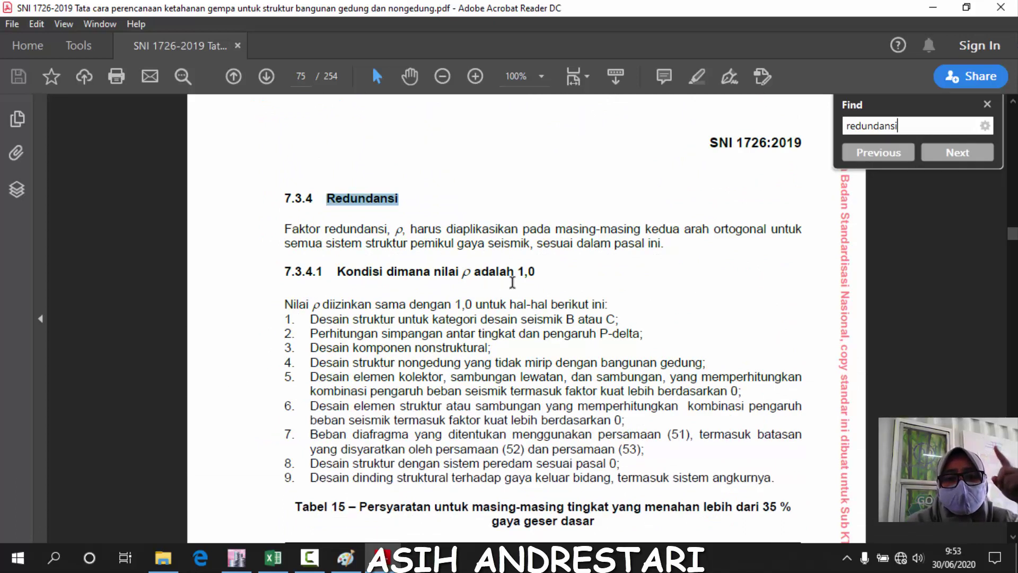
scroll(508, 311, down, 3)
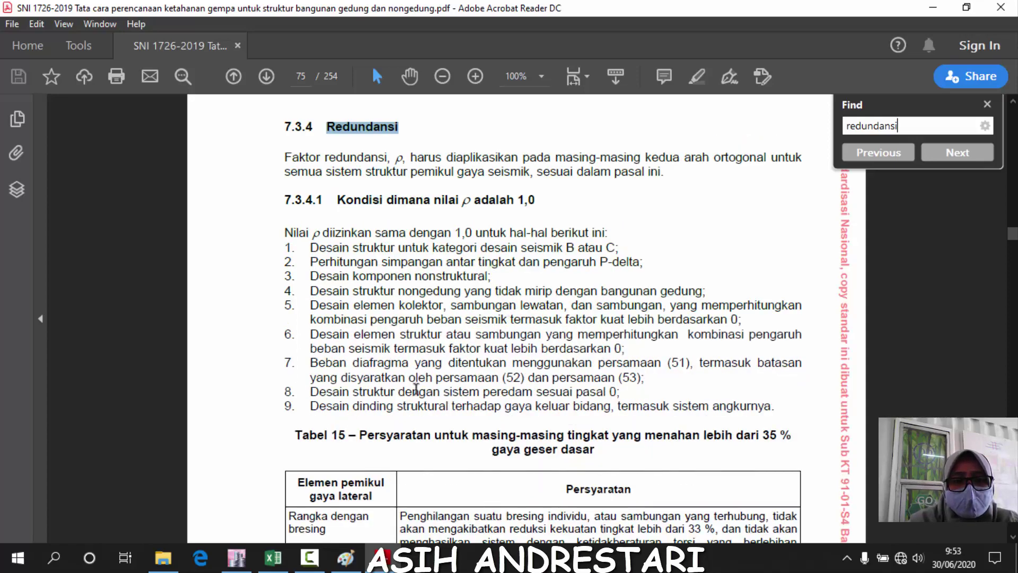
scroll(378, 323, up, 3)
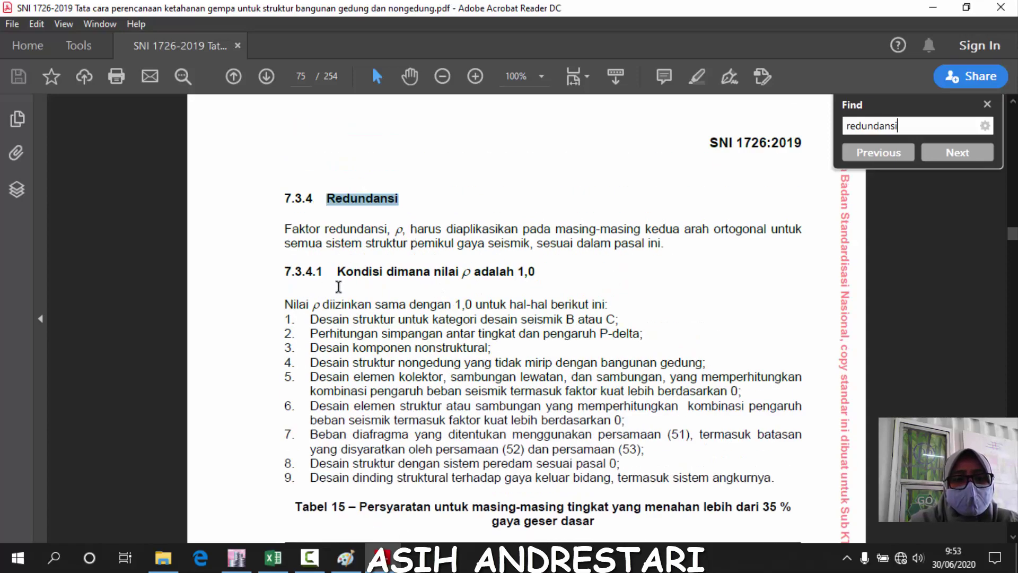
scroll(332, 289, down, 20)
scroll(562, 435, down, 20)
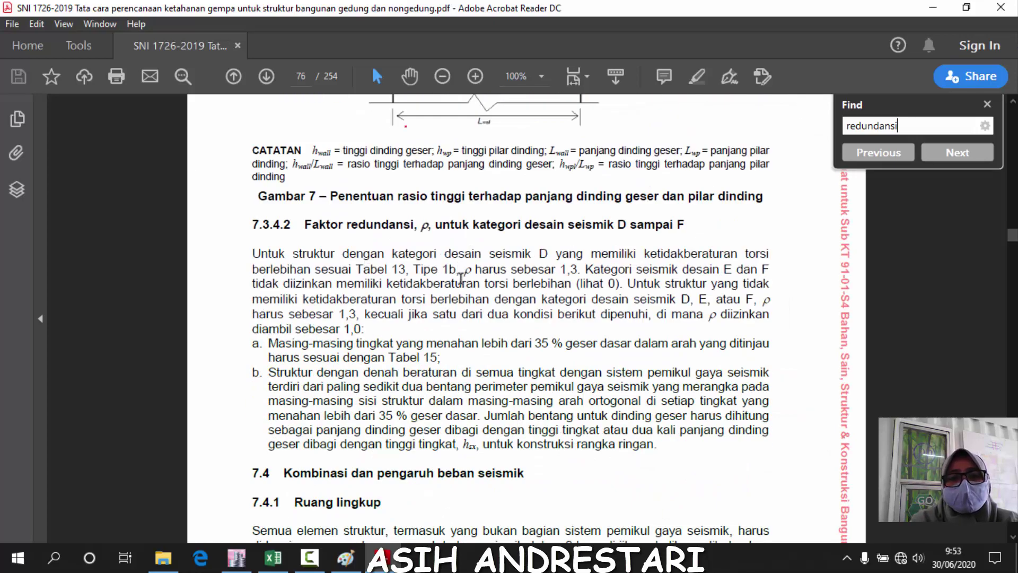
scroll(480, 355, down, 1)
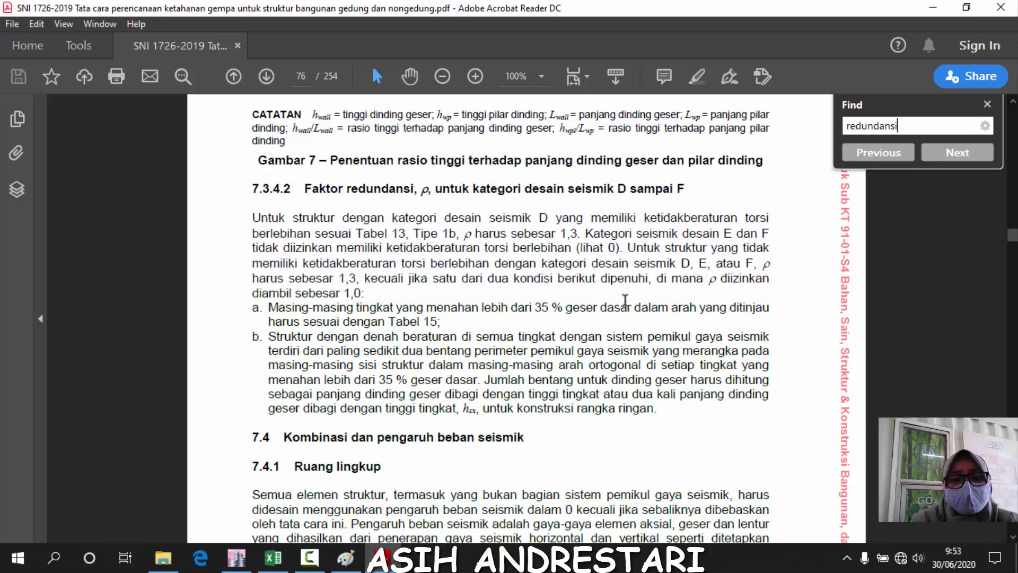
Return to Excel and inspect the dead load factor formula of Comb 5 X a against SNI combination 5, leaving it unchanged
click(382, 557)
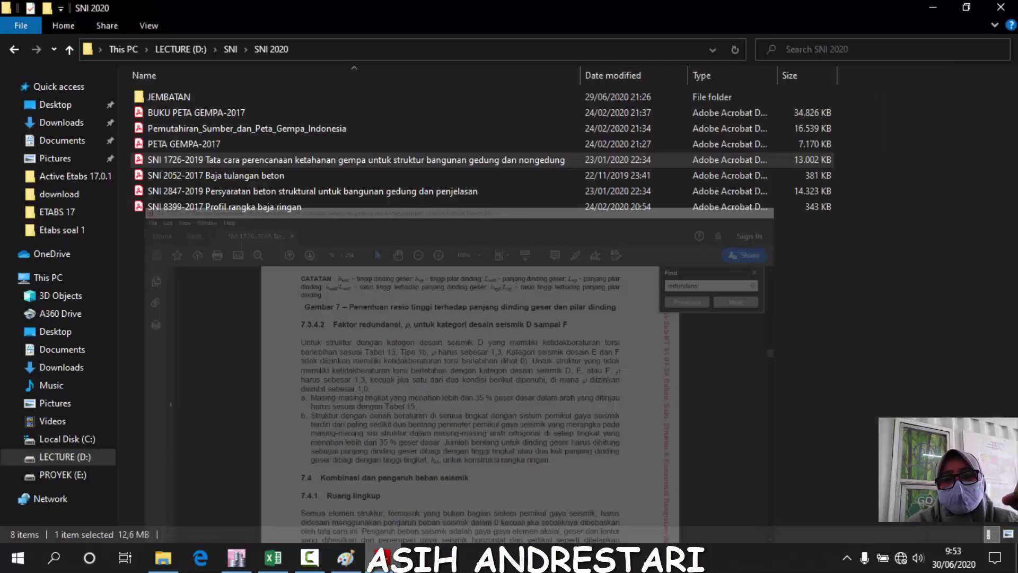
click(169, 558)
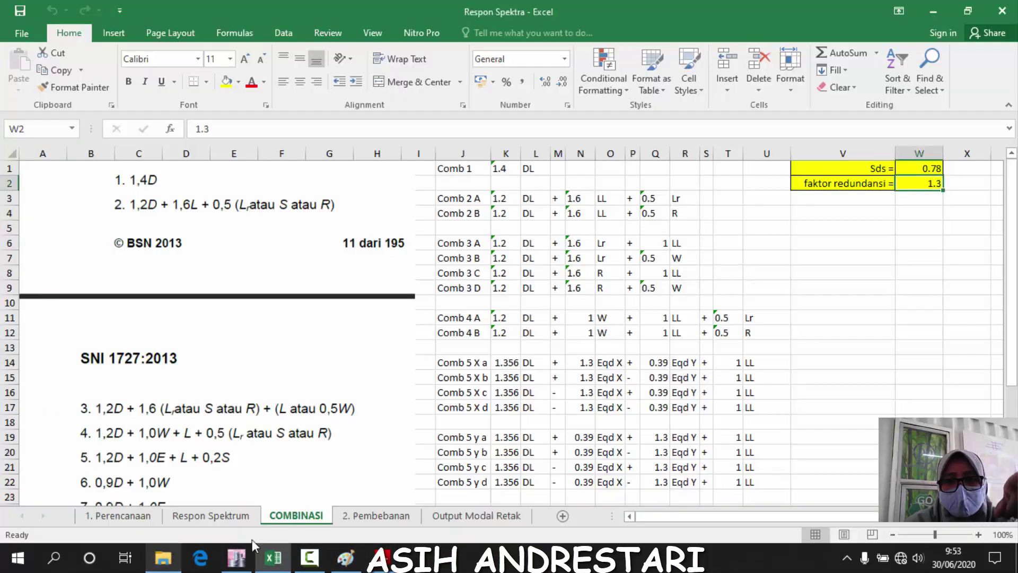
click(920, 213)
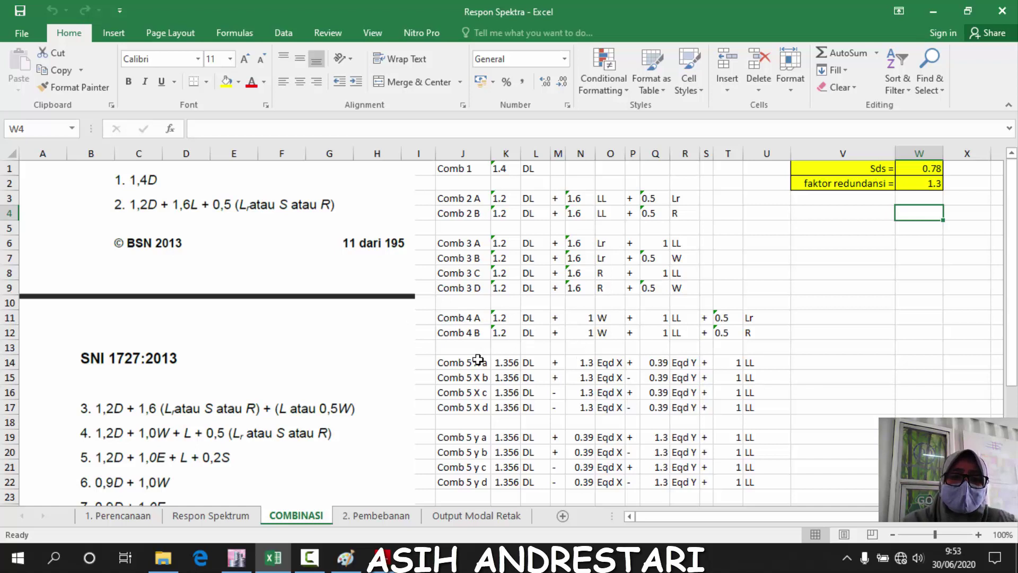
scroll(551, 392, down, 1)
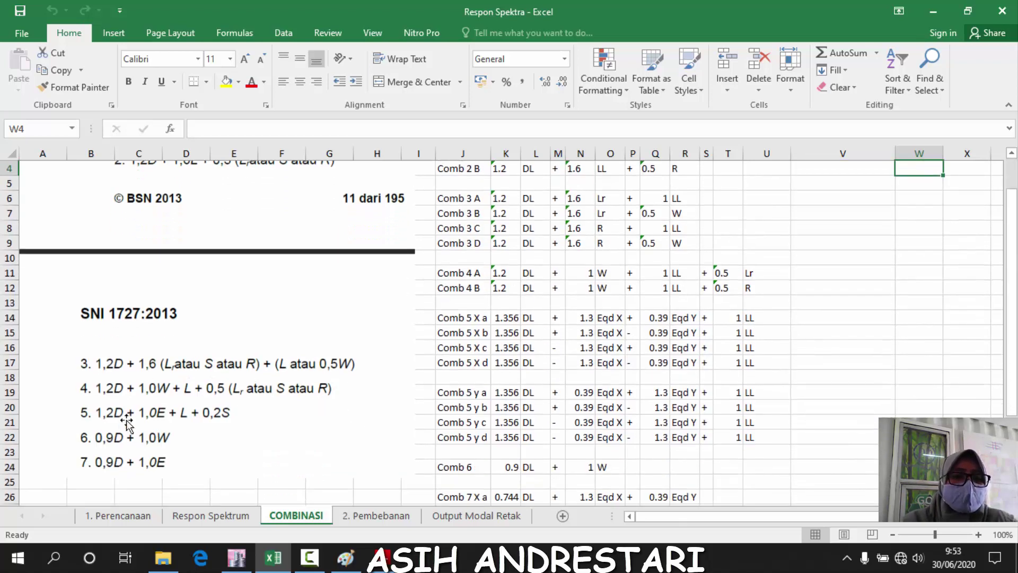
scroll(610, 404, up, 1)
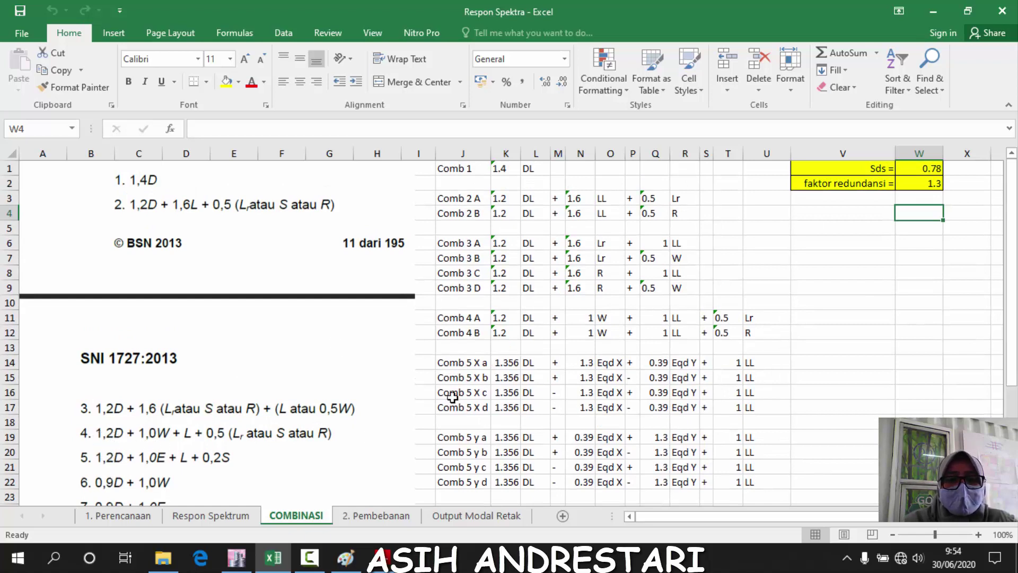
scroll(523, 367, down, 1)
double_click(507, 317)
scroll(508, 317, up, 1)
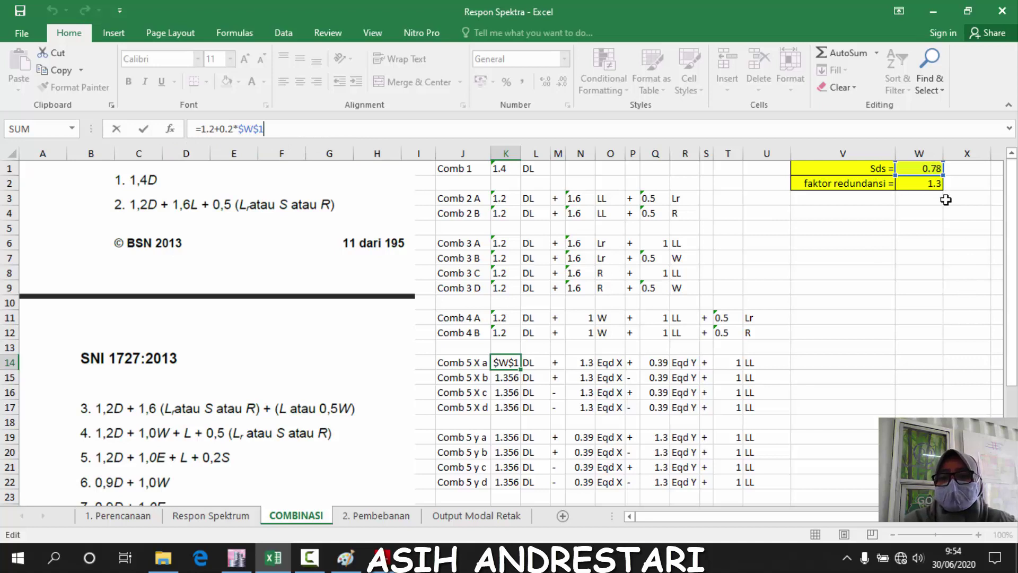
key(Escape)
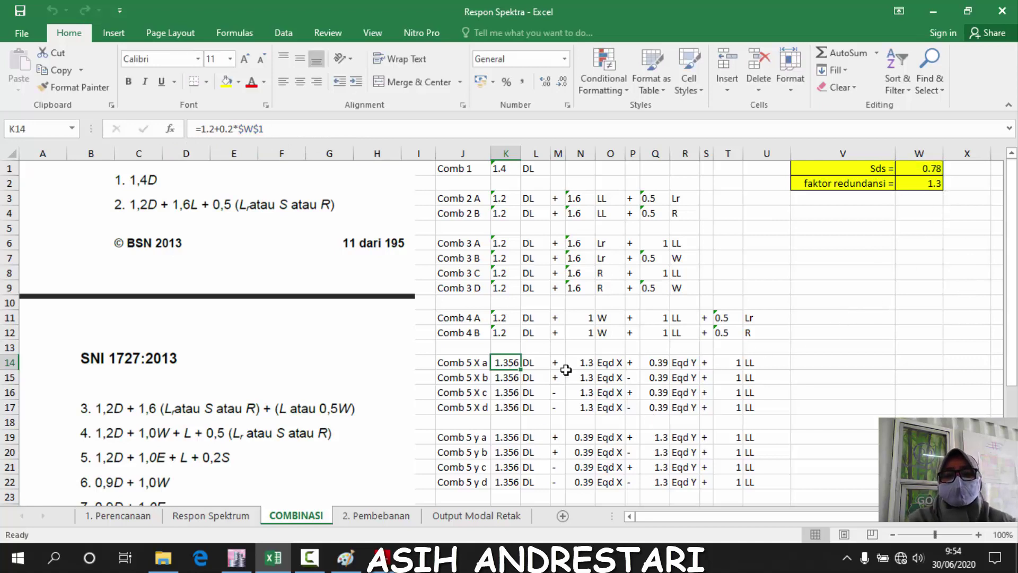
Inspect the dead load factor formula of Comb 7 X a against SNI combination 7 without editing it
scroll(531, 430, down, 2)
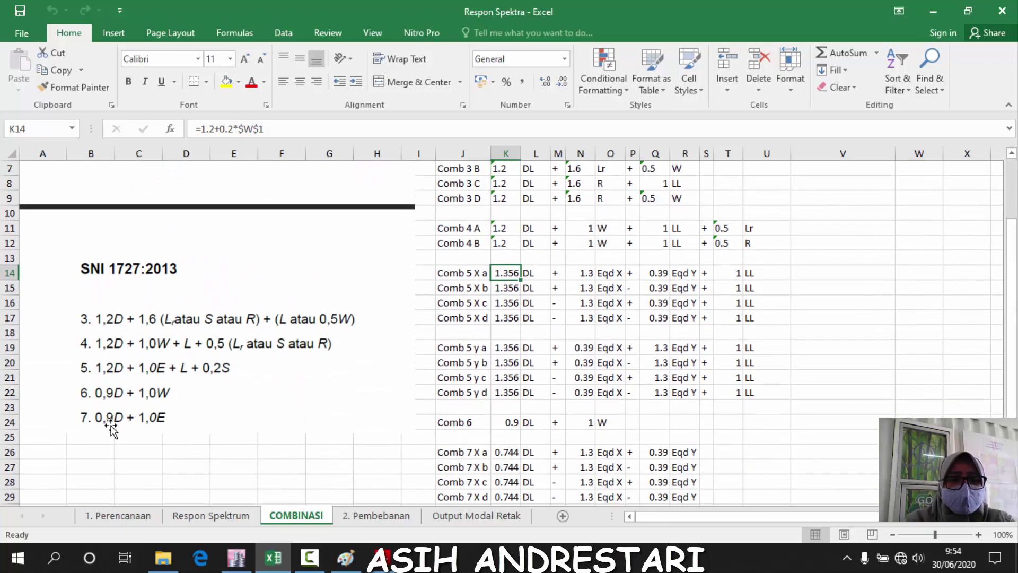
scroll(509, 419, down, 1)
double_click(504, 408)
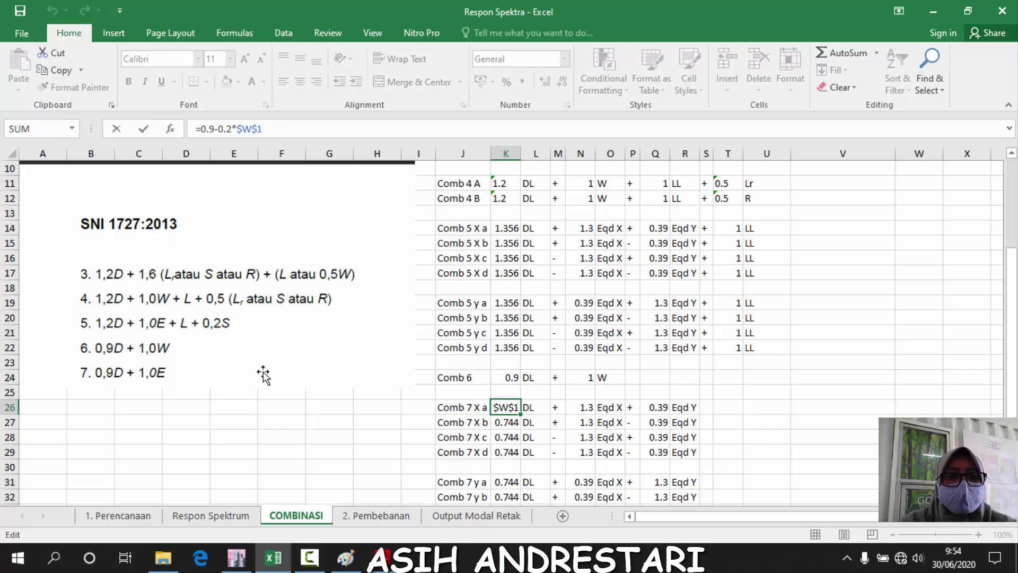
key(Escape)
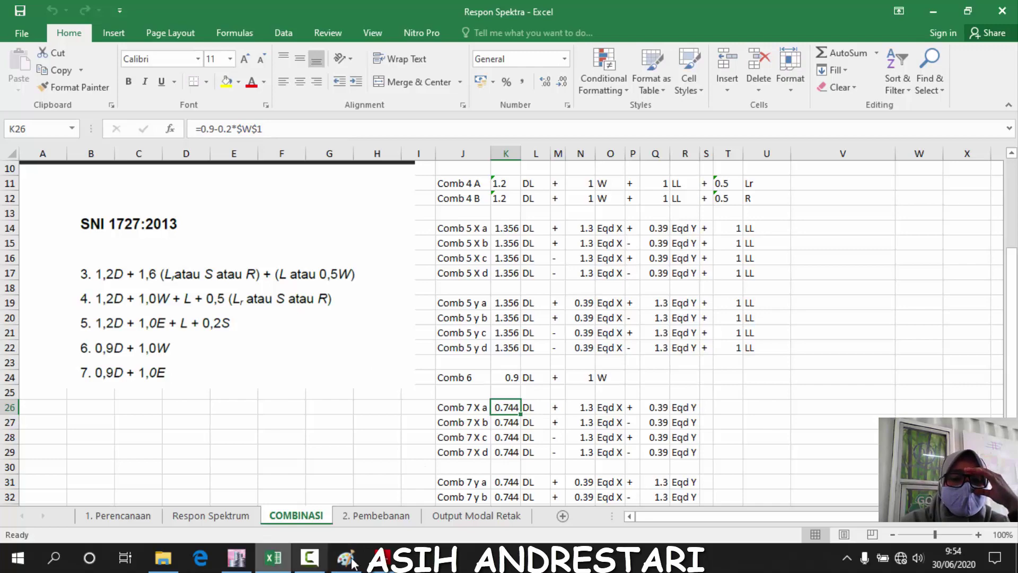
Switch to the SNI 1726-2019 PDF to review clause 7.3.4.2 on the redundancy factor, and return to the Excel combination list
key(alt+Tab)
scroll(599, 407, up, 8)
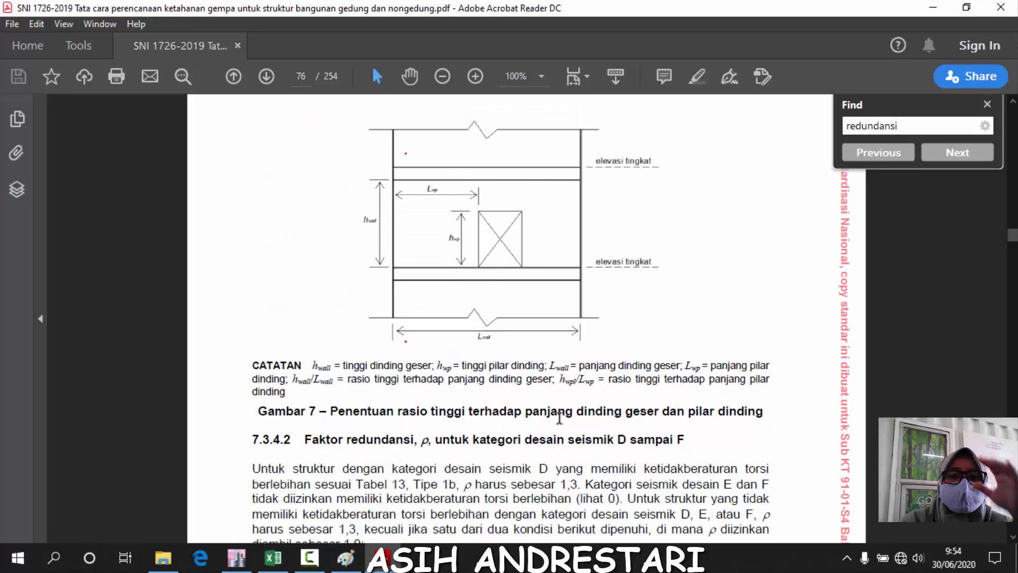
scroll(601, 408, up, 5)
scroll(601, 409, down, 10)
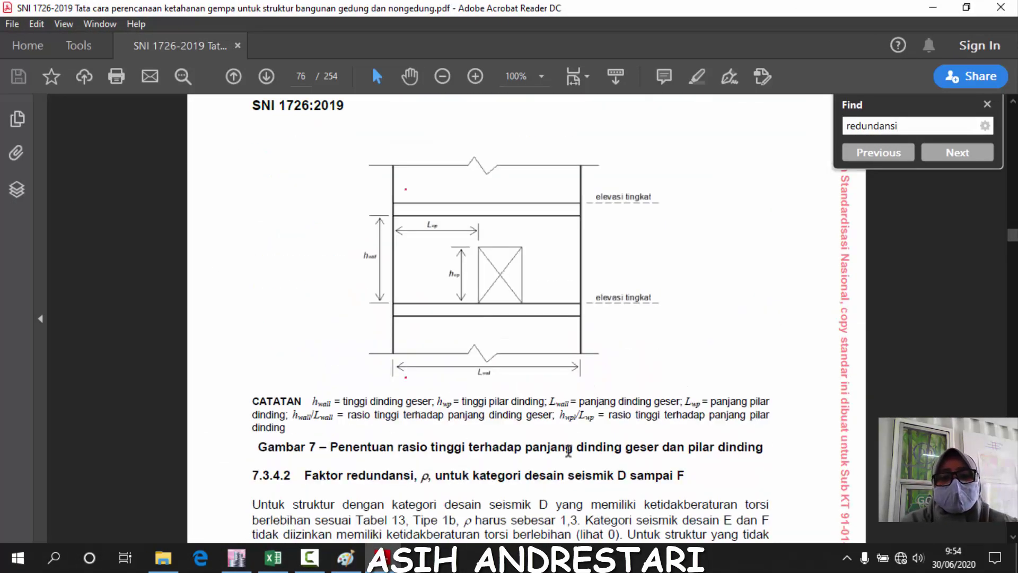
scroll(601, 408, down, 5)
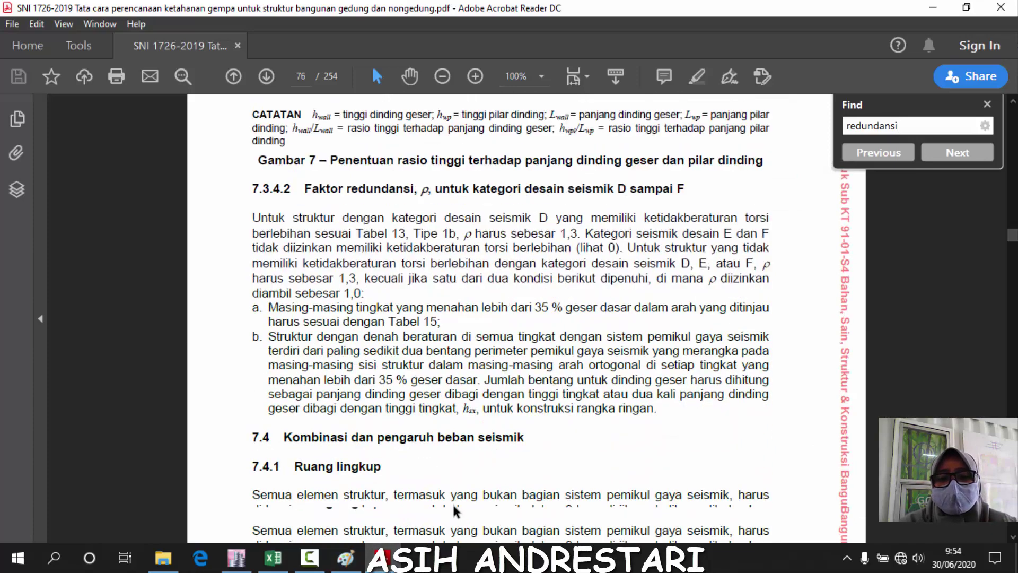
mouse_move(383, 558)
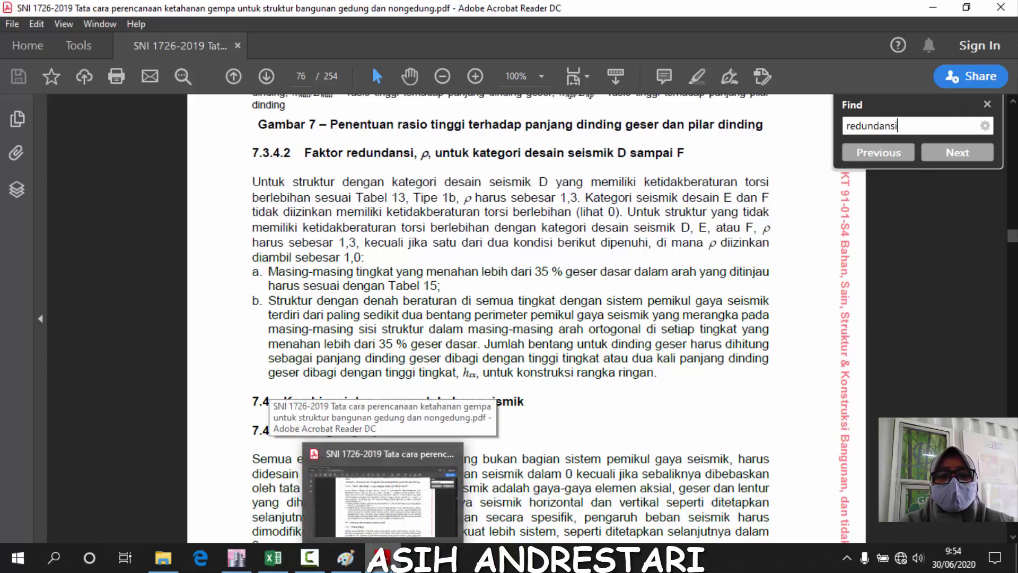
click(272, 558)
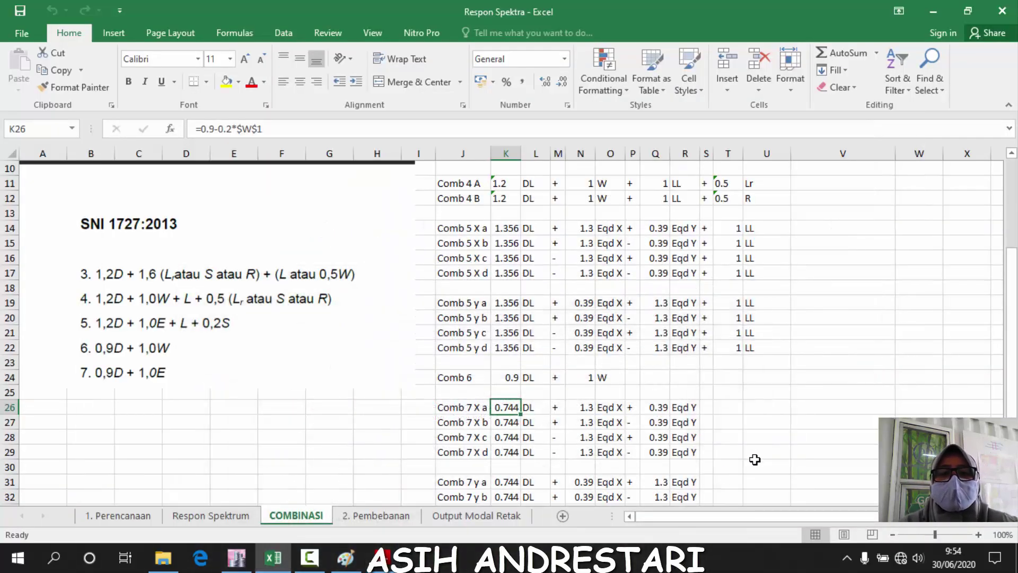
scroll(689, 428, up, 3)
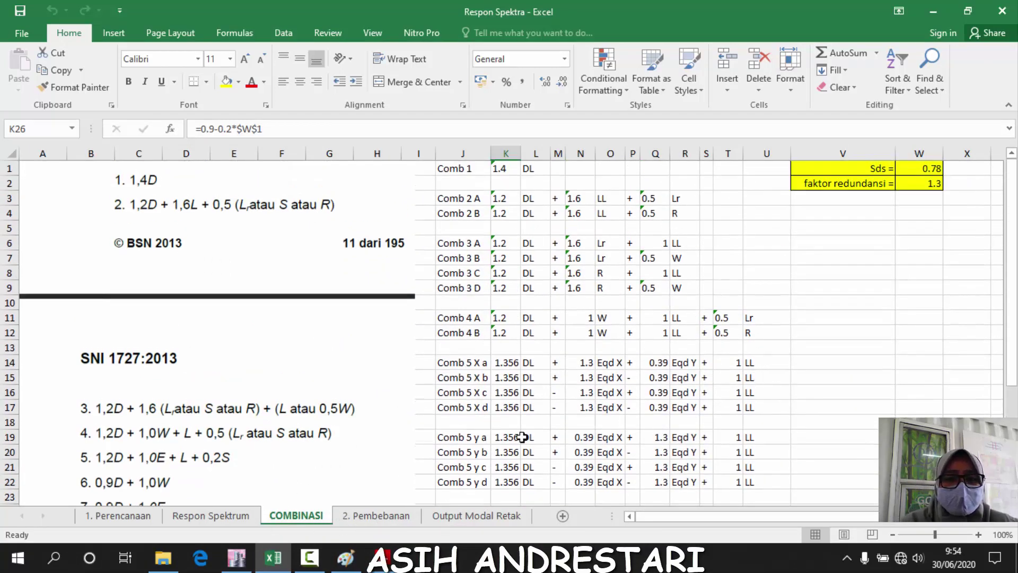
Switch to ETABS and add a linear load combination named Comb1 with load DL at scale factor 1,4, checking the Excel combination list before confirming
click(236, 556)
click(575, 214)
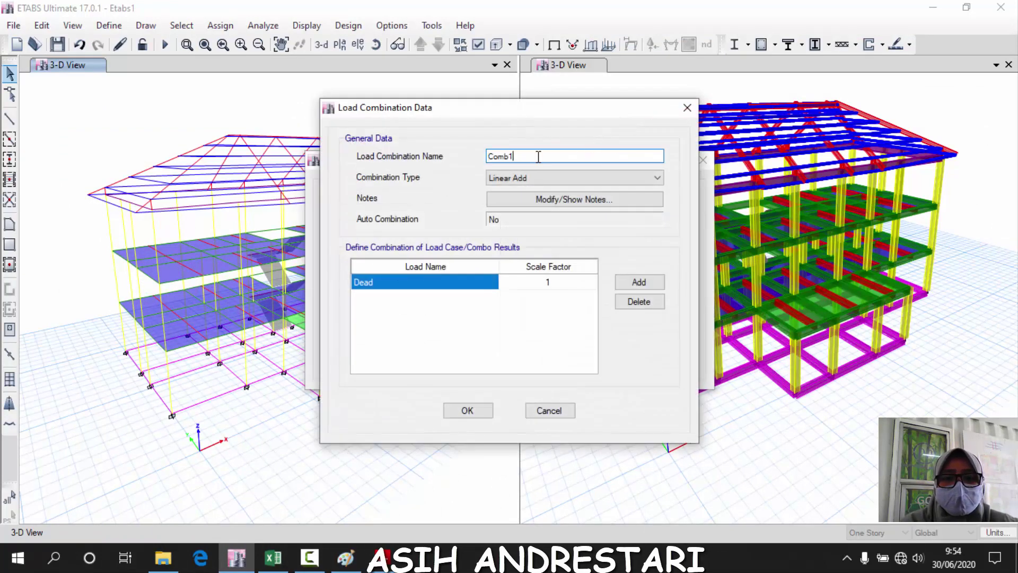
click(475, 284)
click(490, 281)
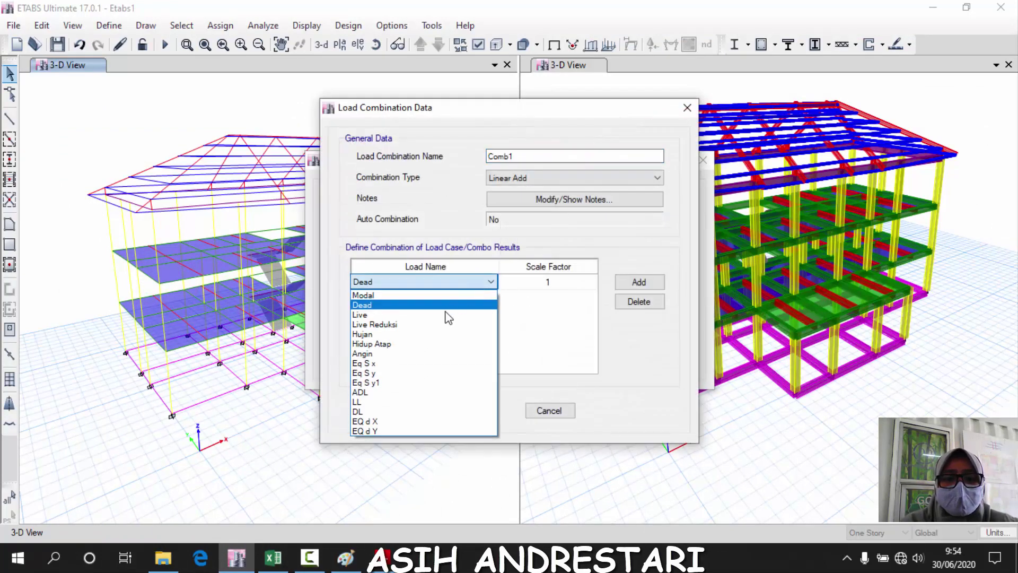
click(403, 412)
click(572, 281)
click(574, 283)
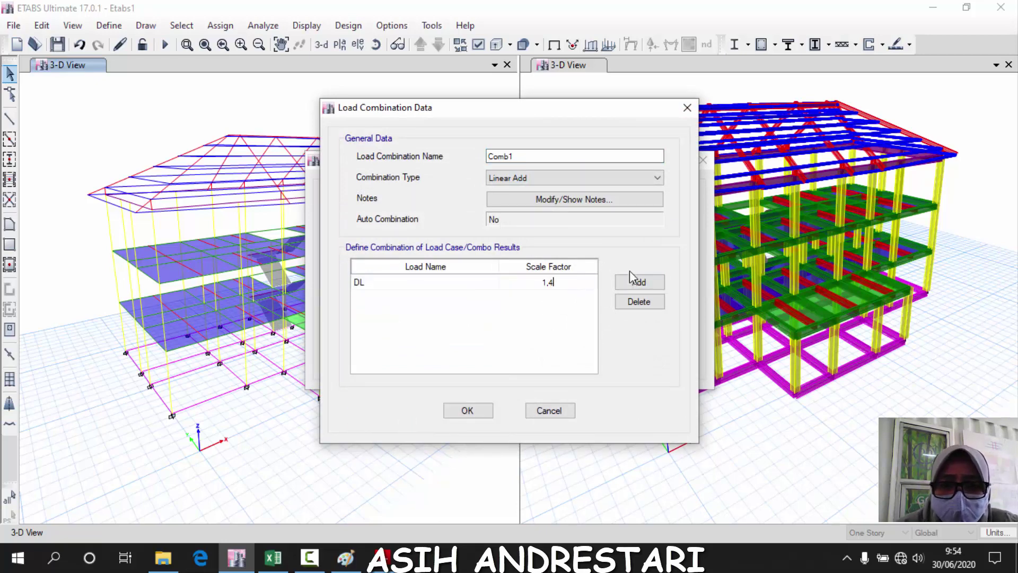
click(446, 282)
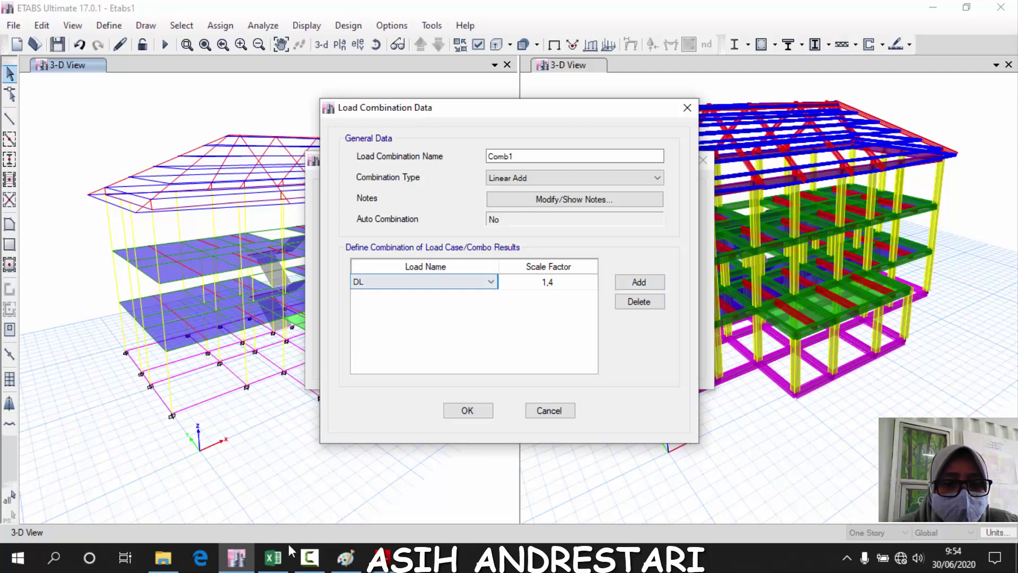
click(273, 557)
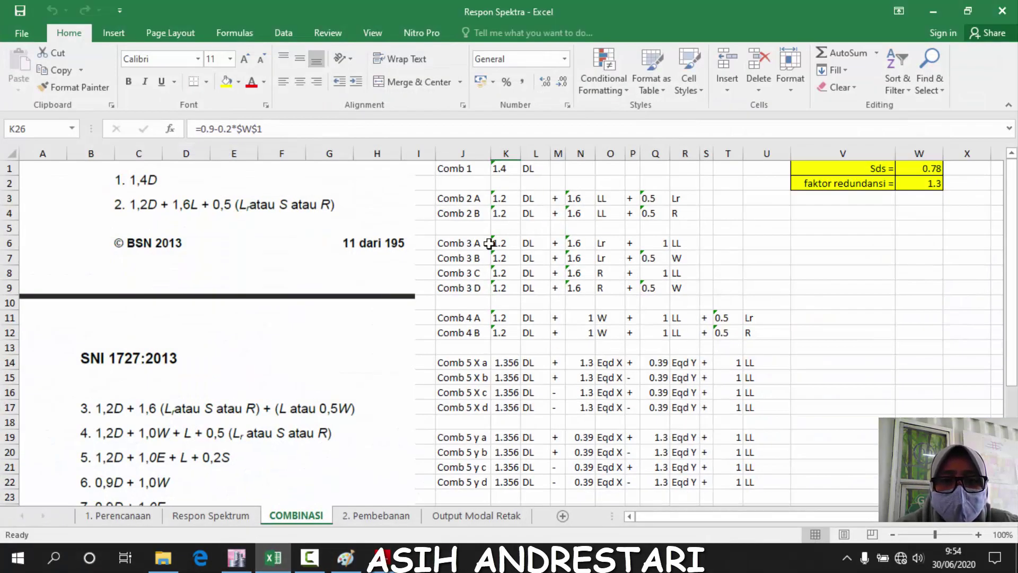
click(272, 554)
click(467, 411)
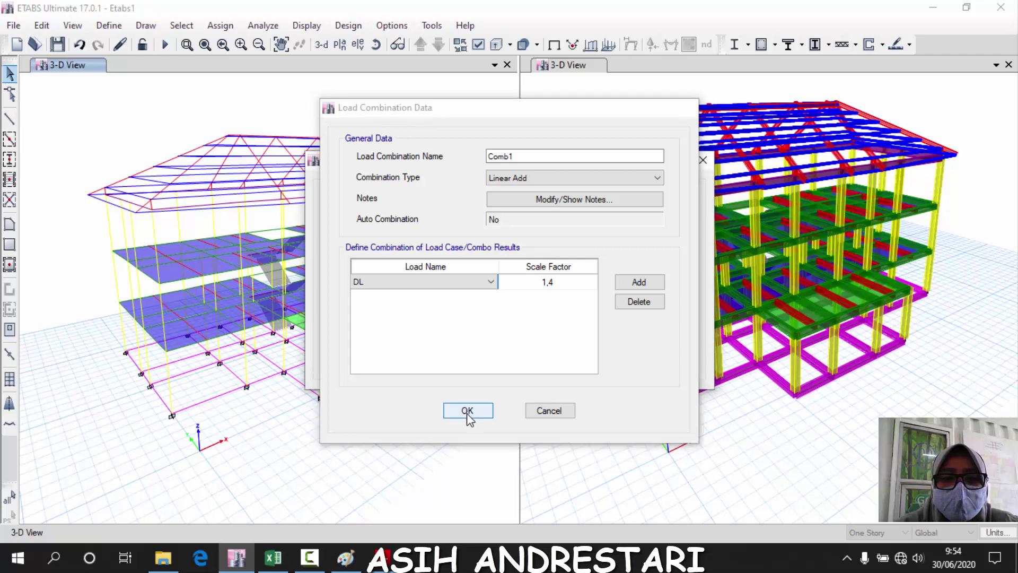
Start a new load combination named Comb2 A and set its first load to DL with scale factor 1,2
click(576, 213)
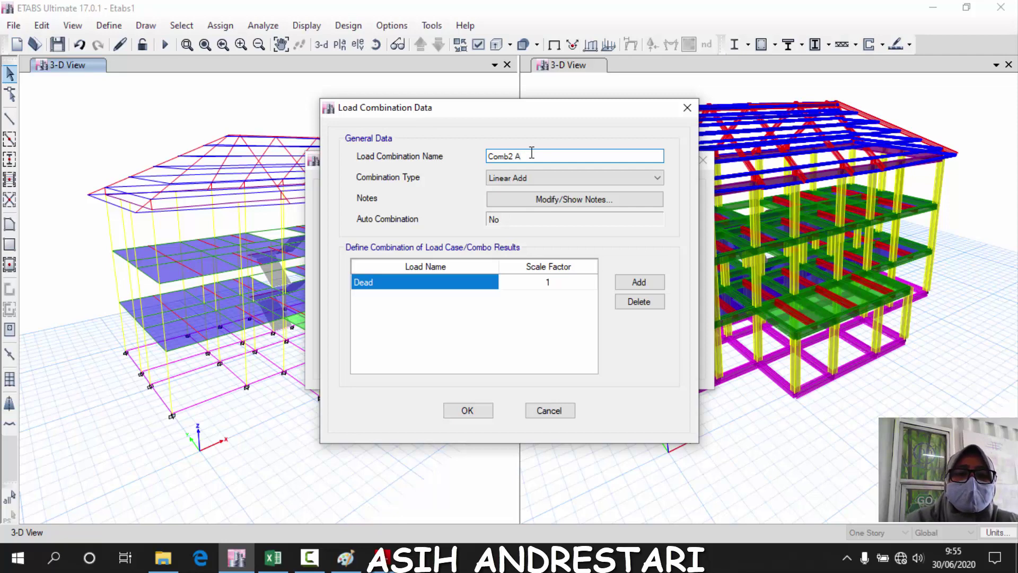
click(475, 288)
click(473, 284)
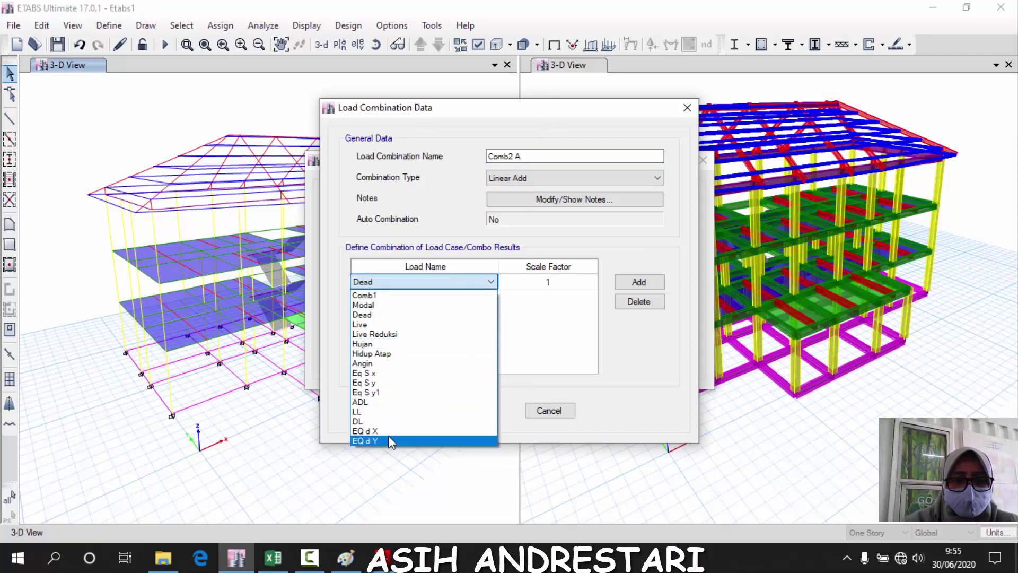
click(395, 421)
click(557, 286)
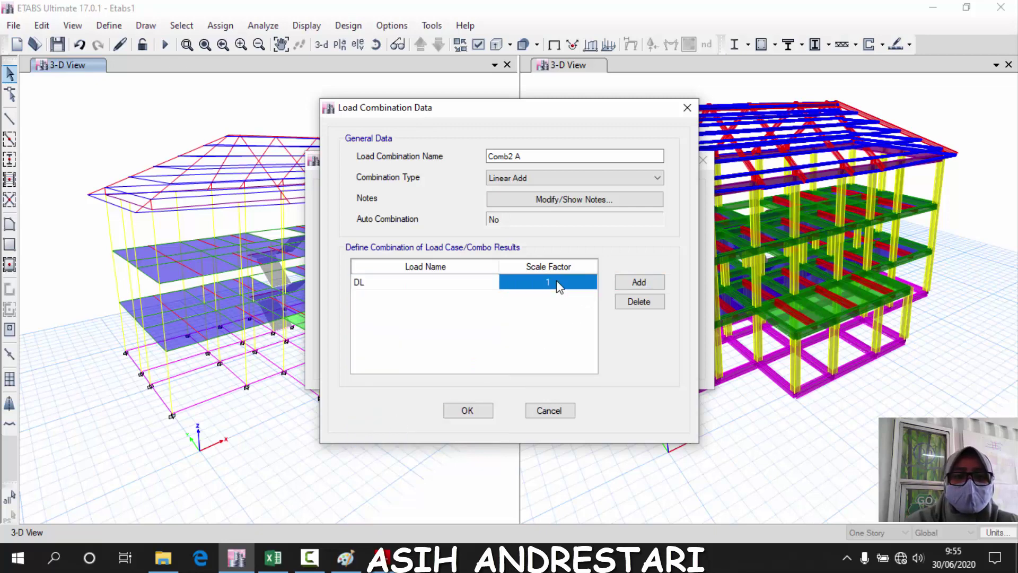
click(556, 281)
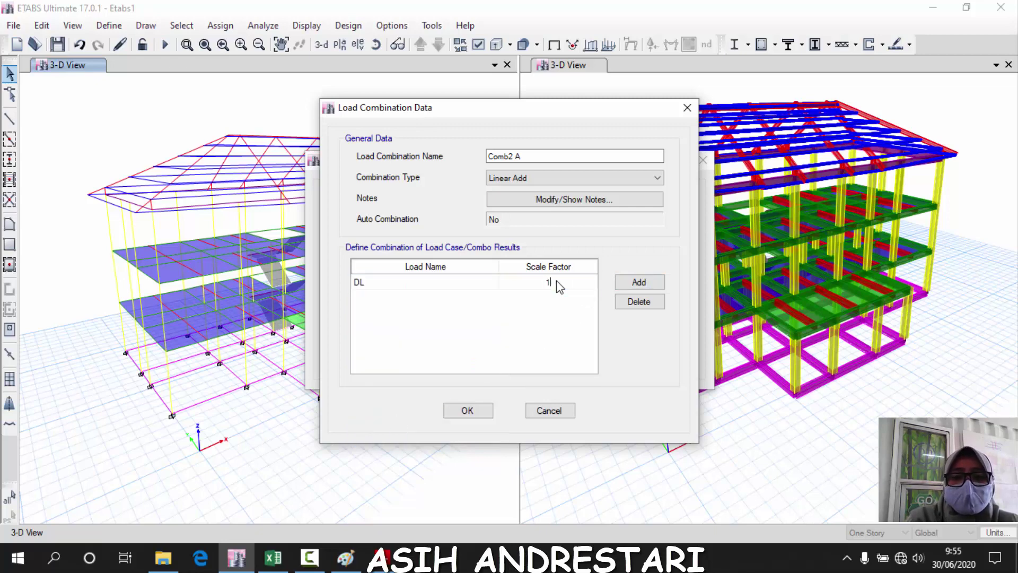
Add LL as the second load of Comb2 A with scale factor 1,6, checking the factor in the Excel combination list
click(658, 284)
click(276, 563)
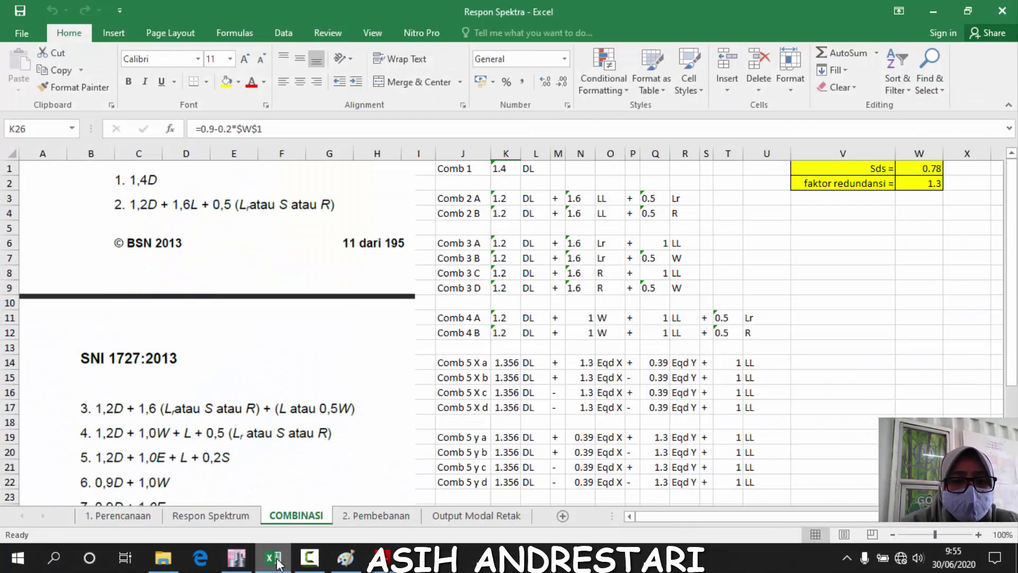
click(276, 564)
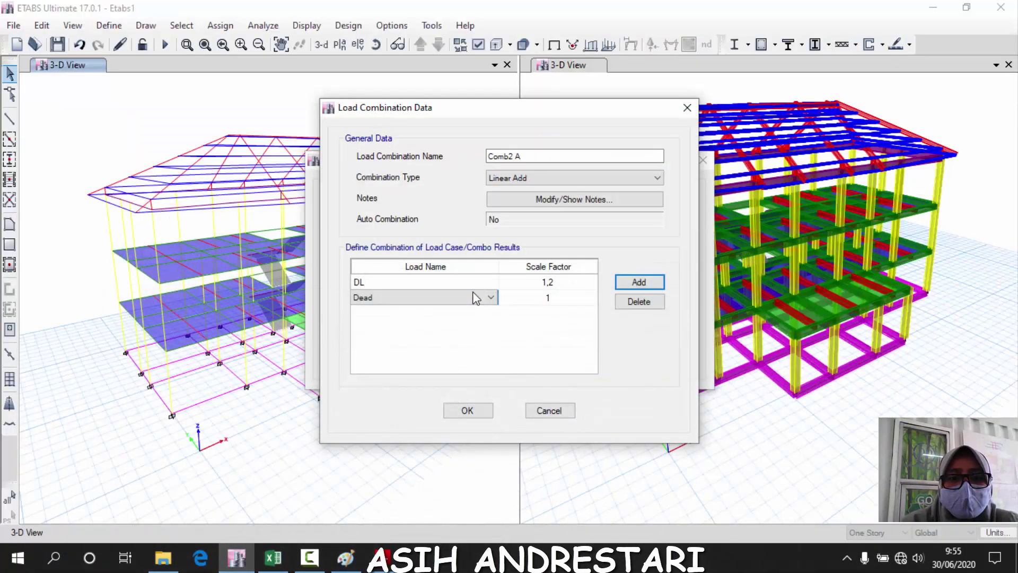
click(483, 297)
click(400, 427)
click(556, 303)
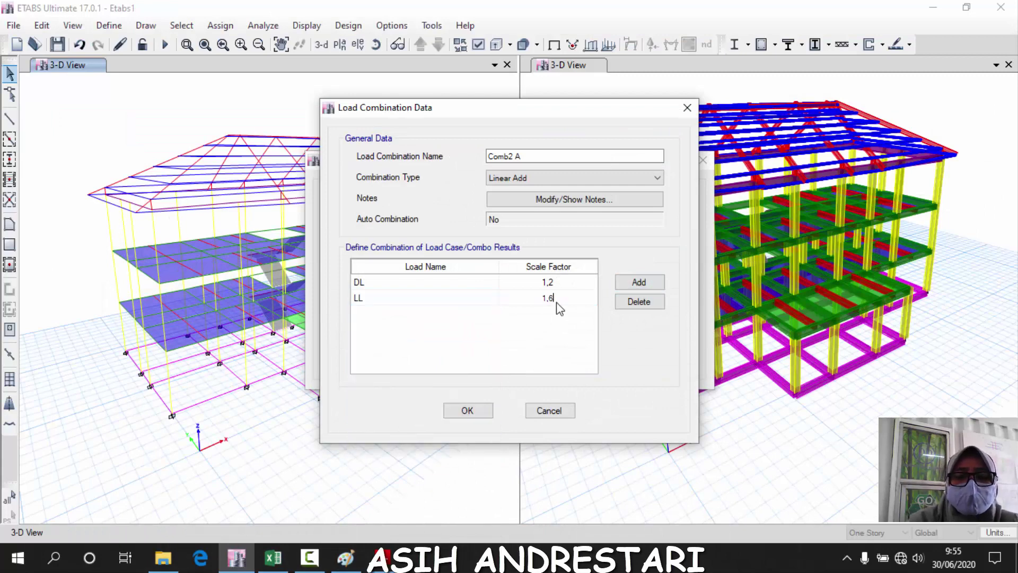
text(1,6)
Add Hidup Atap as the third load of Comb2 A and consult the Excel combination list for its scale factor
click(640, 285)
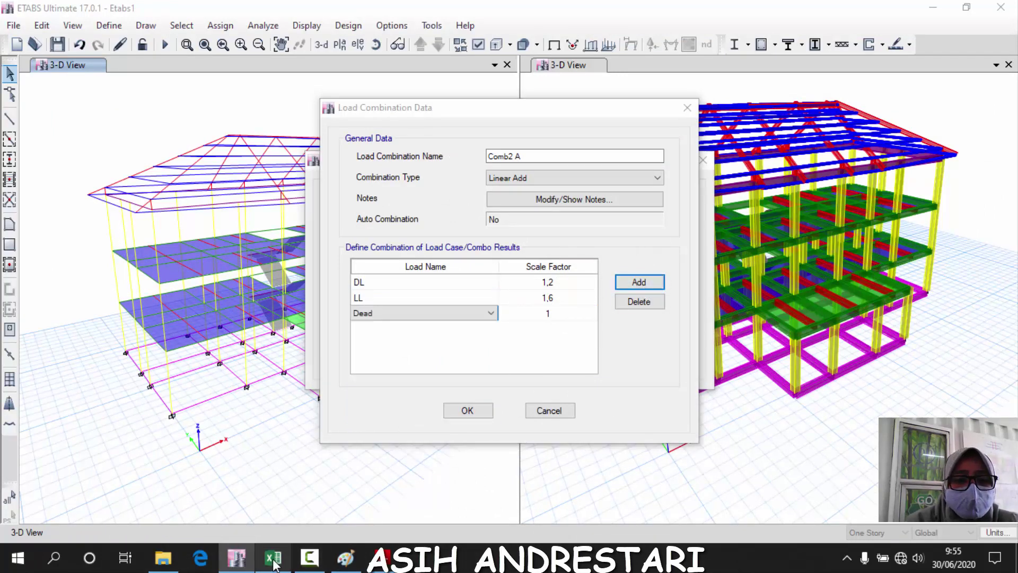
click(273, 558)
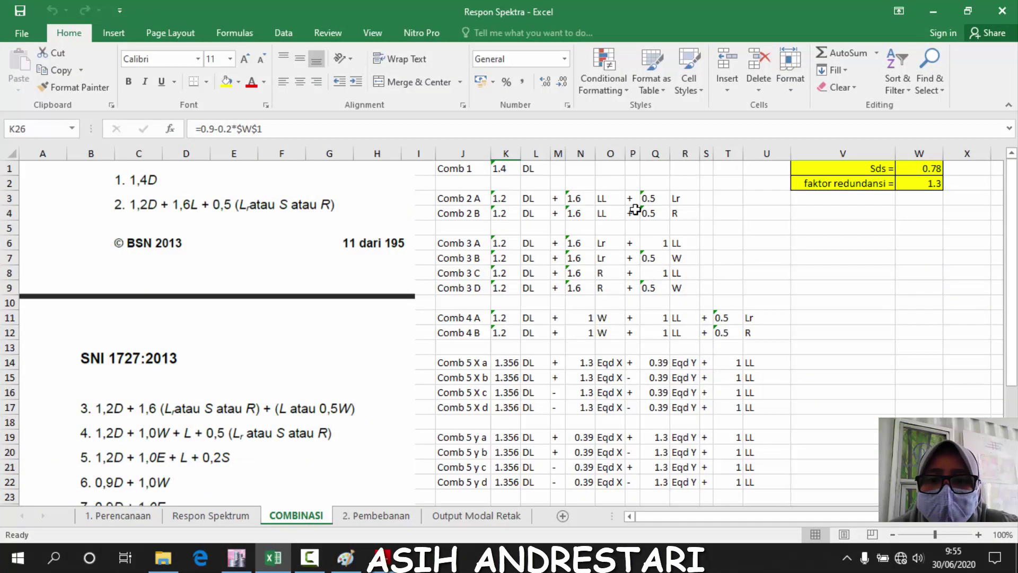
click(274, 558)
click(457, 314)
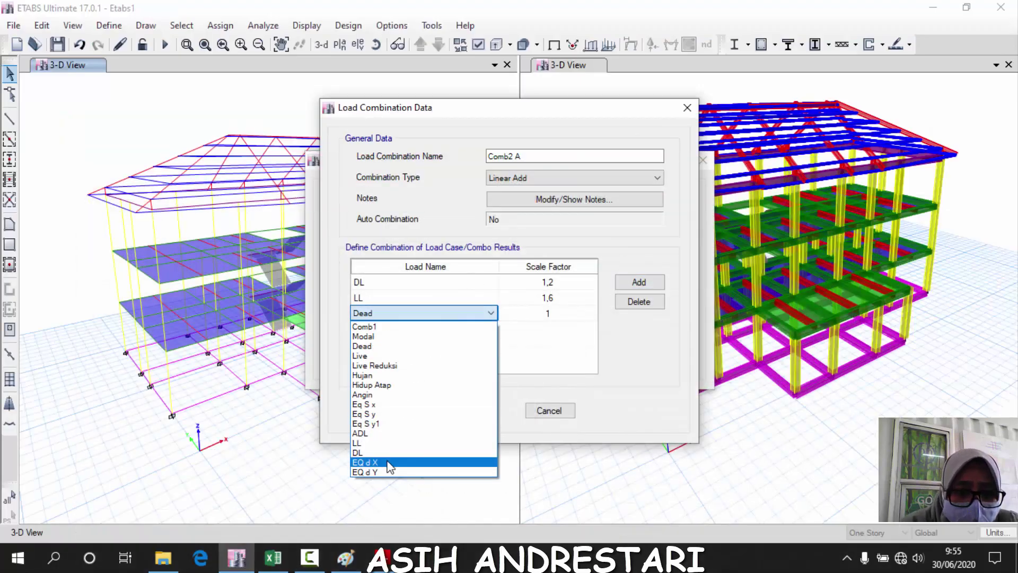
click(395, 385)
click(557, 314)
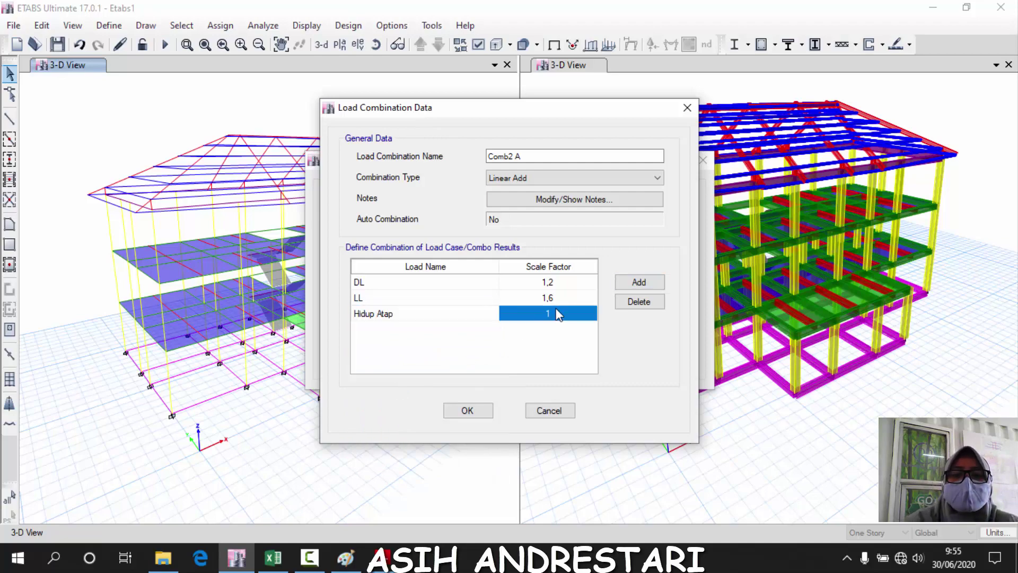
click(273, 557)
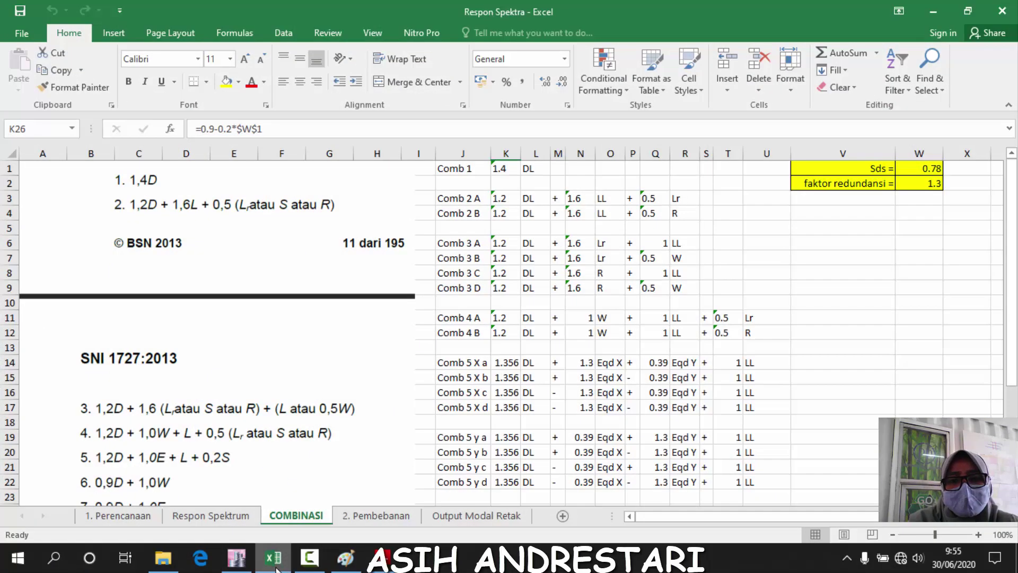
Check Comb 2 A in the Excel sheet, set the Hidup Atap scale factor to 0,5 in ETABS and save the combination
click(275, 566)
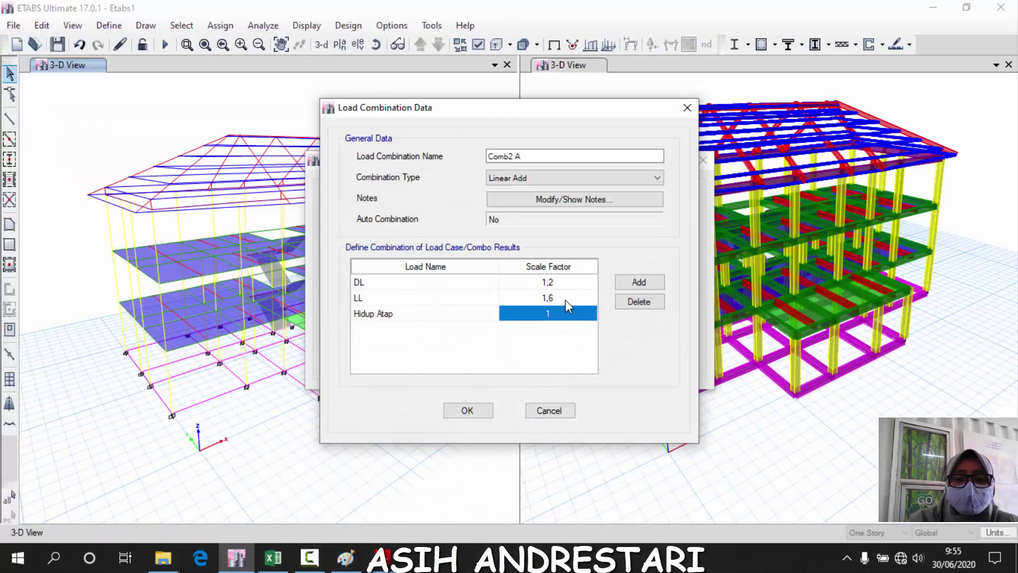
text(0,5)
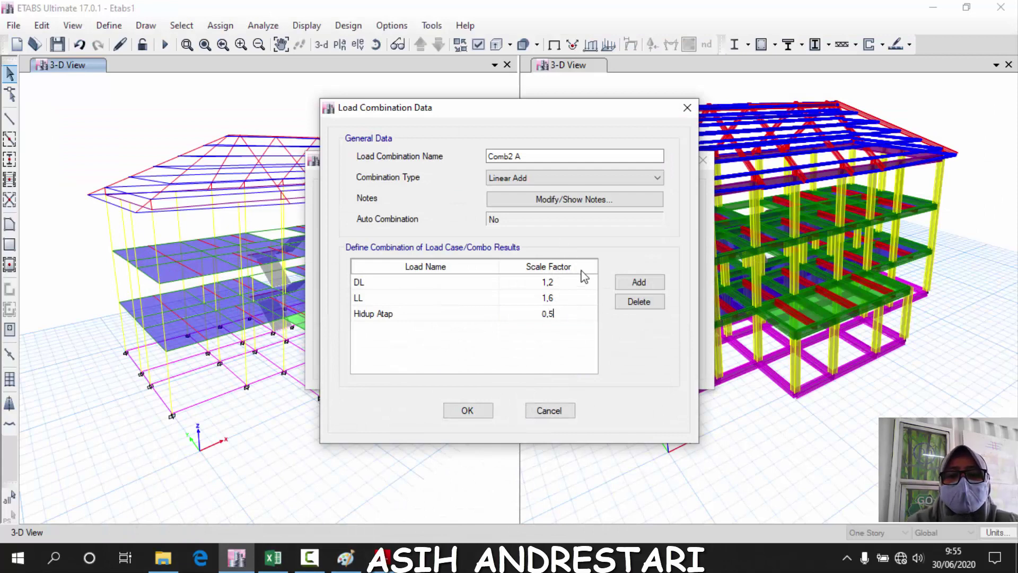
click(548, 285)
click(466, 410)
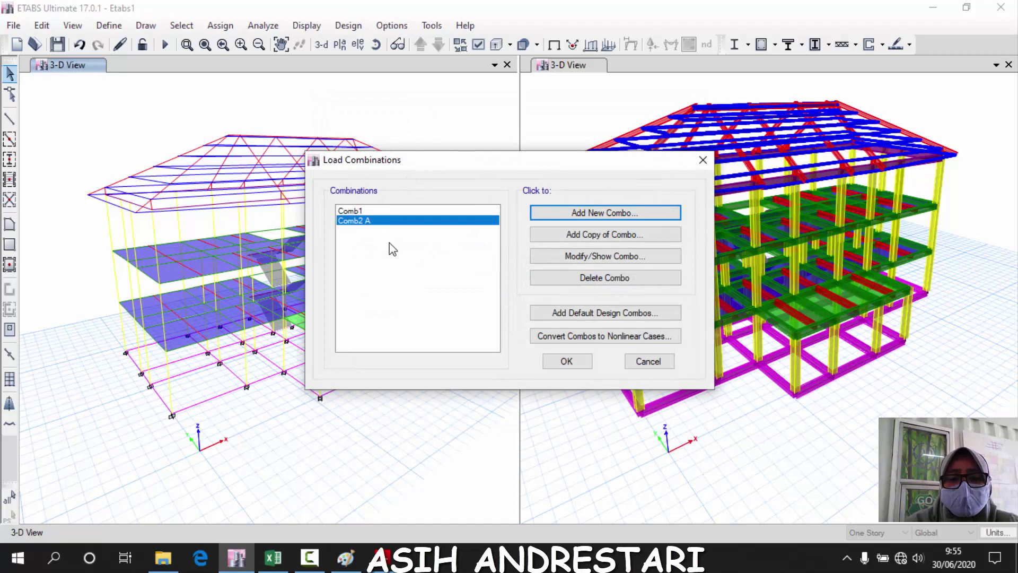
Consult the Excel combination table, and in ETABS copy combination Comb2 A under the name Comb2 B
click(278, 556)
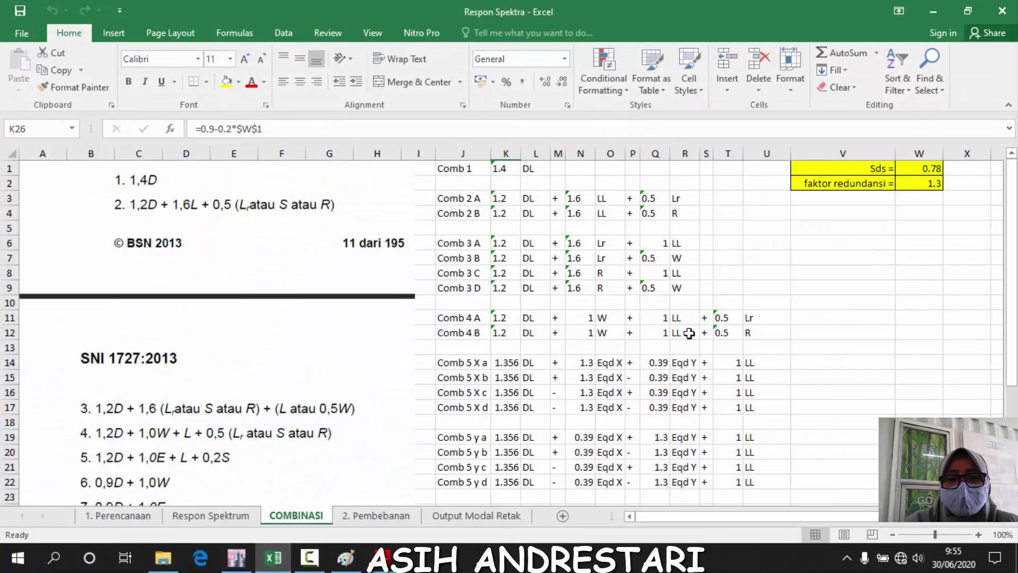
click(273, 557)
click(606, 238)
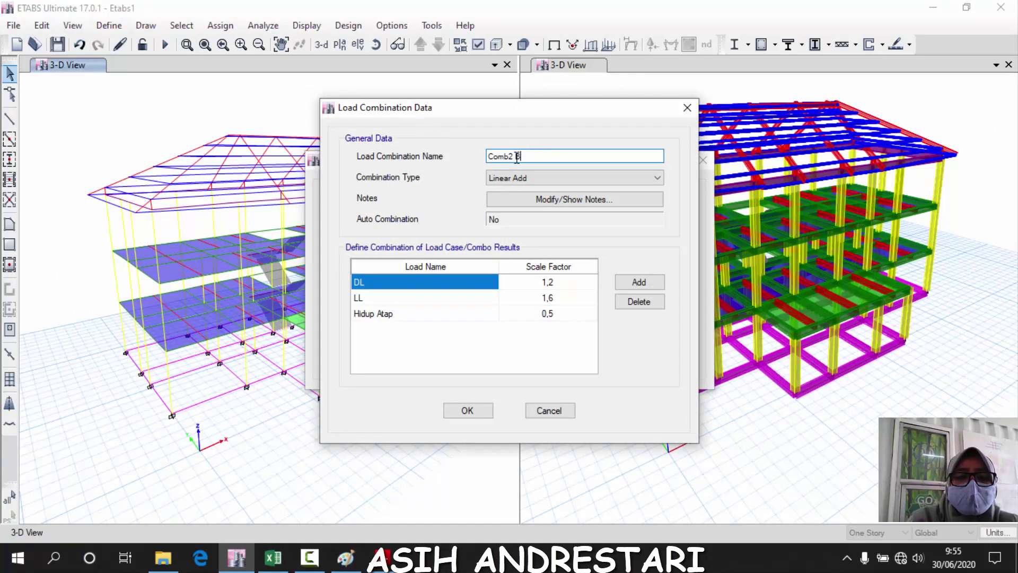
Replace the Hidup Atap load in Comb2 B with Hujan, following the Excel table, and save the combination
click(418, 318)
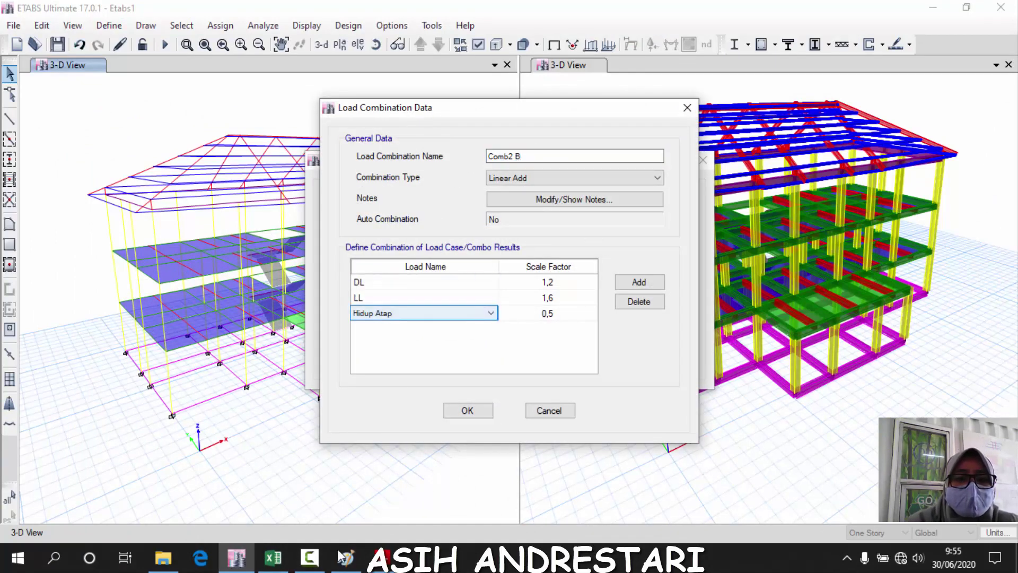
click(273, 557)
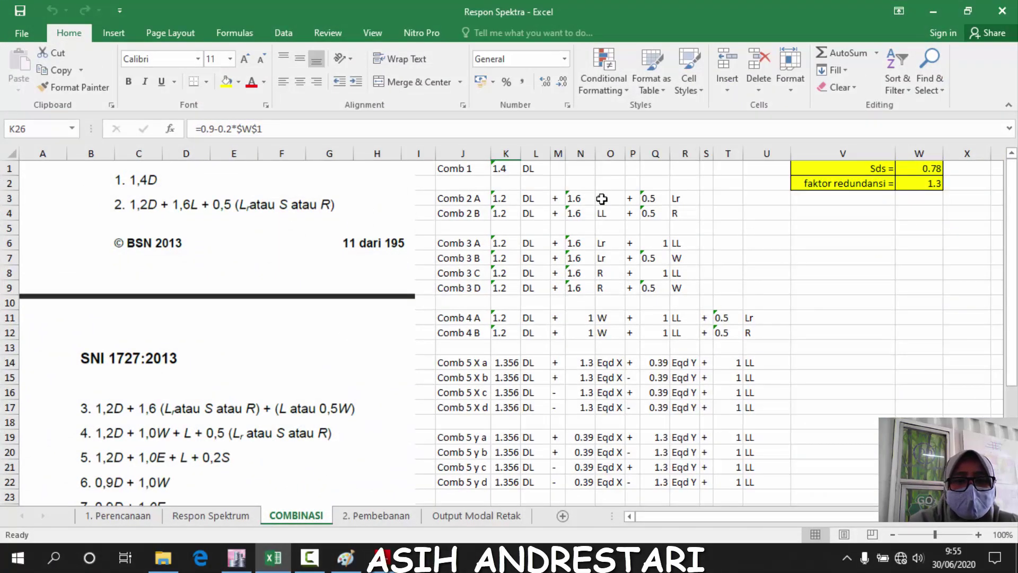
click(236, 557)
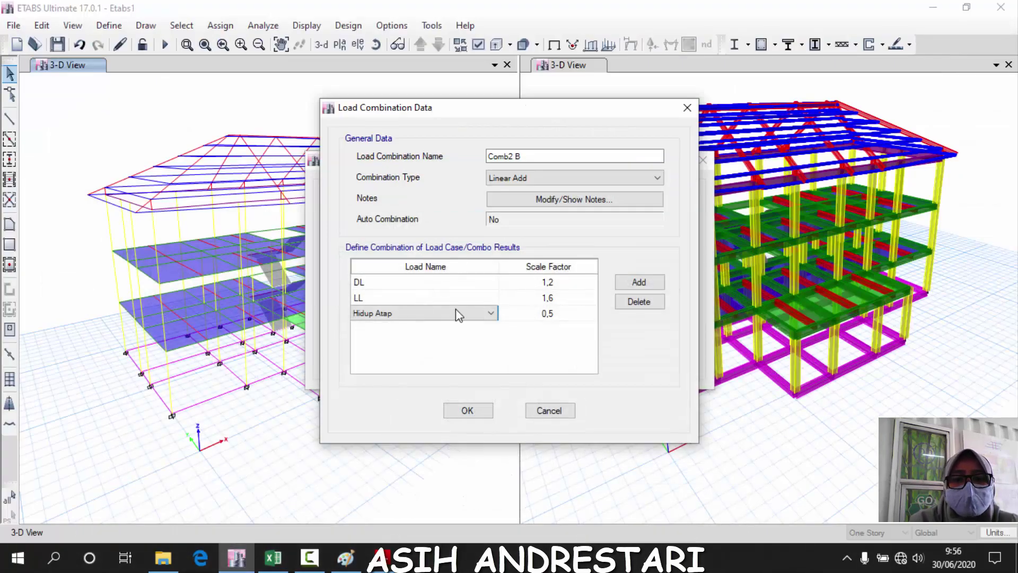
click(462, 313)
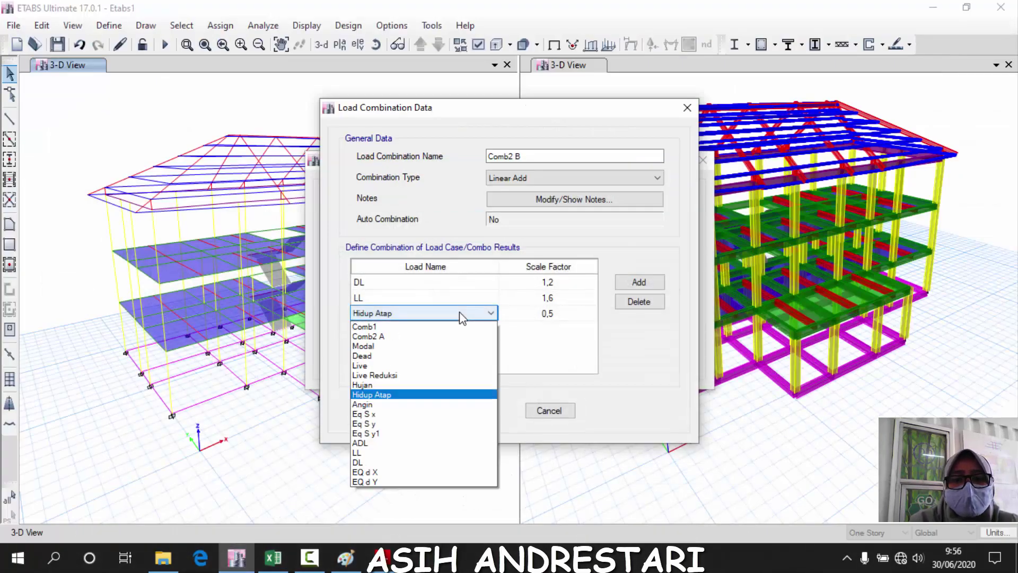
click(383, 386)
click(383, 299)
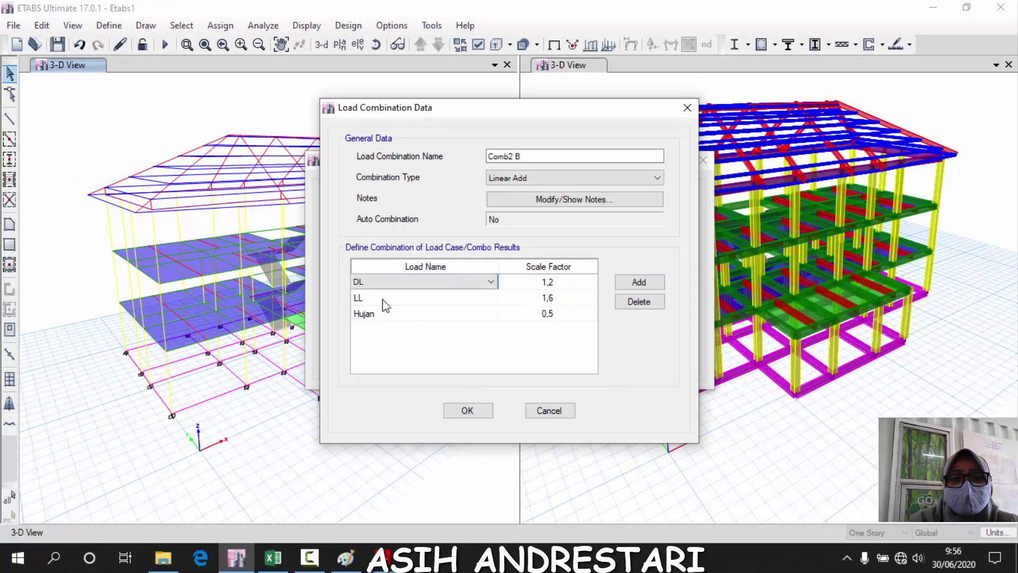
click(383, 299)
click(467, 410)
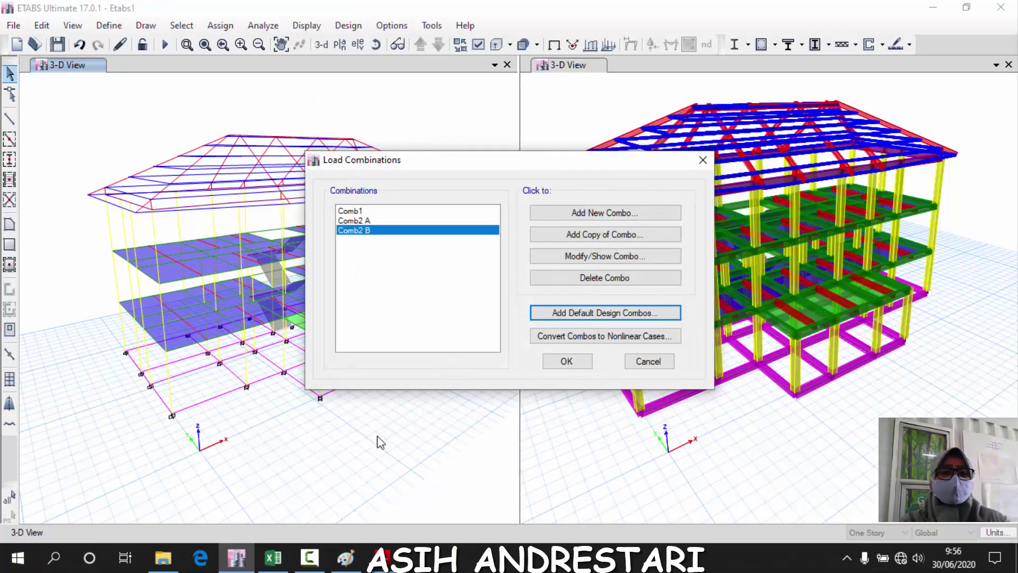
Start a new load combination named Comb3 A, checking its definition in the Excel table
click(618, 212)
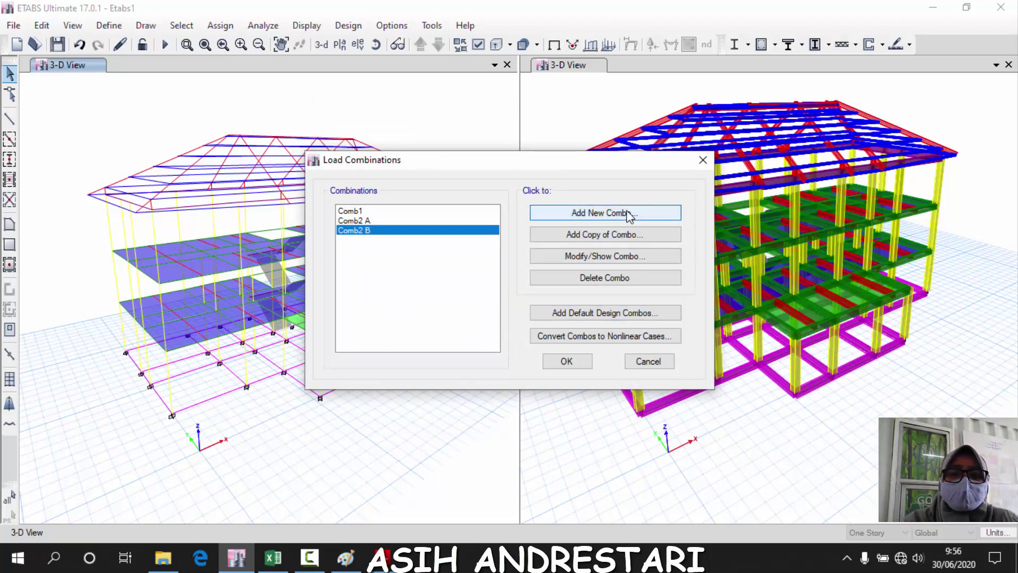
click(274, 557)
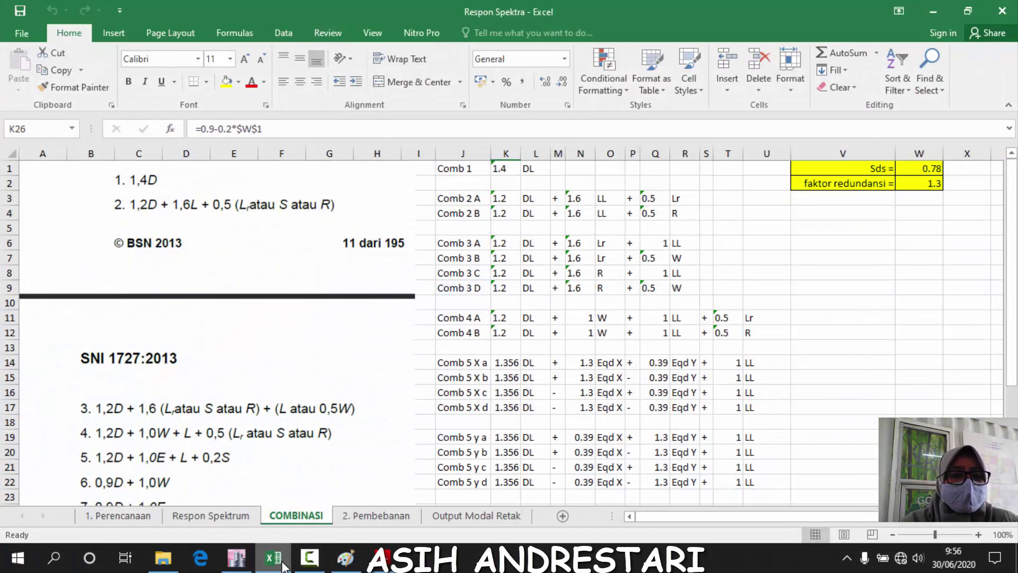
click(284, 566)
text(Comb3 A)
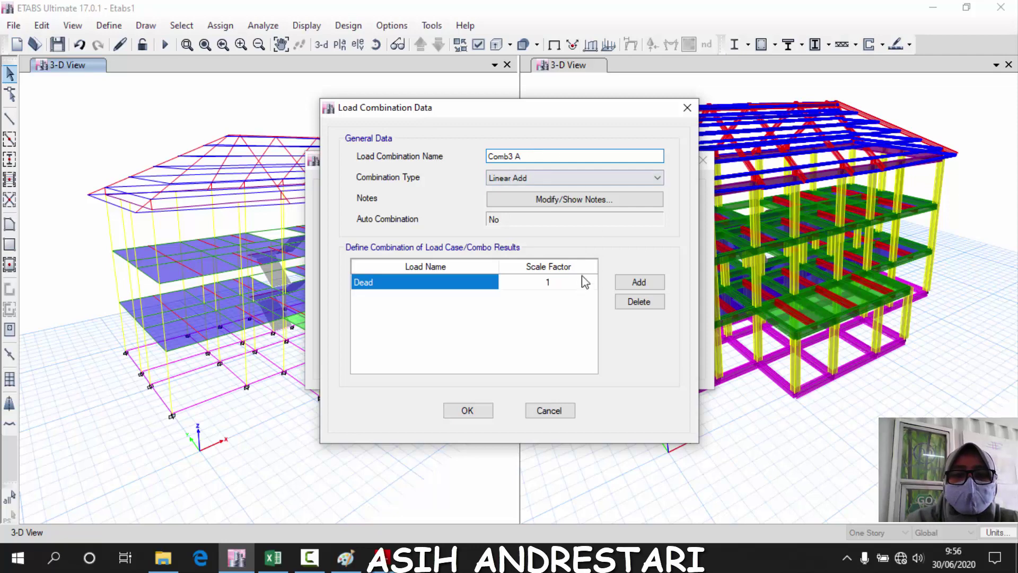
Change the first load of Comb3 A to DL with a scale factor of 1,2
click(491, 281)
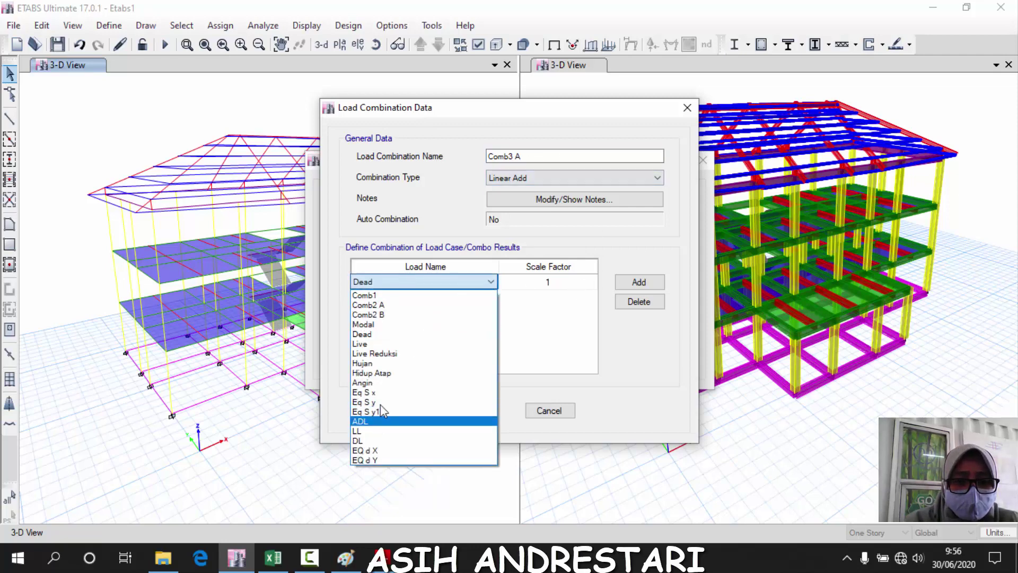
click(377, 440)
click(556, 282)
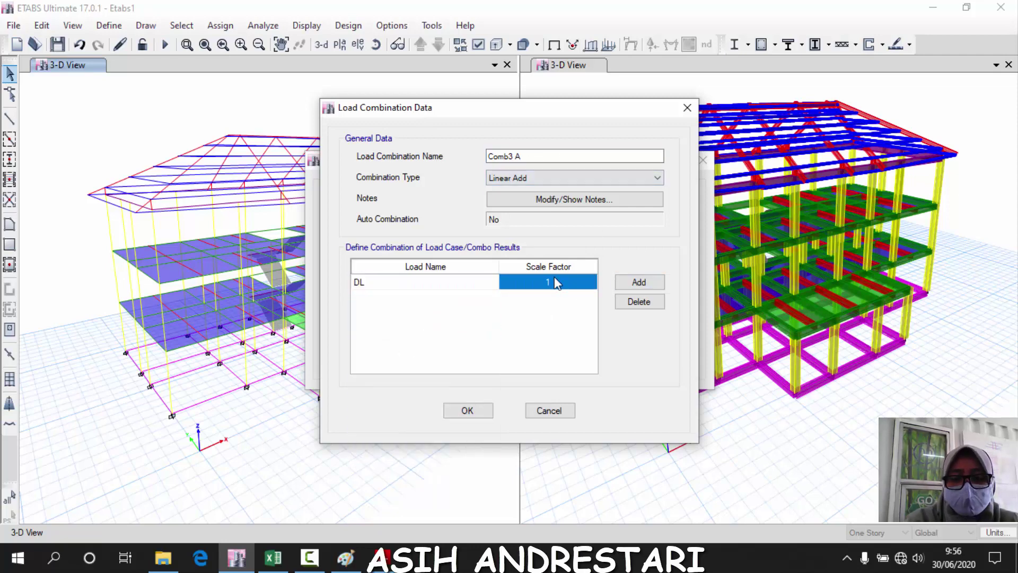
click(556, 282)
text(,2)
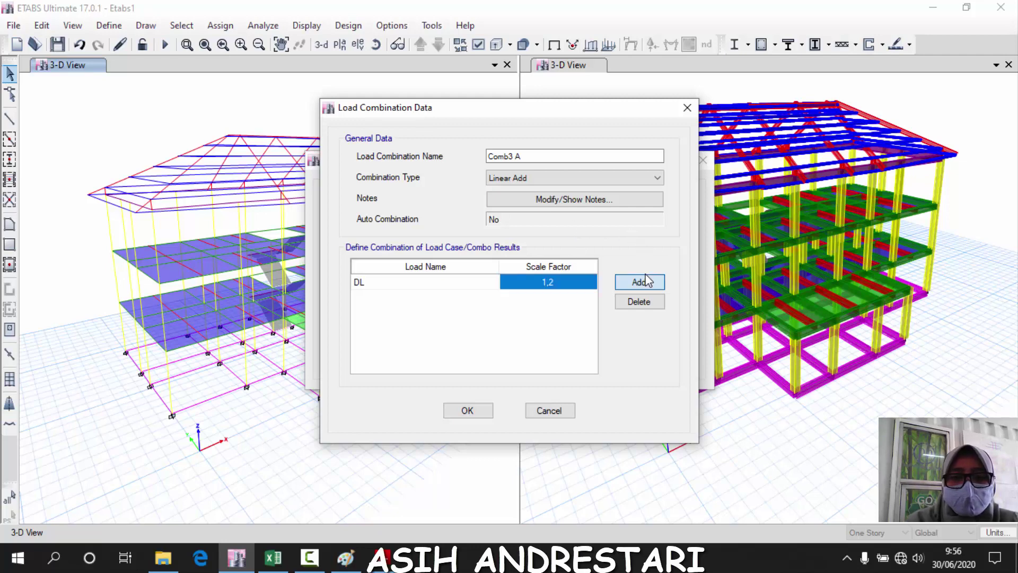
Add Hidup Atap with a scale factor of 1,6 as the second load of Comb3 A, per the Excel table
click(643, 282)
click(289, 561)
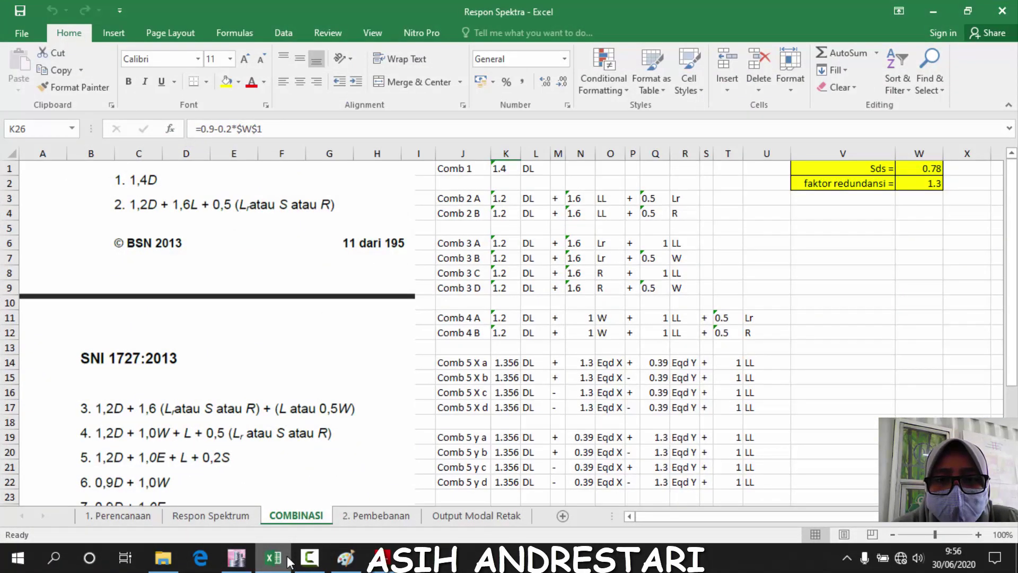
click(289, 561)
click(421, 298)
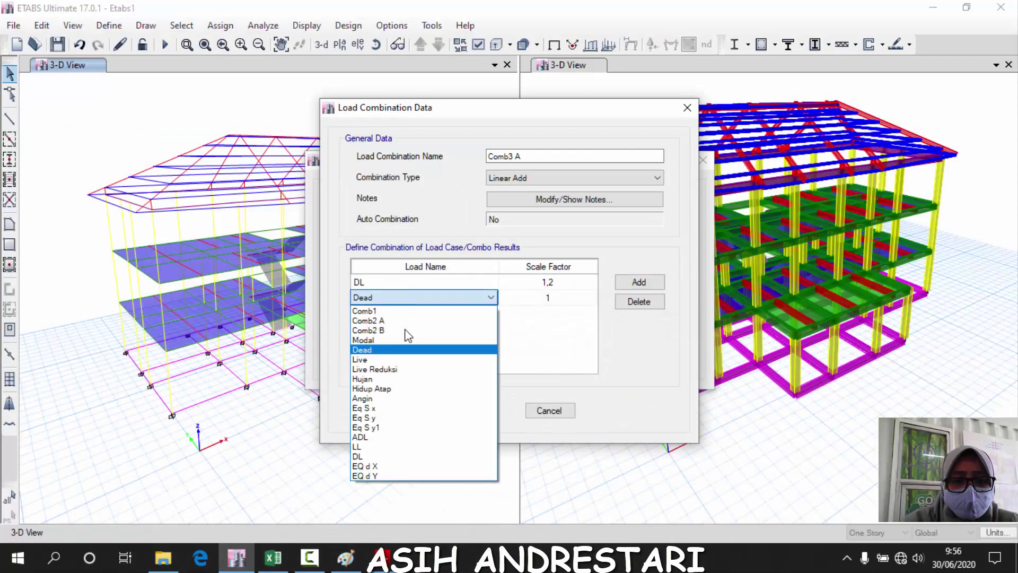
click(371, 389)
click(573, 300)
click(573, 301)
text(,6)
Add LL with scale factor 1 as the third load of Comb3 A, verify it against the Excel table and save the combination
click(638, 284)
click(269, 563)
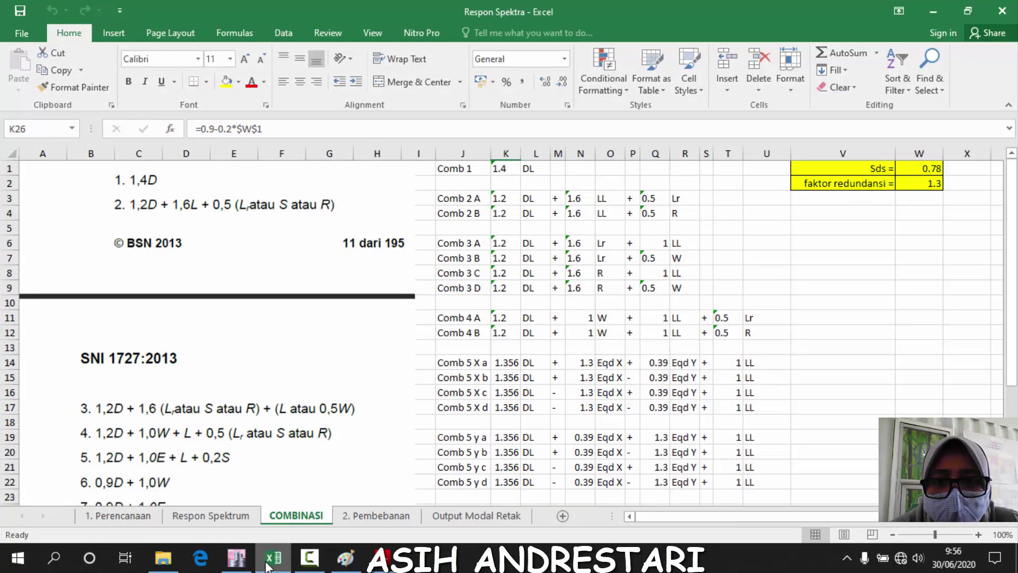
click(272, 560)
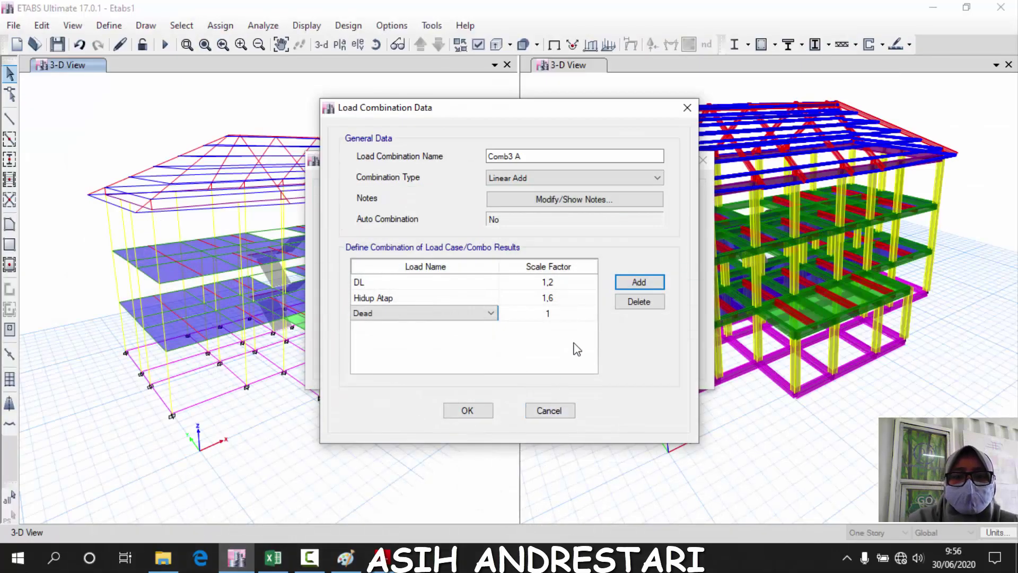
click(454, 314)
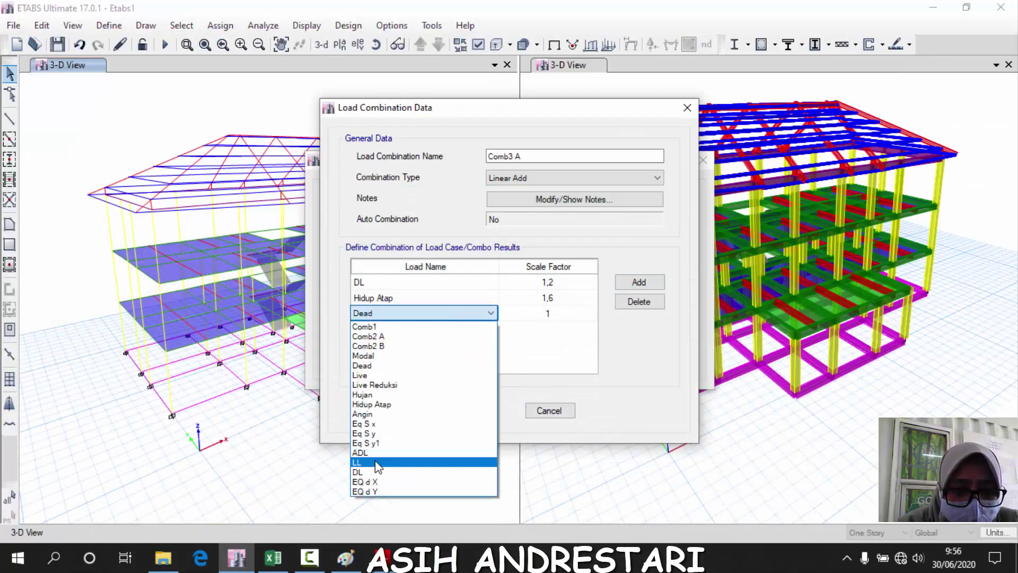
click(378, 463)
click(273, 558)
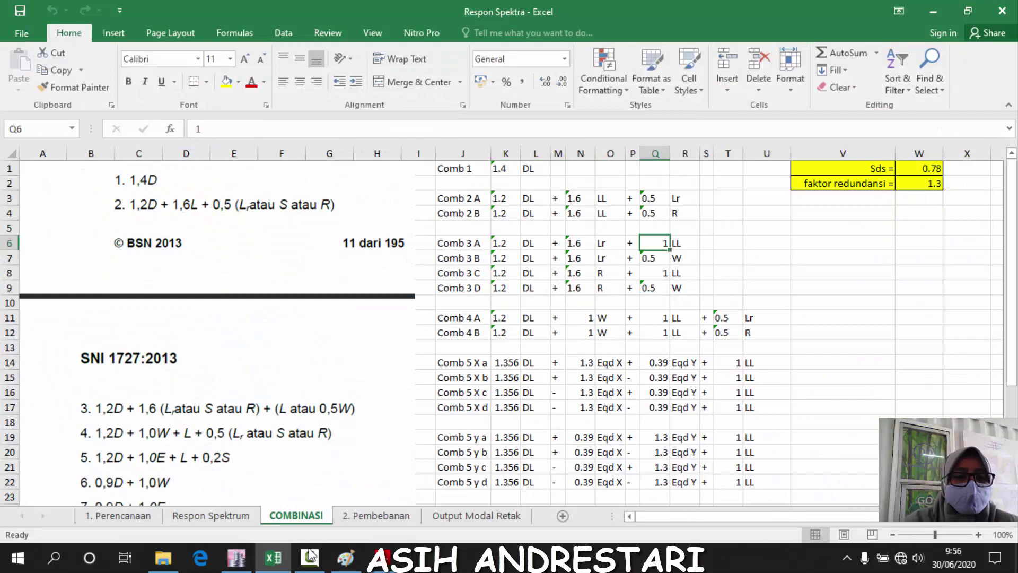
click(273, 557)
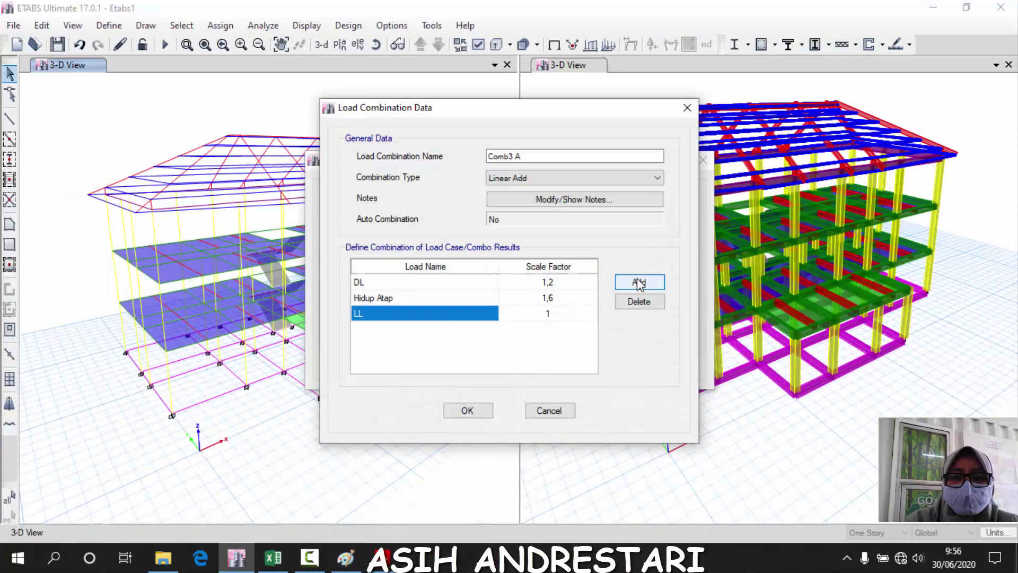
click(273, 558)
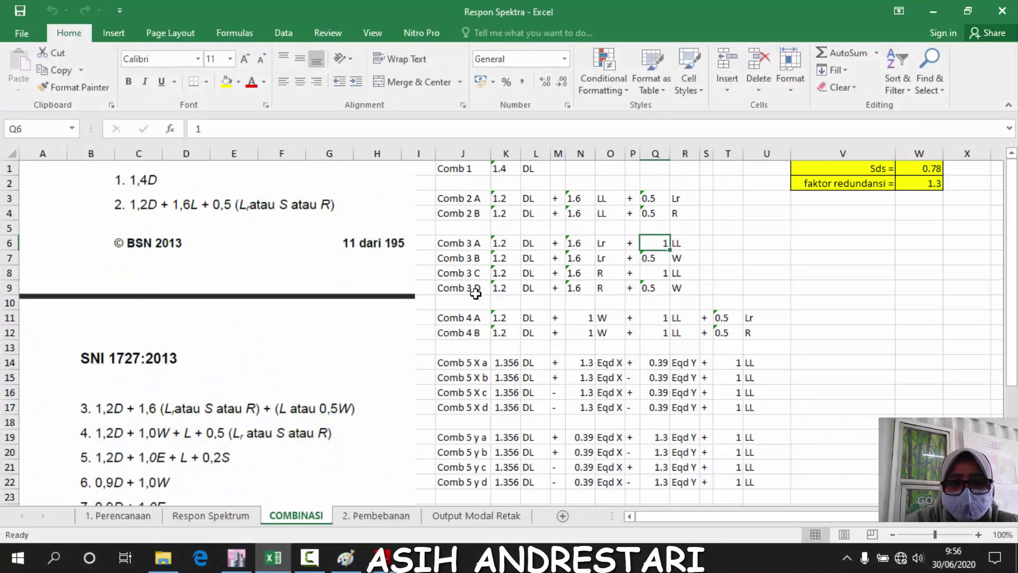
click(237, 557)
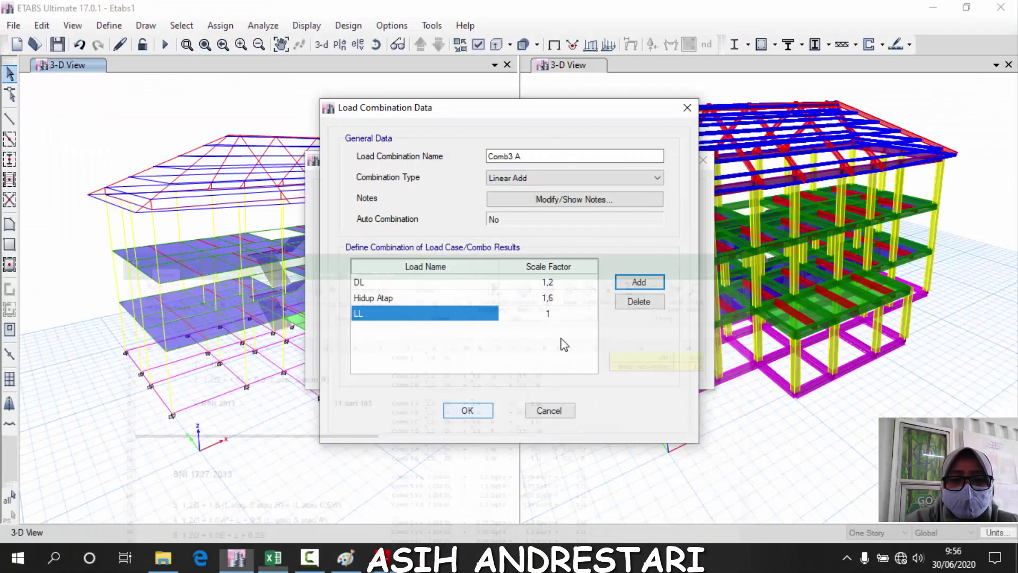
click(469, 411)
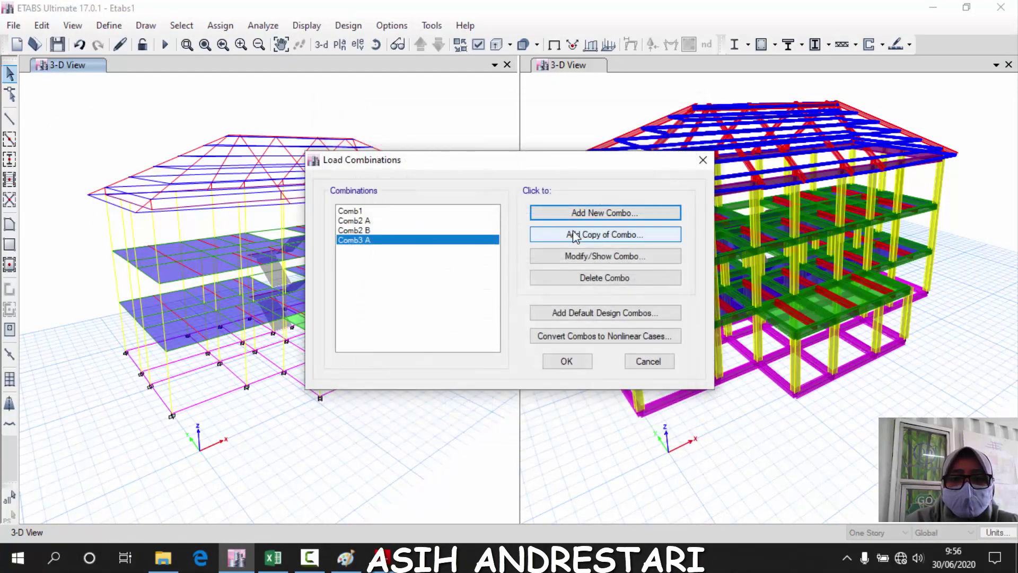
Copy combination Comb3 A and name the copy Comb3 B
click(590, 235)
drag(534, 157, 517, 160)
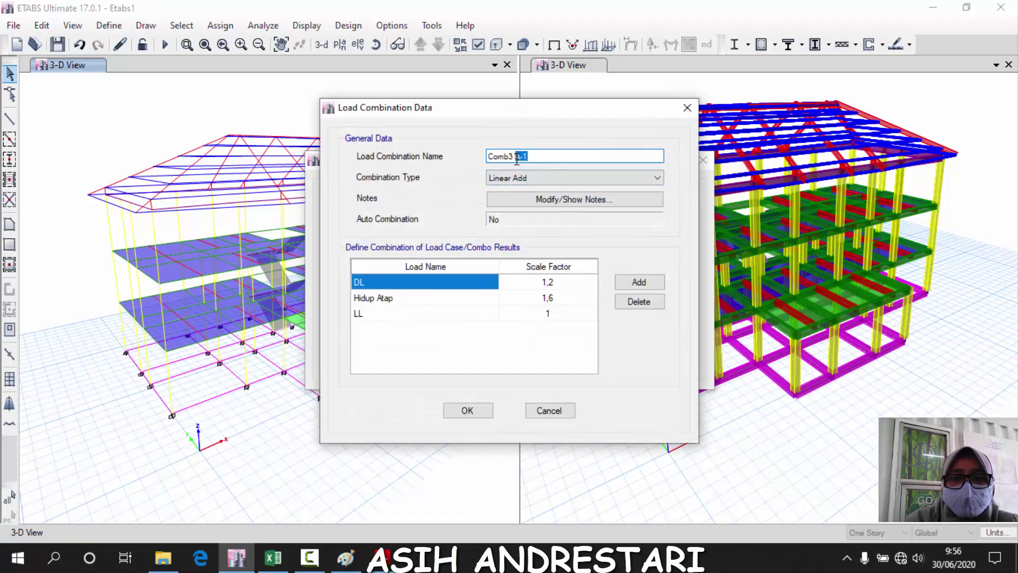
text(B)
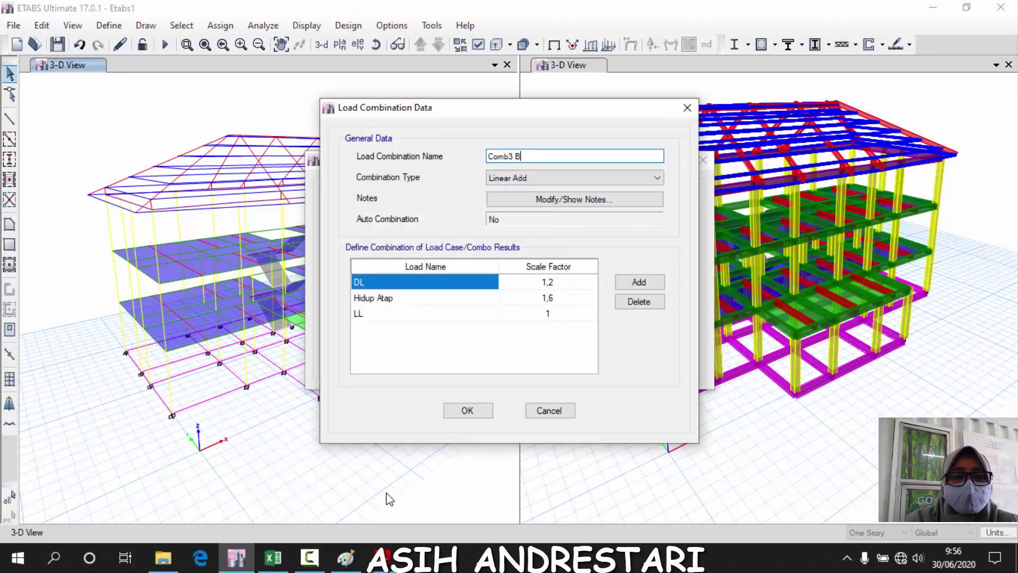
Following the Excel table, change the LL row of Comb3 B to Angin with scale factor 0,5 and save the combination
click(274, 560)
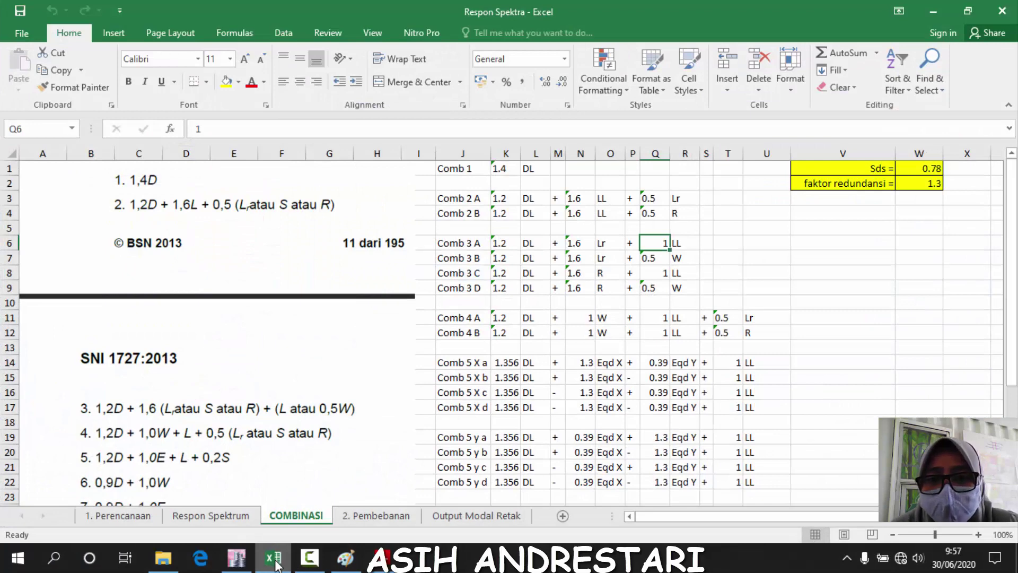
click(274, 560)
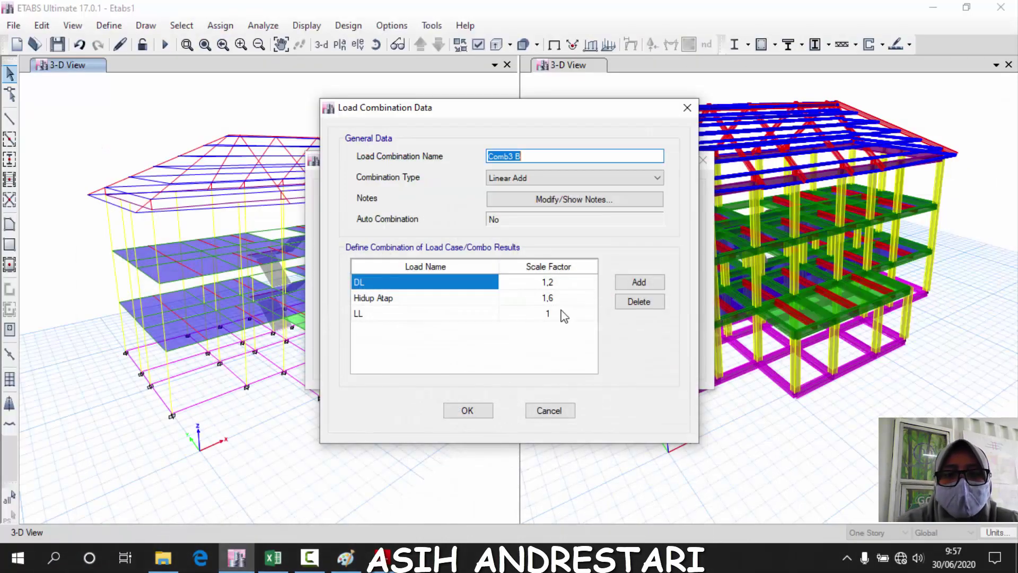
click(567, 314)
text(0,5)
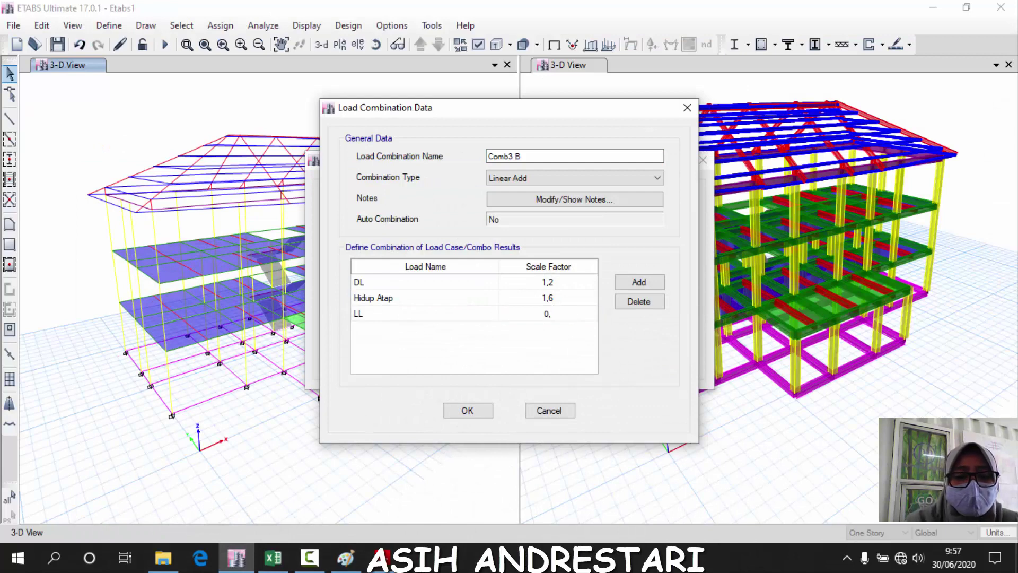
click(418, 314)
click(419, 313)
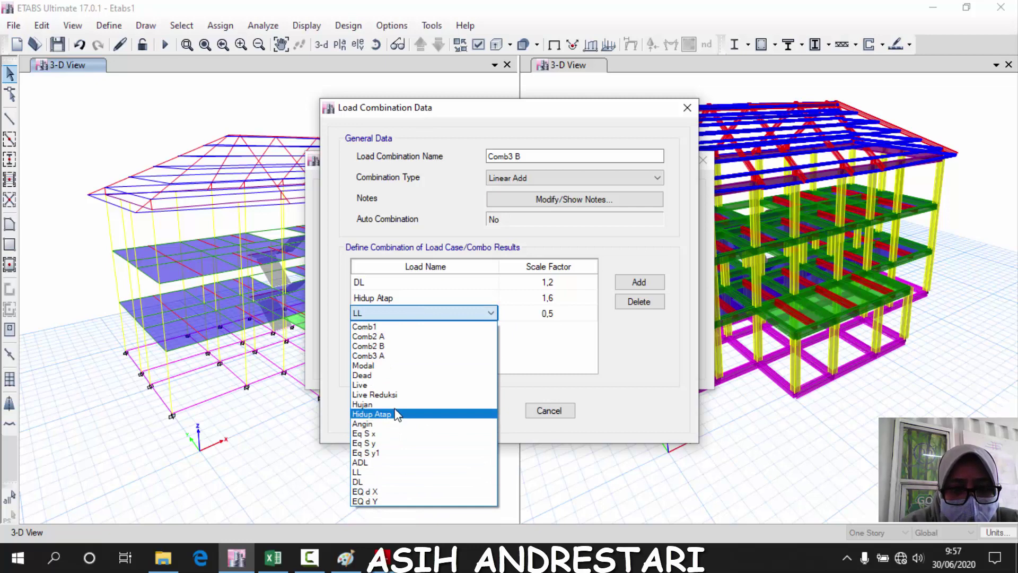
click(384, 424)
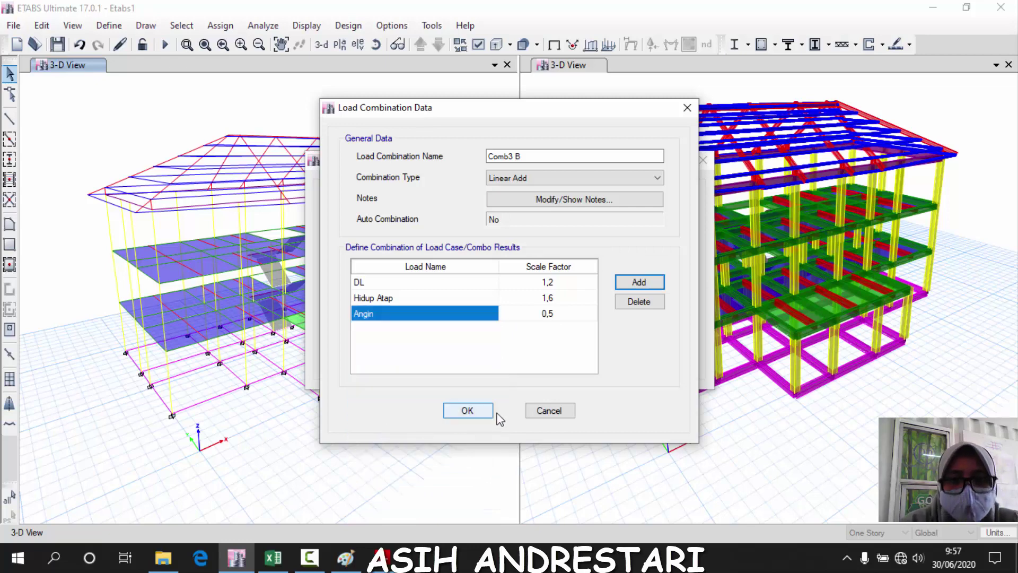
click(489, 415)
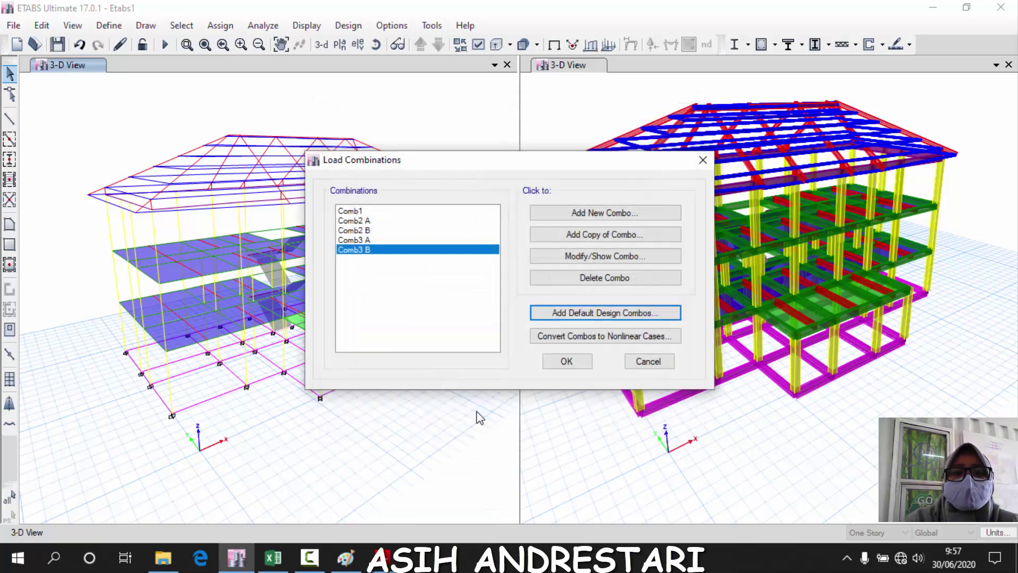
Check the Comb 3 C row in the Excel table, copy combination Comb3 A in ETABS and name the copy Comb3 C
click(273, 557)
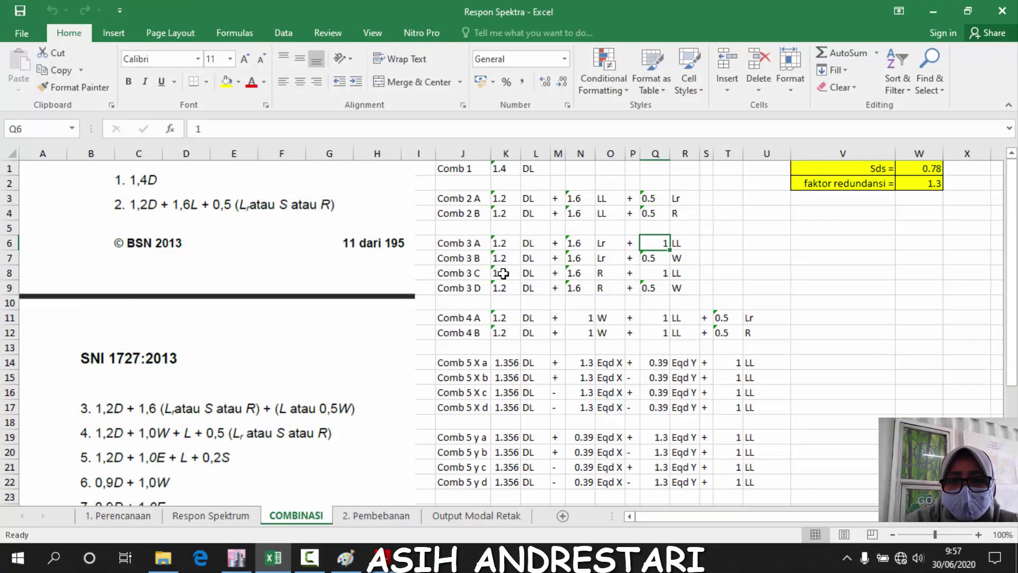
click(604, 274)
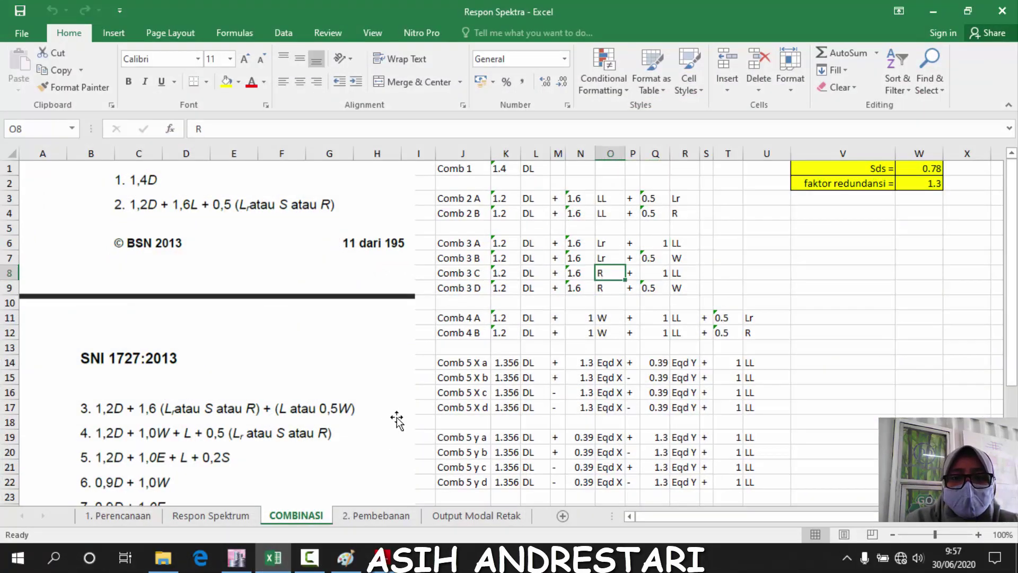
click(273, 556)
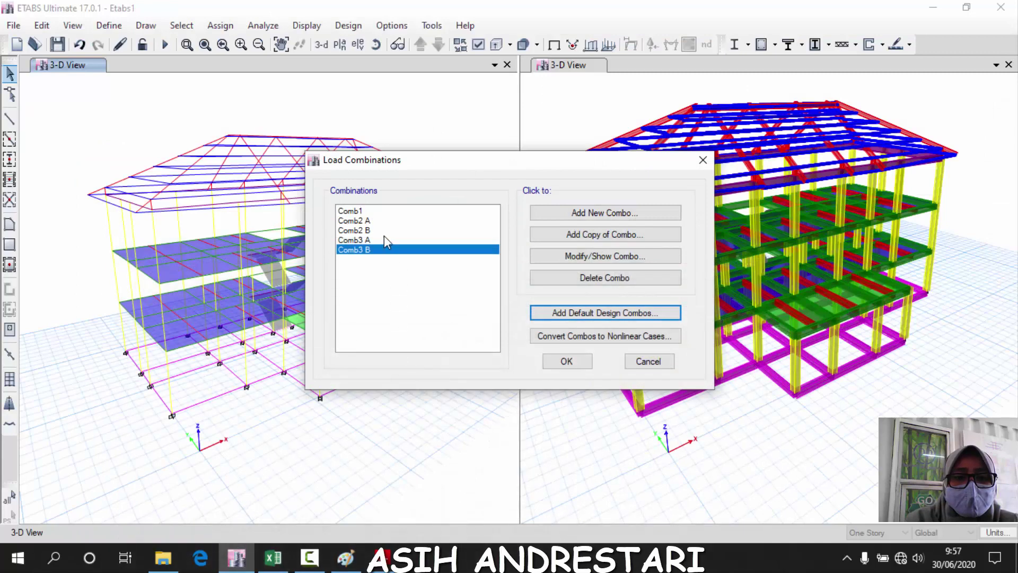
click(389, 240)
click(587, 235)
click(526, 155)
text(C)
Following the Excel table, change the Hidup Atap row of Comb3 C to Hujan and save the combination
click(425, 297)
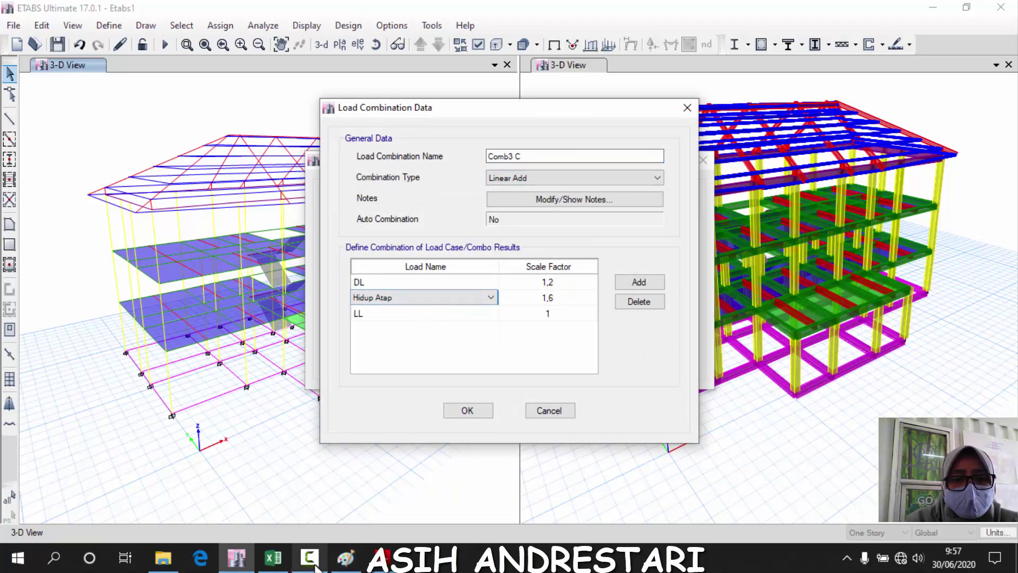
click(274, 563)
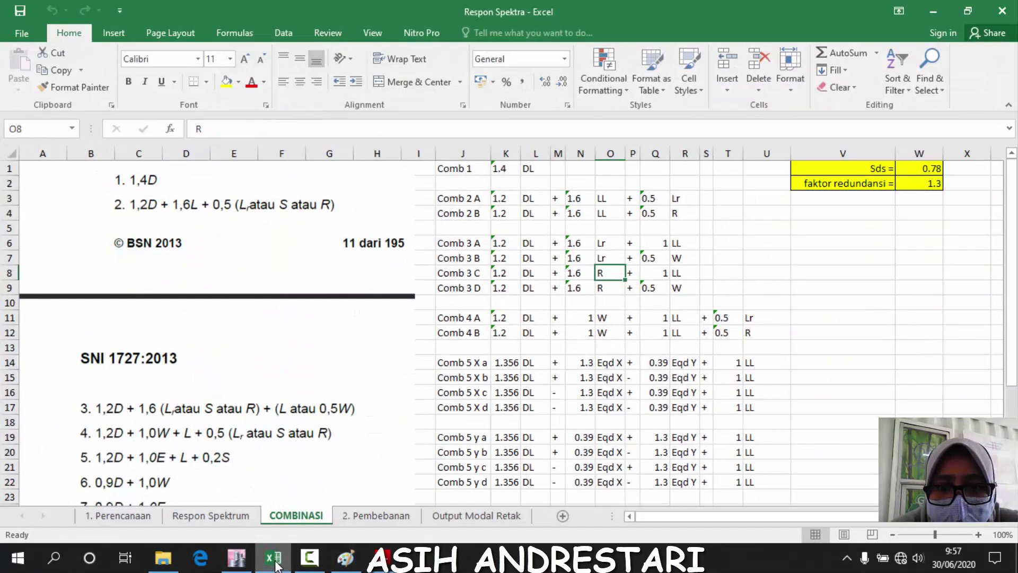
click(274, 563)
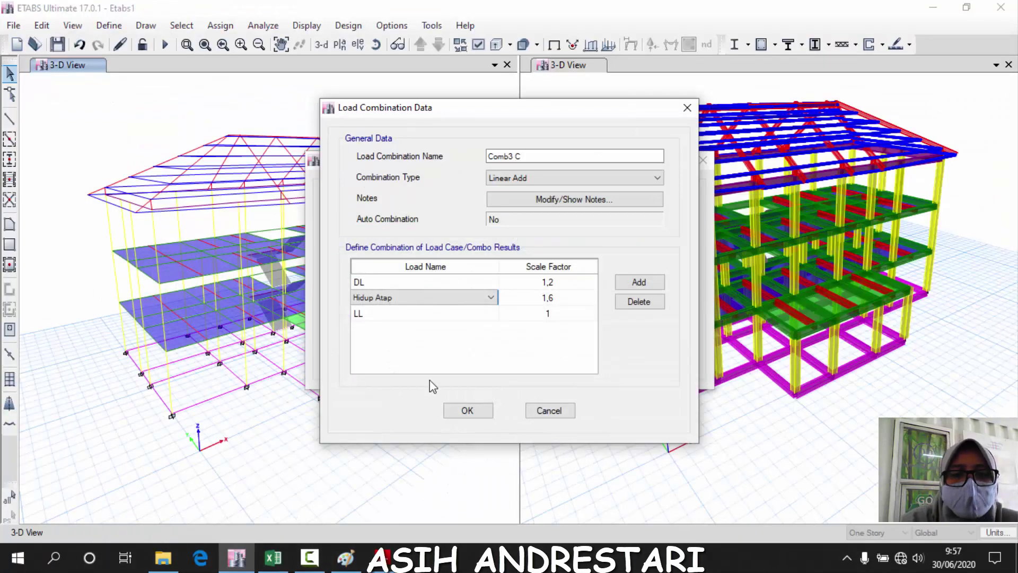
click(454, 299)
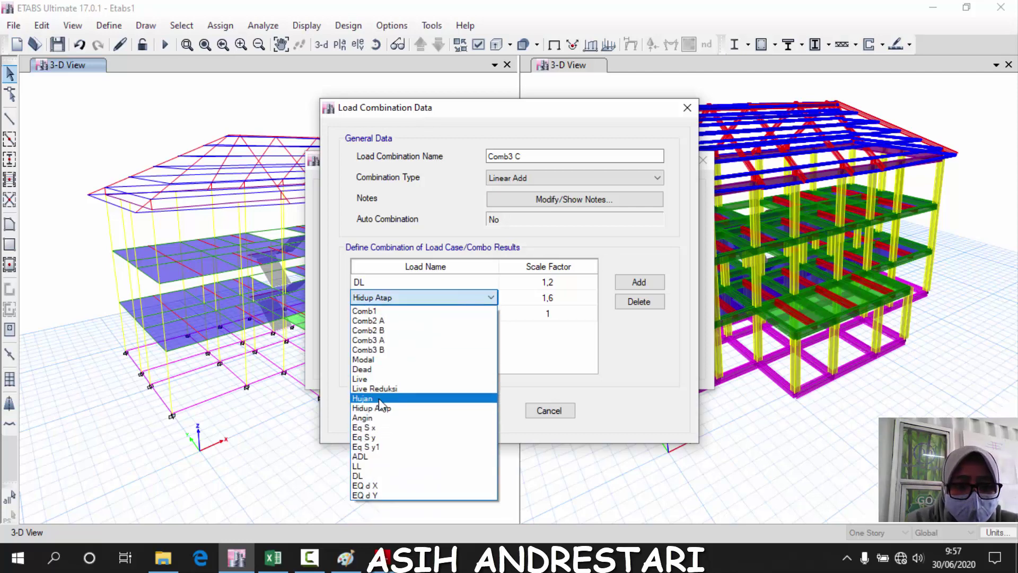
click(371, 389)
click(467, 411)
Copy combination Comb3 B and name the copy Comb3 D
click(378, 249)
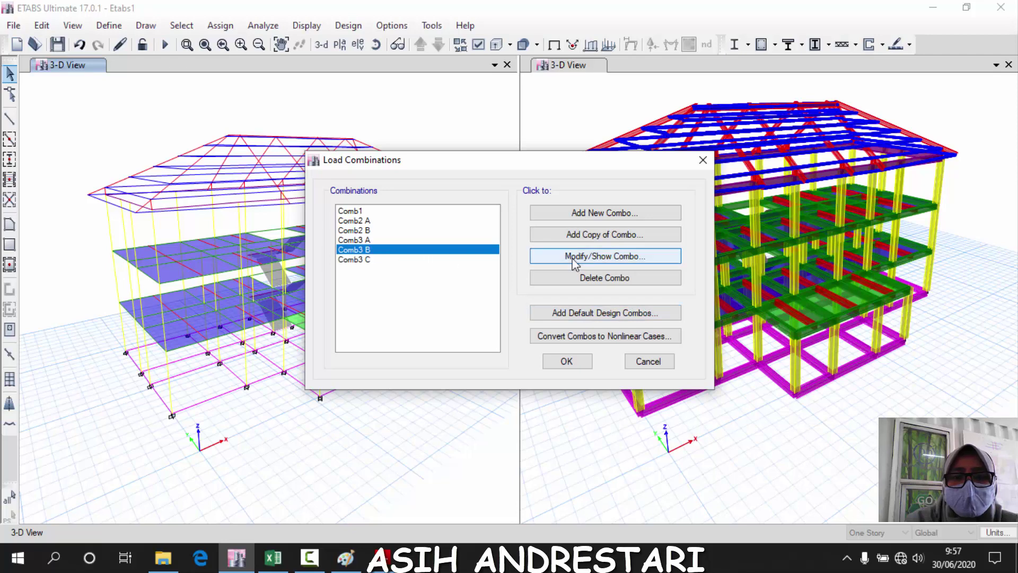
click(570, 241)
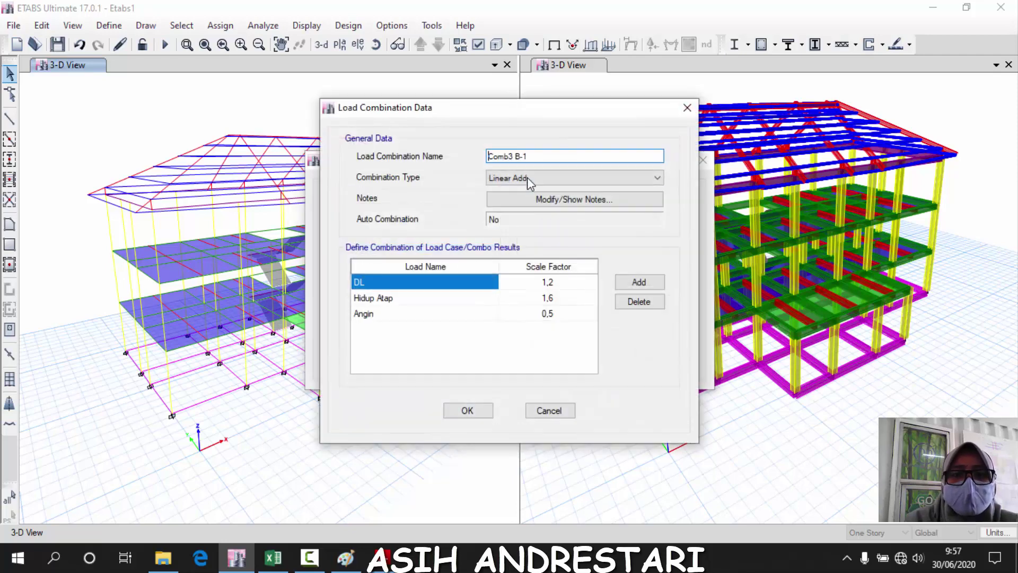
drag(528, 156, 515, 156)
text(D)
Change the Hidup Atap row of Comb3 D to Hujan and save the combination
click(417, 298)
click(423, 298)
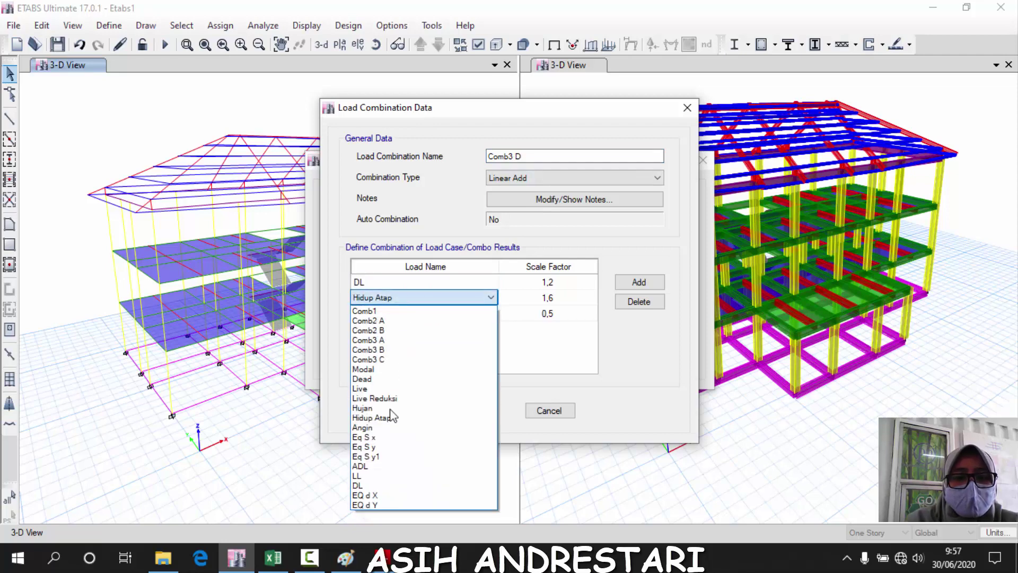
click(366, 408)
click(470, 412)
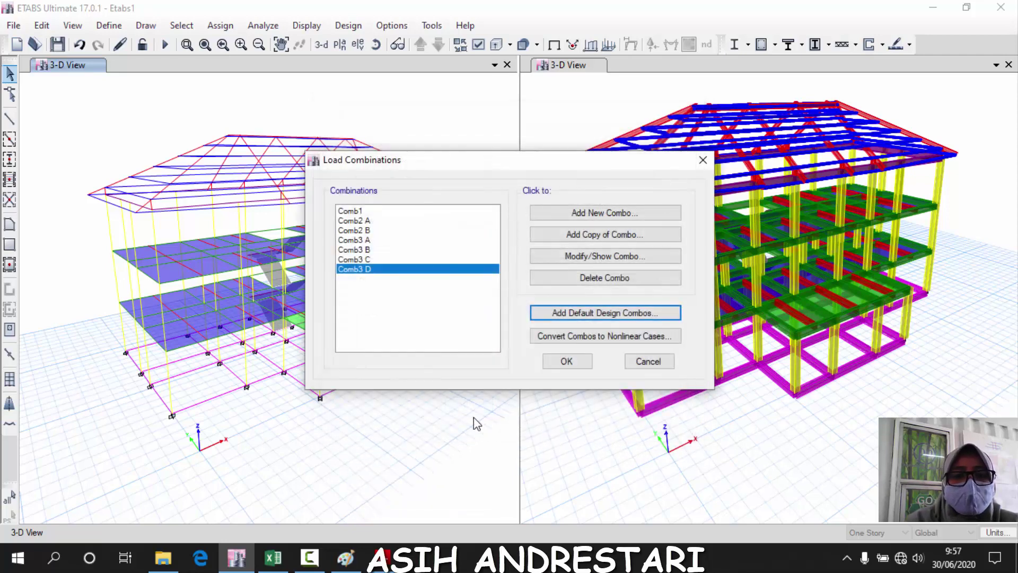
Review the Comb 4 rows in the Excel table and create a new ETABS load combination named Comb4 A
click(273, 557)
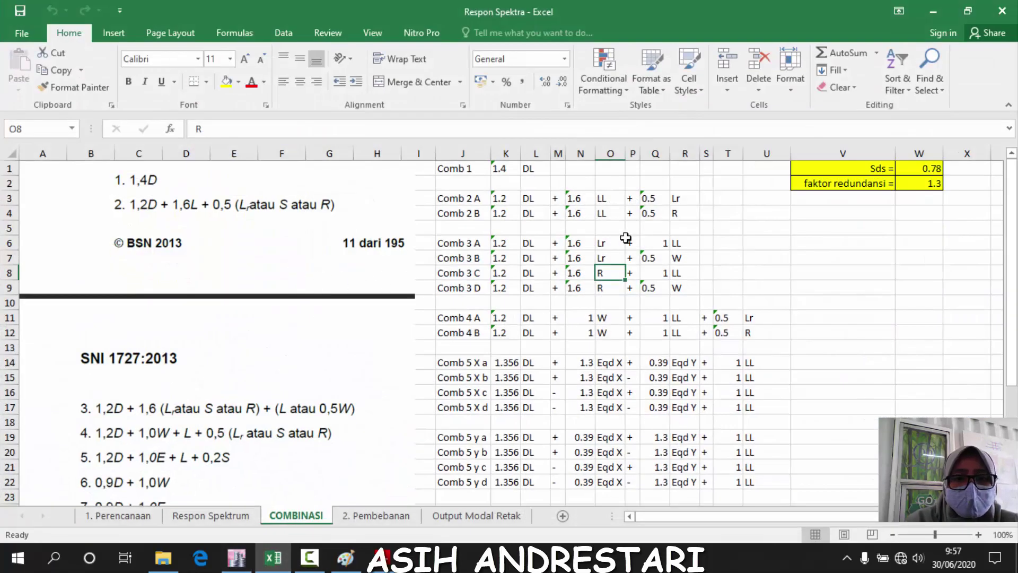
scroll(675, 275, down, 1)
scroll(675, 275, down, 3)
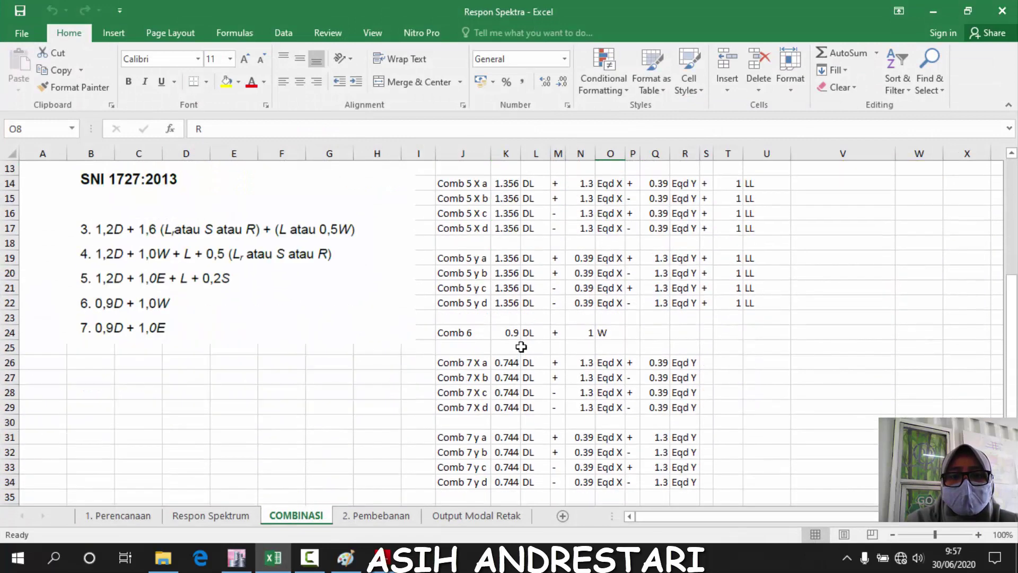
scroll(511, 312, up, 2)
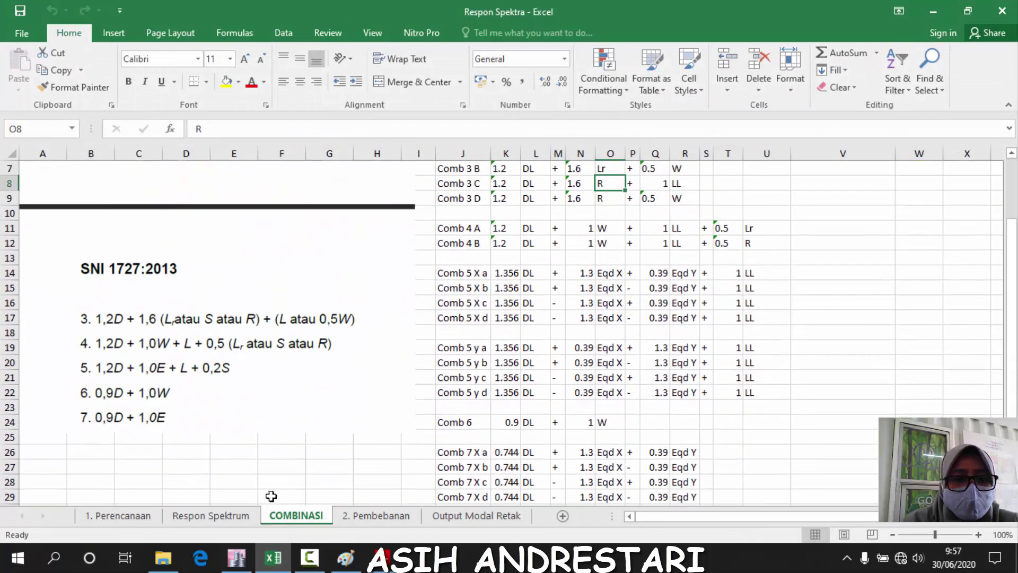
click(279, 570)
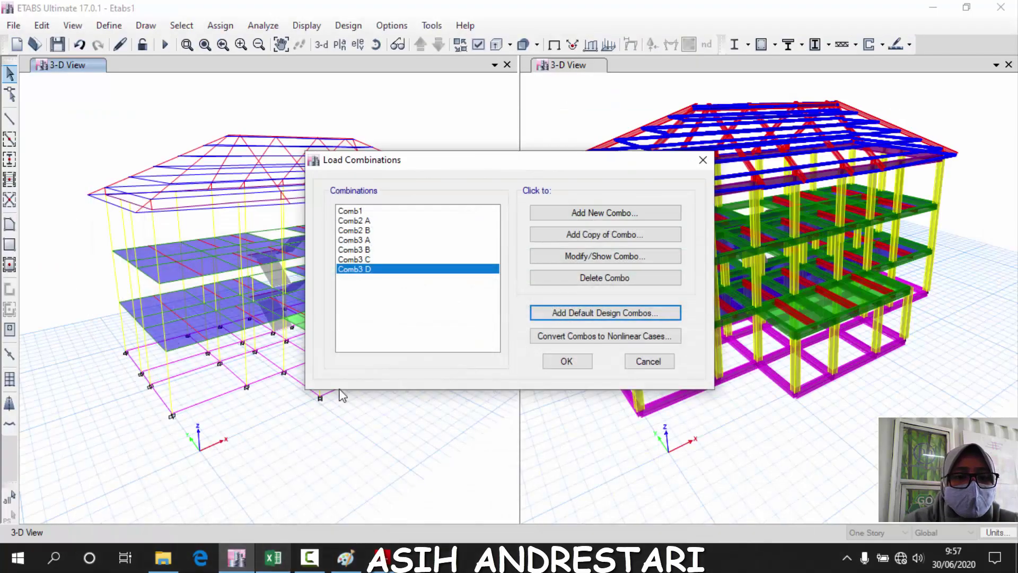
click(610, 212)
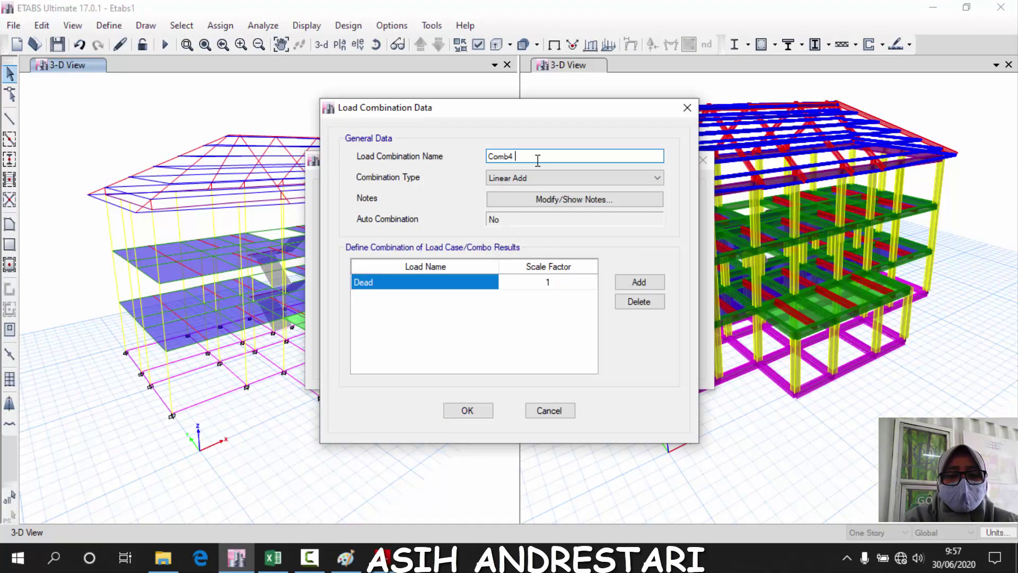
click(274, 560)
click(273, 561)
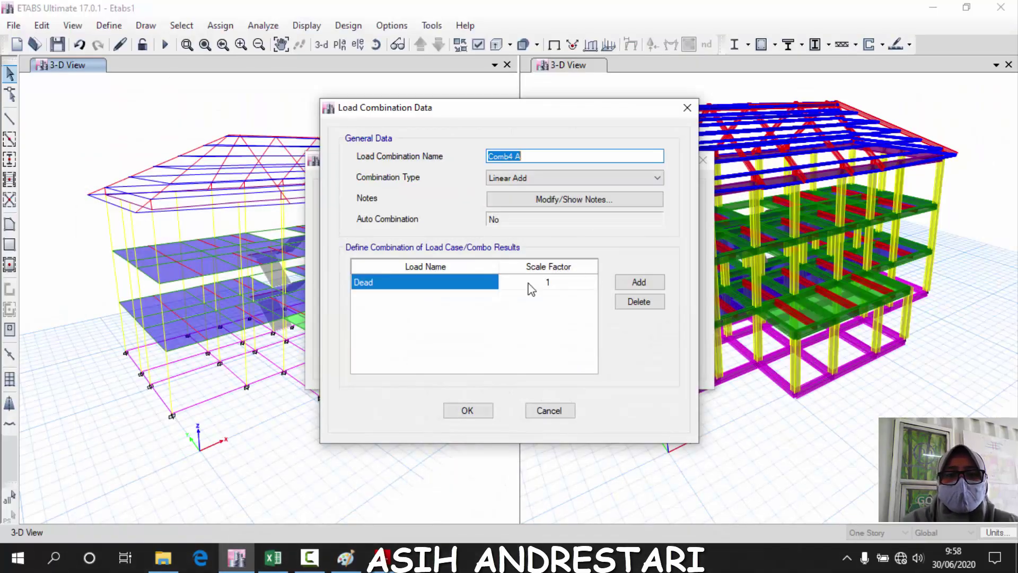
Set the first load of Comb4 A to DL with a scale factor of 1,2
click(483, 284)
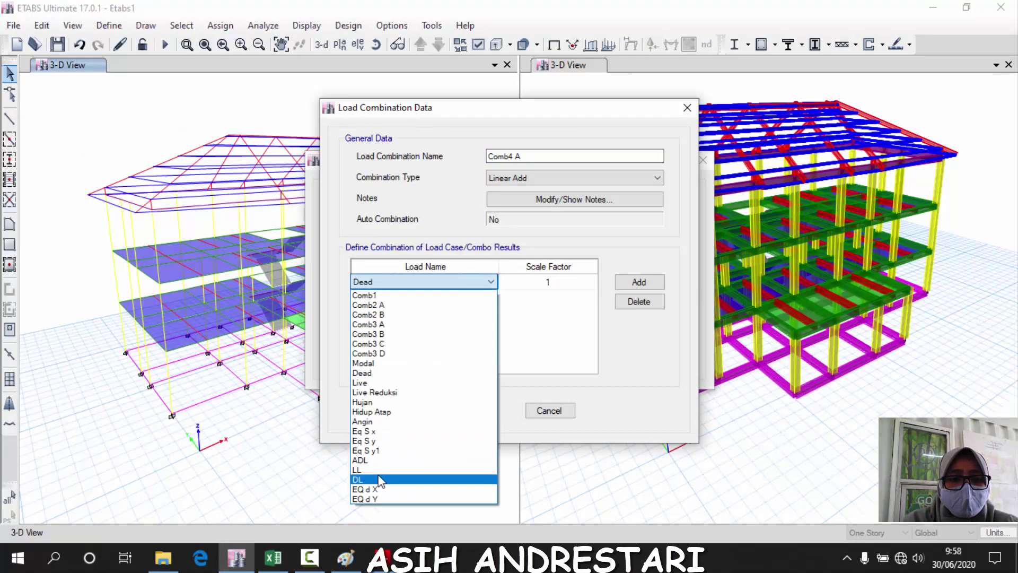
click(461, 479)
click(571, 285)
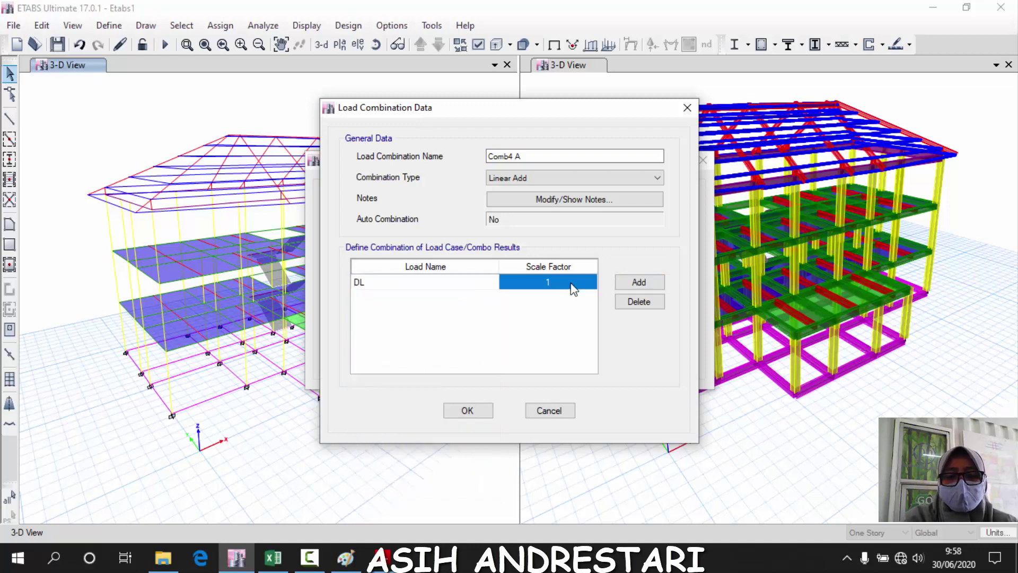
text(1,2)
Add Angin with scale factor 1 as the second load of Comb4 A, per the Excel table
click(639, 282)
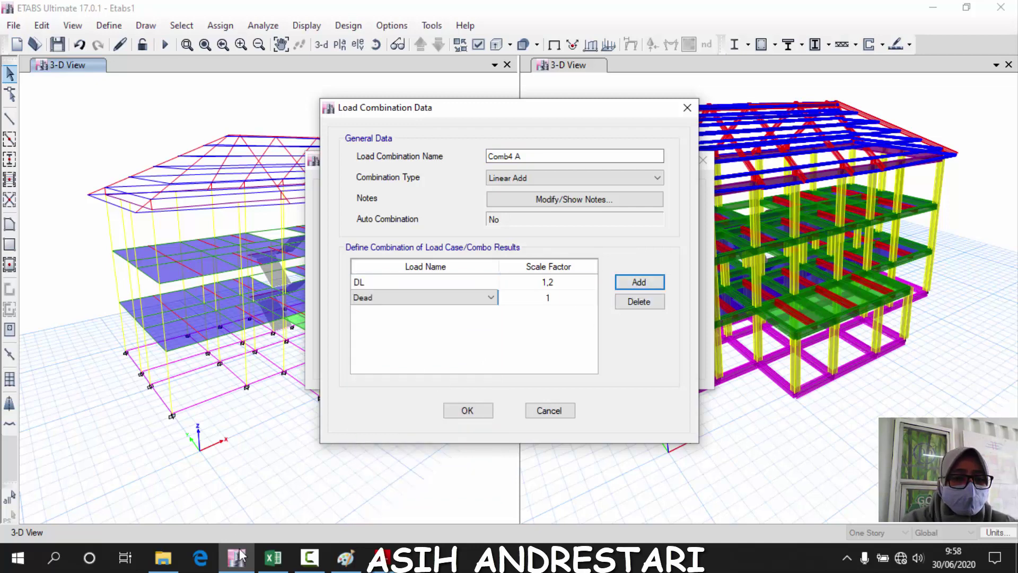
click(281, 561)
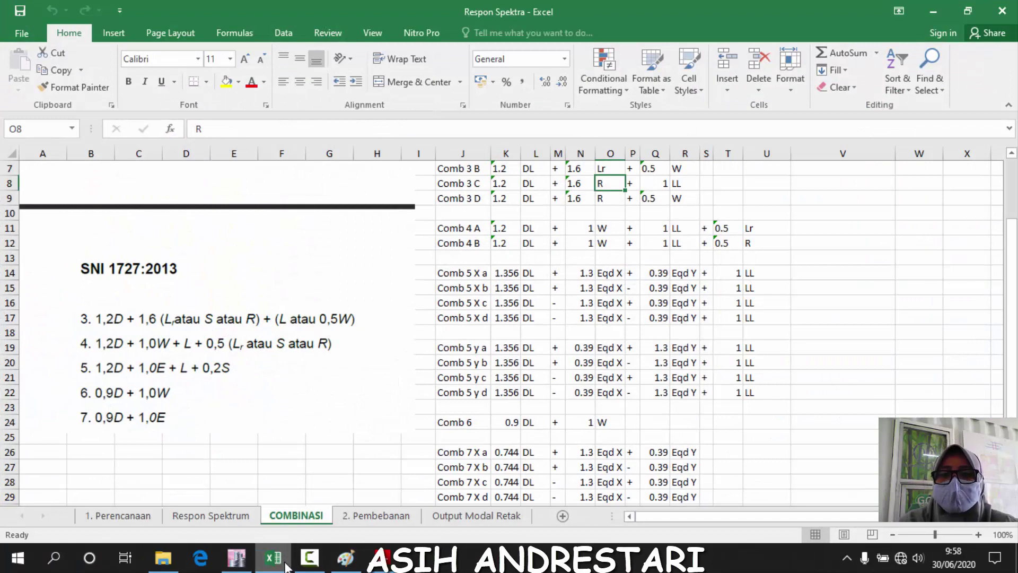
click(285, 564)
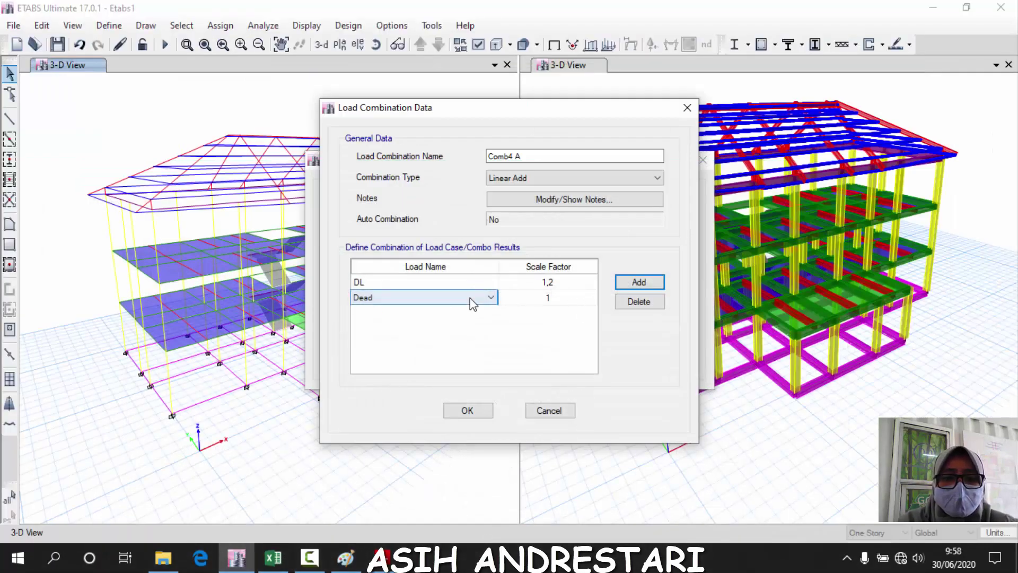
click(473, 299)
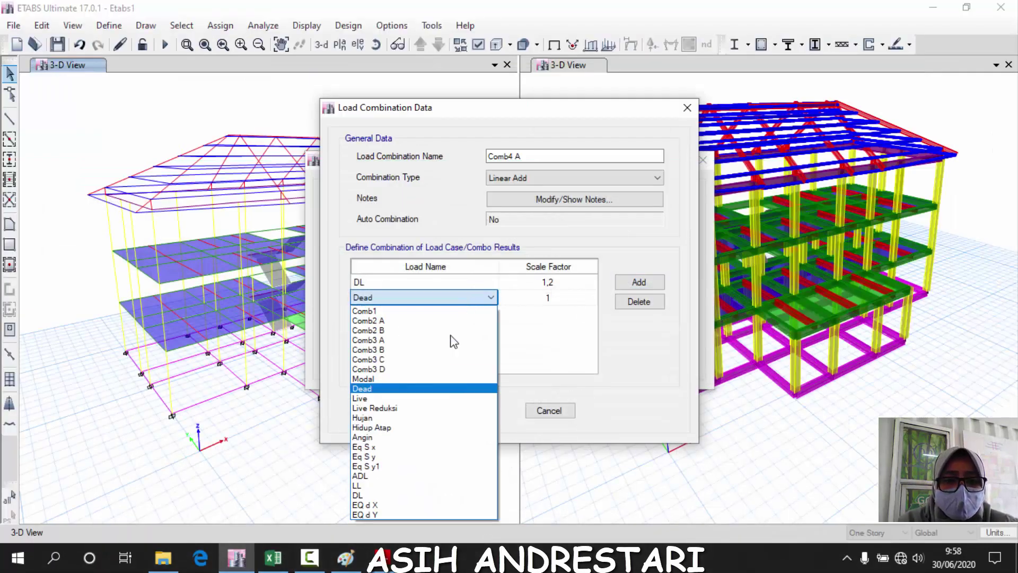
click(391, 438)
Add LL with scale factor 1 as the third load of Comb4 A, per the Excel table
click(638, 282)
click(277, 562)
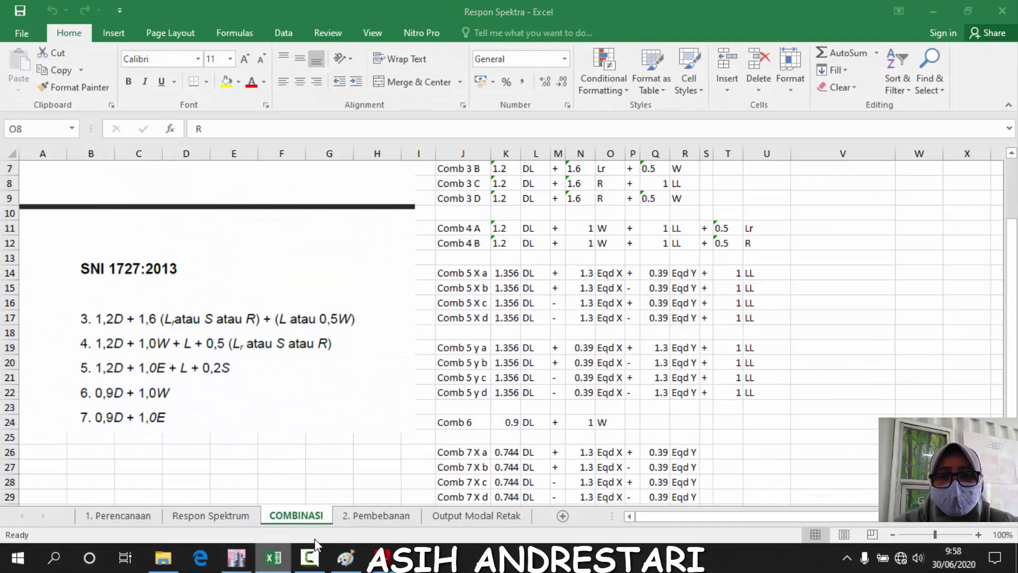
click(275, 562)
click(450, 313)
click(372, 501)
Add Hidup Atap with scale factor 0,5 as the fourth load of Comb4 A, per the Excel table, and save the combination
click(636, 286)
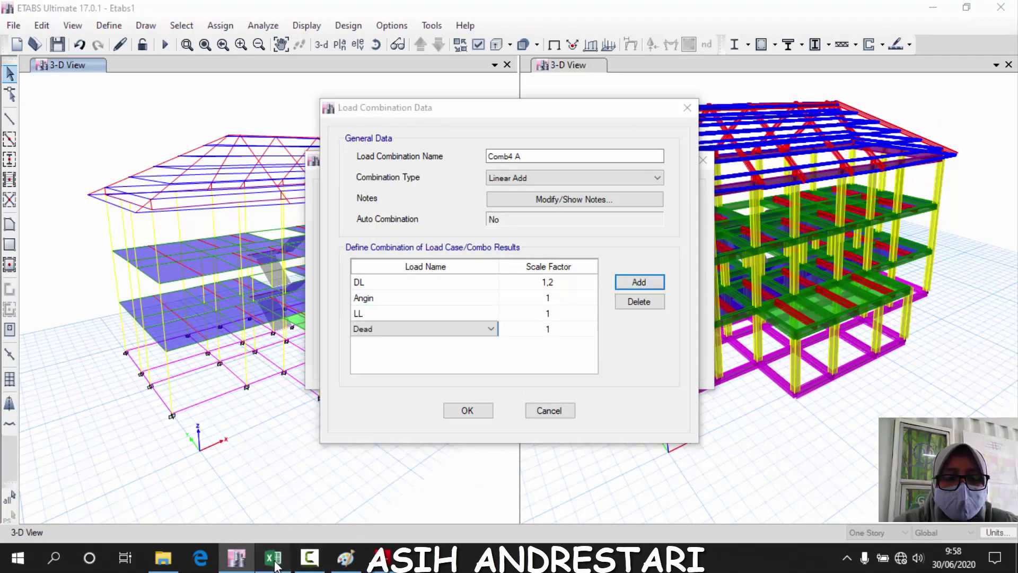
click(273, 558)
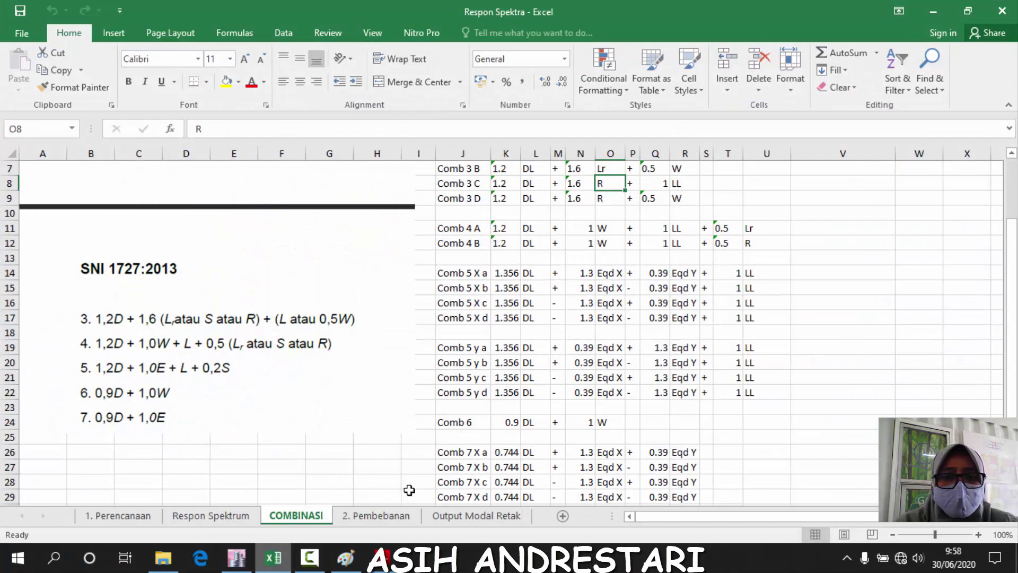
click(274, 558)
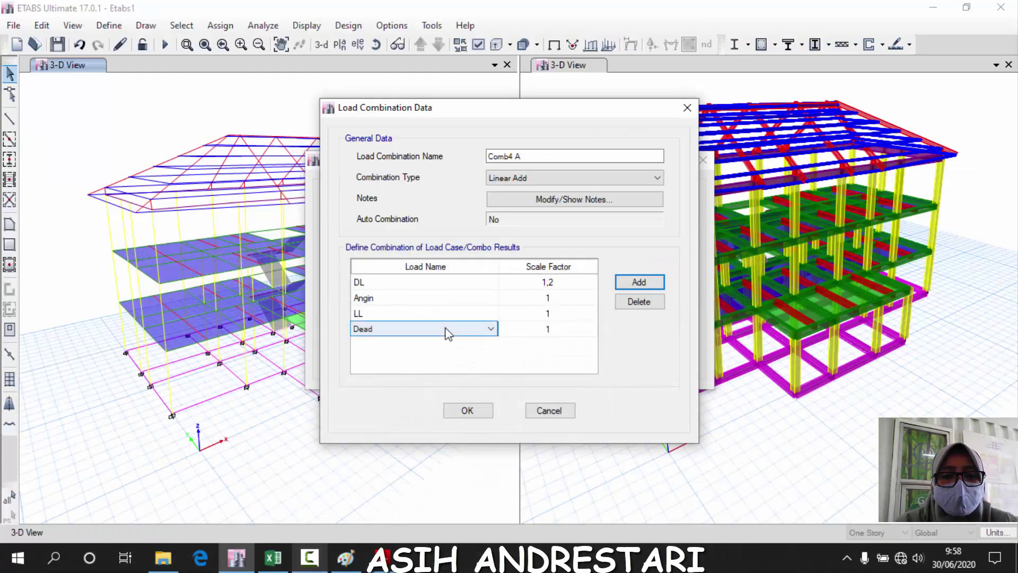
click(446, 330)
click(404, 459)
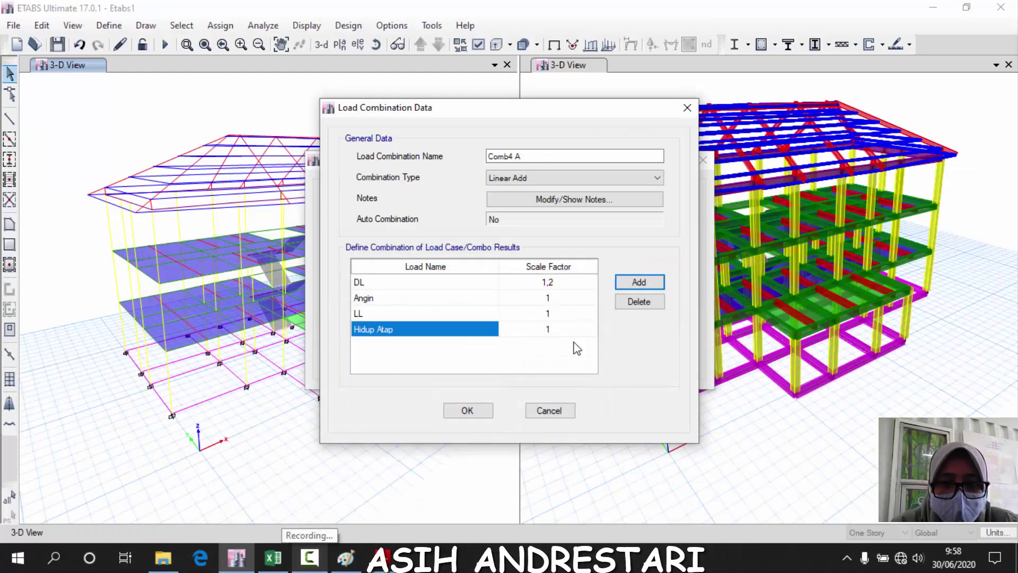
click(579, 332)
text(0,5)
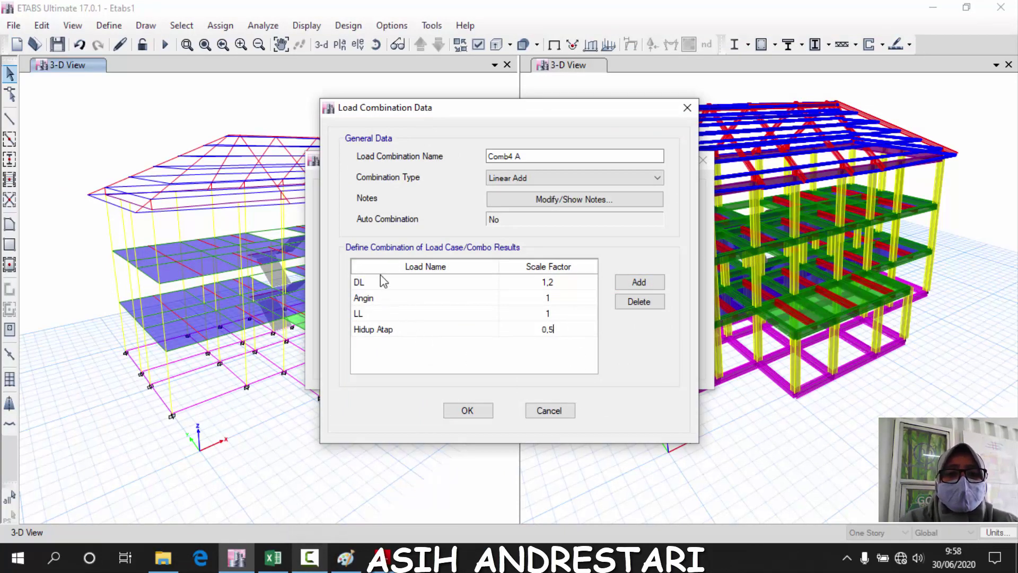
key(Return)
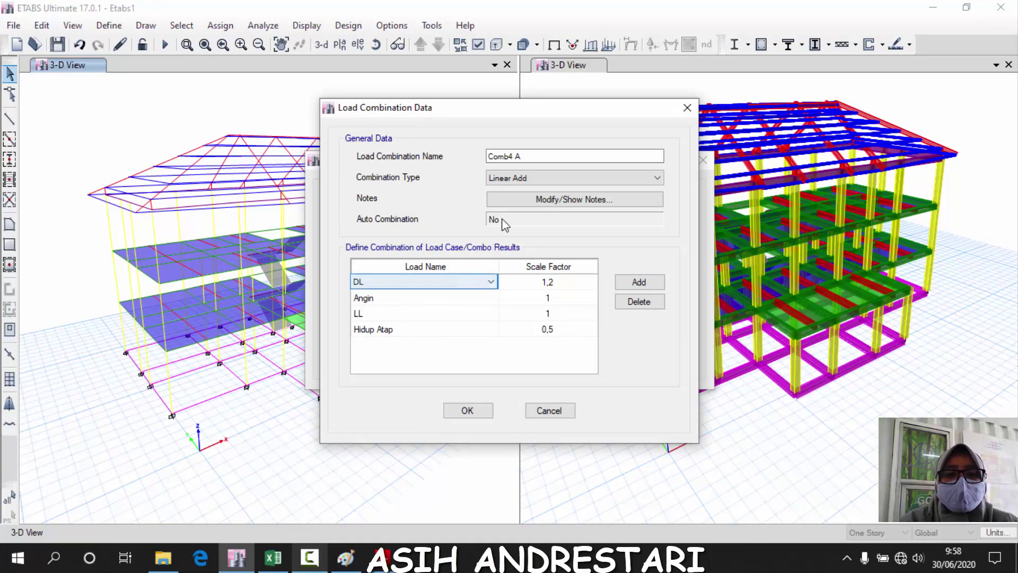
click(467, 410)
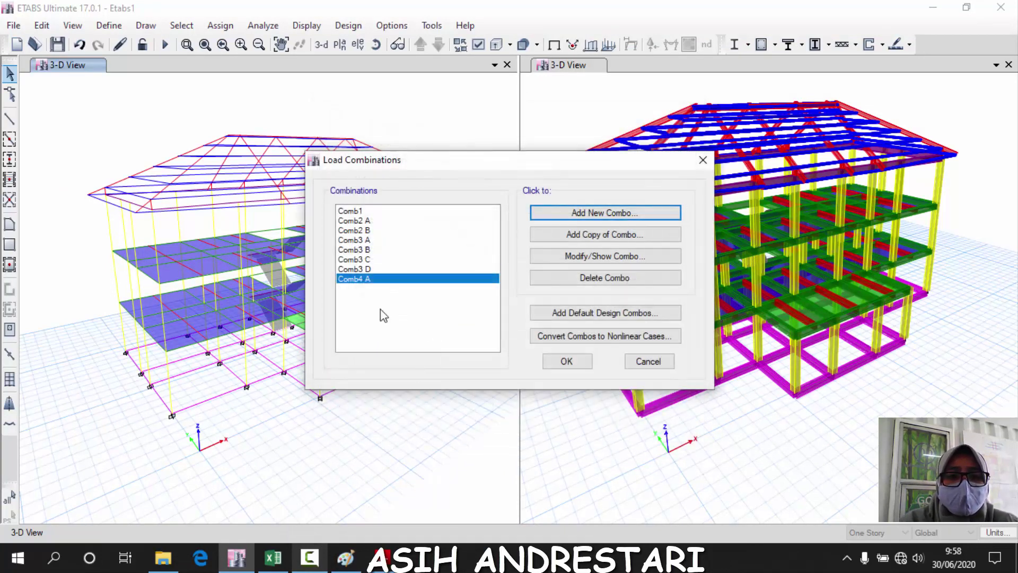
Copy Comb4 A as Comb4 B with Hujan in place of the Hidup Atap load, per the Excel table, and save the combination
click(273, 558)
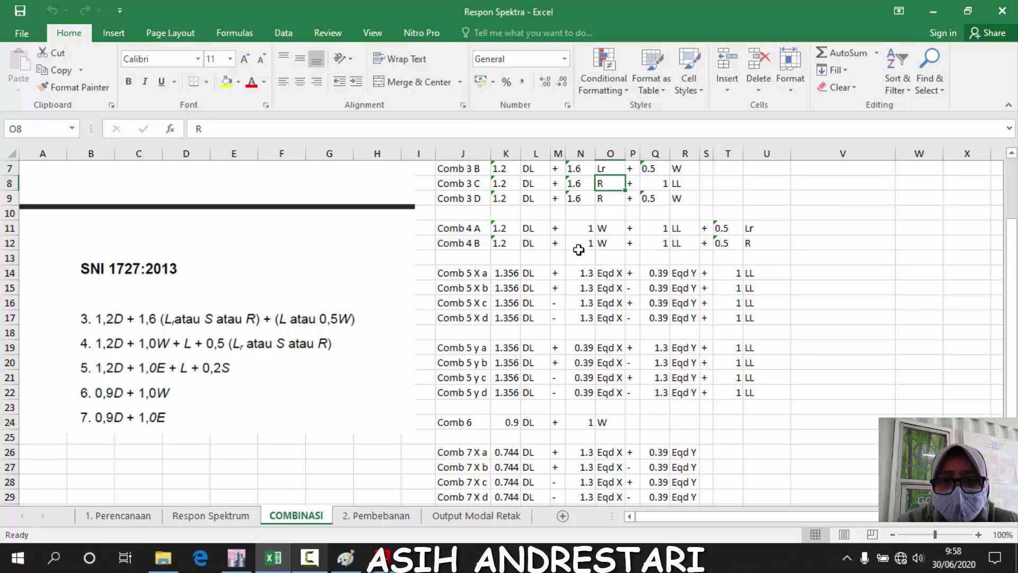
click(282, 557)
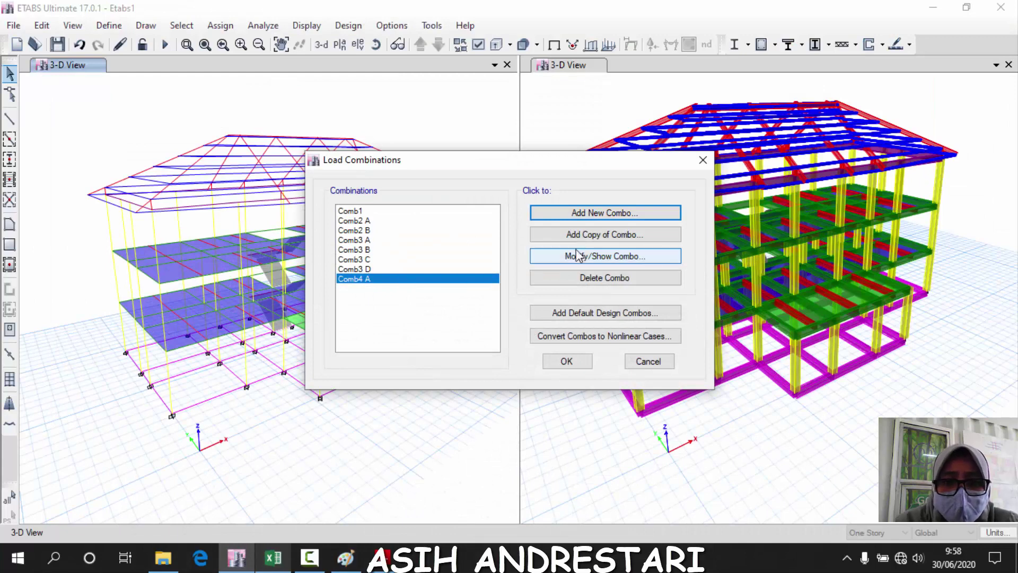
click(596, 235)
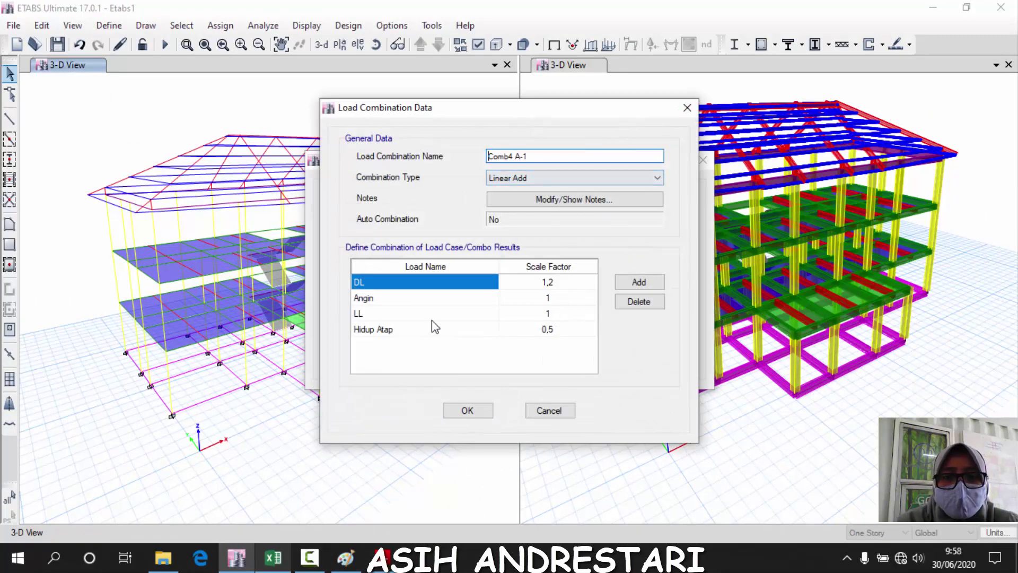
click(440, 329)
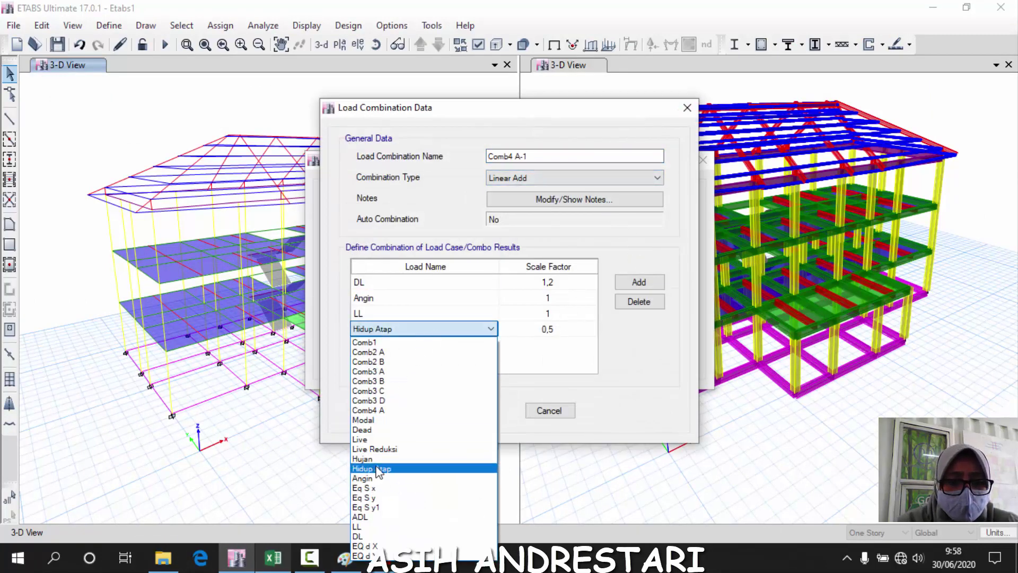
click(380, 463)
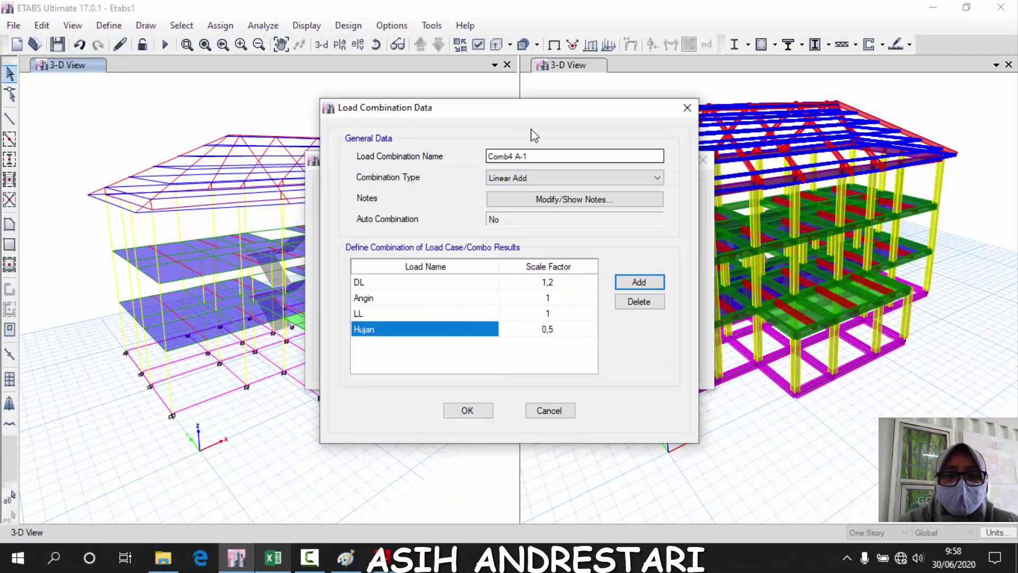
double_click(518, 155)
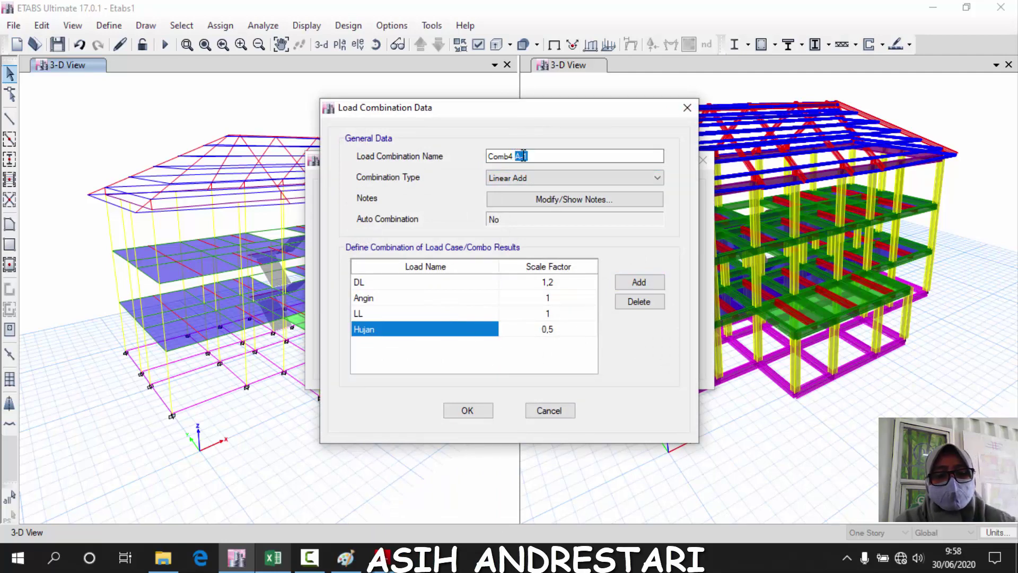
text(B)
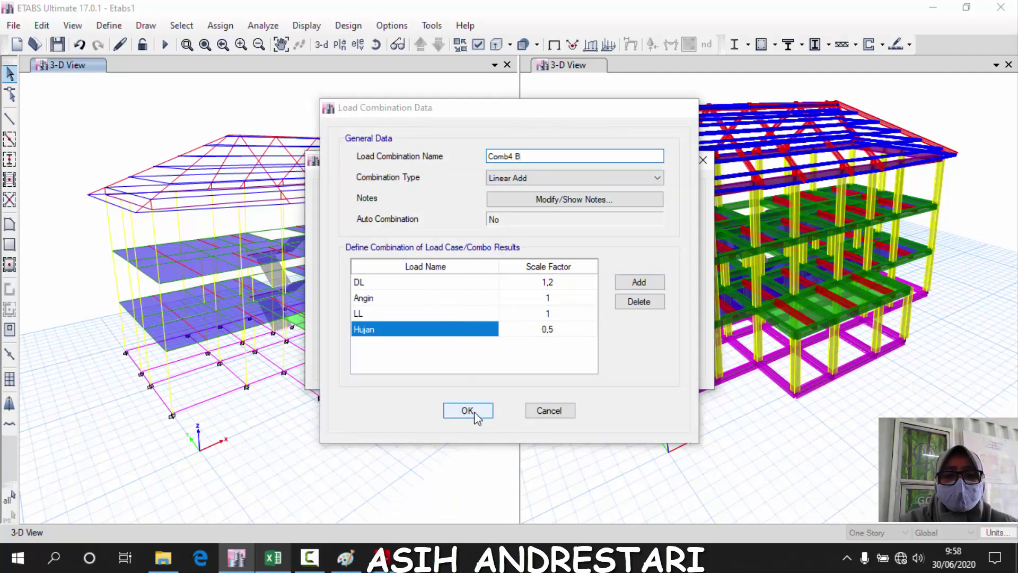
click(469, 411)
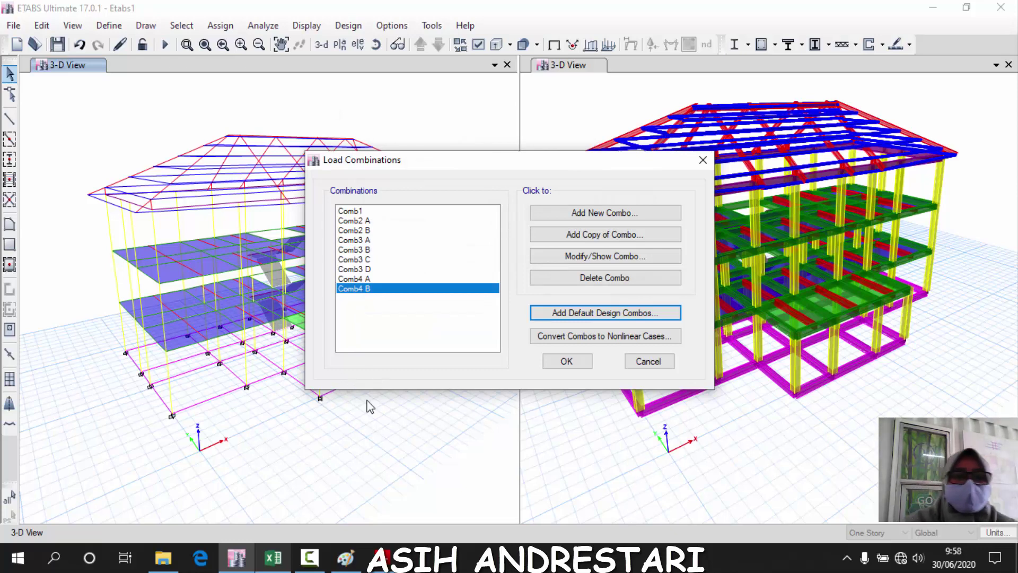
Check the Comb 5 rows of the Excel combination table and switch to Paint, showing the blank area below the handwritten formula
click(282, 560)
scroll(593, 273, down, 2)
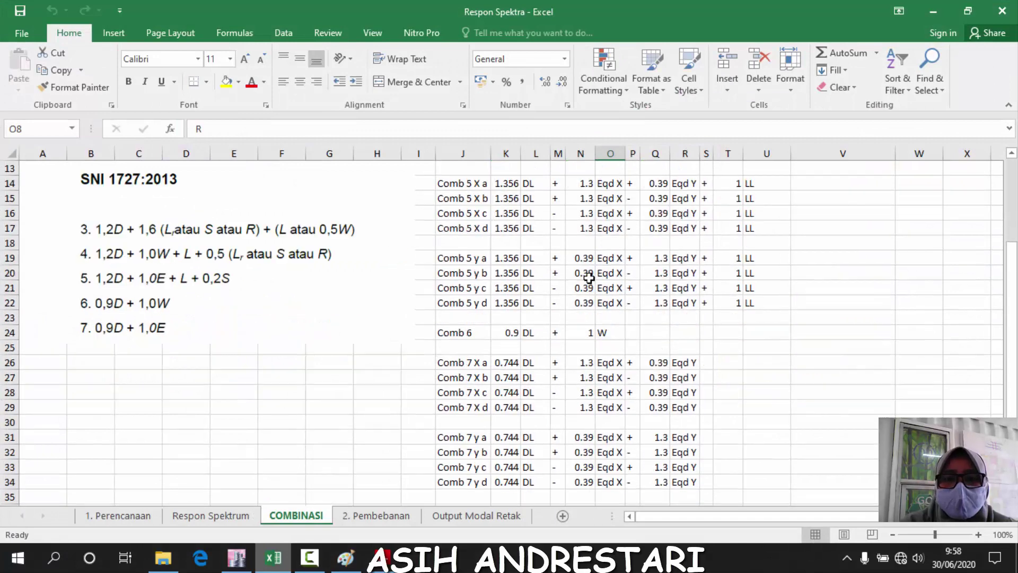
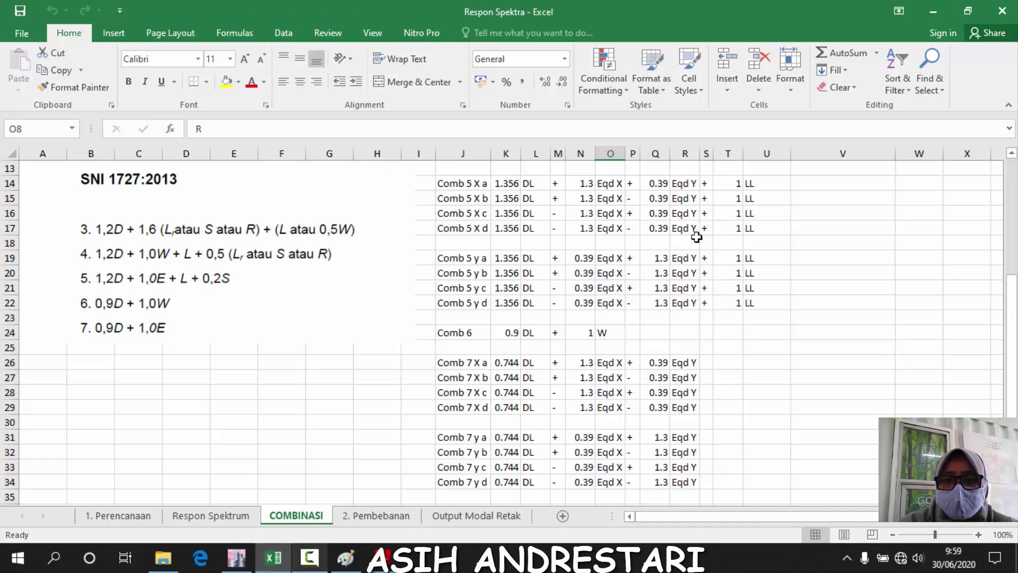
click(346, 566)
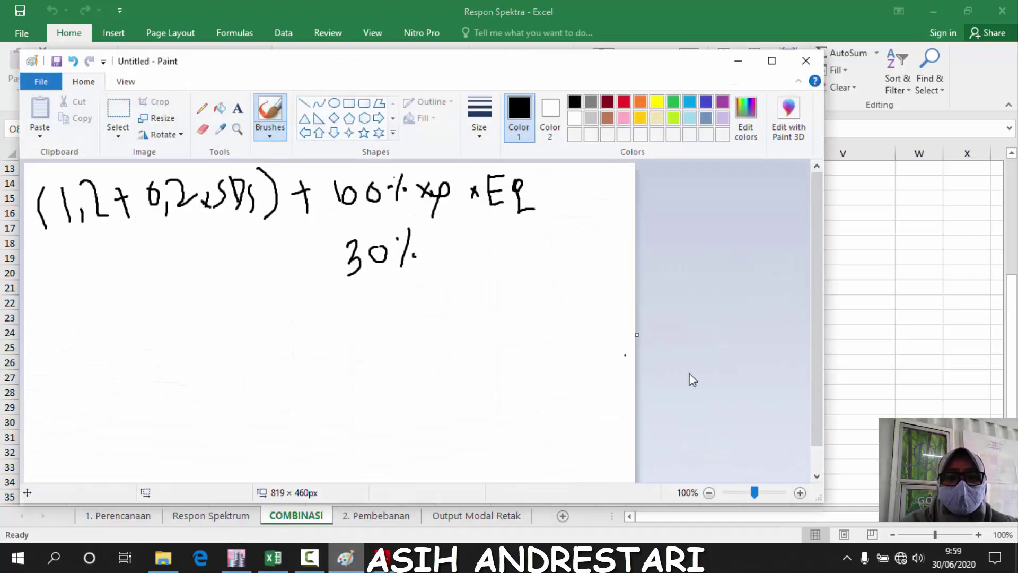
scroll(257, 348, down, 1)
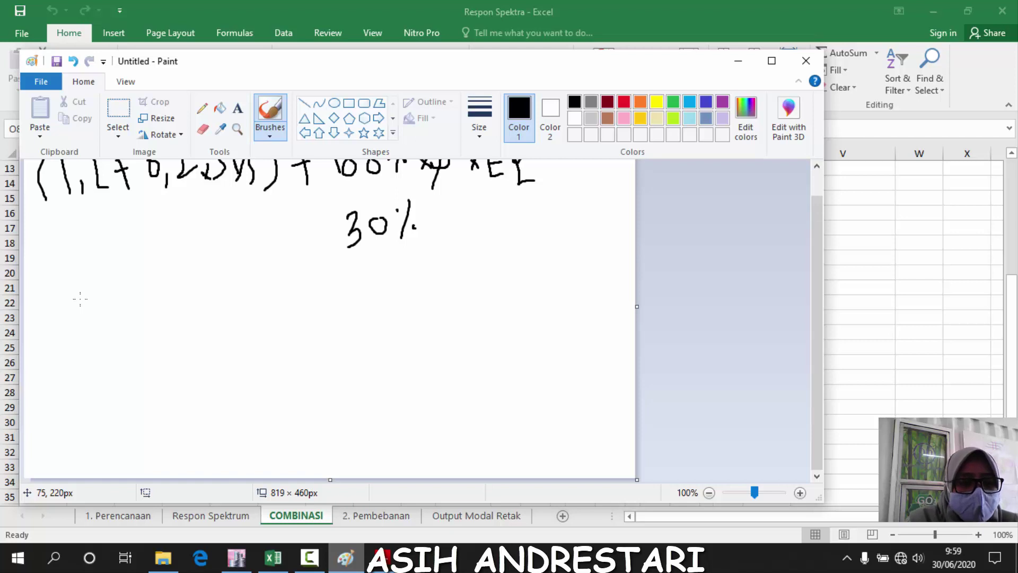
mouse_move(95, 314)
mouse_down()
mouse_move(73, 386)
mouse_move(108, 381)
mouse_up()
drag(160, 335, 179, 325)
drag(186, 282, 112, 311)
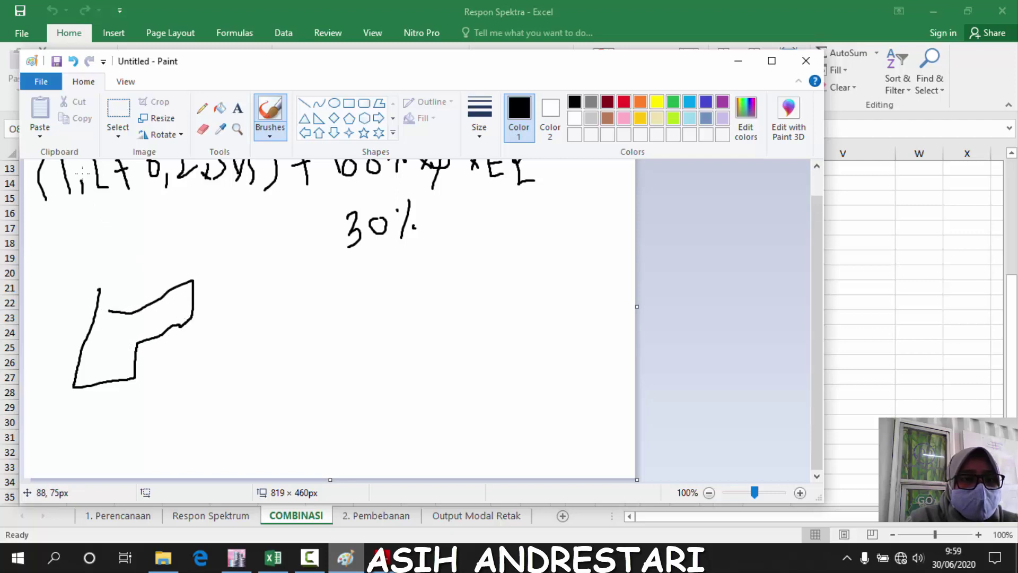
click(74, 61)
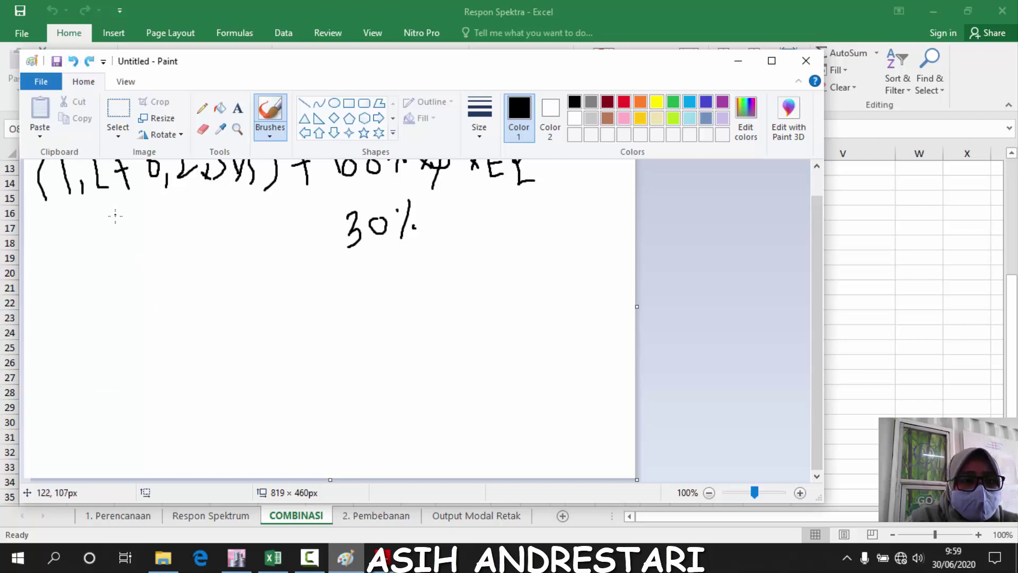
Sketch a black U-shaped building plan with X and Y axes below the formula, and set the brush colour to red
mouse_move(84, 314)
mouse_down()
mouse_move(209, 290)
mouse_move(218, 387)
mouse_move(169, 387)
mouse_move(159, 339)
mouse_move(127, 366)
mouse_up()
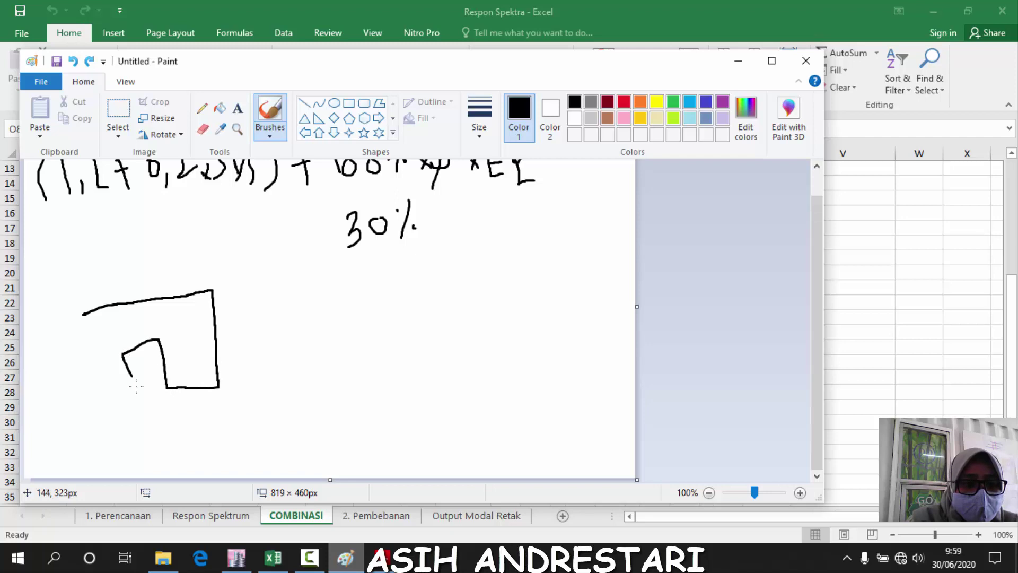
drag(96, 397, 77, 324)
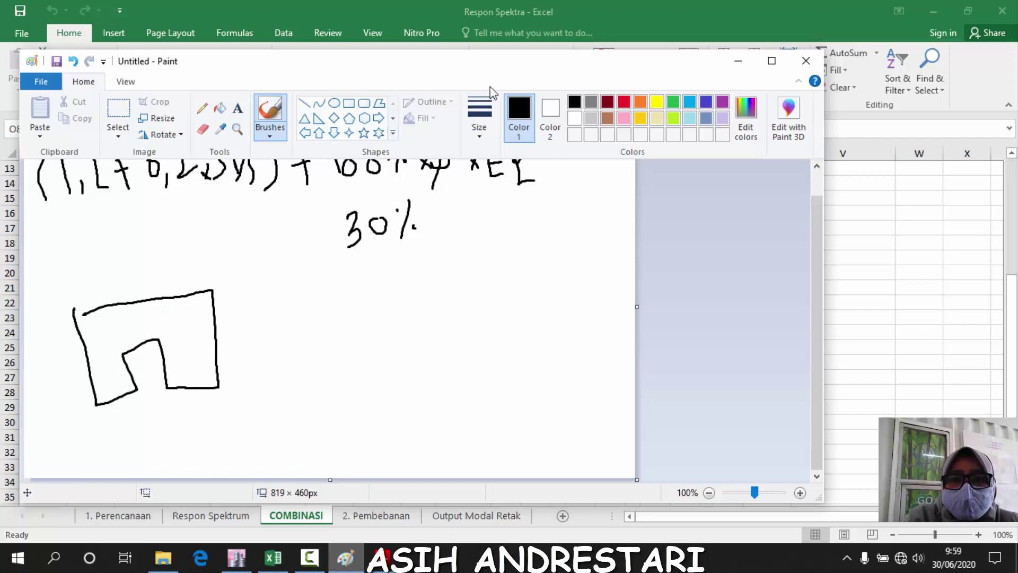
click(626, 102)
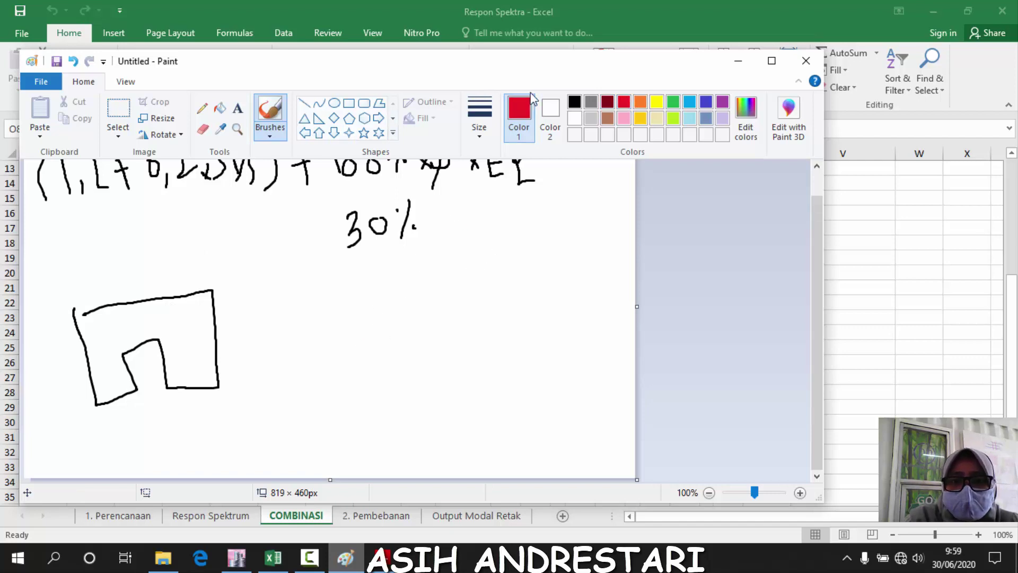
click(574, 102)
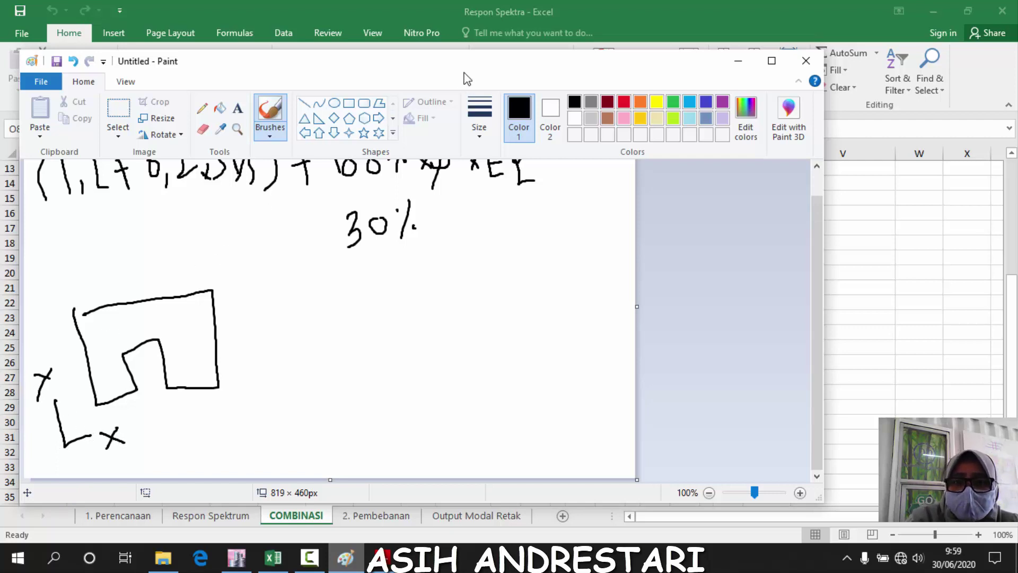
click(625, 102)
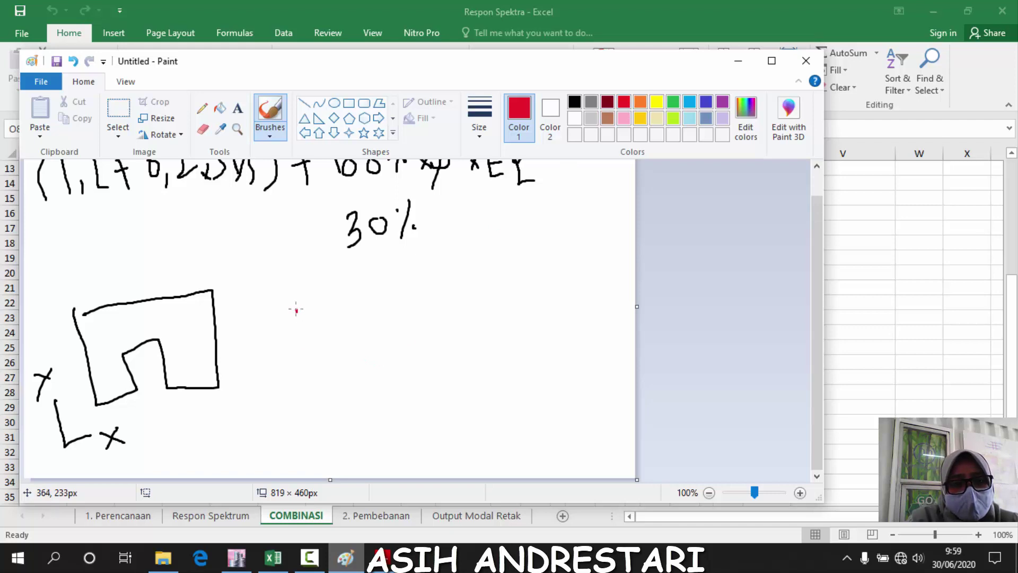
mouse_move(296, 310)
mouse_down()
mouse_move(348, 380)
mouse_move(366, 356)
mouse_move(357, 316)
mouse_move(389, 291)
mouse_move(411, 334)
mouse_move(445, 312)
mouse_move(430, 270)
mouse_move(377, 260)
mouse_move(298, 308)
mouse_up()
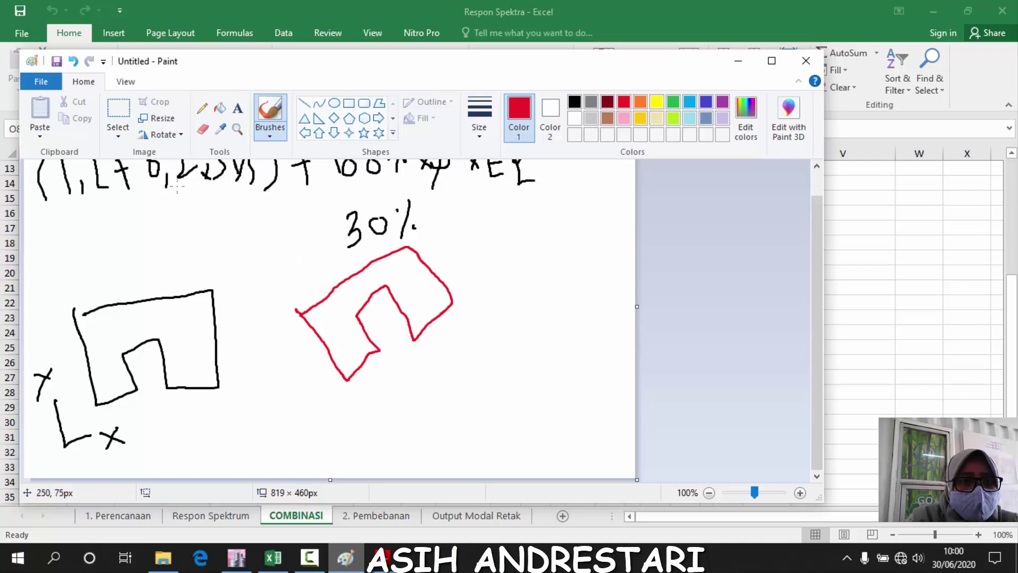
drag(72, 51, 72, 50)
click(74, 61)
click(74, 60)
click(75, 60)
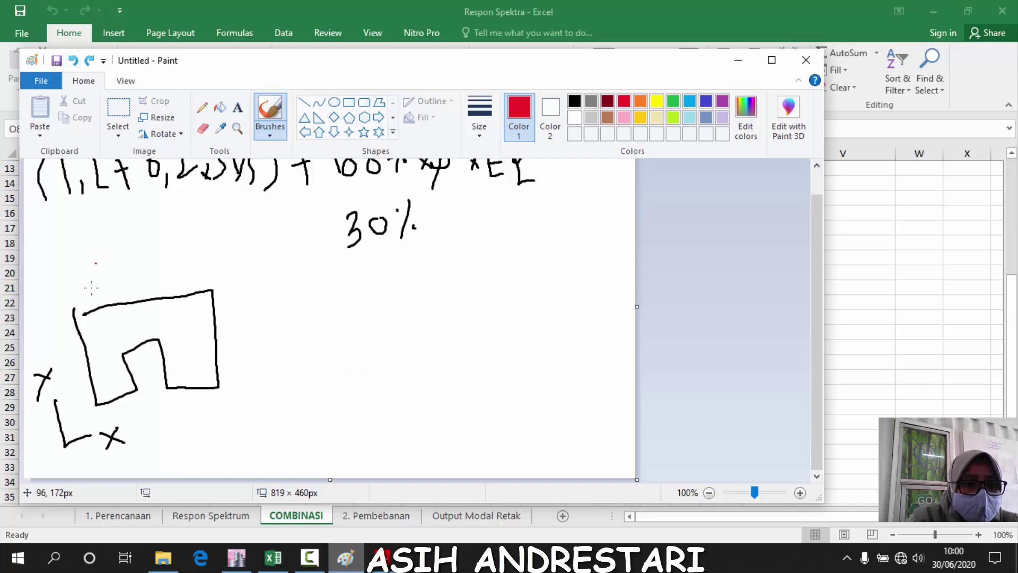
Sketch a rotated red outline and a shifted blue outline of the building plan over the black one
mouse_move(77, 344)
mouse_down()
mouse_move(122, 399)
mouse_move(140, 371)
mouse_move(114, 345)
mouse_move(132, 319)
mouse_move(159, 358)
mouse_move(211, 308)
mouse_move(171, 267)
mouse_move(71, 339)
mouse_up()
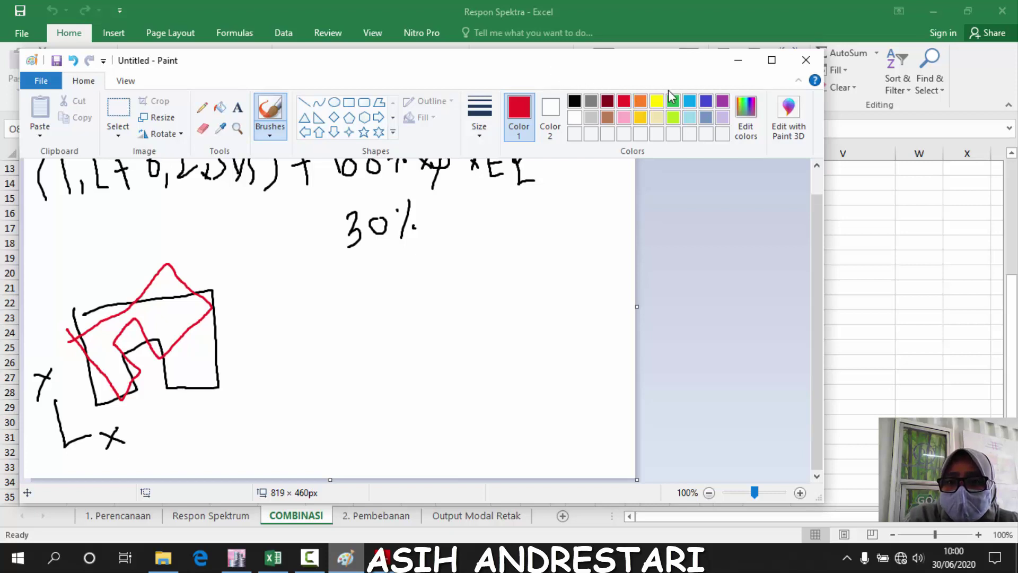
click(705, 100)
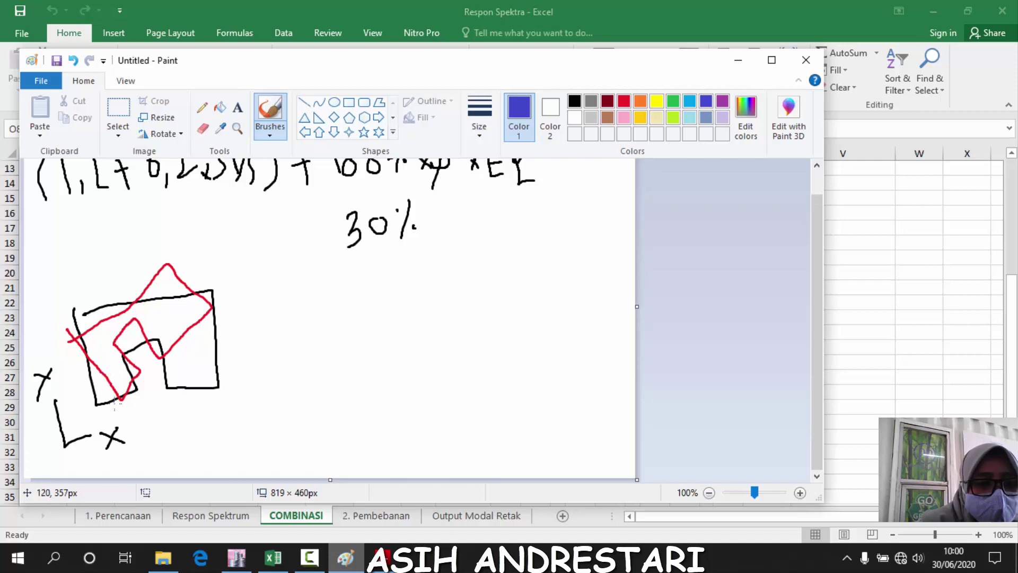
mouse_move(122, 412)
mouse_down()
mouse_move(100, 343)
mouse_move(150, 312)
mouse_up()
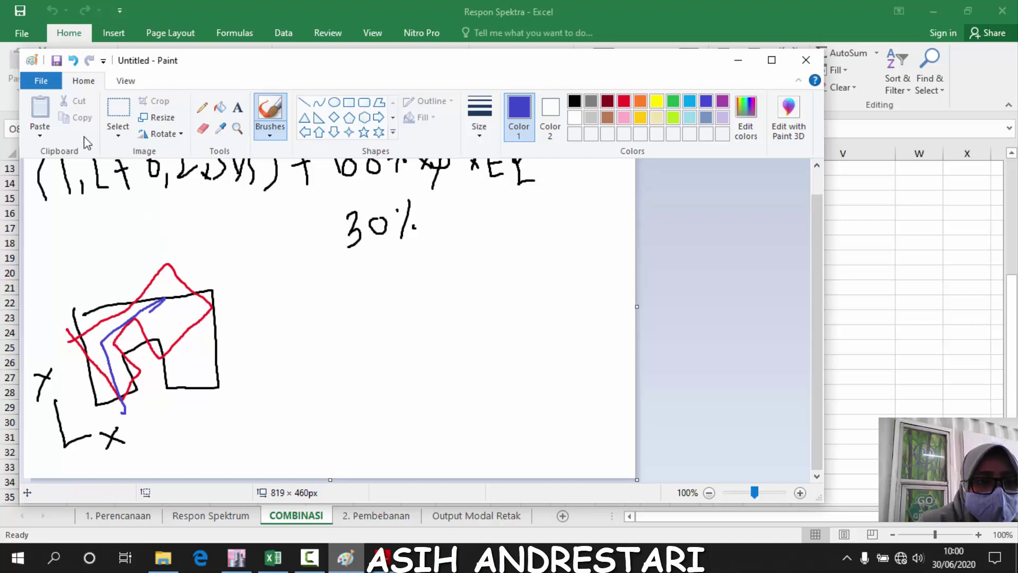
click(73, 60)
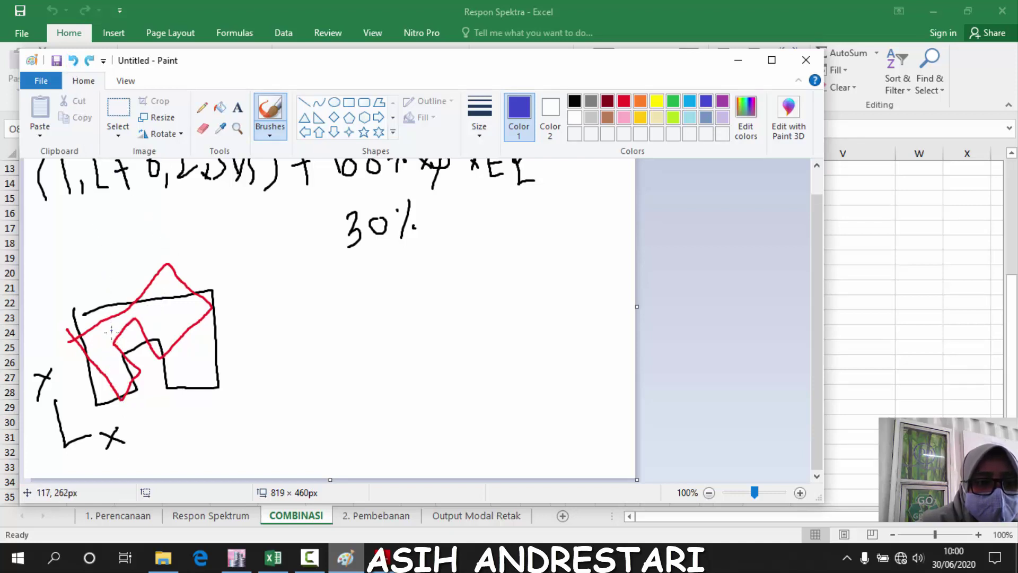
drag(144, 321, 187, 309)
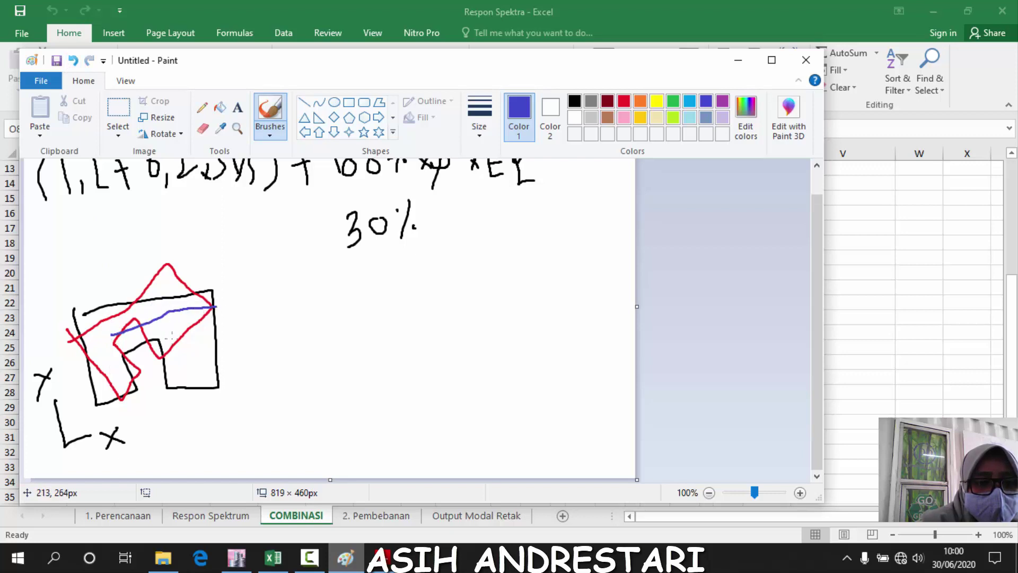
mouse_move(113, 338)
mouse_down()
mouse_move(89, 410)
mouse_move(137, 402)
mouse_move(153, 342)
mouse_move(173, 339)
mouse_move(167, 388)
mouse_move(218, 369)
mouse_up()
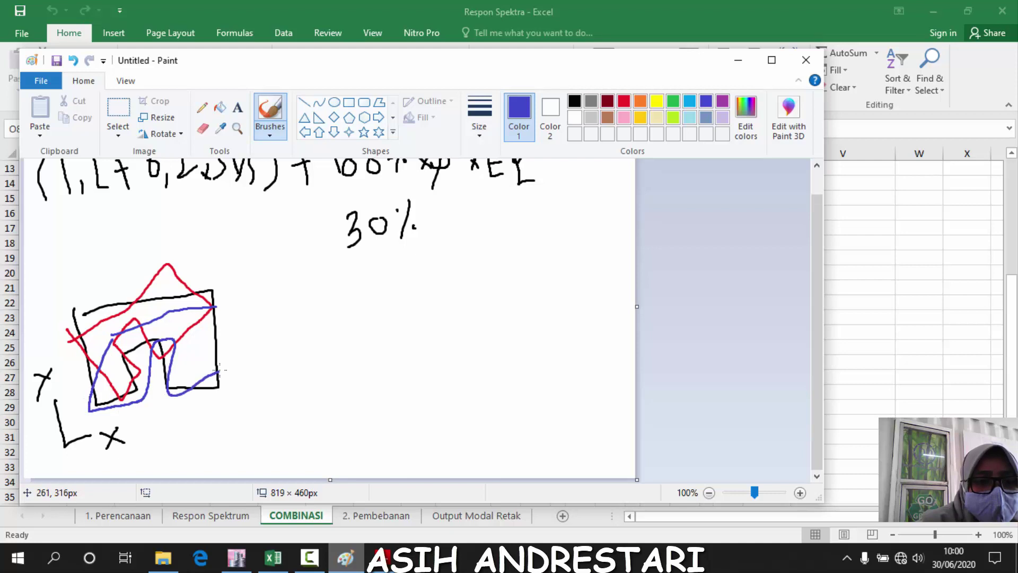
drag(220, 335, 210, 317)
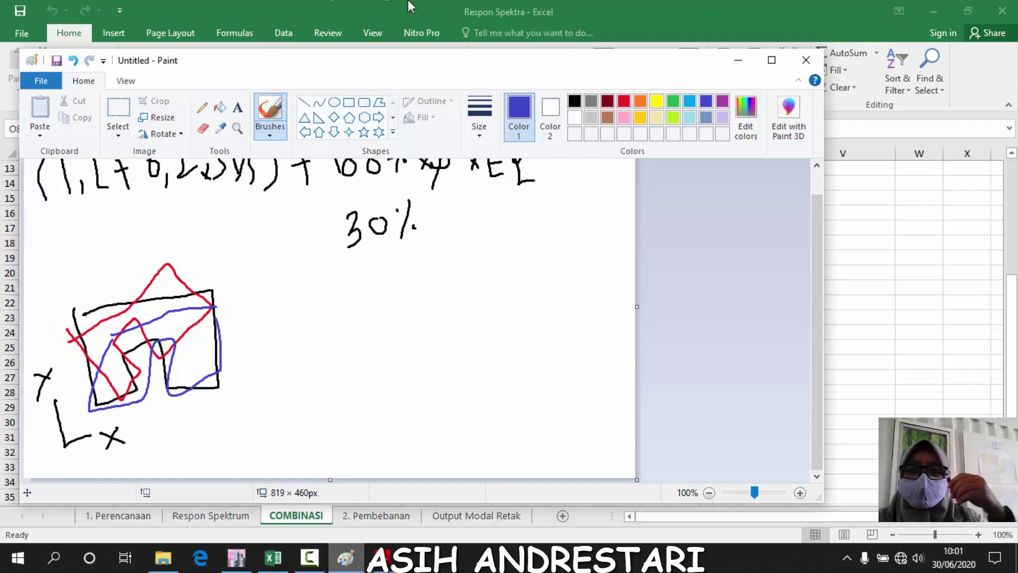
Switch back to ETABS and start a new load combination named Comb5 X a
click(736, 62)
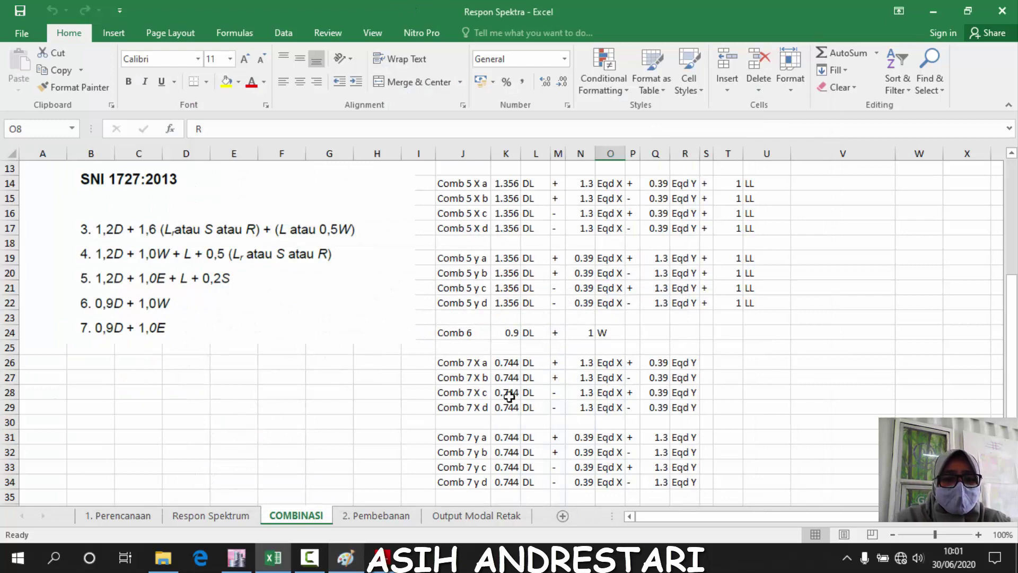
click(276, 562)
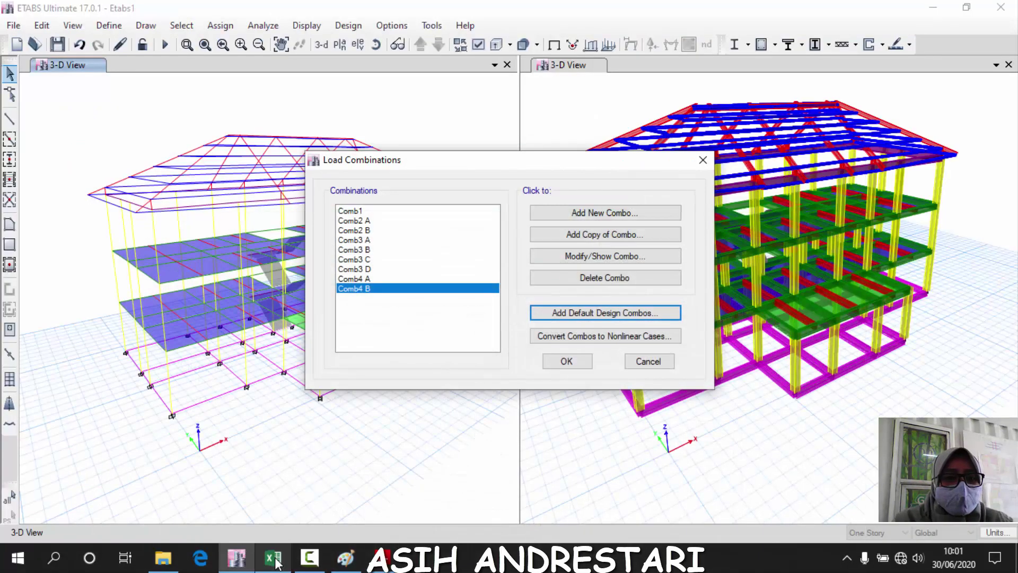
click(648, 213)
click(523, 155)
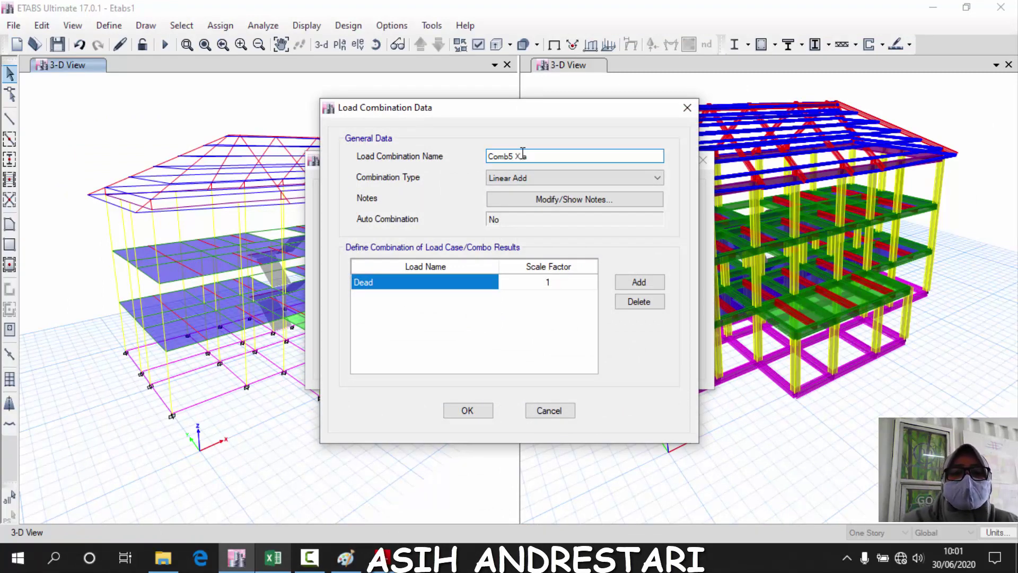
Switch to Excel and check the Comb 4 and Comb 5 rows of the combination table
click(274, 562)
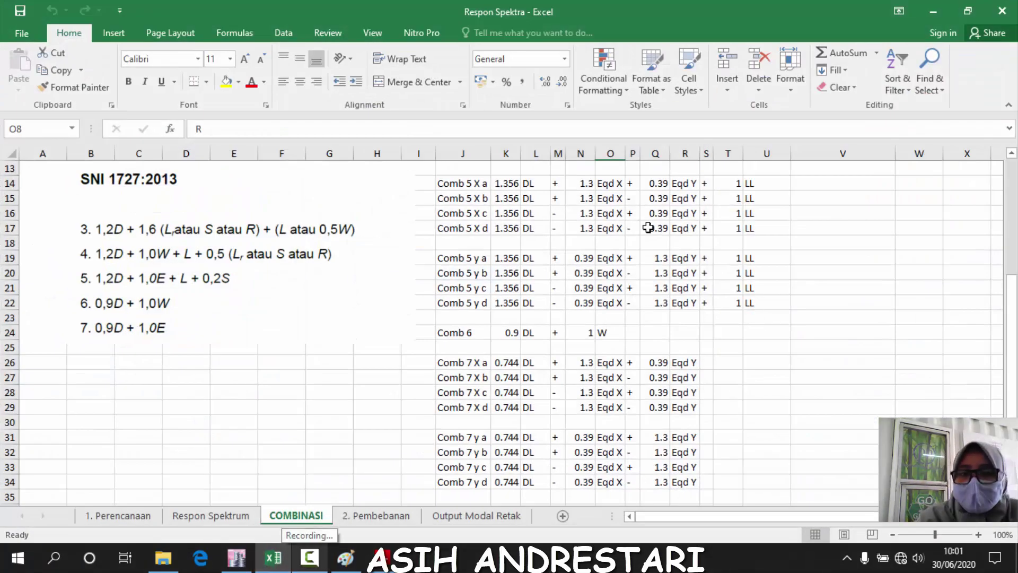
scroll(652, 207, up, 4)
scroll(655, 313, down, 2)
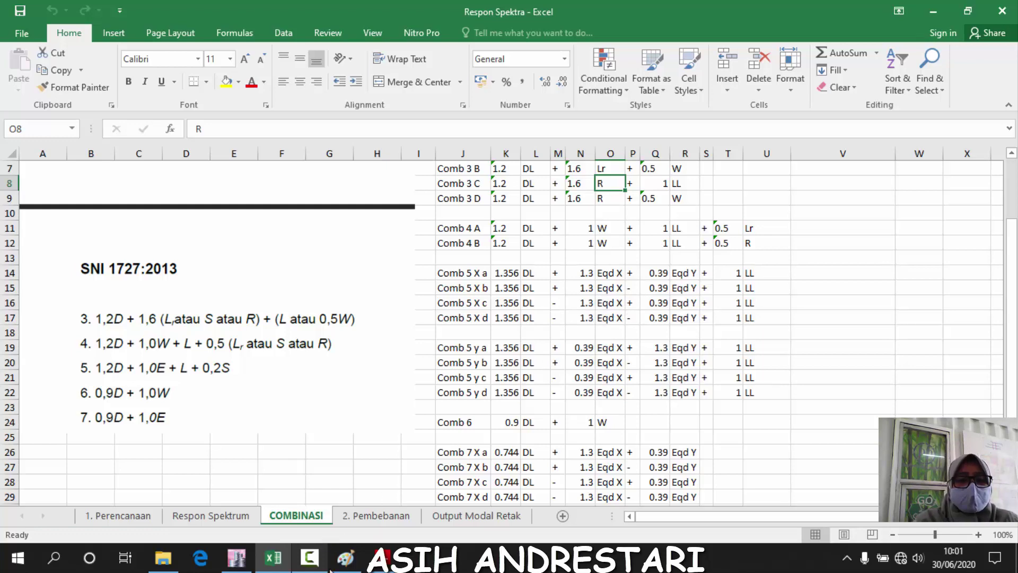
Switch to Paint and draw two crossing blue axis lines in the blank area beside the building plan sketch
click(346, 557)
ctrl+scroll(484, 350, up, 3)
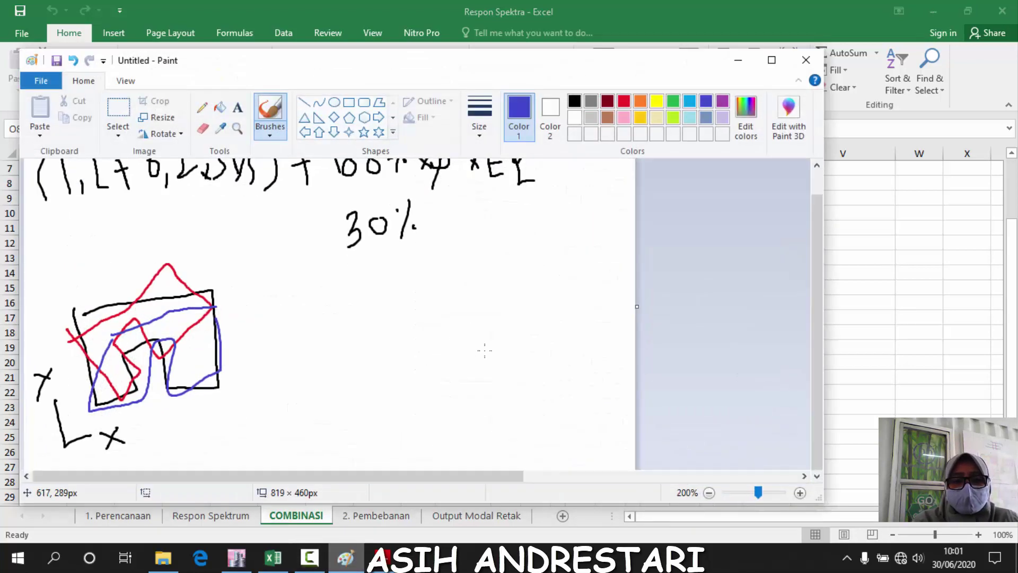
ctrl+scroll(485, 351, down, 1)
ctrl+scroll(484, 351, down, 1)
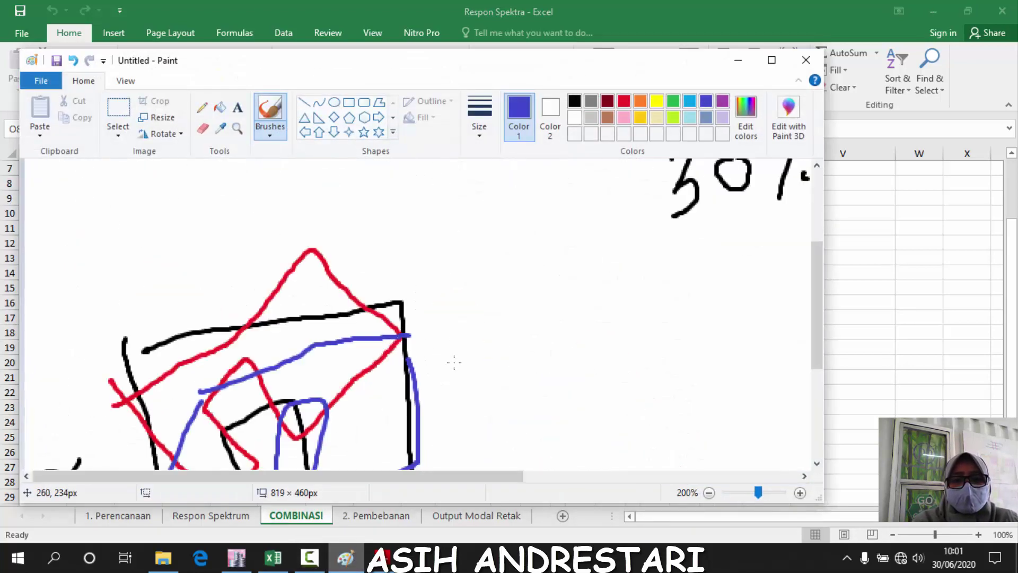
drag(520, 476, 656, 467)
scroll(562, 368, up, 2)
scroll(477, 358, down, 4)
scroll(371, 345, up, 2)
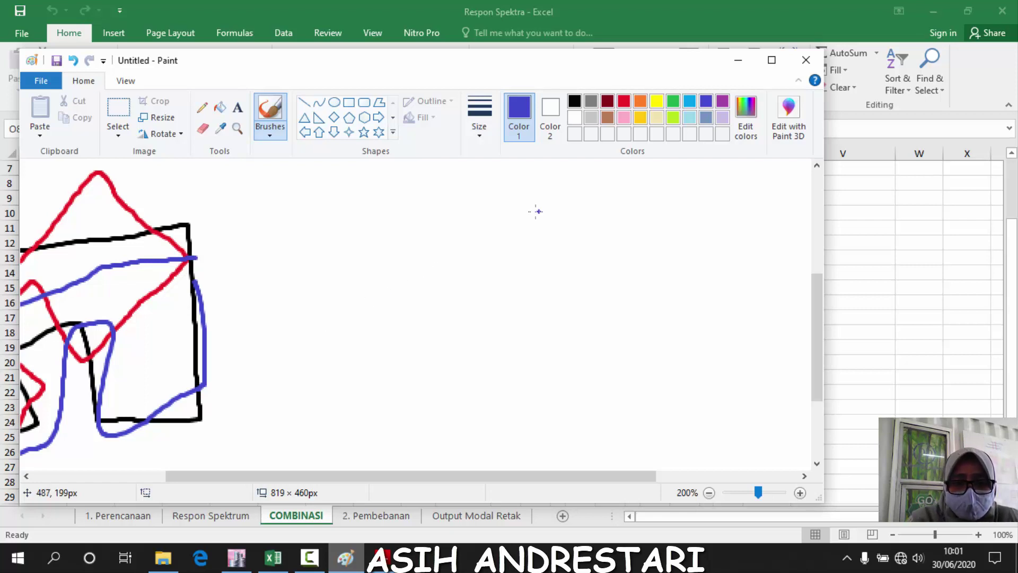
drag(514, 210, 546, 455)
mouse_move(341, 341)
mouse_down()
mouse_move(525, 280)
mouse_move(728, 268)
mouse_up()
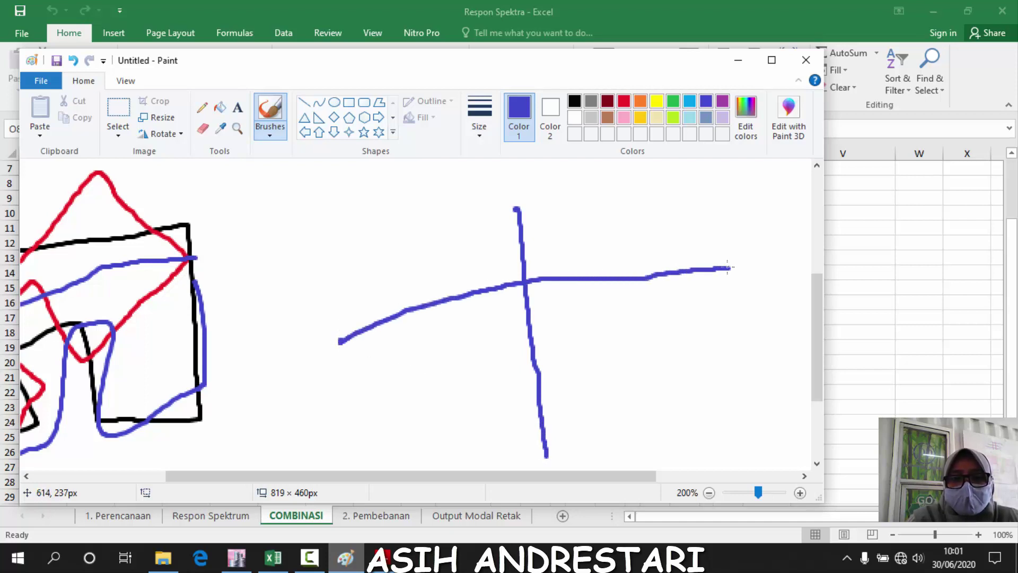
Draw circled plus signs in the upper-right and lower-left quadrants and circled minus signs in the other two
mouse_move(637, 218)
mouse_down()
mouse_move(642, 242)
mouse_move(646, 220)
mouse_move(615, 232)
mouse_move(640, 253)
mouse_move(648, 207)
mouse_up()
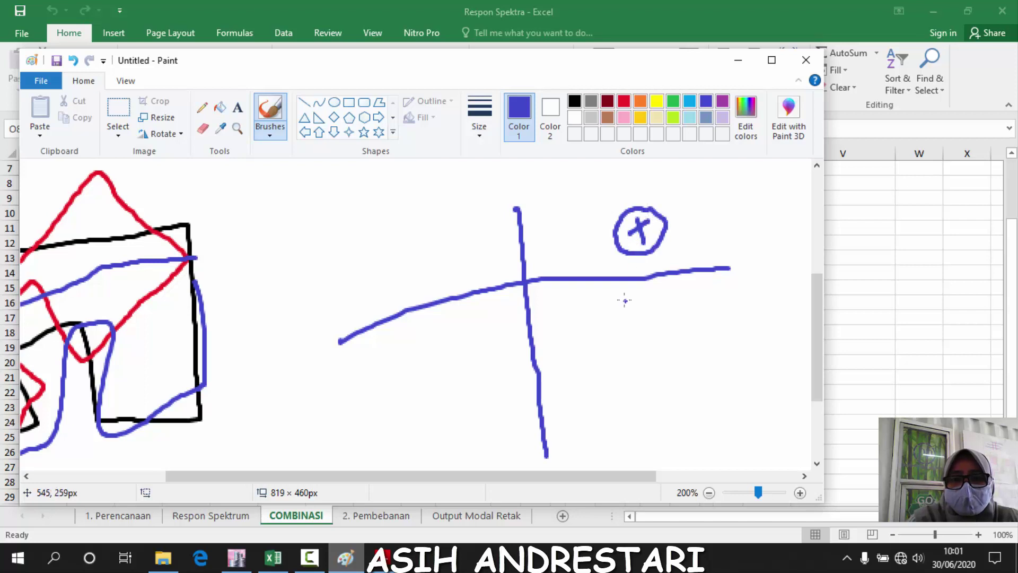
mouse_move(640, 334)
mouse_down()
mouse_move(652, 388)
mouse_move(666, 344)
mouse_move(639, 324)
mouse_up()
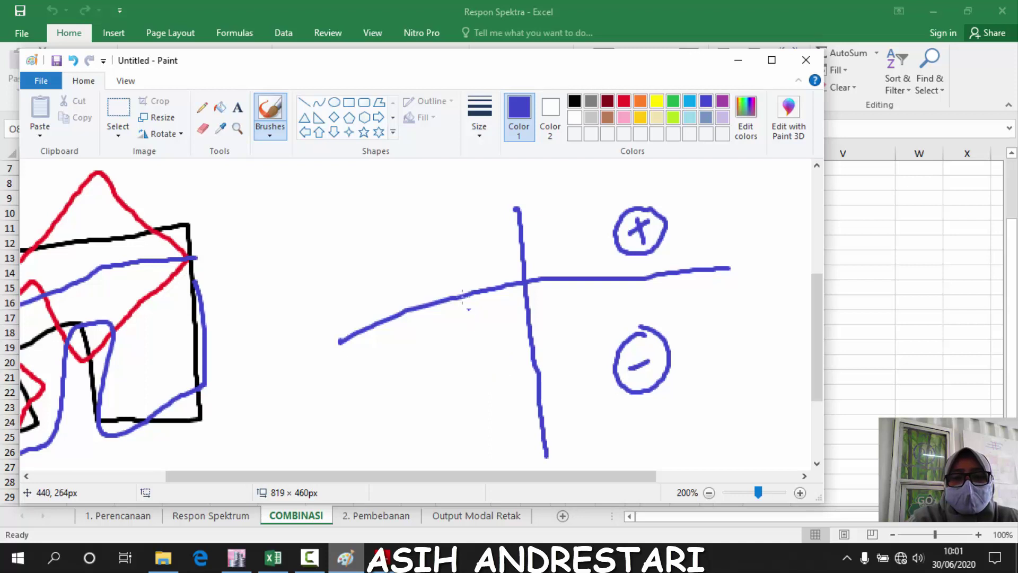
mouse_move(425, 270)
mouse_down()
mouse_move(450, 253)
mouse_move(469, 266)
mouse_move(449, 236)
mouse_up()
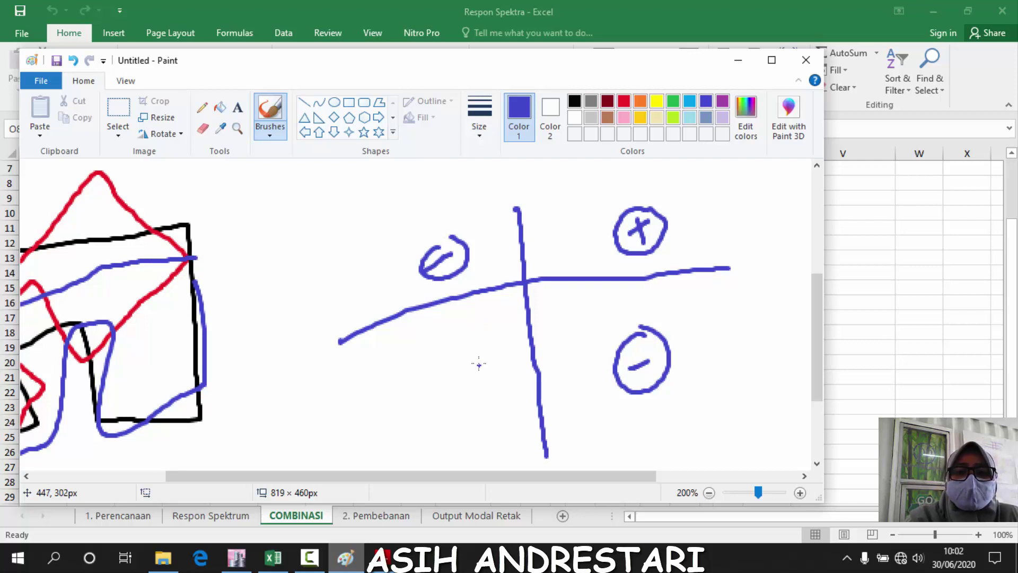
mouse_move(481, 353)
mouse_down()
mouse_move(486, 375)
mouse_move(473, 377)
mouse_up()
drag(463, 347, 455, 395)
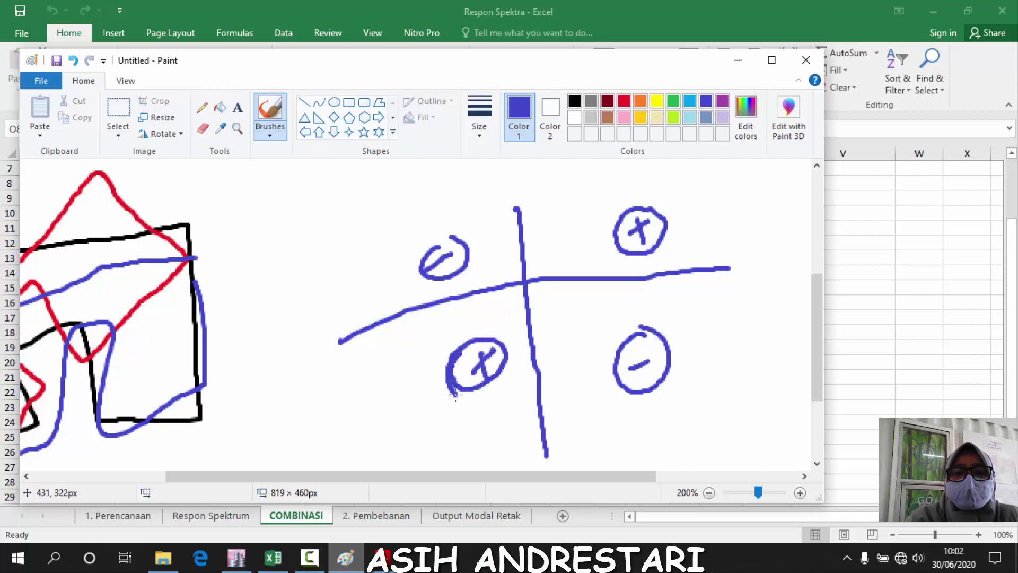
Undo the blue stroke through the upper quadrants and draw a red loop around the upper minus and plus signs
mouse_move(498, 230)
mouse_down()
mouse_move(458, 228)
mouse_move(414, 294)
mouse_move(543, 277)
mouse_move(673, 208)
mouse_up()
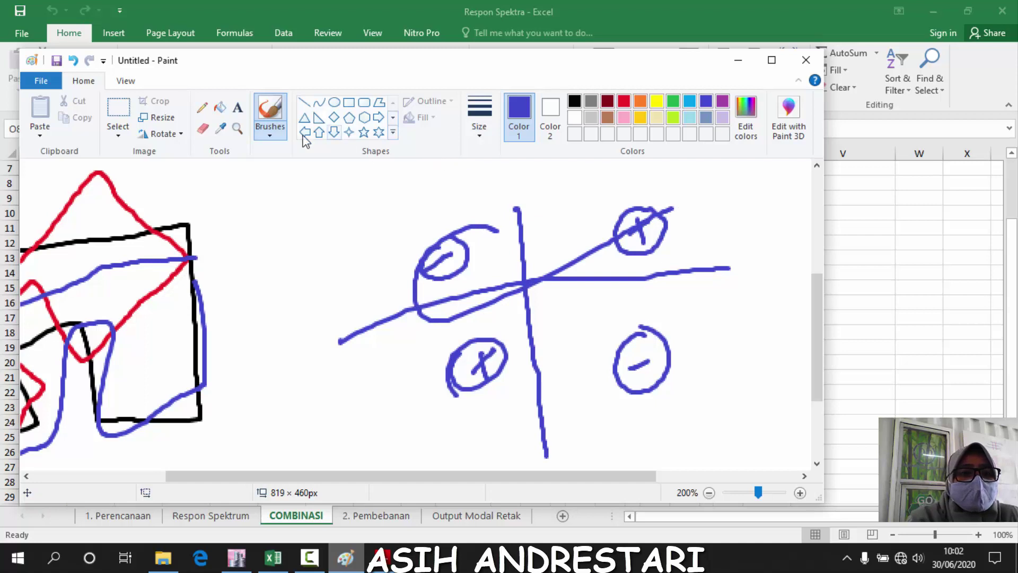
click(70, 63)
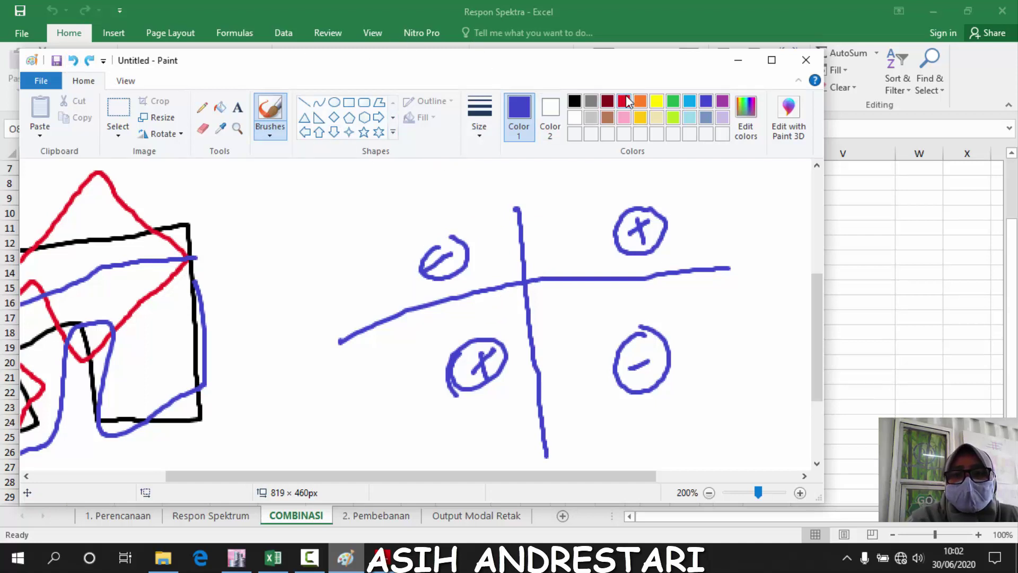
mouse_move(496, 212)
mouse_down()
mouse_move(449, 219)
mouse_move(395, 281)
mouse_move(453, 299)
mouse_move(569, 257)
mouse_move(621, 278)
mouse_move(686, 243)
mouse_move(664, 202)
mouse_move(549, 228)
mouse_move(498, 211)
mouse_up()
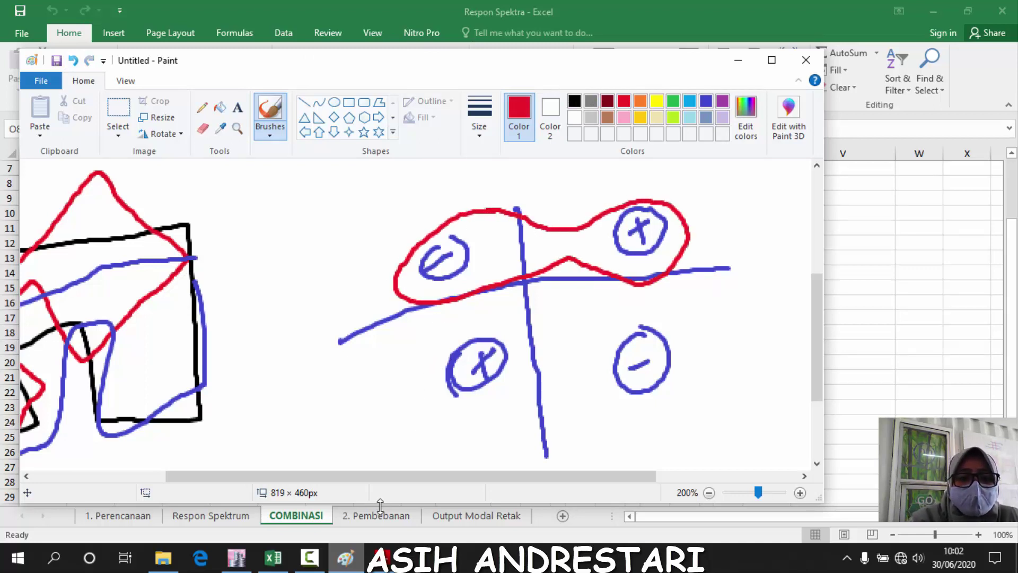
Check the Eqd X entry of Comb 5 X a in the Excel table and return to ETABS
key(alt+Tab)
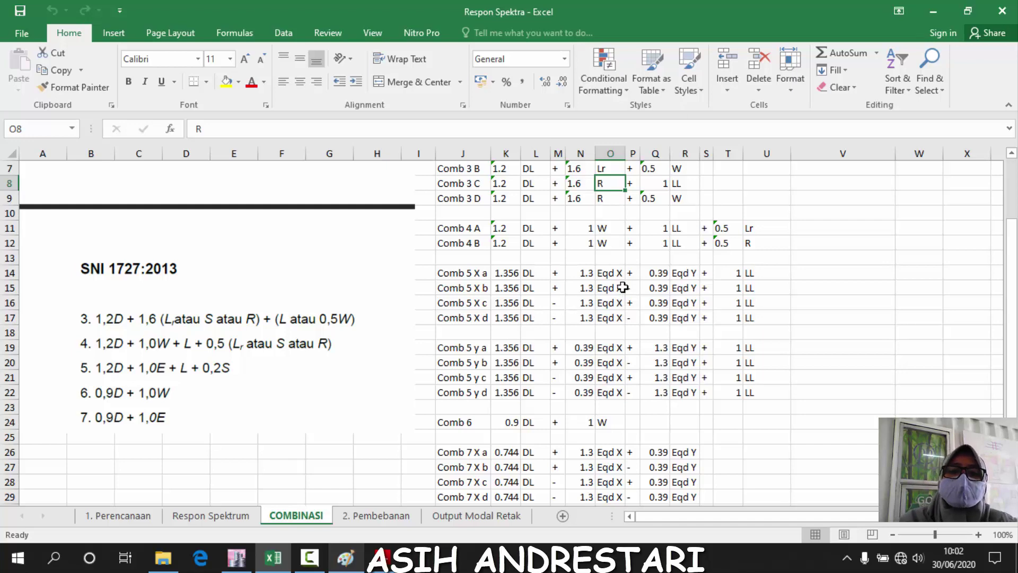
click(608, 273)
click(285, 566)
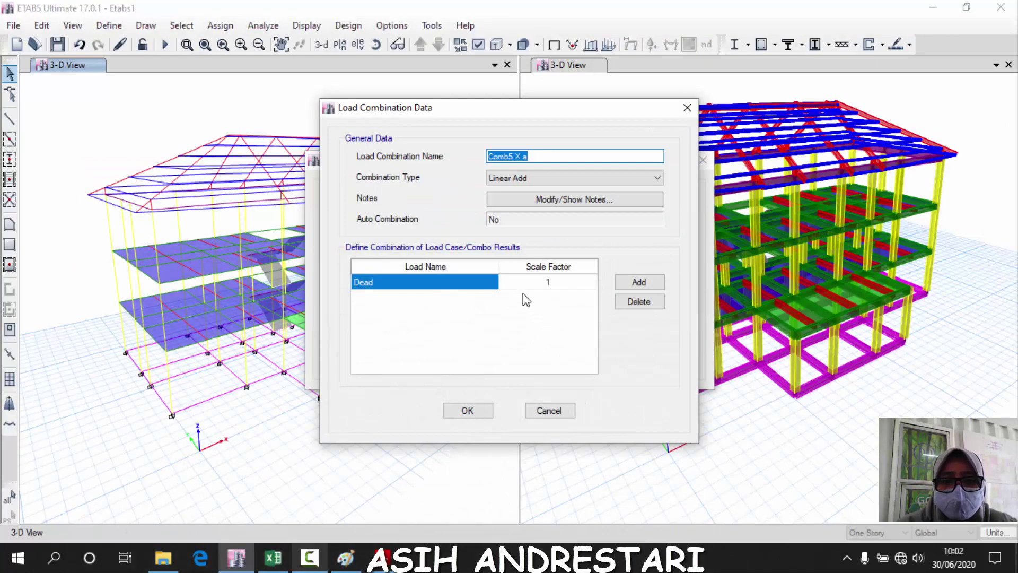
Set the first load of Comb5 X a to DL with scale factor 1,356, checking the factor in Excel
click(466, 280)
click(469, 282)
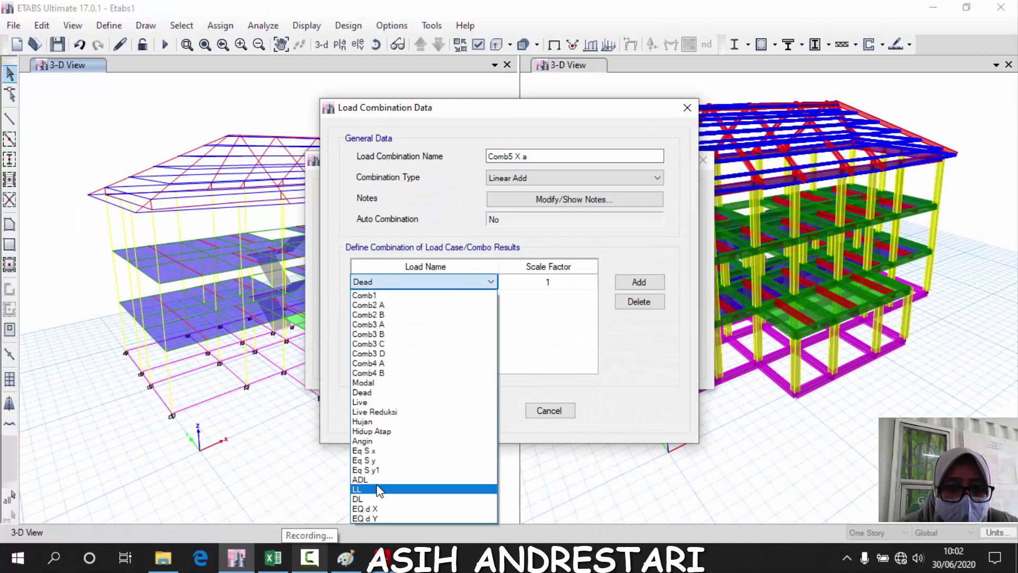
click(381, 501)
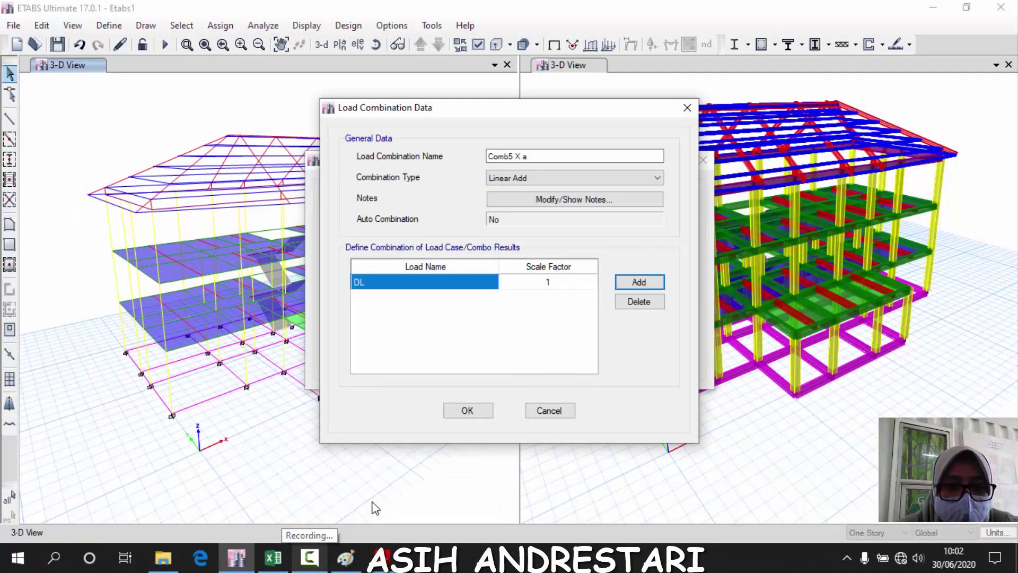
click(287, 565)
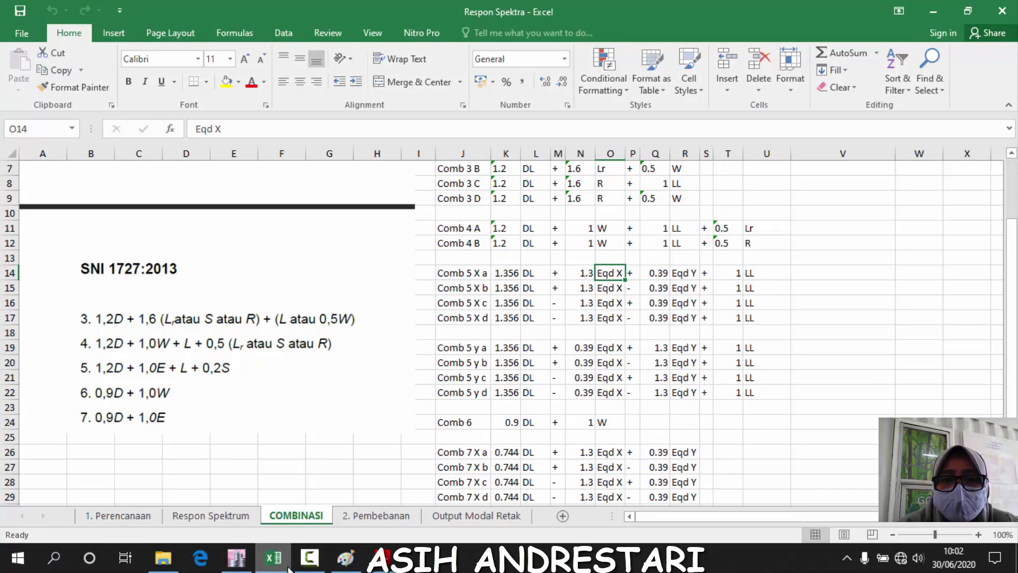
key(alt+Tab)
click(534, 281)
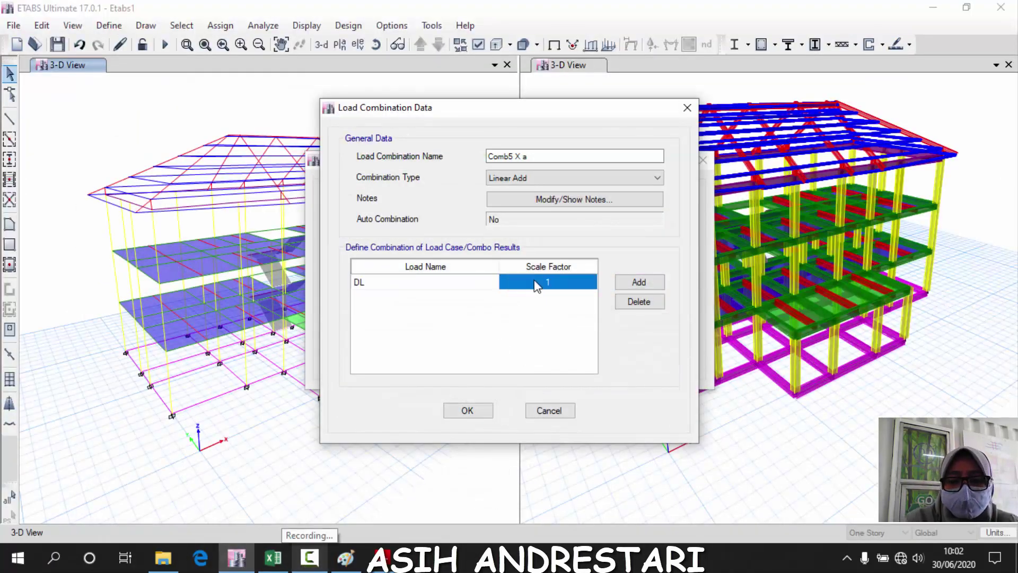
click(534, 281)
text(,356)
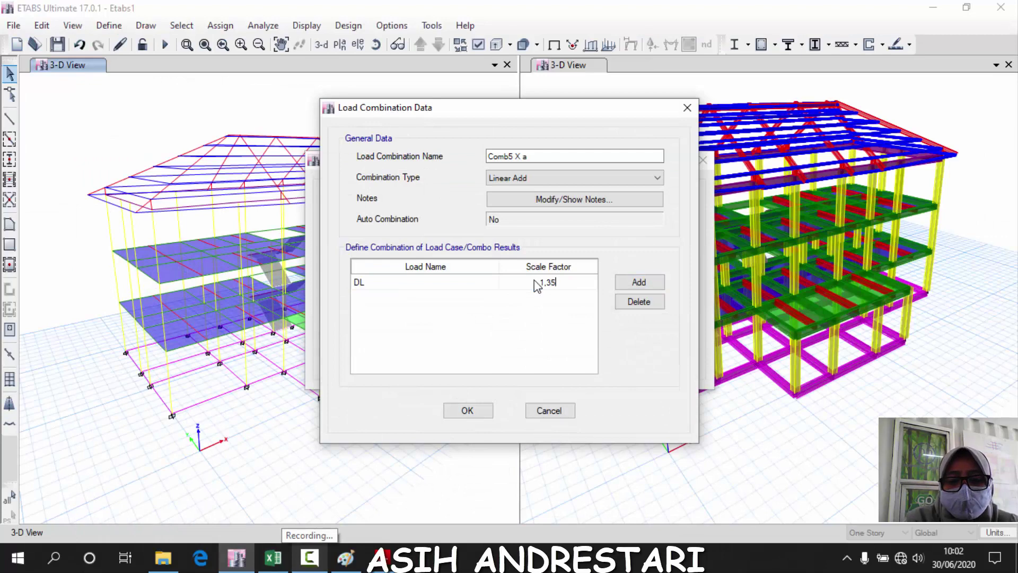
Add load EQ d X to the combination with scale factor 1.3, checking the Comb 5 X a row in Excel
click(652, 281)
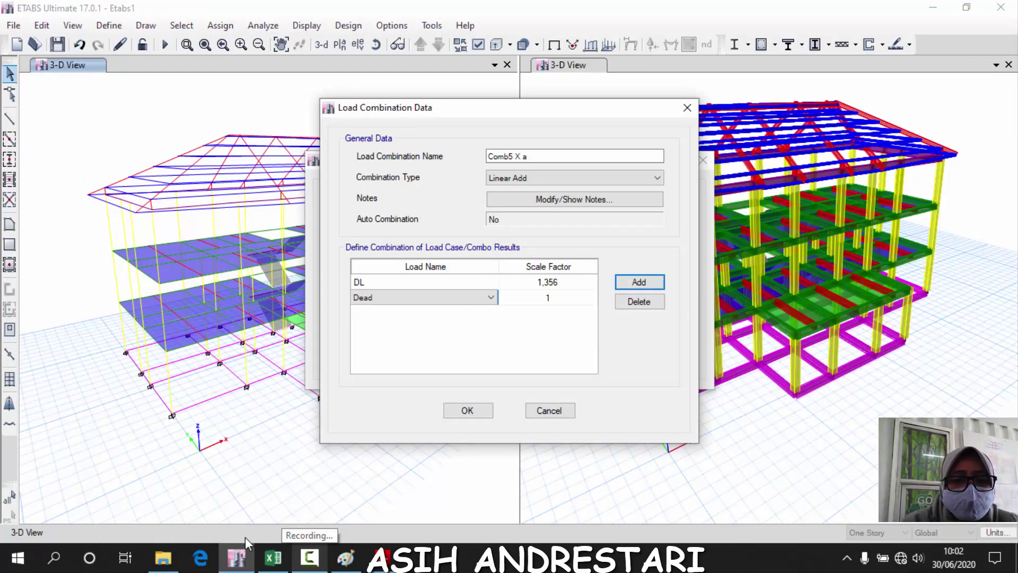
click(273, 557)
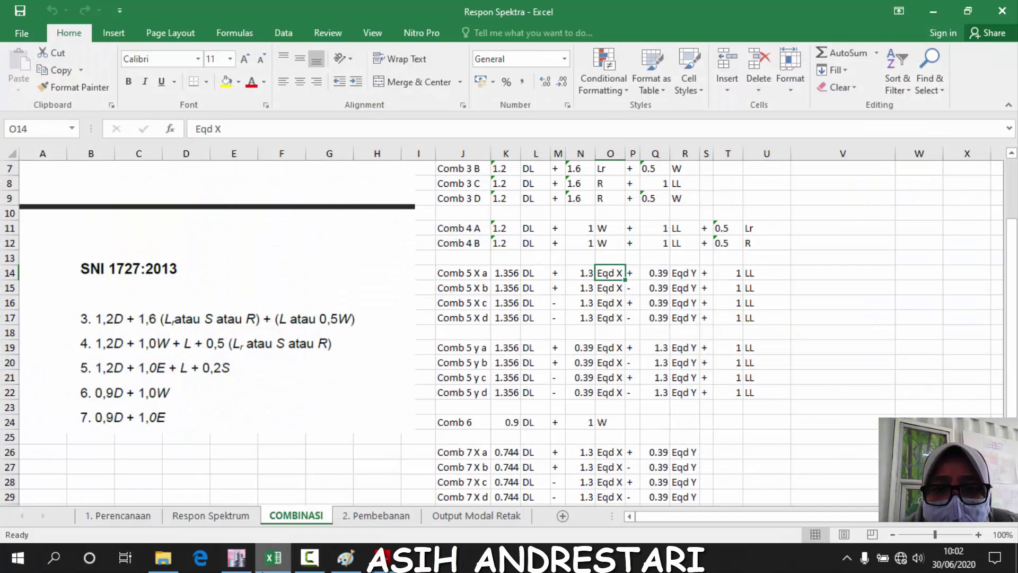
key(alt+Tab)
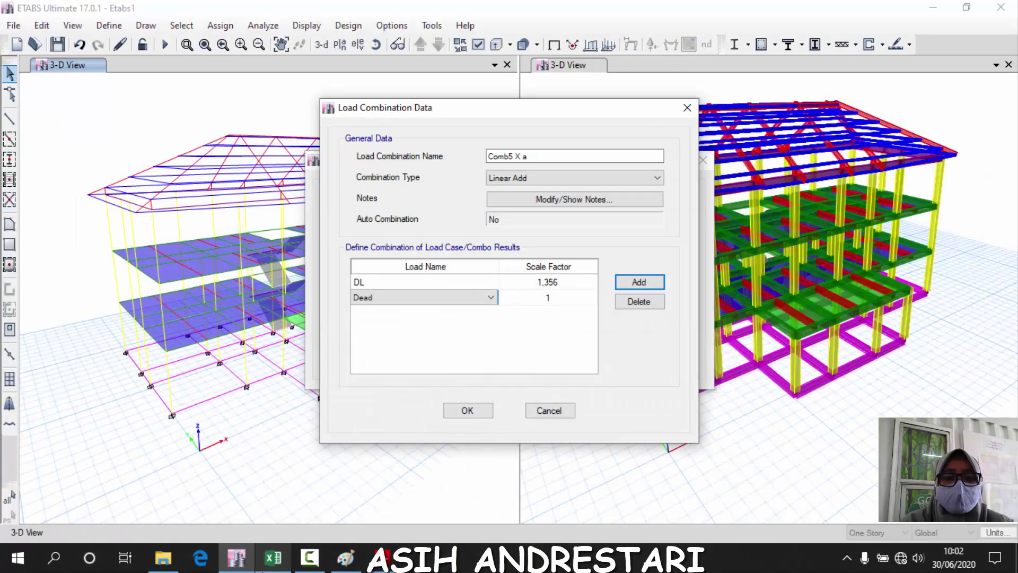
click(455, 297)
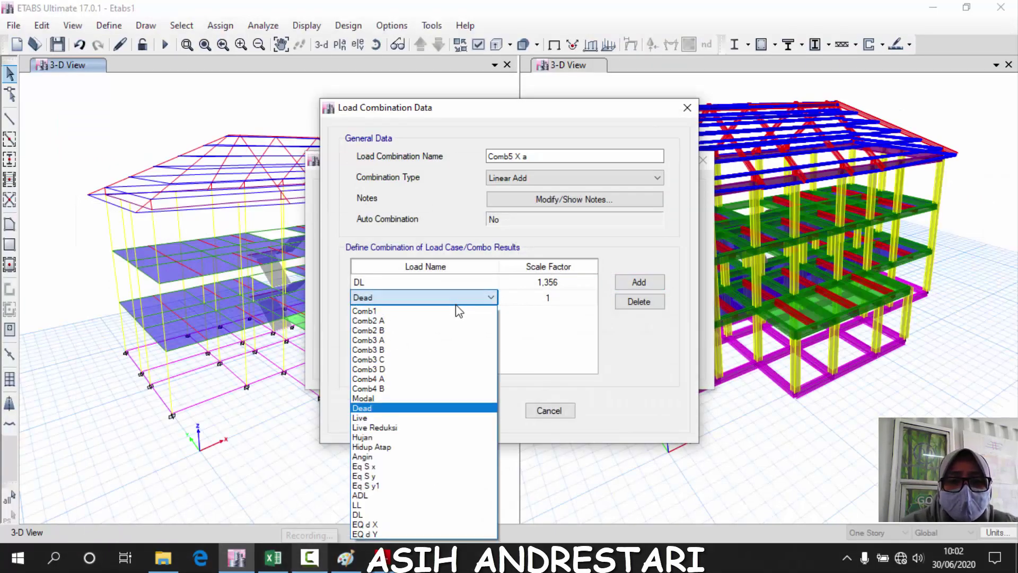
click(392, 524)
click(562, 301)
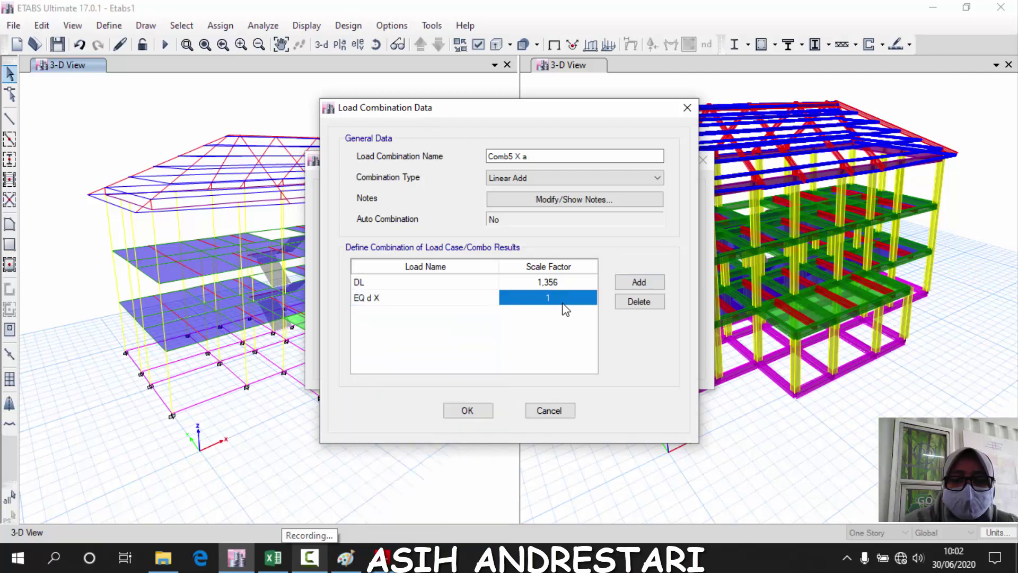
click(563, 303)
text(.3)
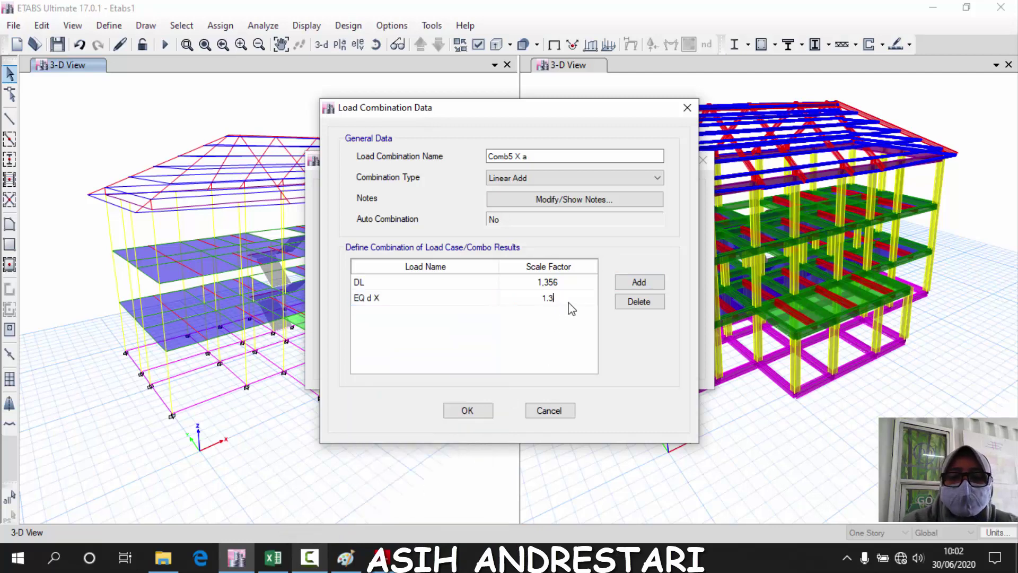
Add load EQ d Y to the combination with scale factor 0.39, checking the Excel table
click(626, 284)
click(273, 558)
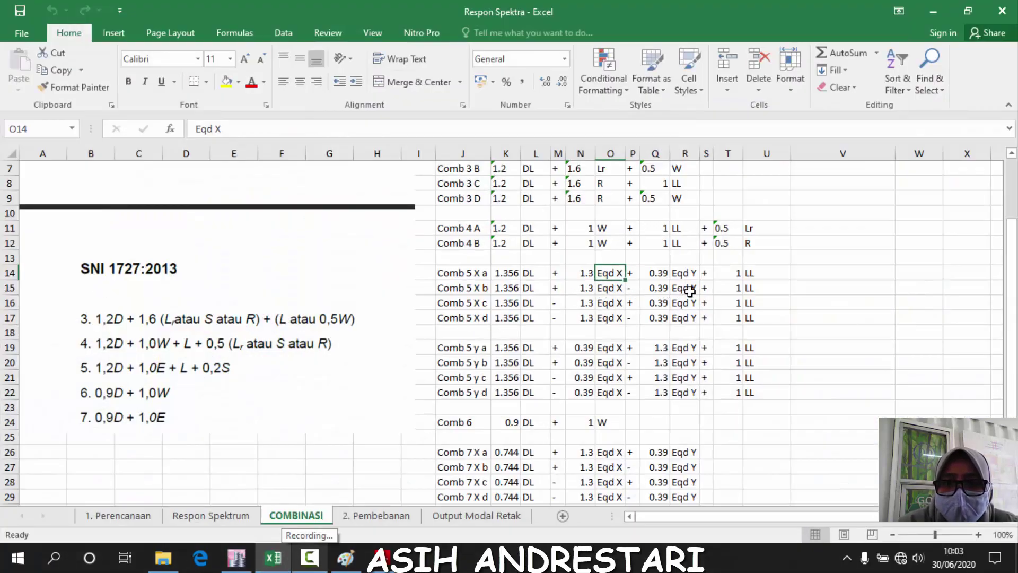
key(alt+Tab)
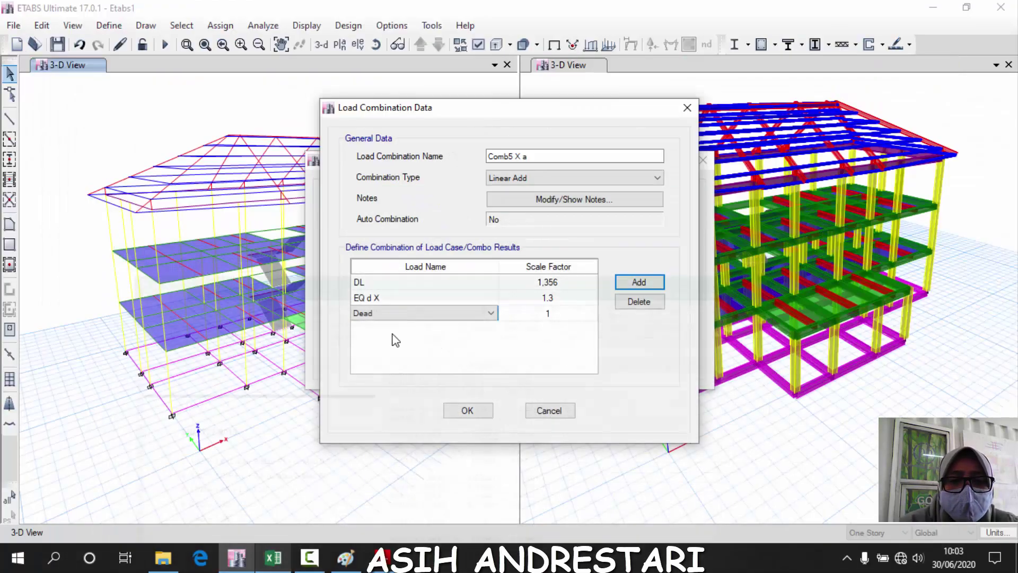
click(435, 312)
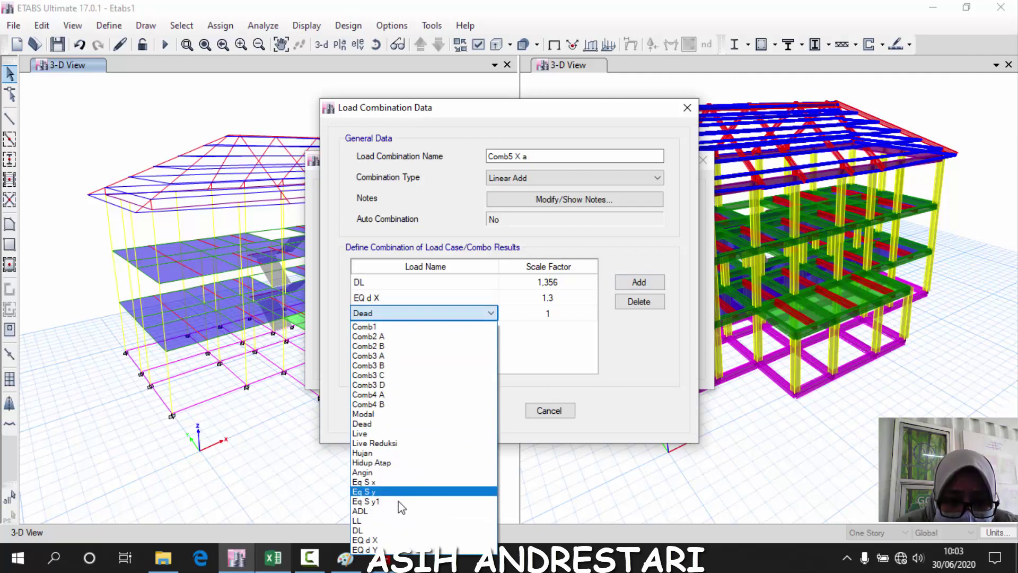
click(390, 550)
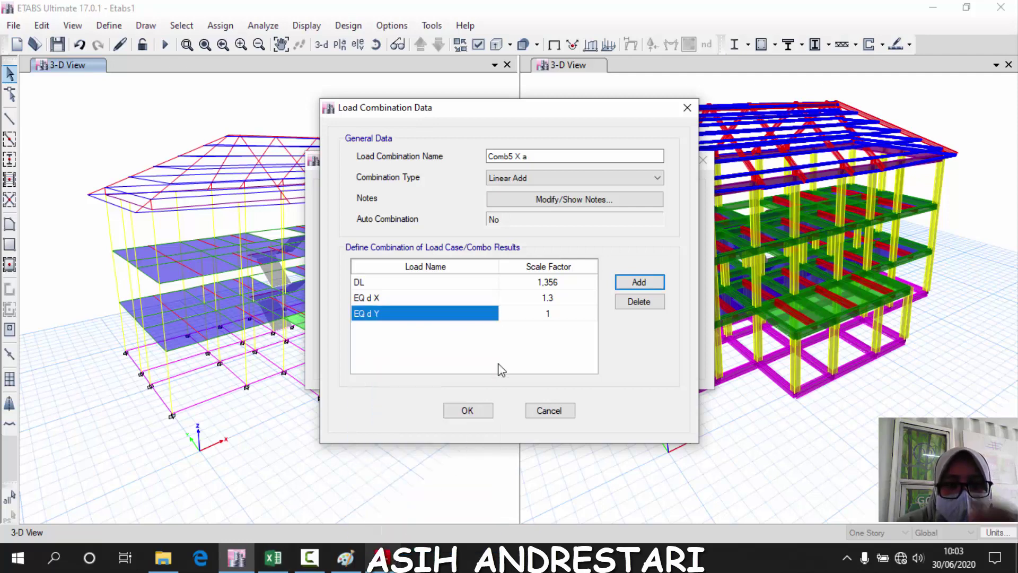
click(540, 316)
text(0.39)
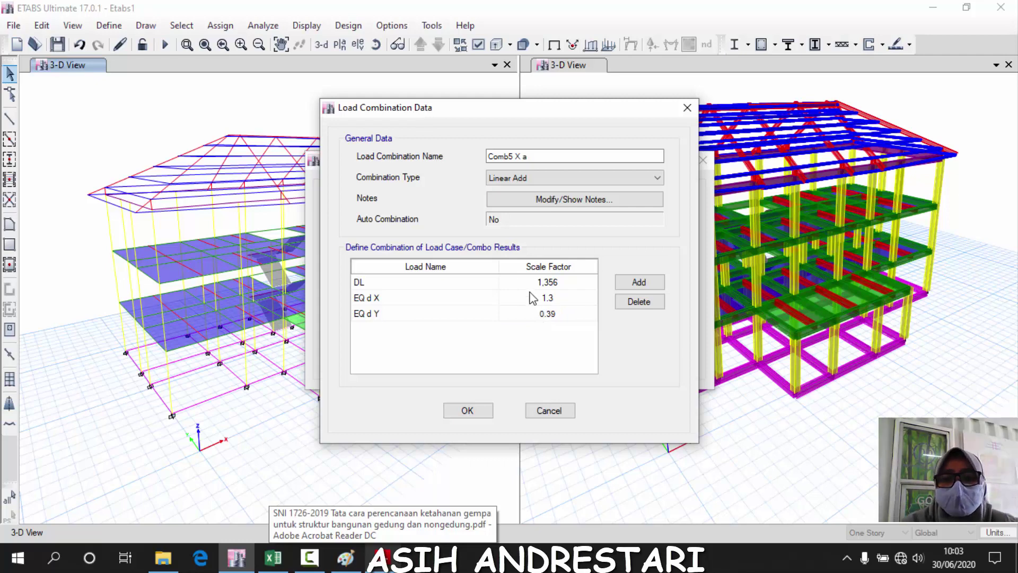
click(537, 299)
Add load LL with scale factor 1 and save the Comb5 X a combination
click(625, 284)
click(403, 329)
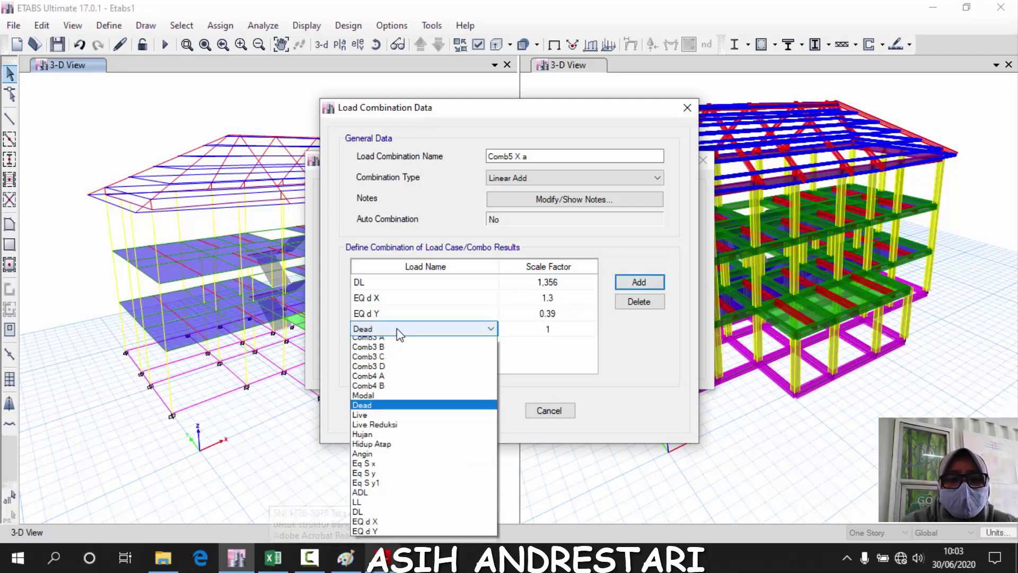
click(382, 514)
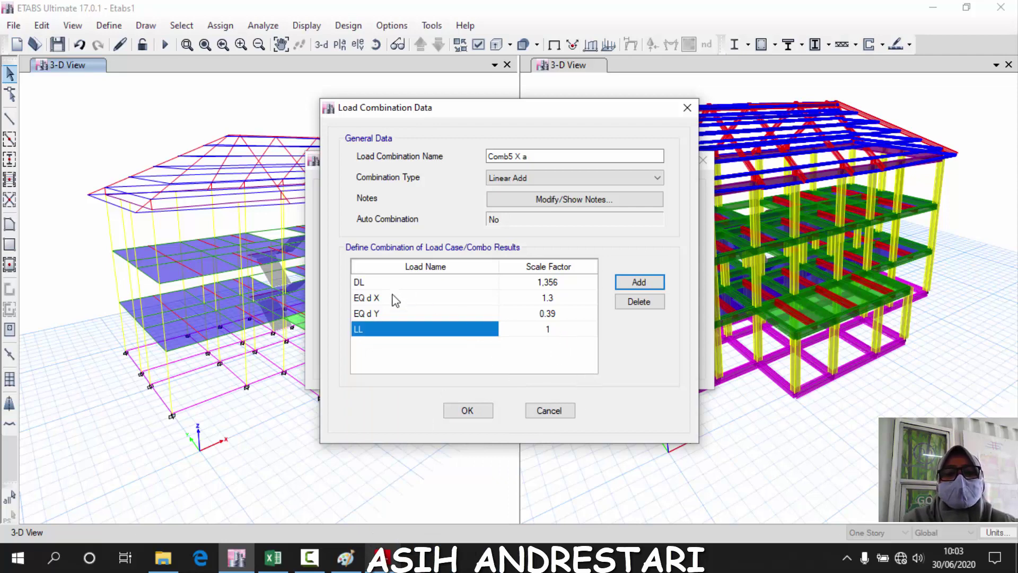
click(469, 410)
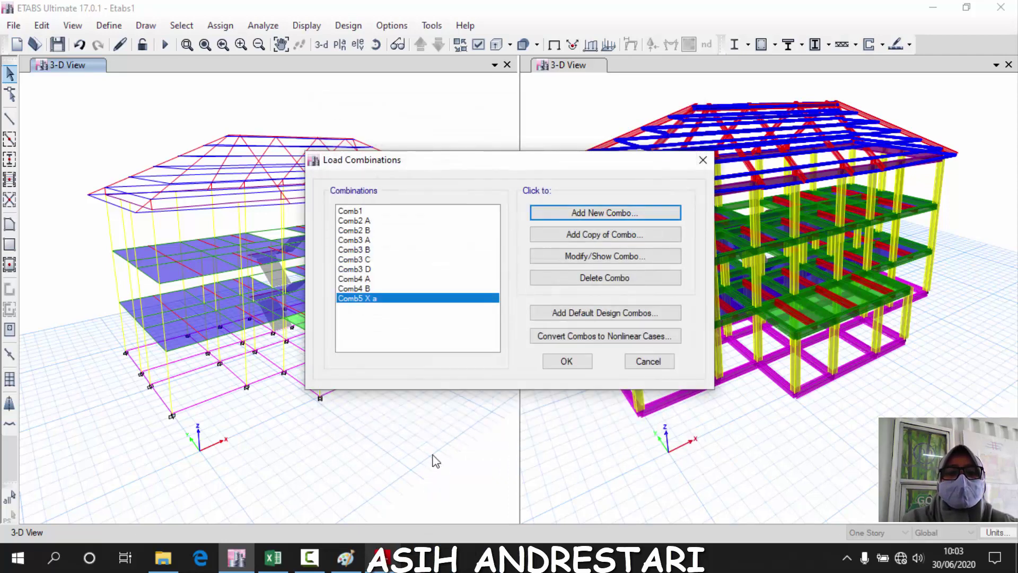
click(595, 234)
double_click(529, 152)
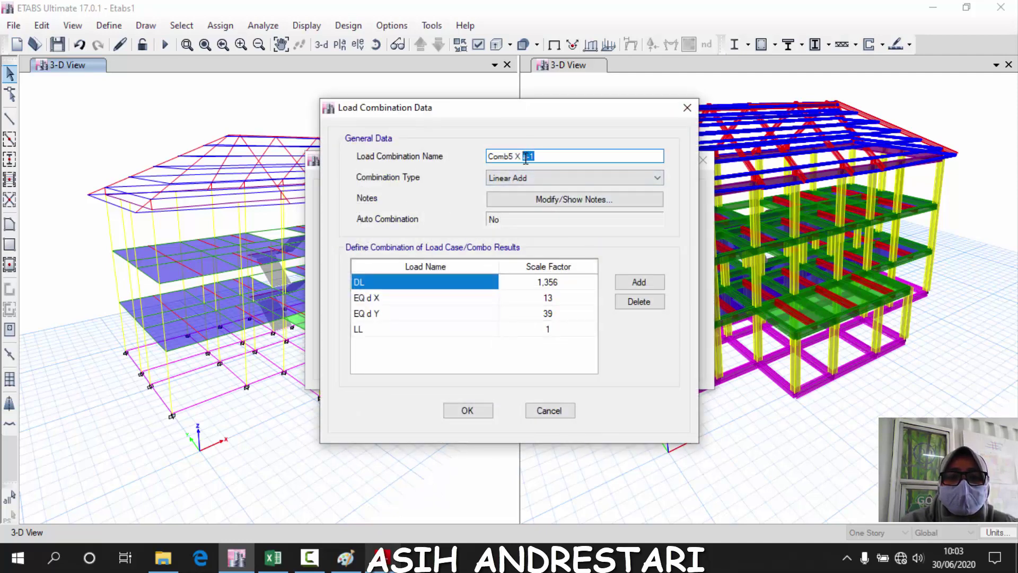
text(b)
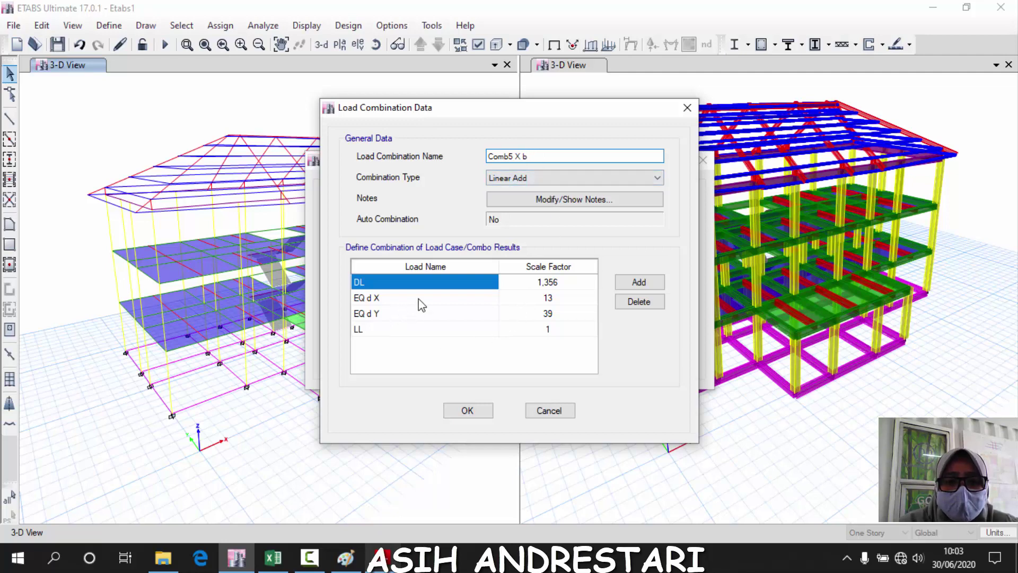
click(490, 300)
click(547, 297)
click(273, 559)
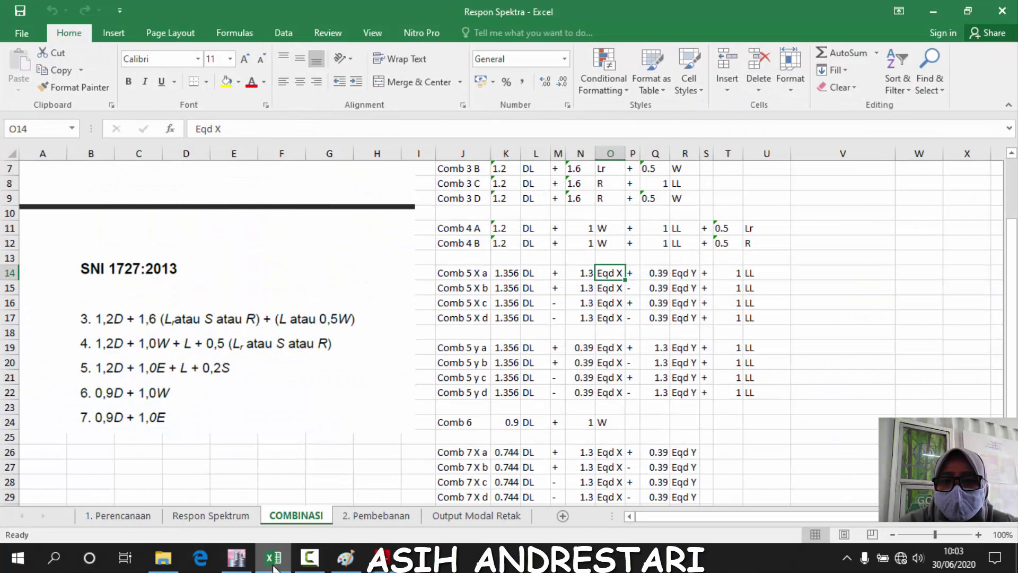
click(273, 559)
click(411, 313)
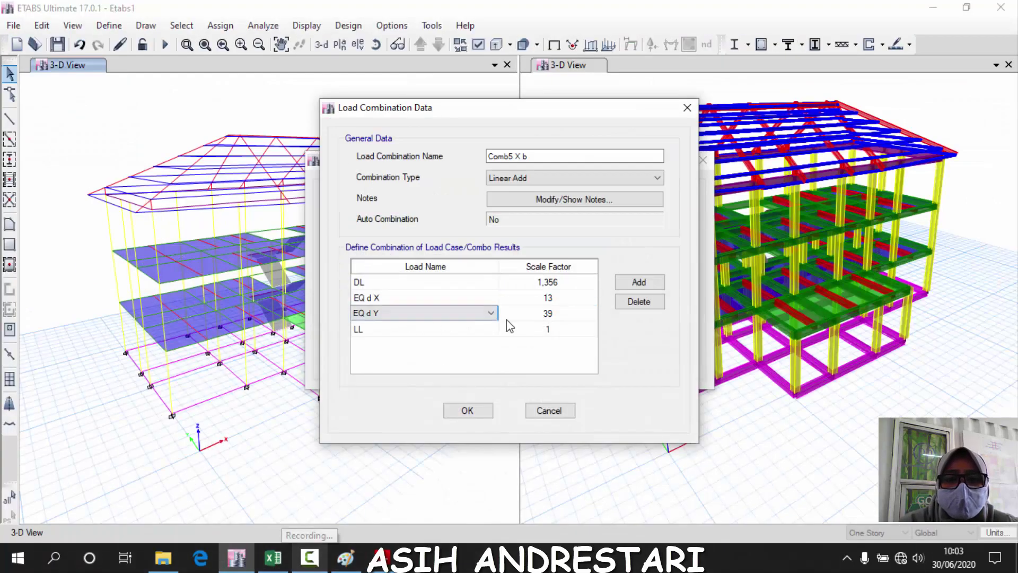
click(534, 317)
click(553, 299)
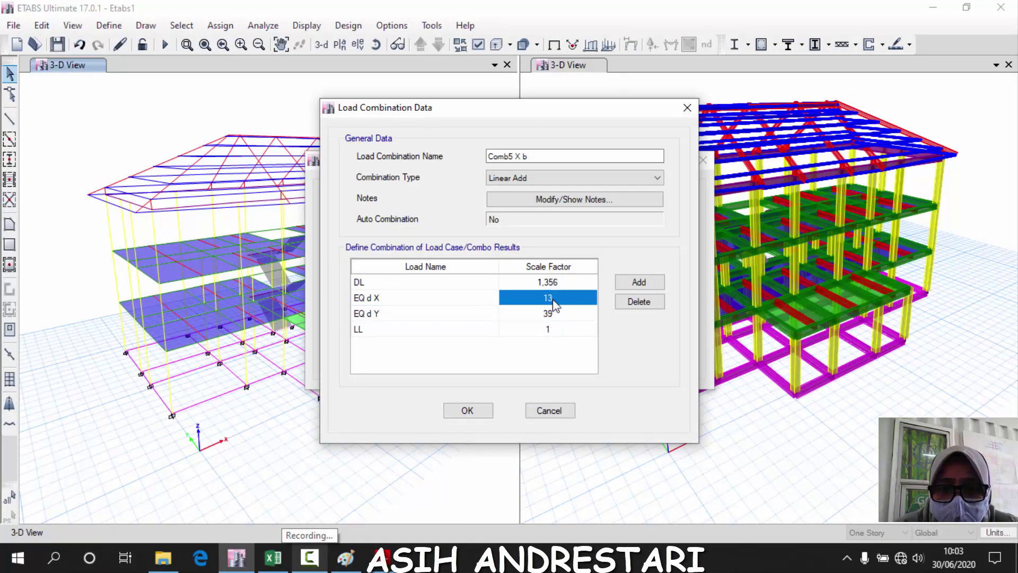
click(546, 410)
Correct the Comb5 X a combination's scale factors to 1,3 for EQ d X and 0,39 for EQ d Y, and save it
click(354, 289)
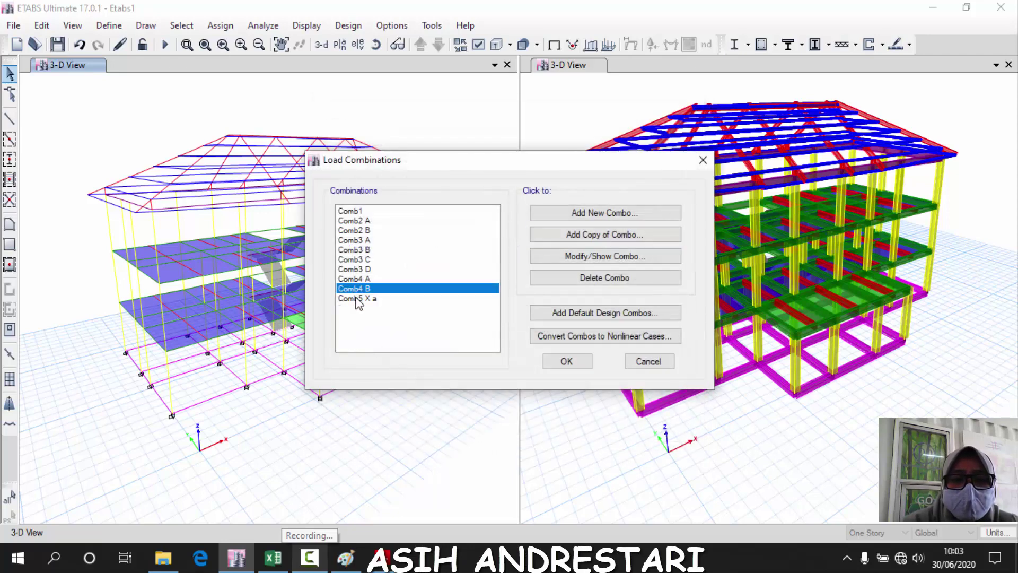
click(394, 300)
click(619, 258)
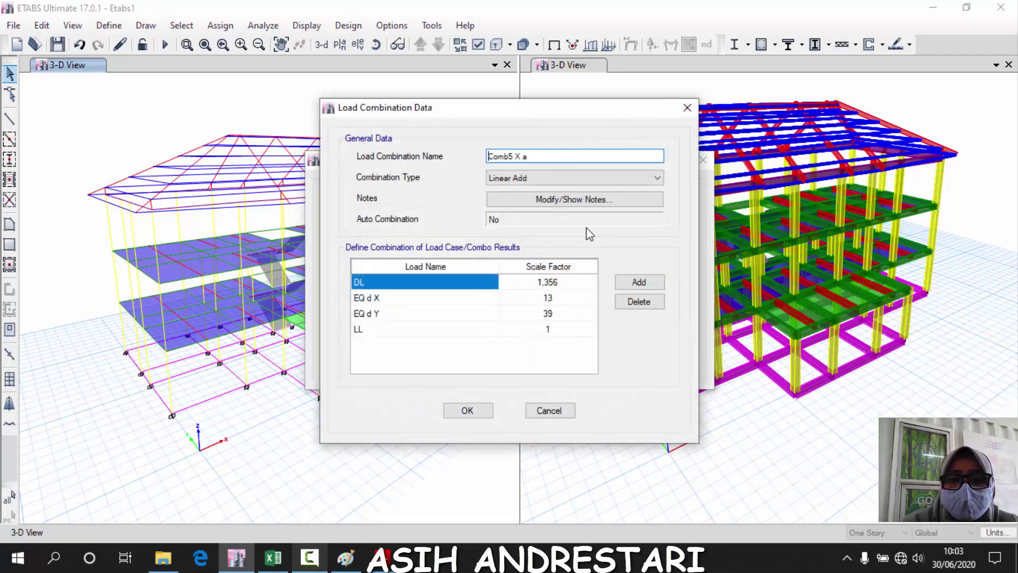
click(560, 298)
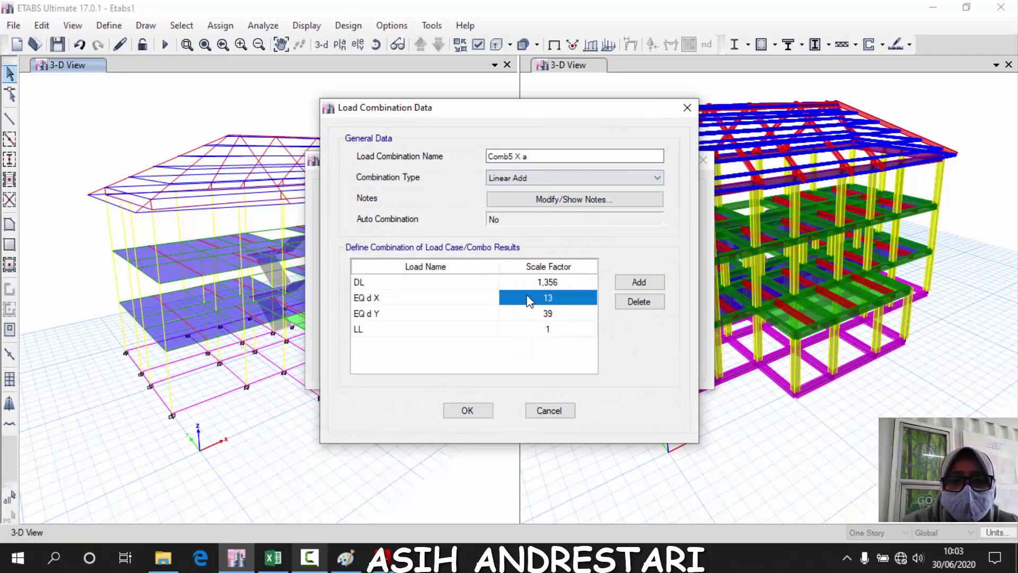
text(1,)
click(537, 314)
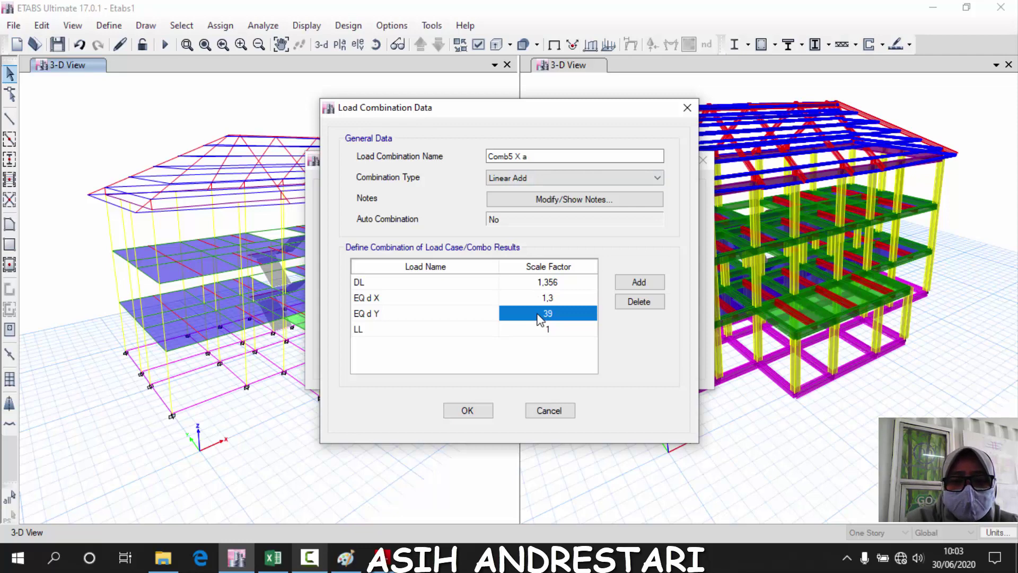
text(0,)
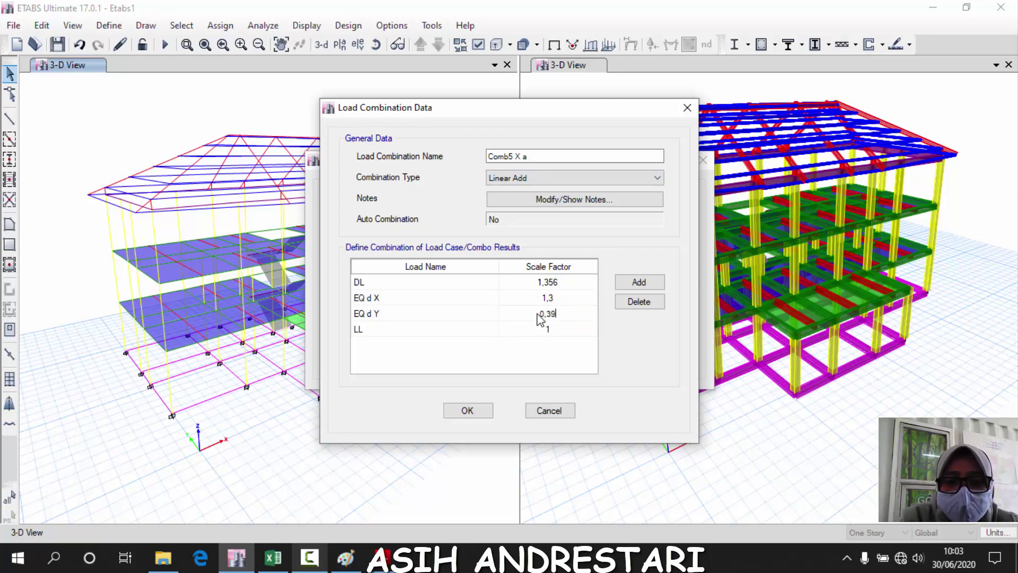
click(549, 286)
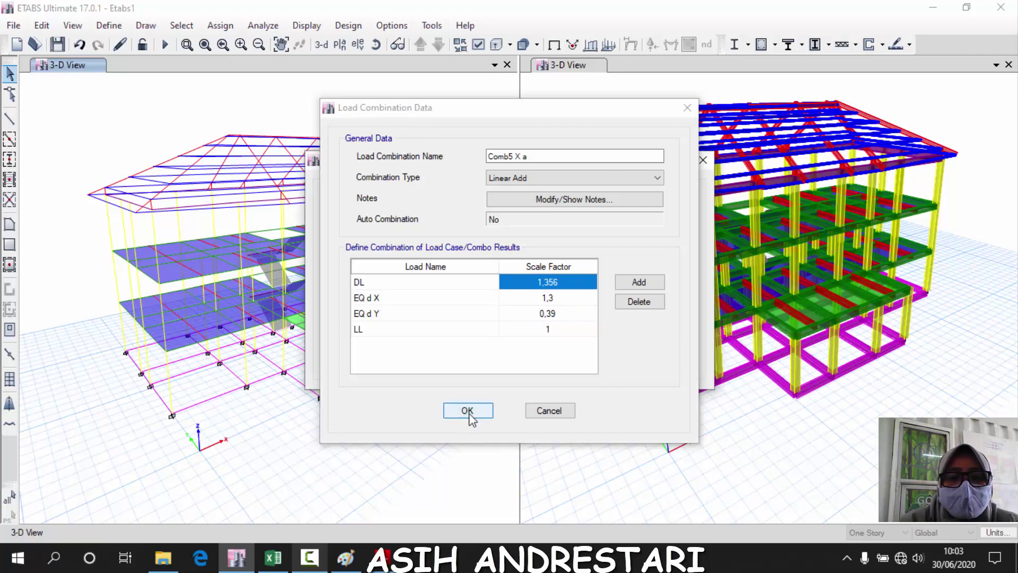
click(467, 411)
Check the load scale factors of the Comb3 D combination
click(388, 268)
click(571, 260)
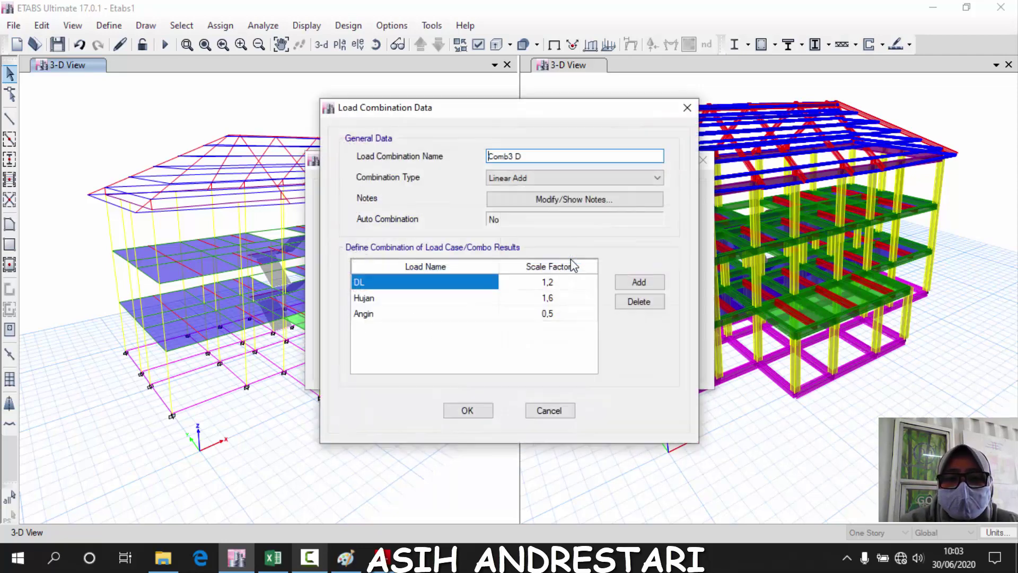
click(465, 411)
Copy Comb5 X a as Comb5 X b with the EQ d Y scale factor set to -0,39, and save it
click(378, 299)
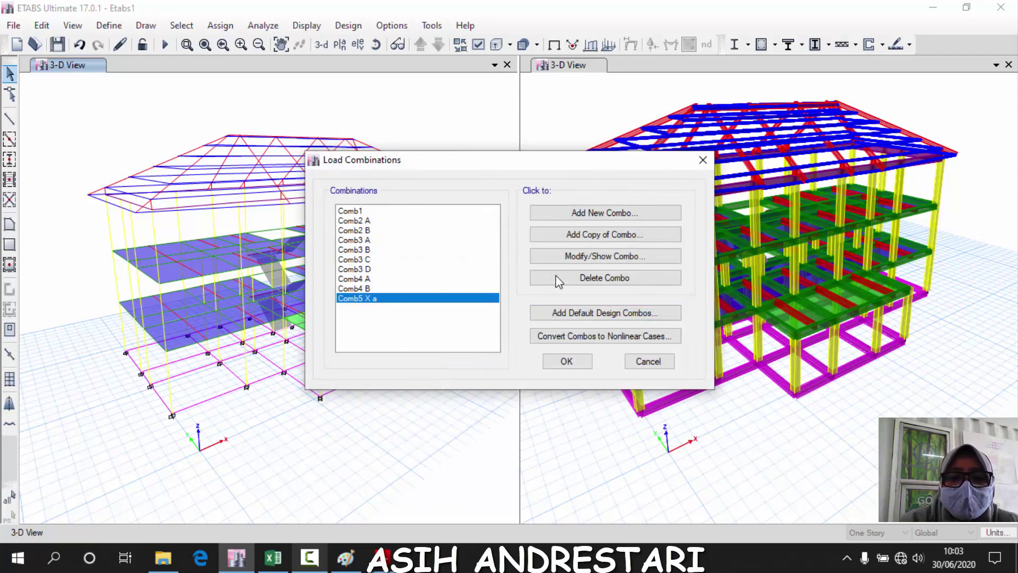
click(594, 239)
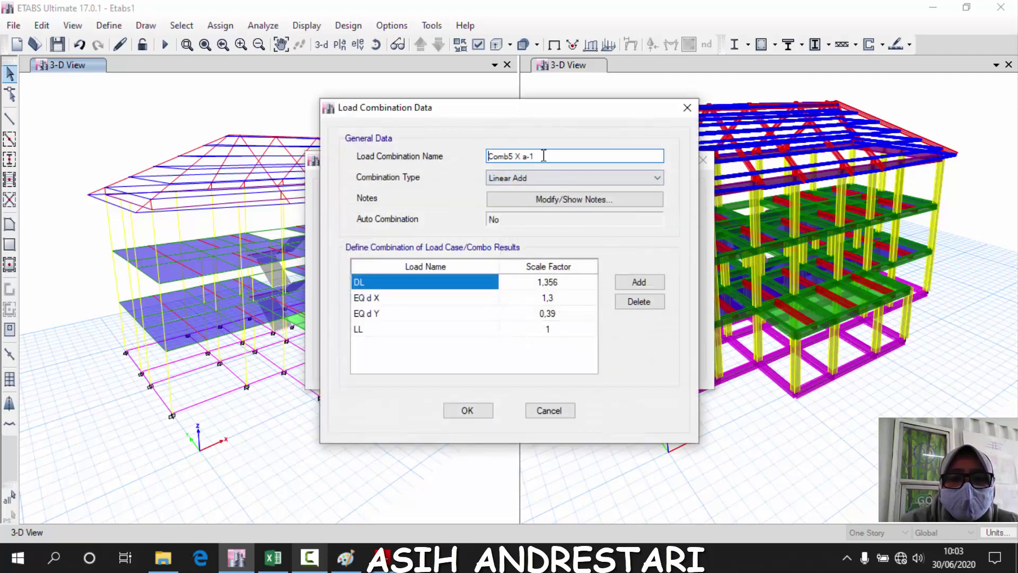
text(b)
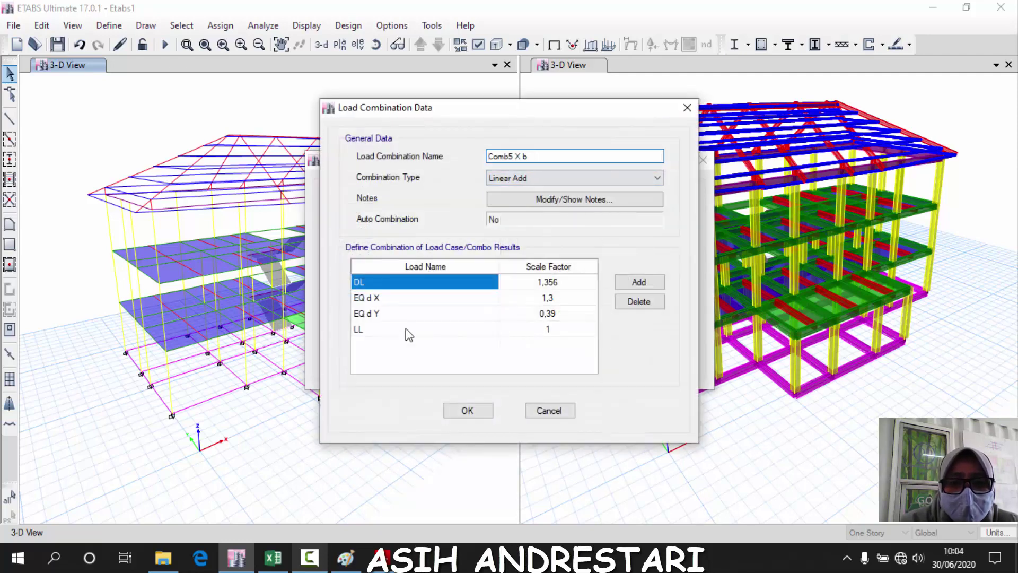
click(392, 317)
click(518, 314)
click(539, 315)
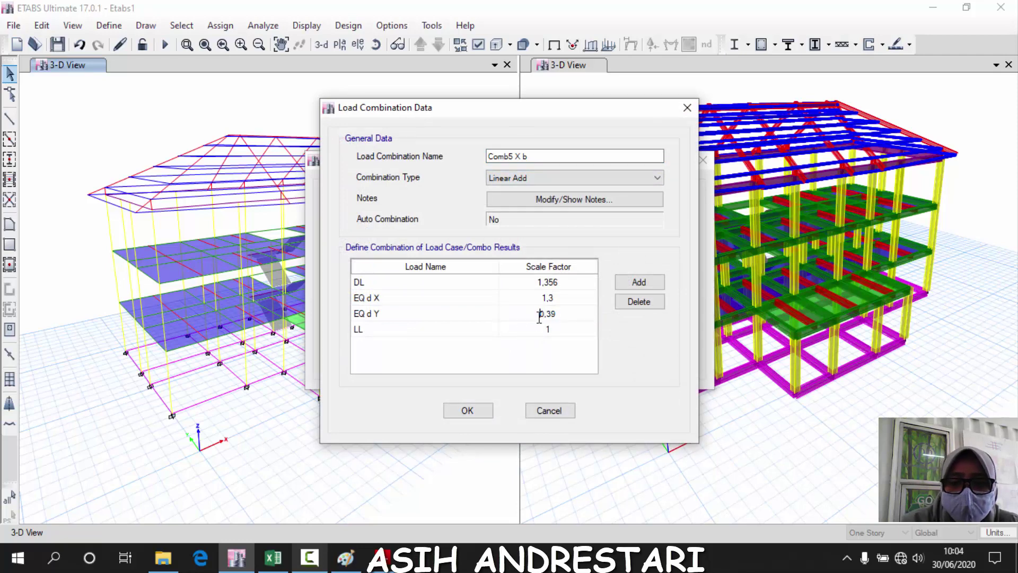
click(477, 412)
Copy Comb5 X a as Comb5 X c with the EQ d X scale factor set to -1,3, and save it
click(395, 299)
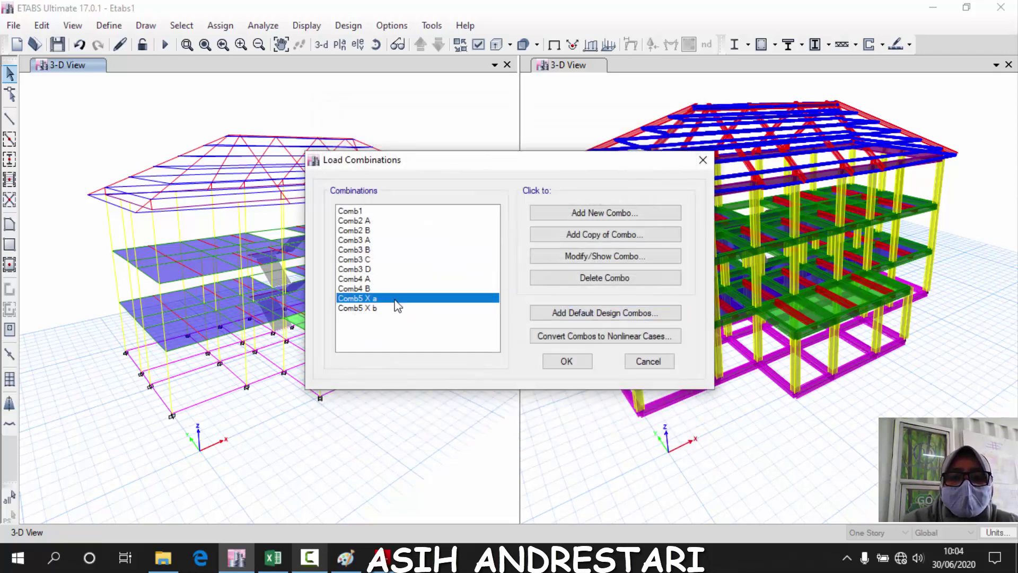
click(602, 245)
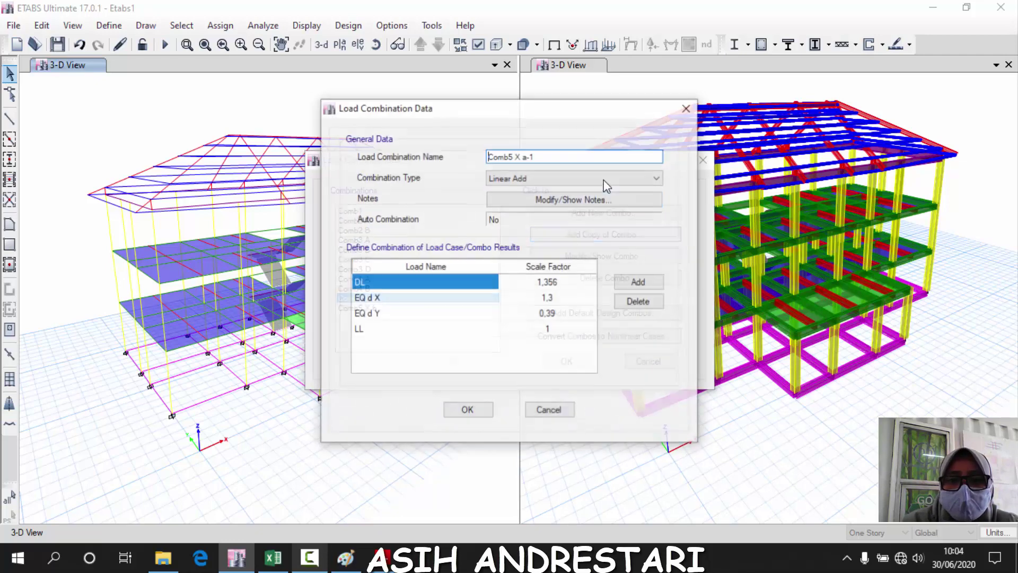
drag(536, 156, 523, 156)
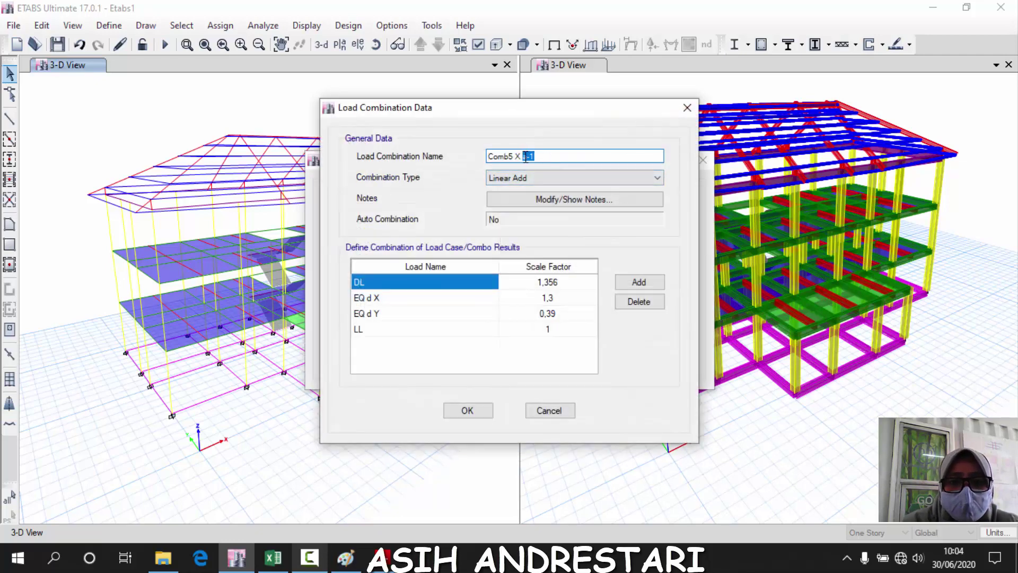
text(c)
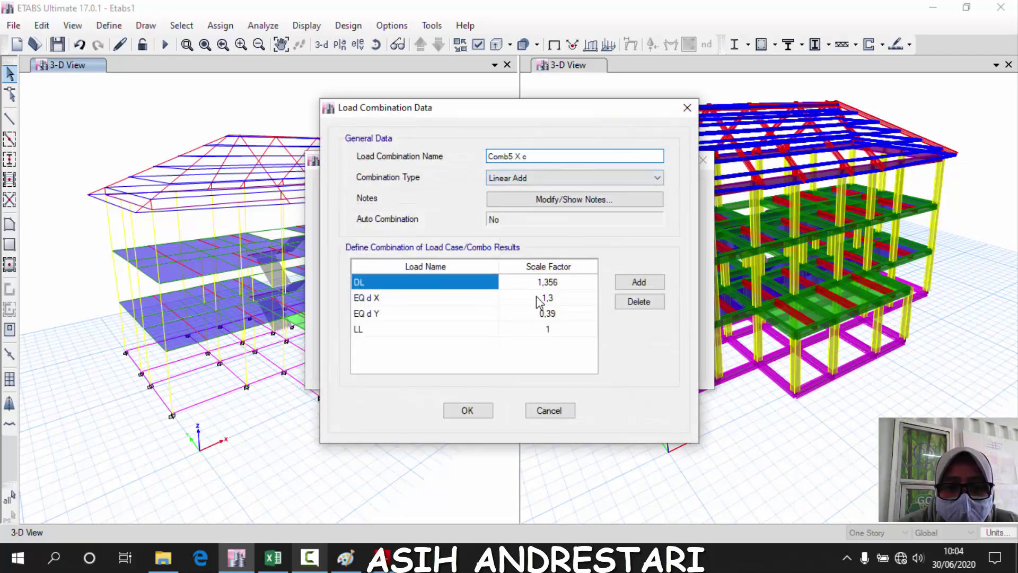
click(536, 295)
click(536, 295)
text(-)
click(548, 314)
click(466, 410)
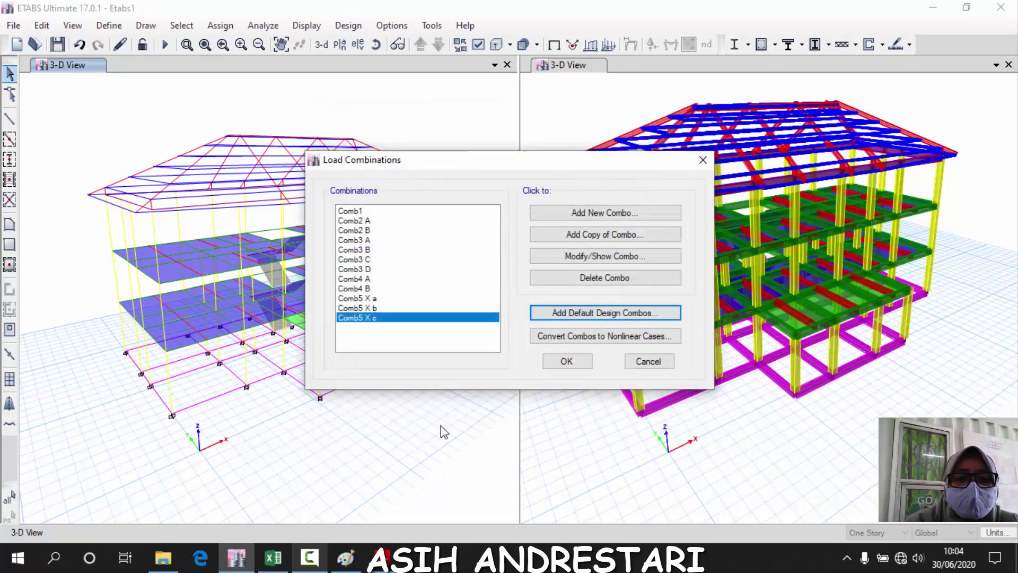
Copy Comb5 X c as Comb5 X d with the EQ d Y scale factor set to -0,39, and save it
click(598, 234)
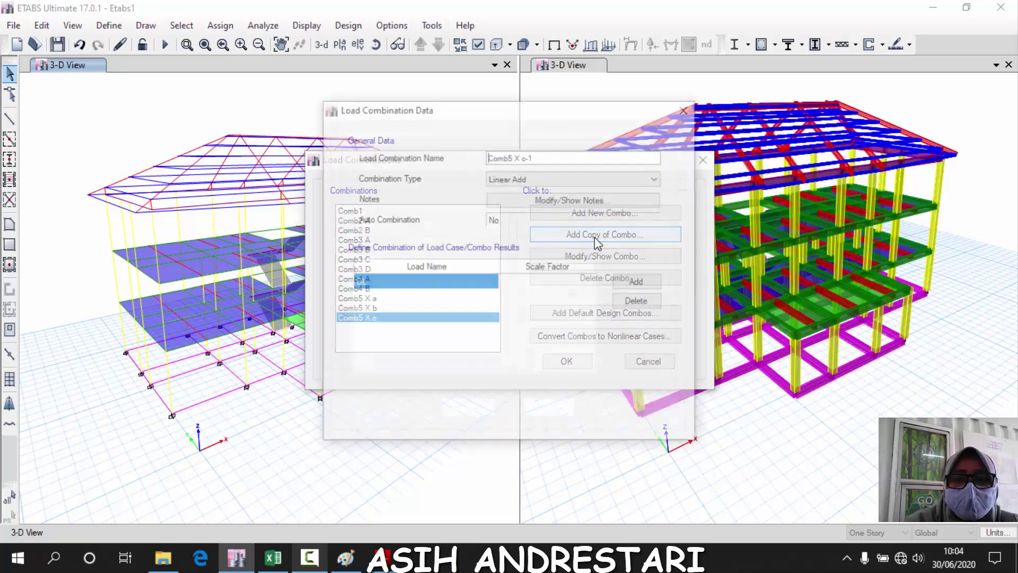
drag(534, 156, 524, 156)
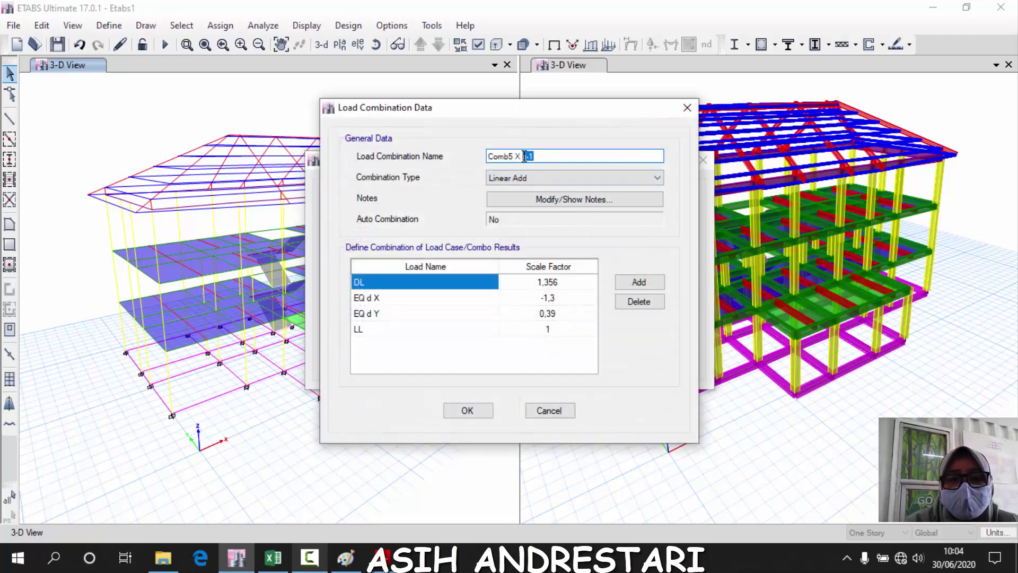
text(d)
click(532, 314)
click(532, 313)
click(470, 409)
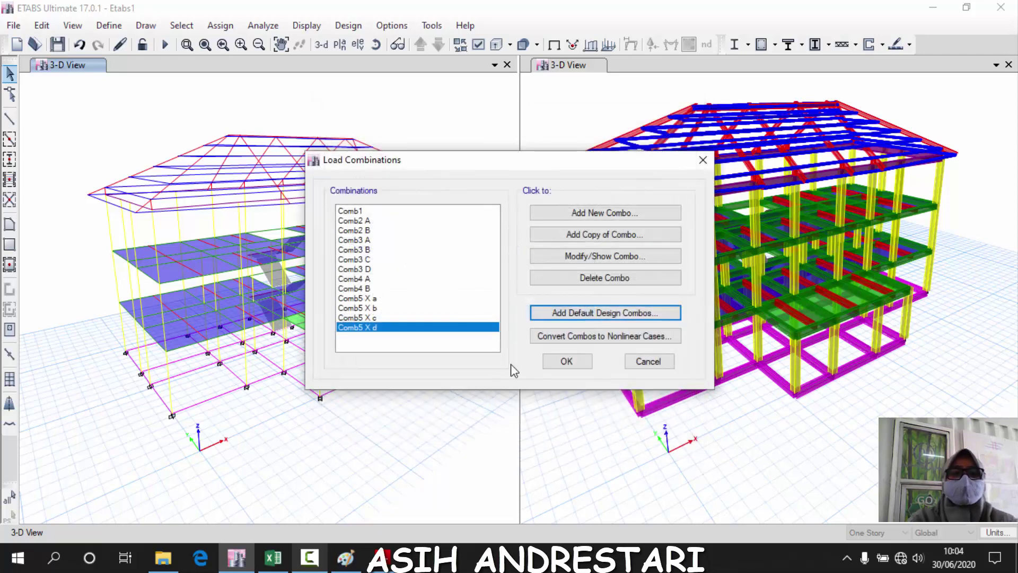
Copy Comb5 X a as Comb5 Y a with scale factors 0,39 for EQ d X and 1,3 for EQ d Y, and save it
click(380, 298)
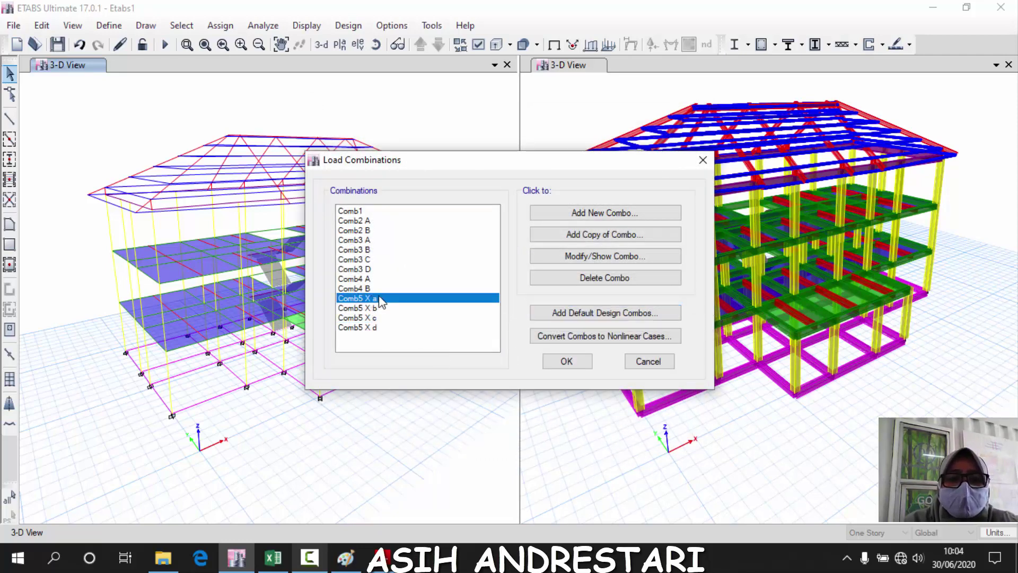
click(626, 235)
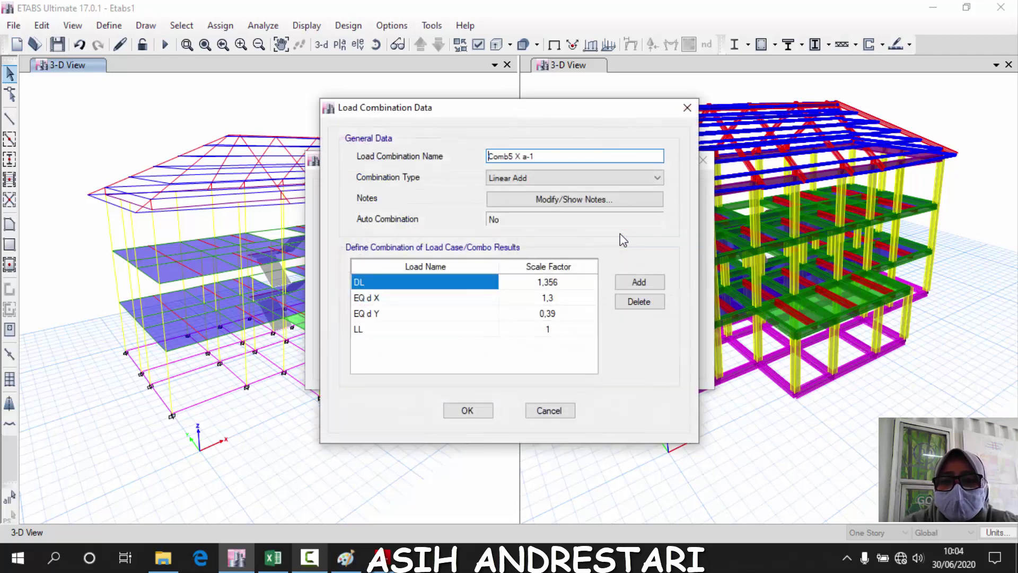
click(557, 156)
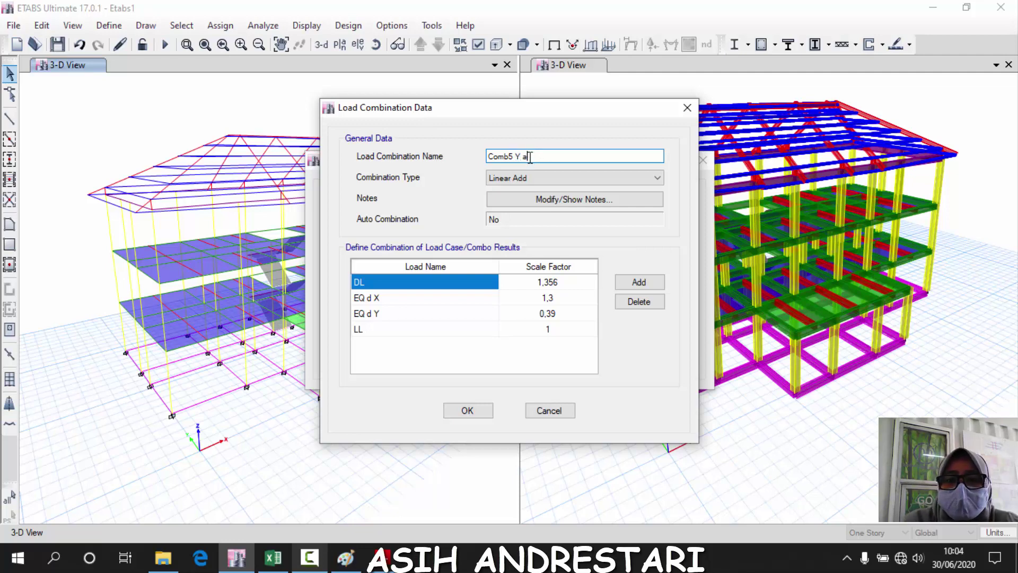
click(557, 298)
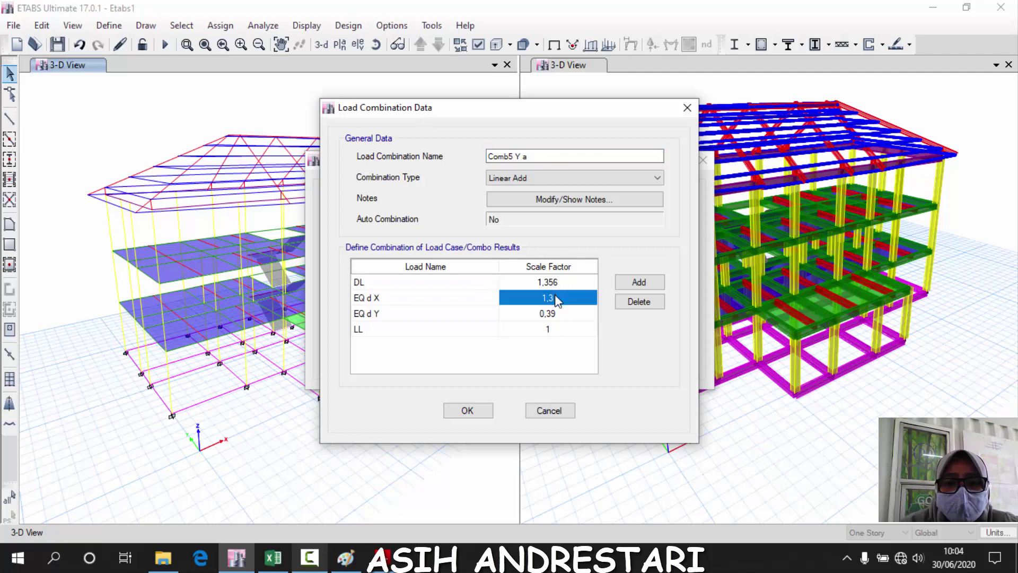
click(556, 298)
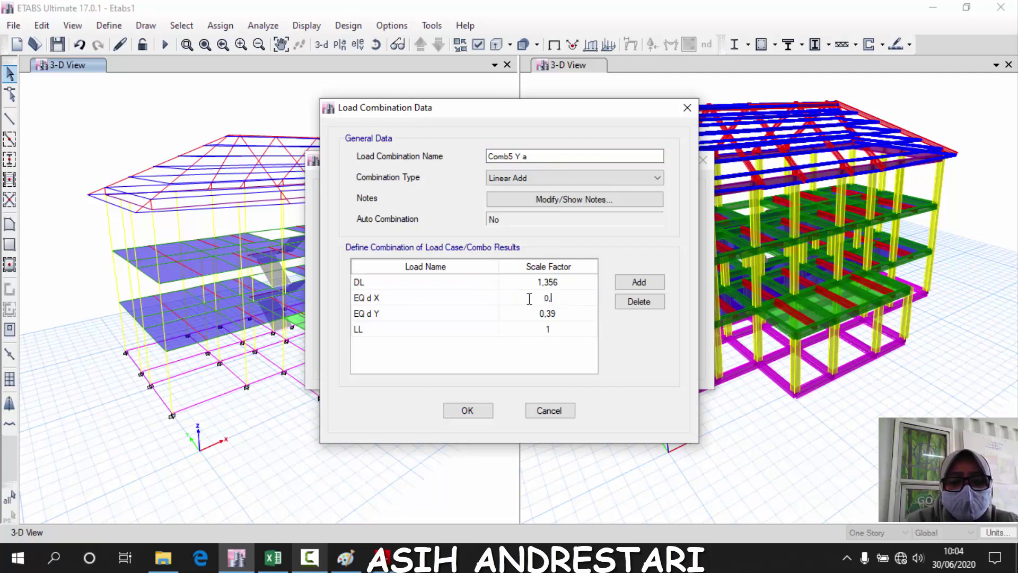
click(564, 315)
click(565, 316)
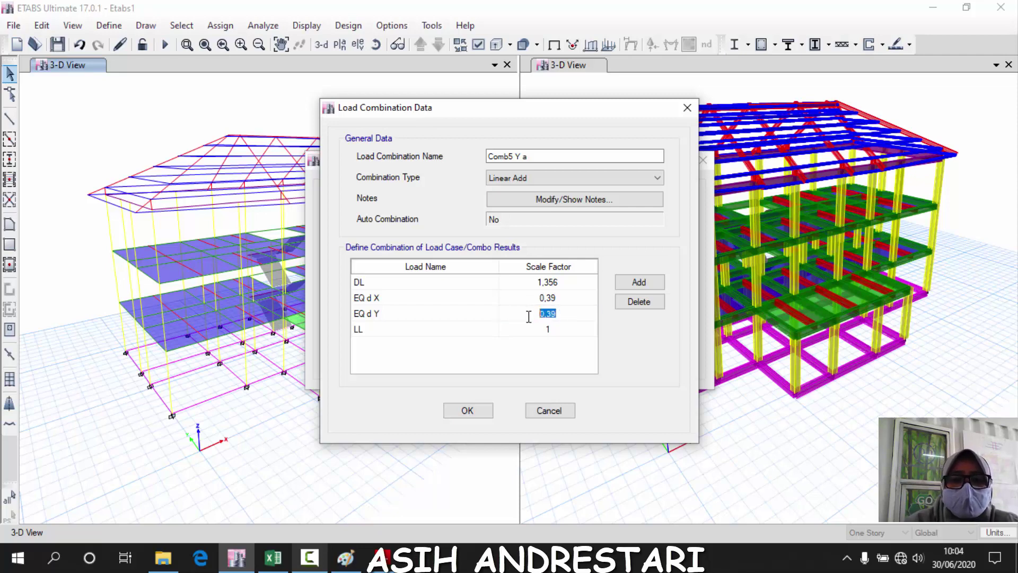
text(1)
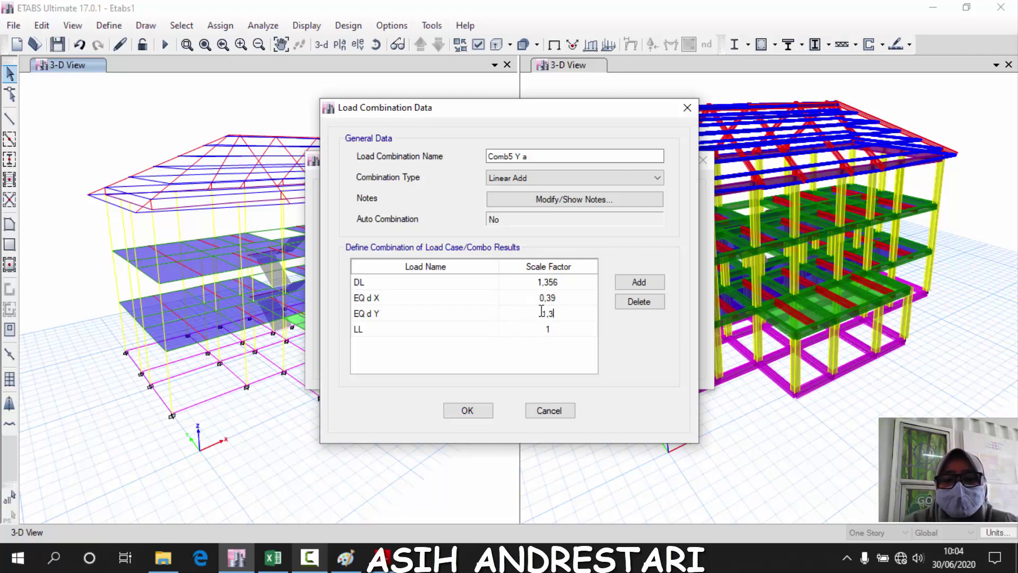
click(547, 298)
click(467, 410)
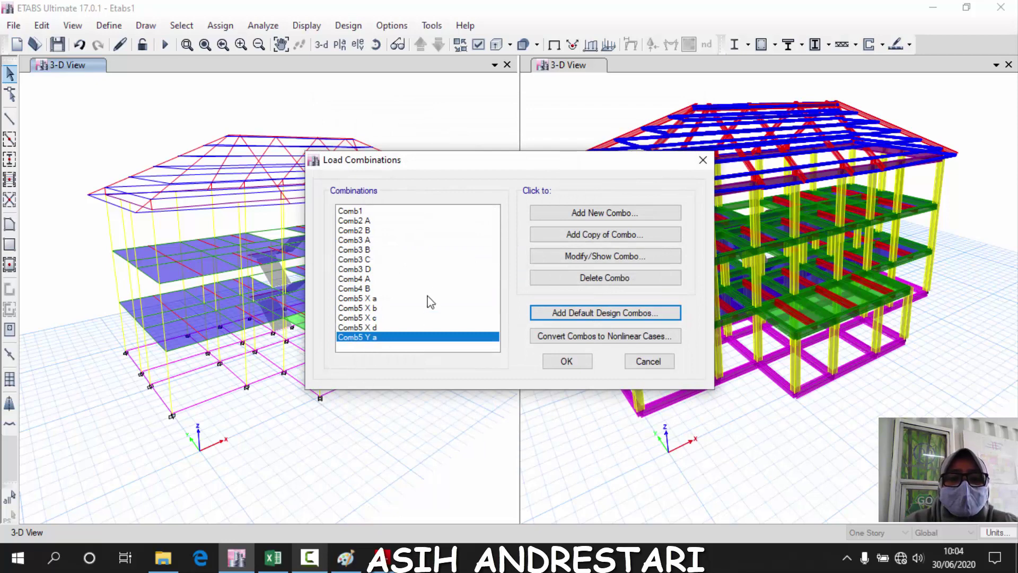
Copy Comb5 Y a as Comb5 Y b with the EQ d Y scale factor set to -1,3, and save it
click(624, 240)
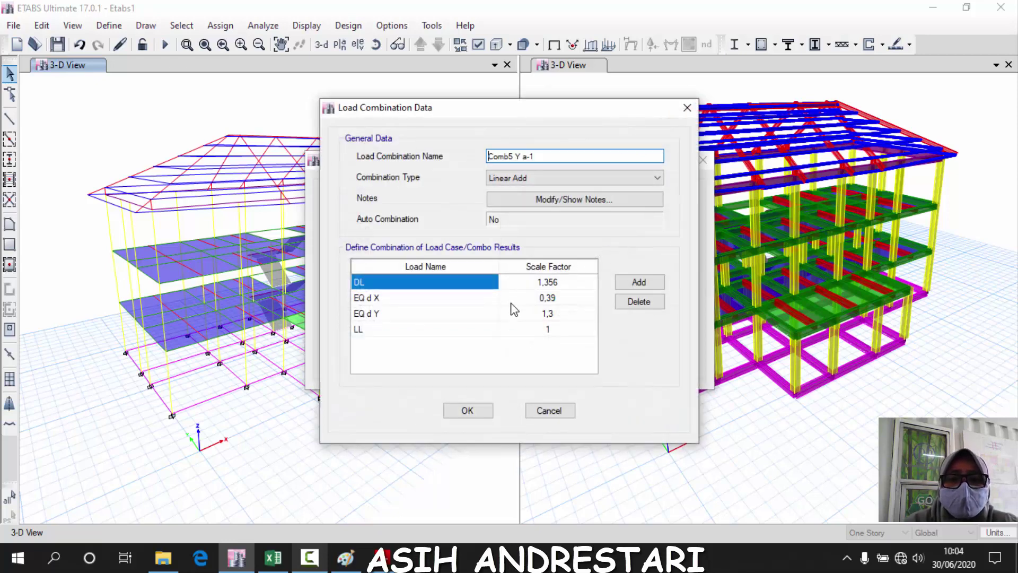
click(547, 315)
click(546, 314)
click(543, 313)
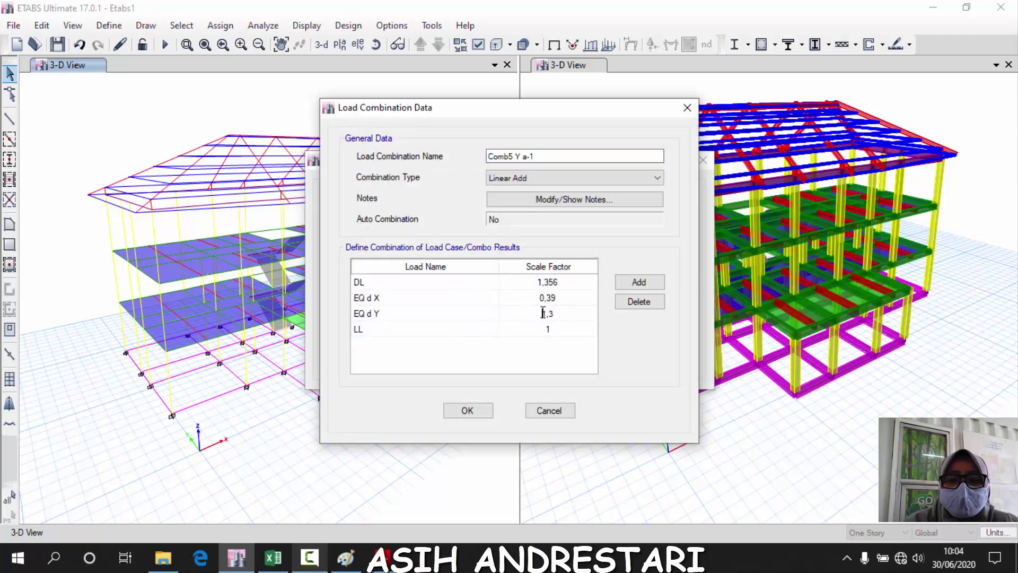
text(-)
drag(557, 156, 524, 153)
text(b)
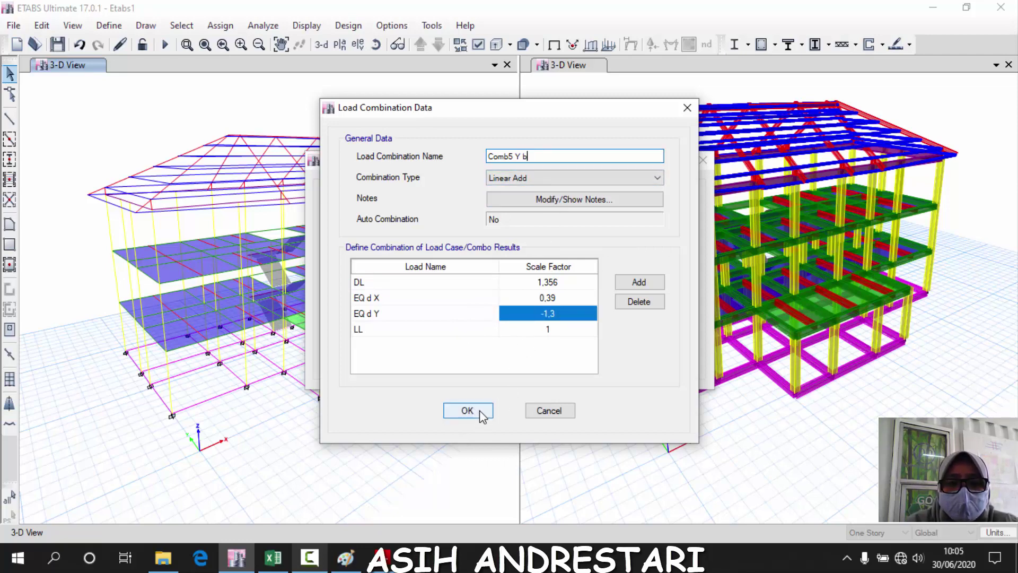
click(478, 410)
Copy Comb5 Y a as Comb5 Y c with the EQ d X scale factor set to -0,39, and save it
click(390, 337)
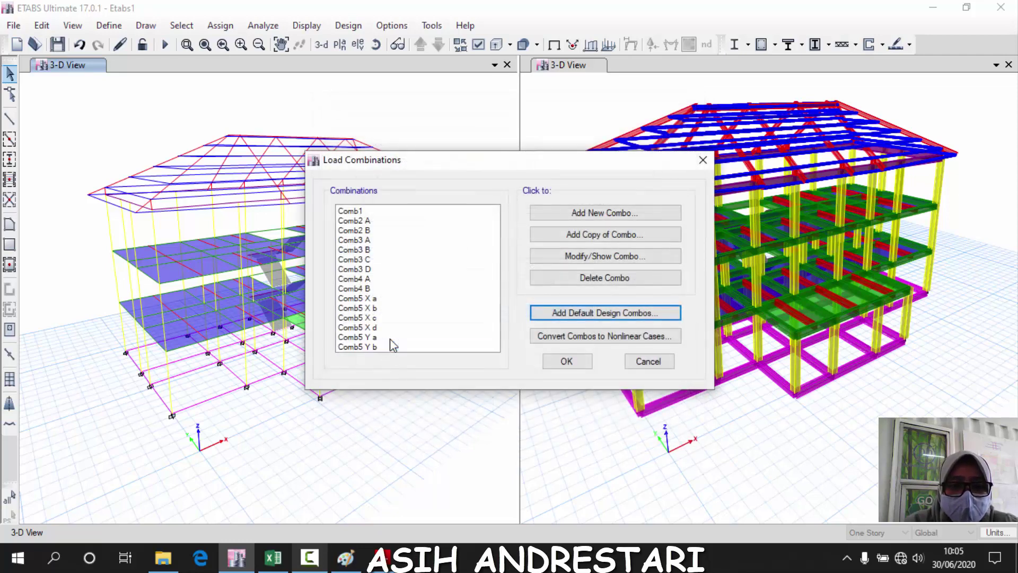
click(573, 237)
drag(533, 156, 525, 155)
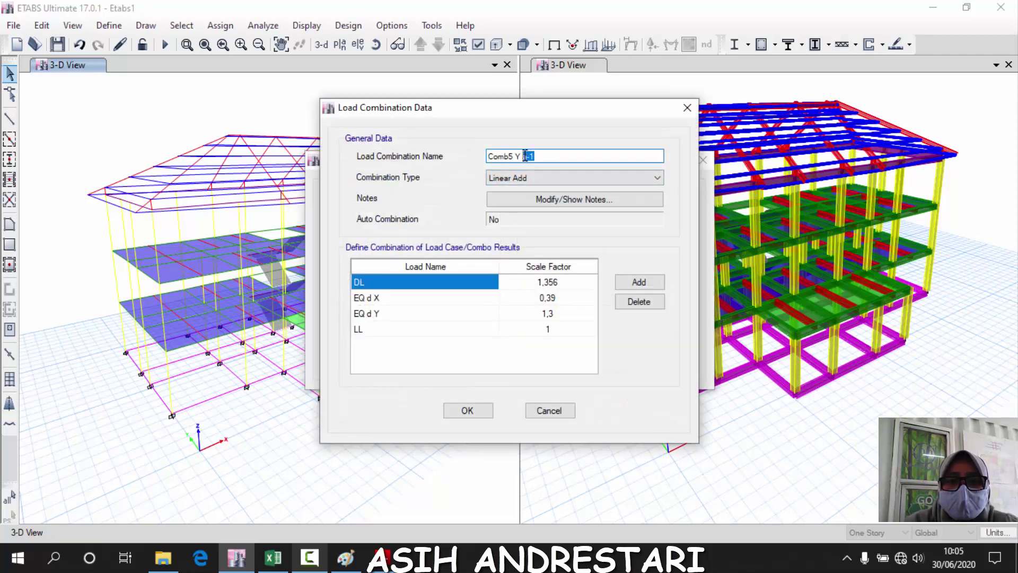
text(c)
click(534, 298)
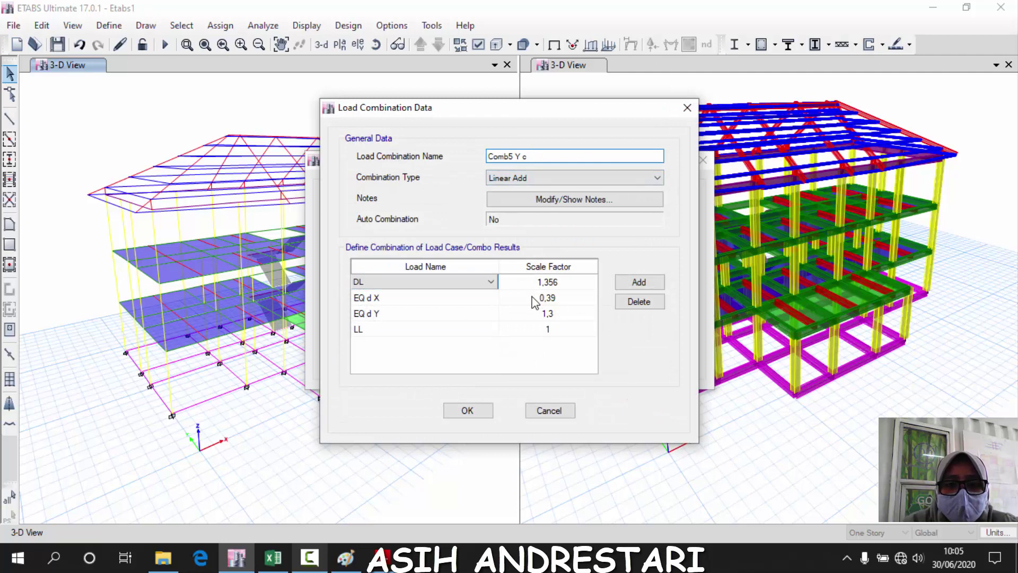
click(534, 298)
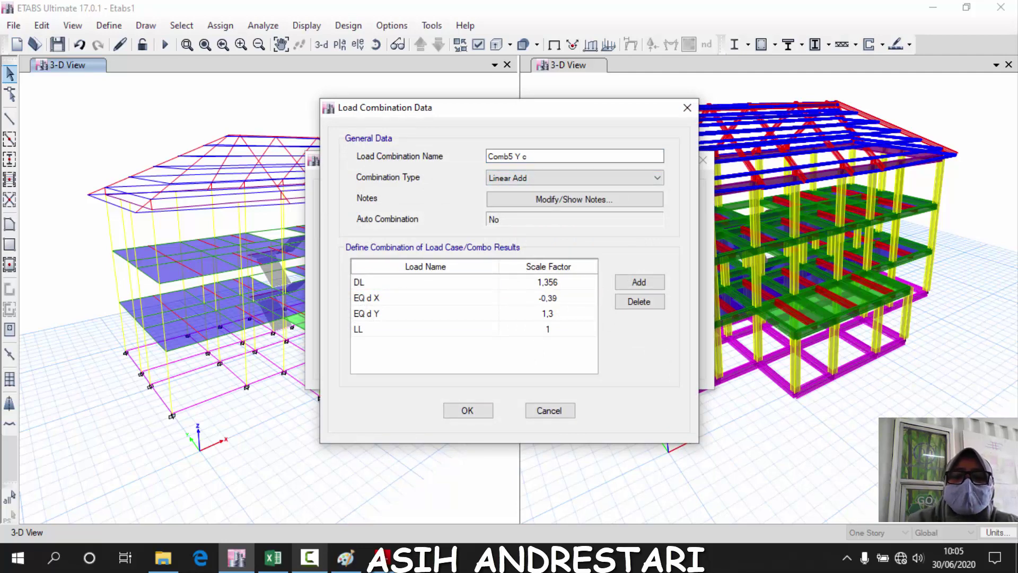
click(468, 410)
click(467, 410)
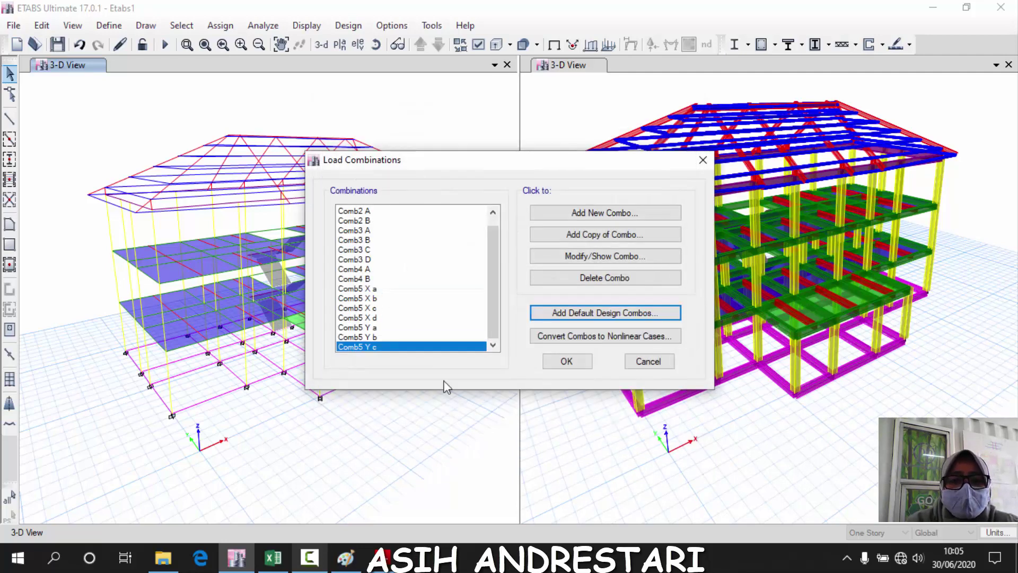
Copy Comb5 Y c as Comb5 Y d with the EQ d Y scale factor set to -1,3, and save it
click(594, 234)
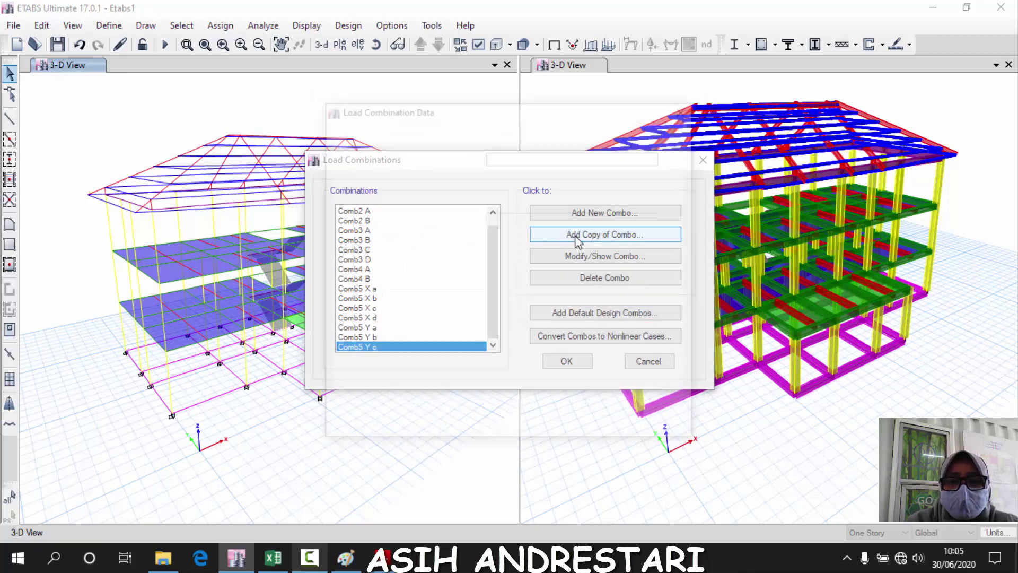
drag(537, 158, 525, 157)
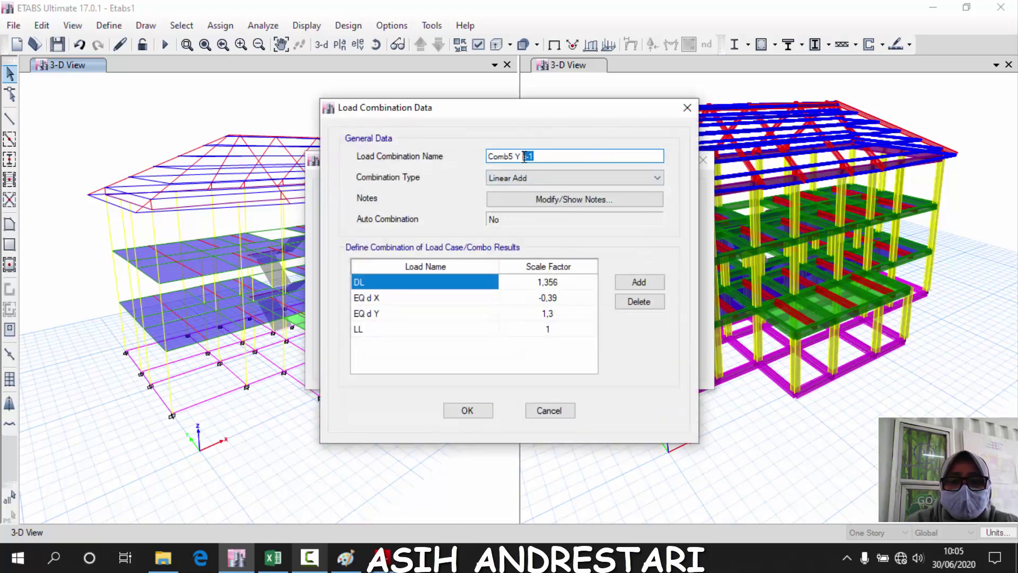
text(d)
click(539, 313)
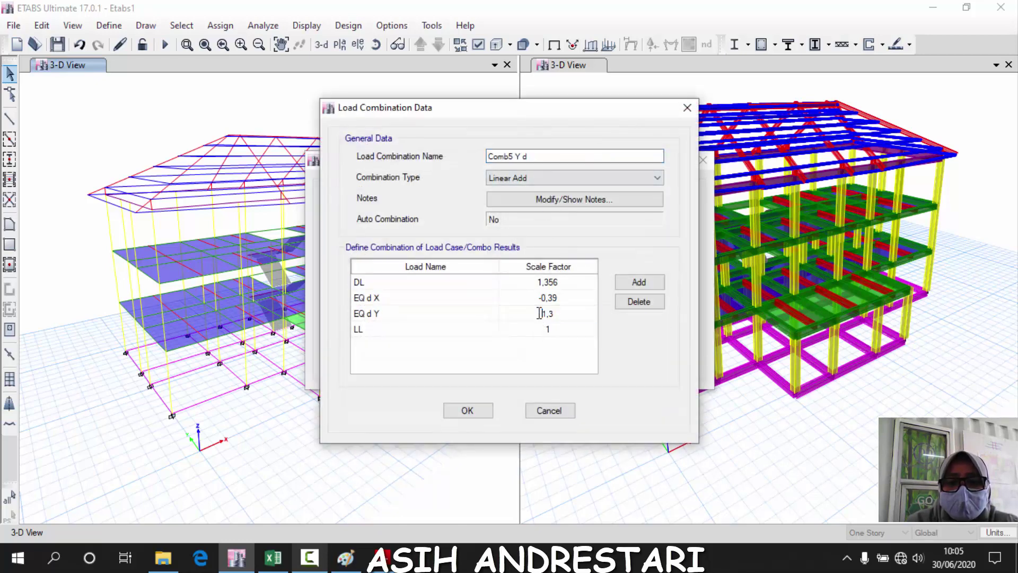
click(467, 410)
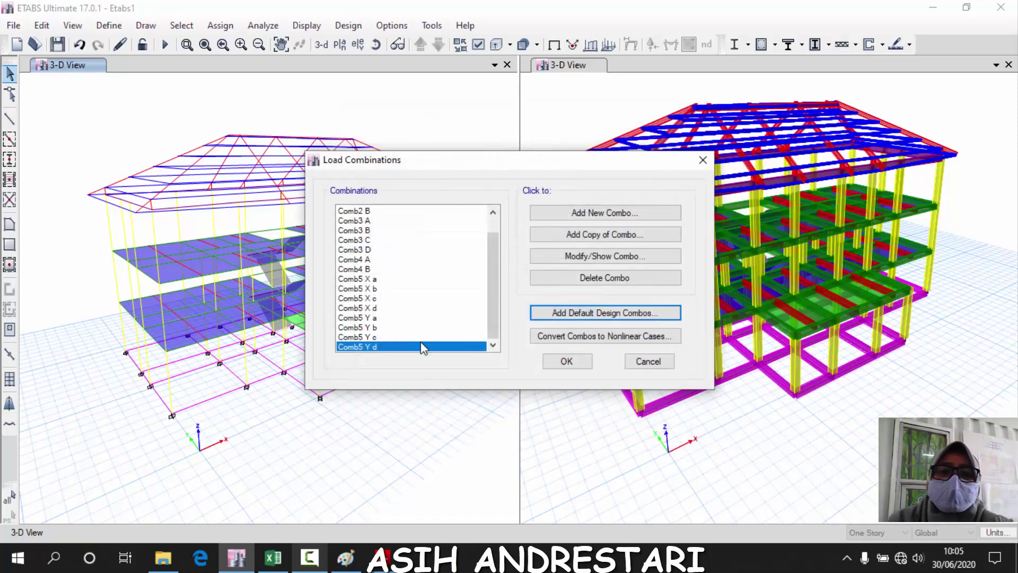
Start a new load combination named Comb6, checking the Comb 6 row in the Excel table
click(603, 217)
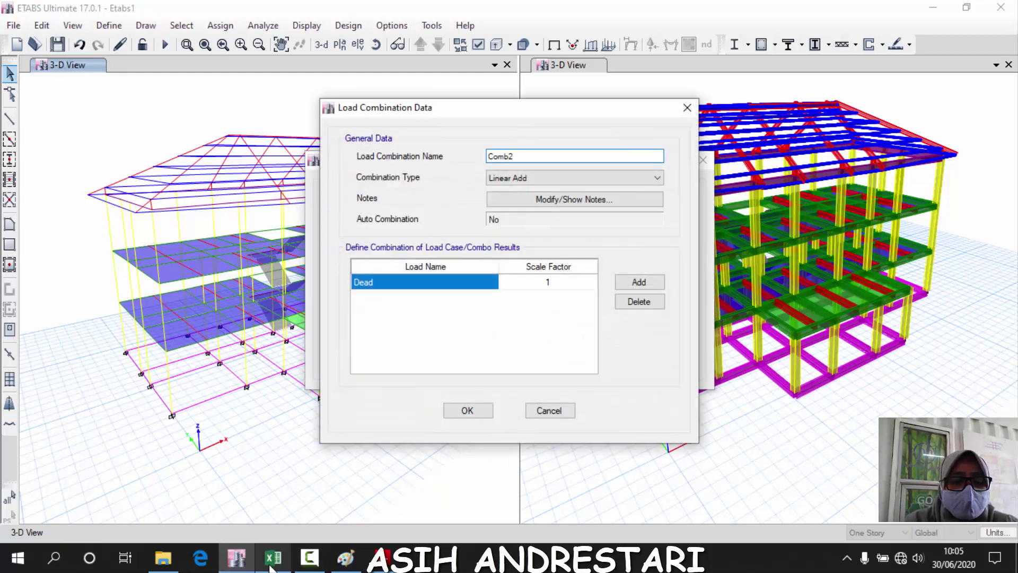
click(273, 561)
scroll(173, 382, down, 2)
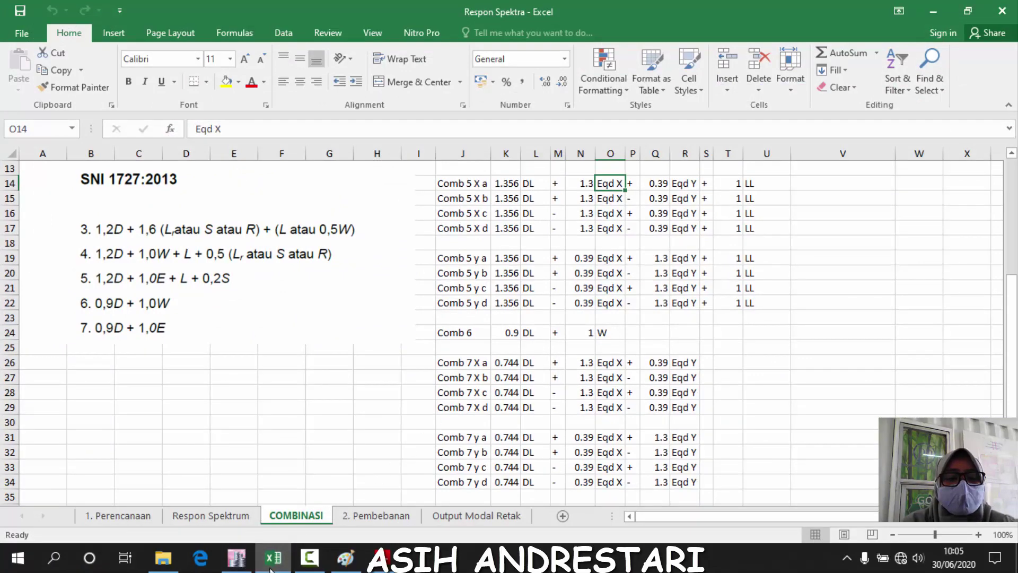
click(237, 558)
click(543, 157)
text(6)
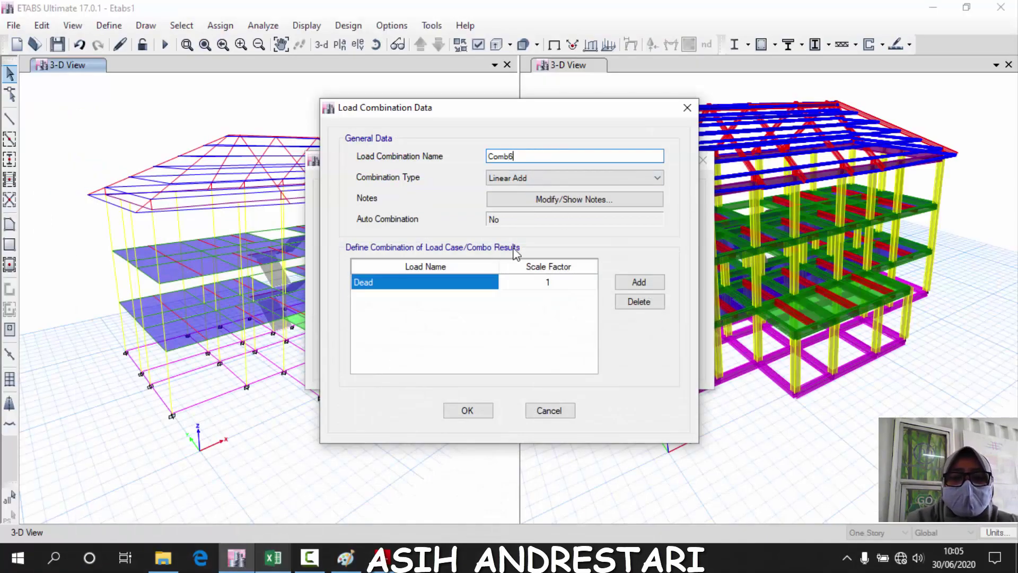
Give Comb6 the DL load with scale factor 0,9 and the Angin load with factor 1, and save it
click(462, 282)
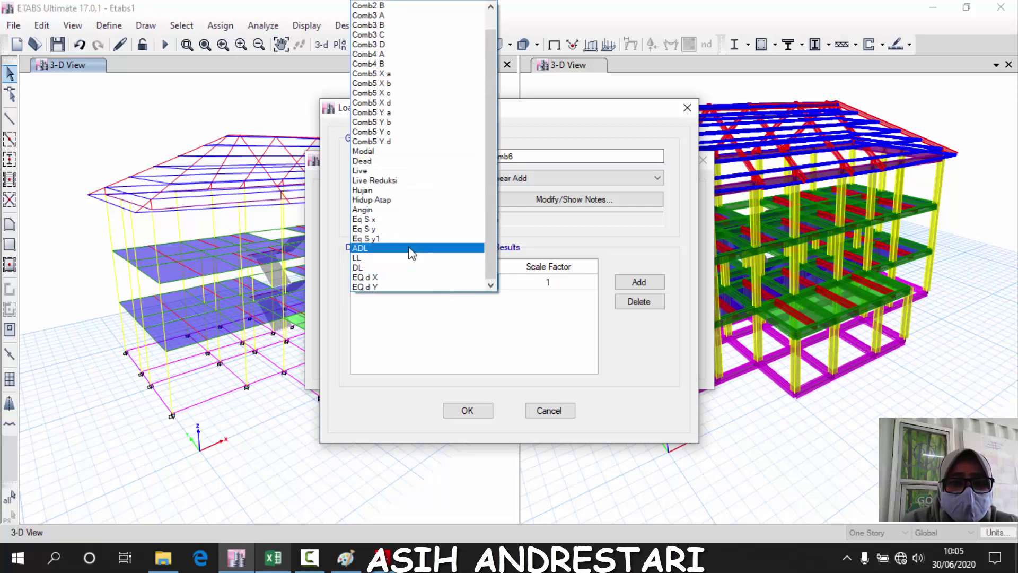
click(392, 267)
click(557, 283)
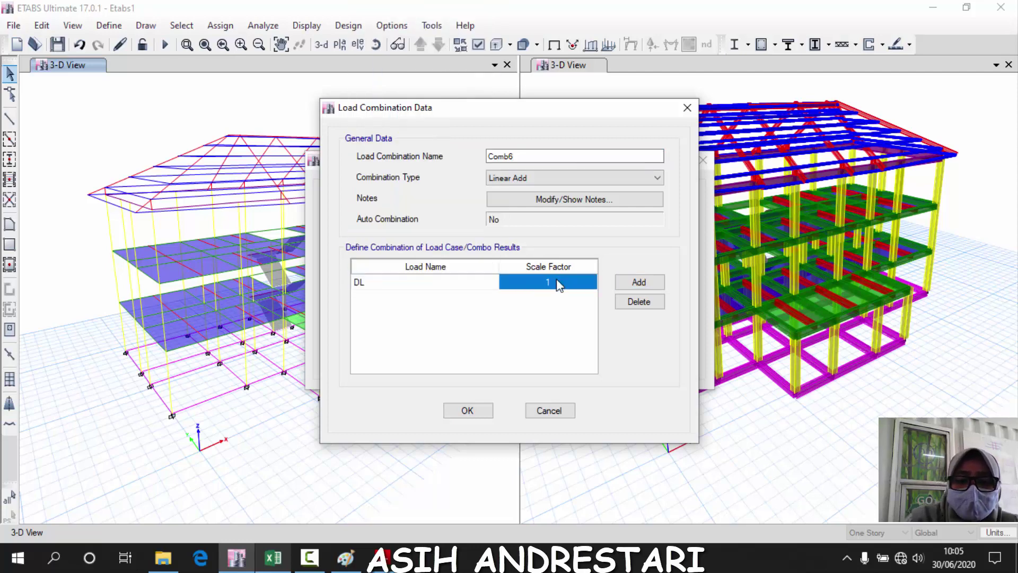
text(0.)
click(643, 282)
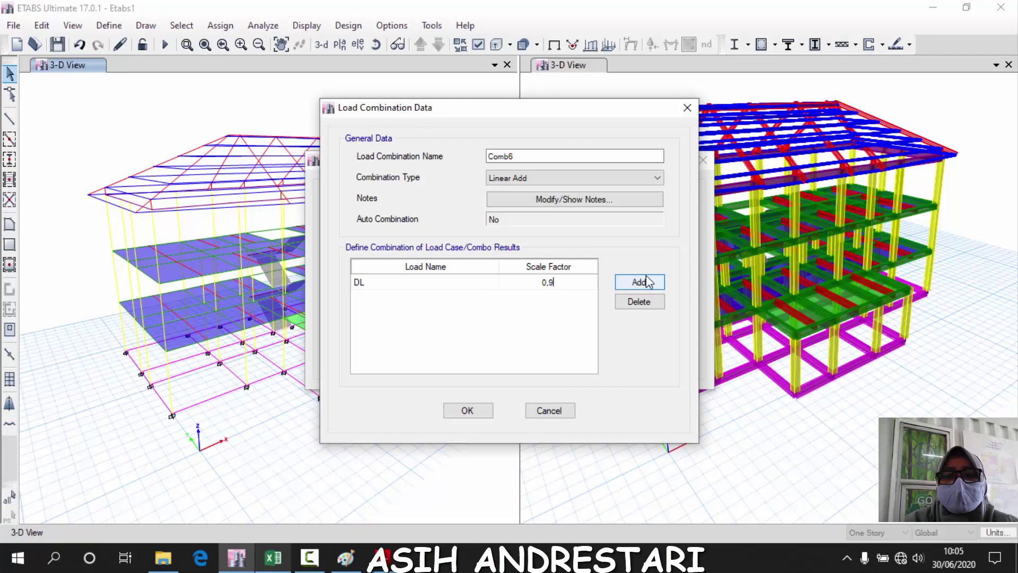
click(391, 301)
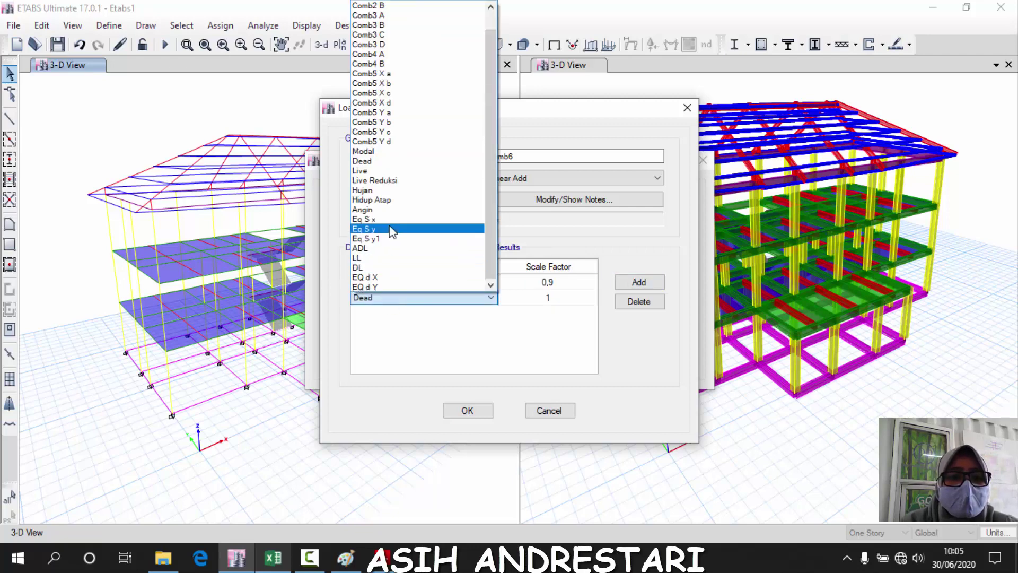
click(392, 210)
click(468, 409)
Check the Comb 7 rows in the Excel table and start a new ETABS load combination named Comb7 X a
click(267, 562)
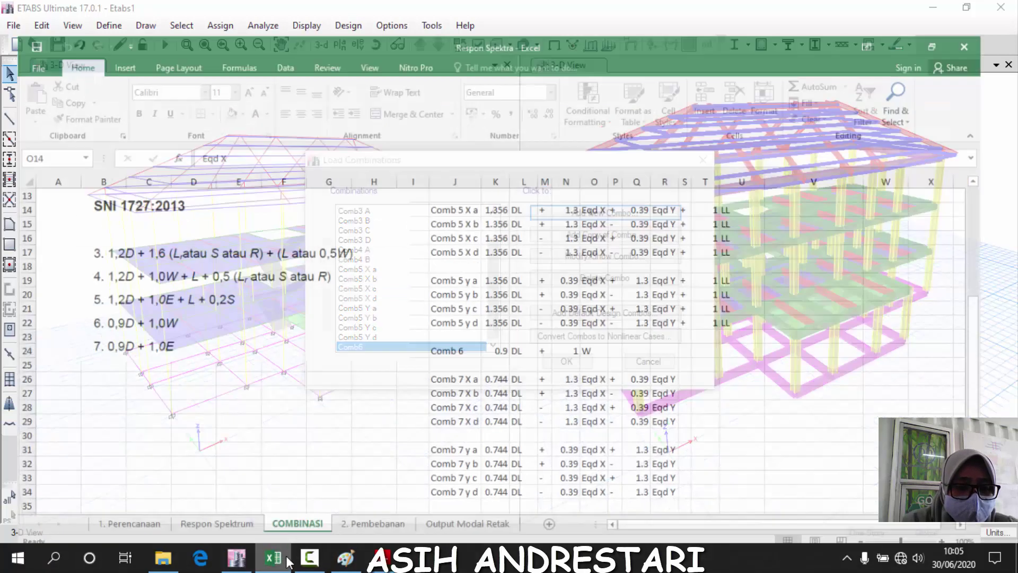
scroll(453, 402, down, 3)
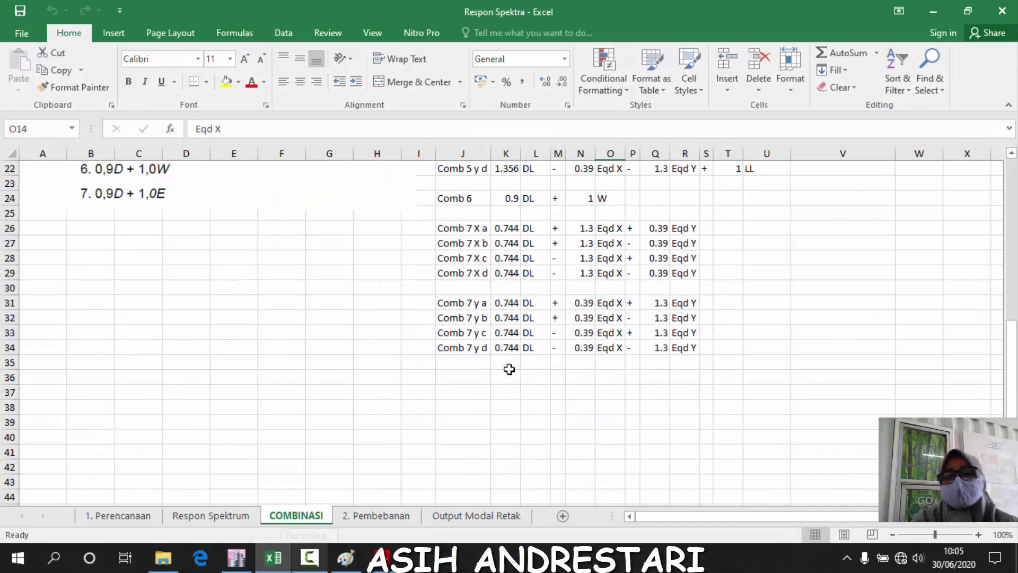
scroll(525, 296, up, 1)
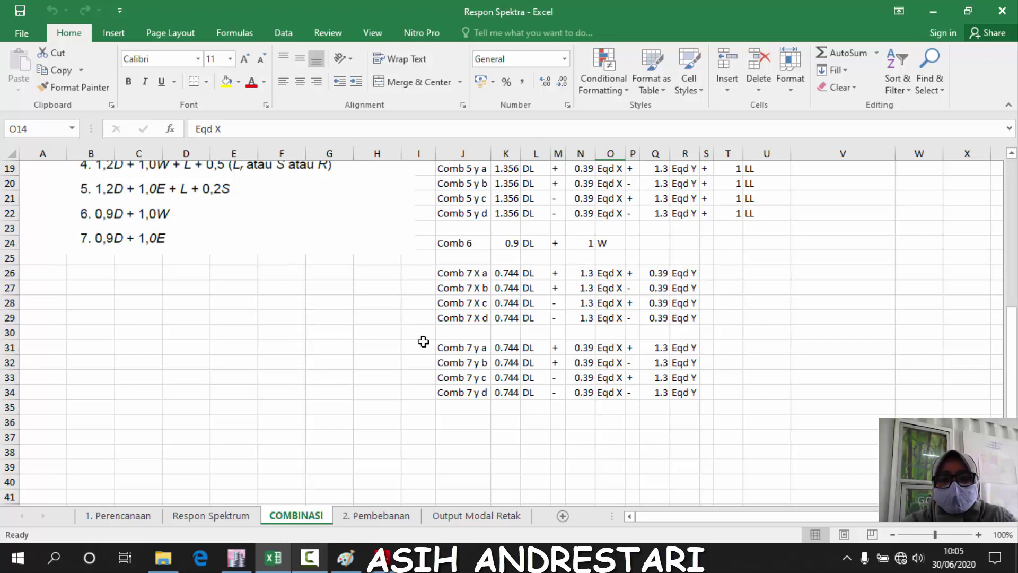
click(237, 556)
click(568, 216)
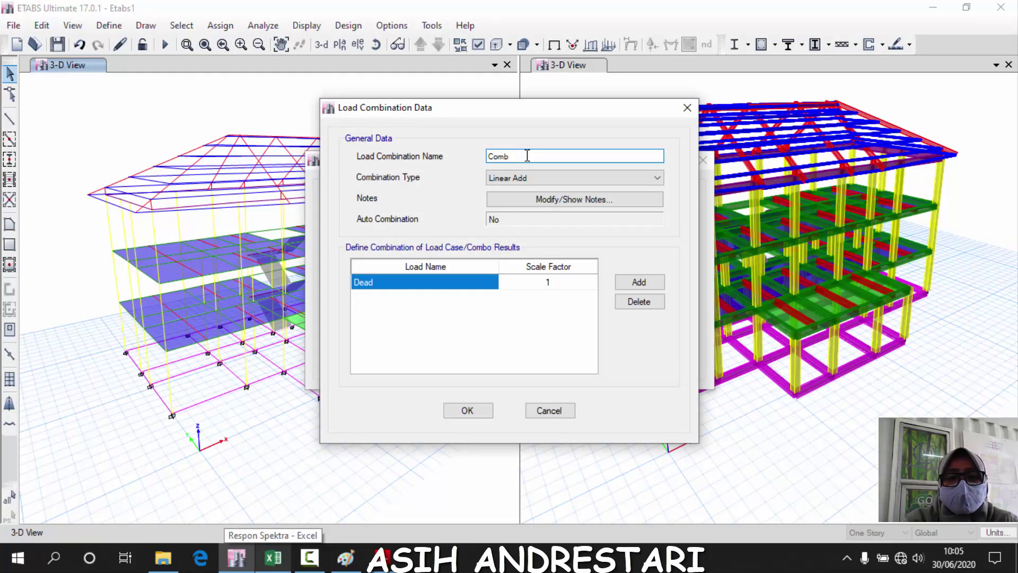
text(7 X a)
Set the first load of Comb7 X a to DL with the scale factor 0,744 from the Excel table
click(475, 285)
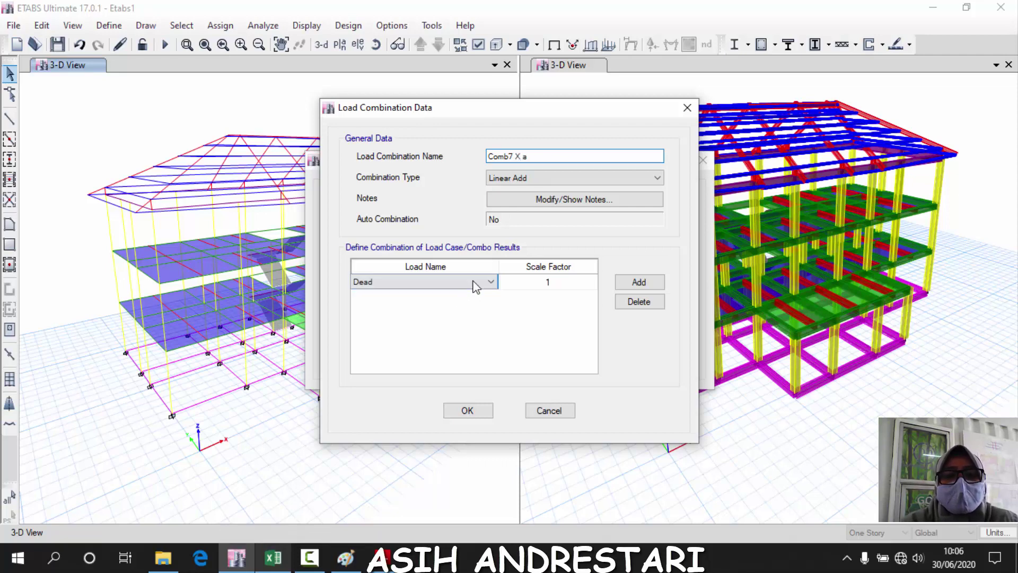
click(475, 286)
scroll(466, 279, down, 2)
click(425, 268)
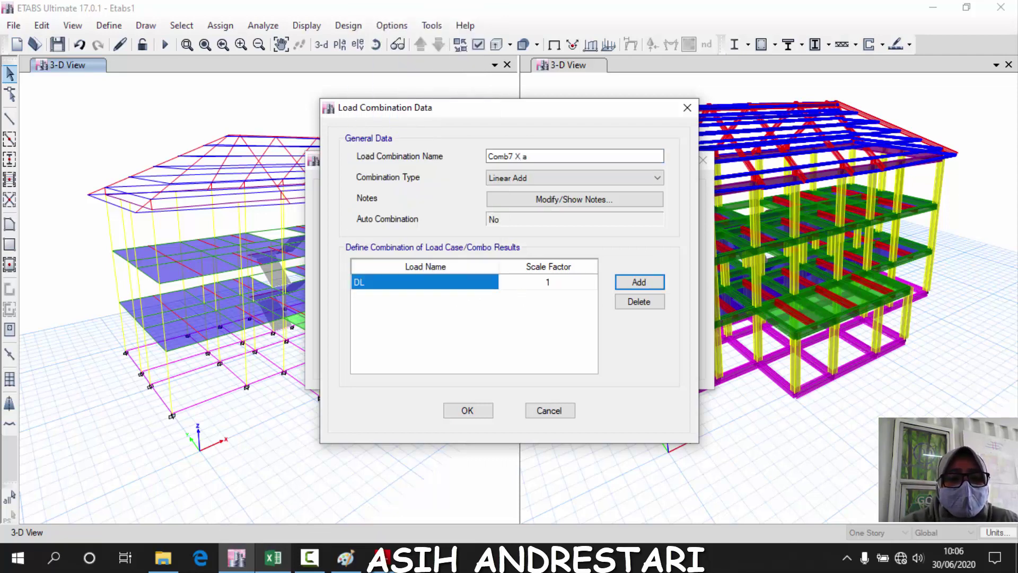
click(273, 557)
click(236, 557)
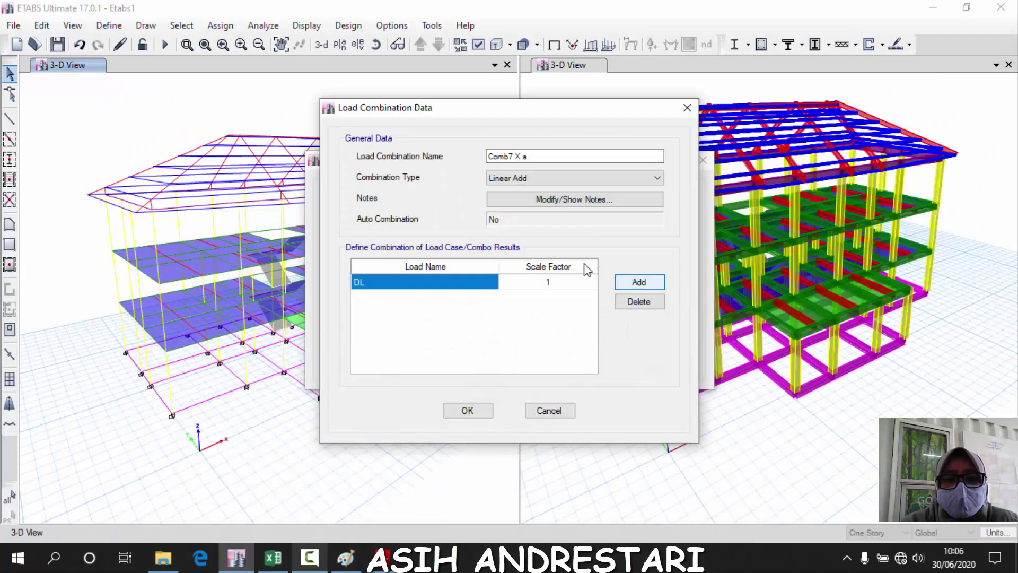
click(555, 288)
text(0,)
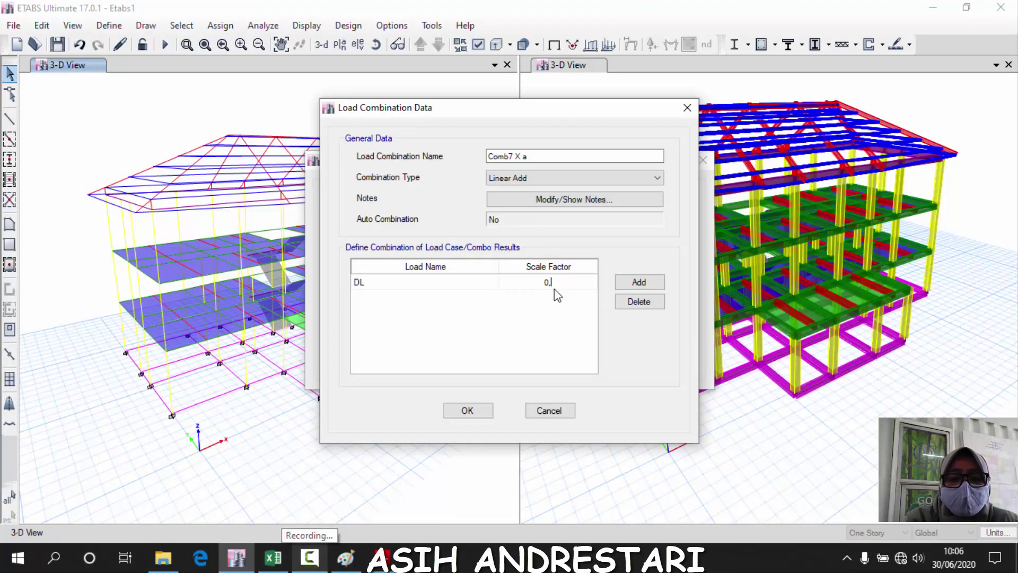
text(744)
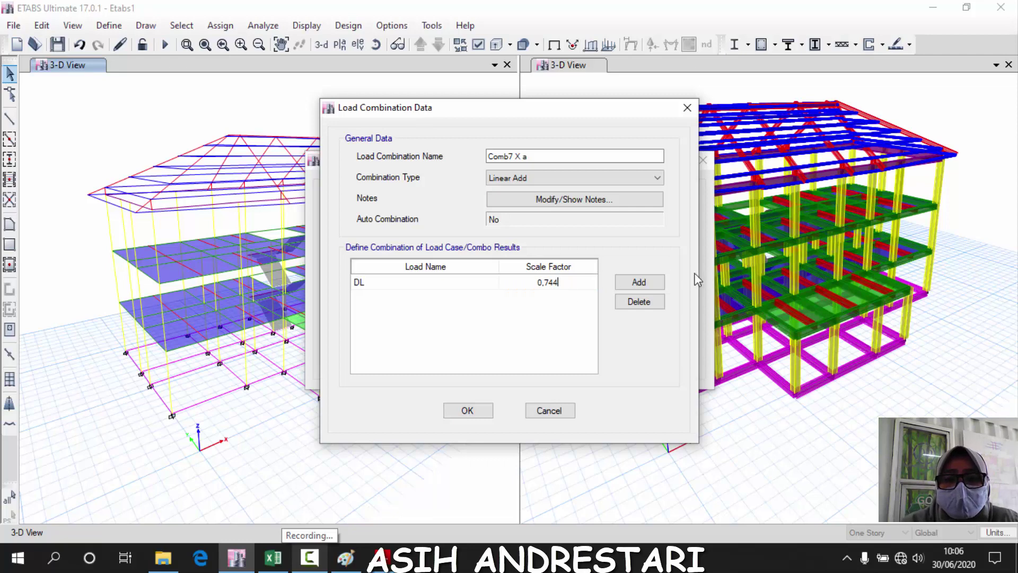
Add EQ d X to Comb7 X a with scale factor 1,3, checking the value in the Excel table
click(639, 282)
click(415, 298)
click(416, 278)
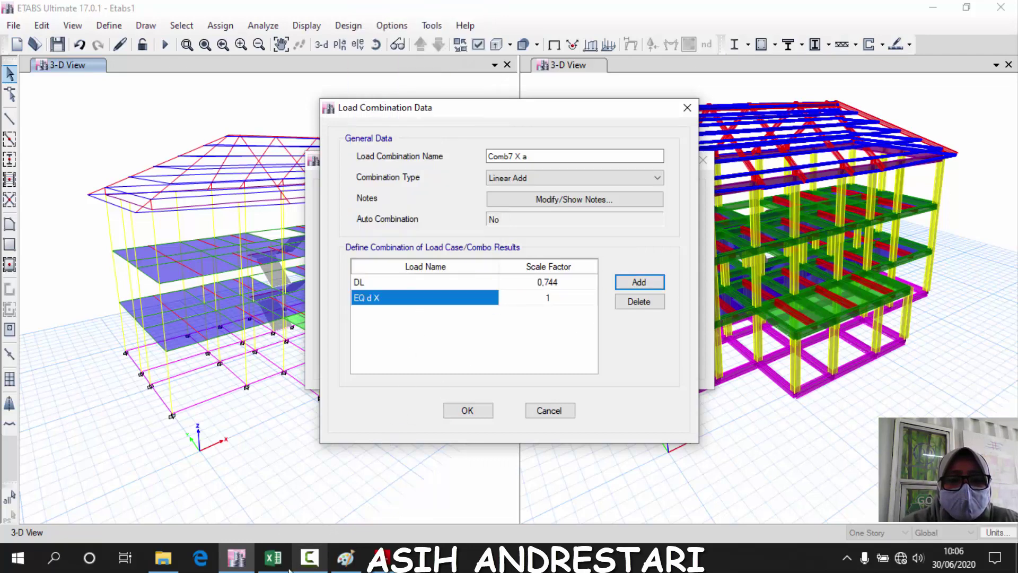
click(282, 566)
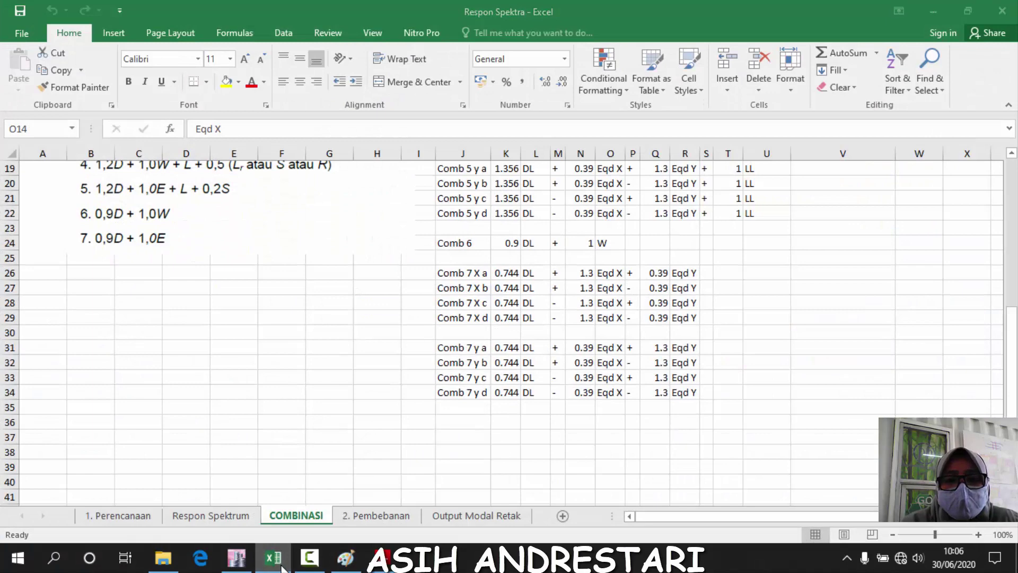
click(282, 565)
click(549, 298)
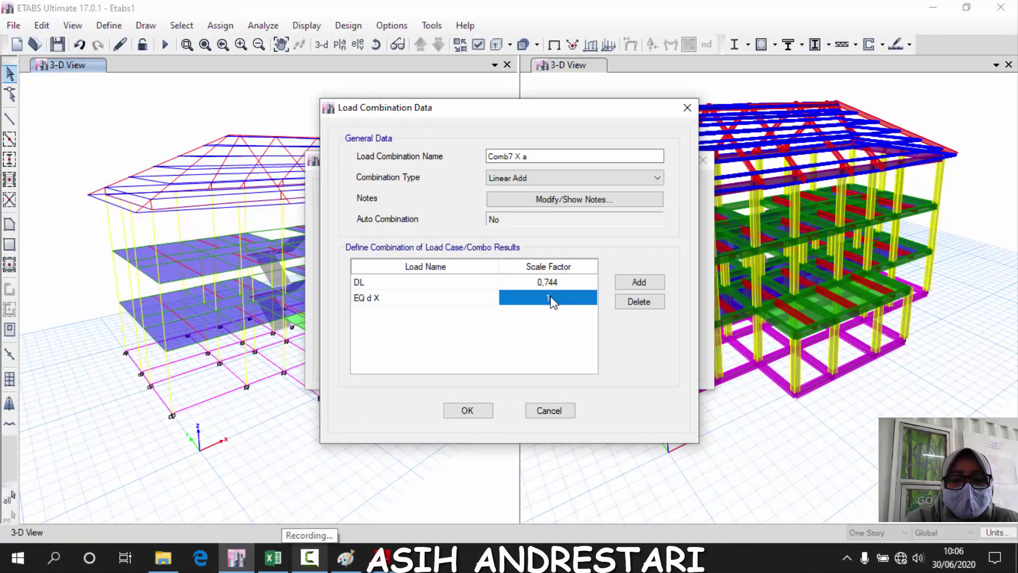
click(550, 297)
Add EQ d Y to Comb7 X a with scale factor 1,6, and save the combination
click(640, 286)
click(382, 313)
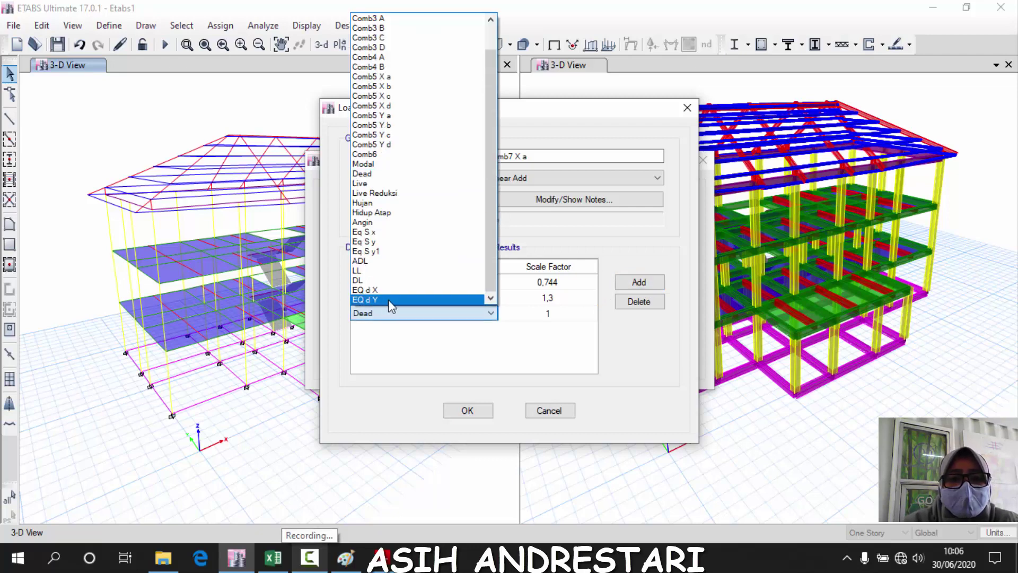
click(387, 300)
click(549, 313)
click(549, 313)
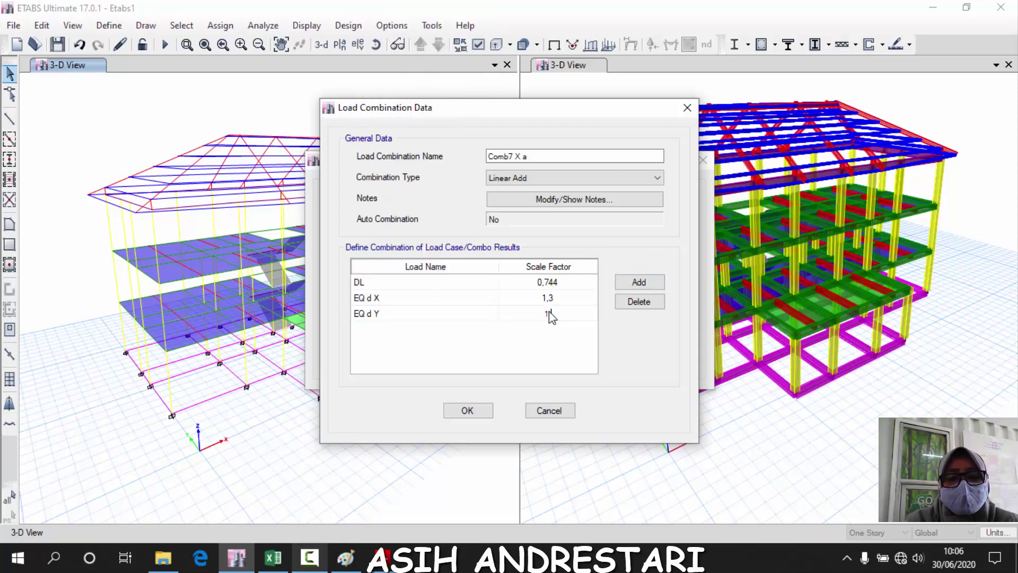
click(574, 297)
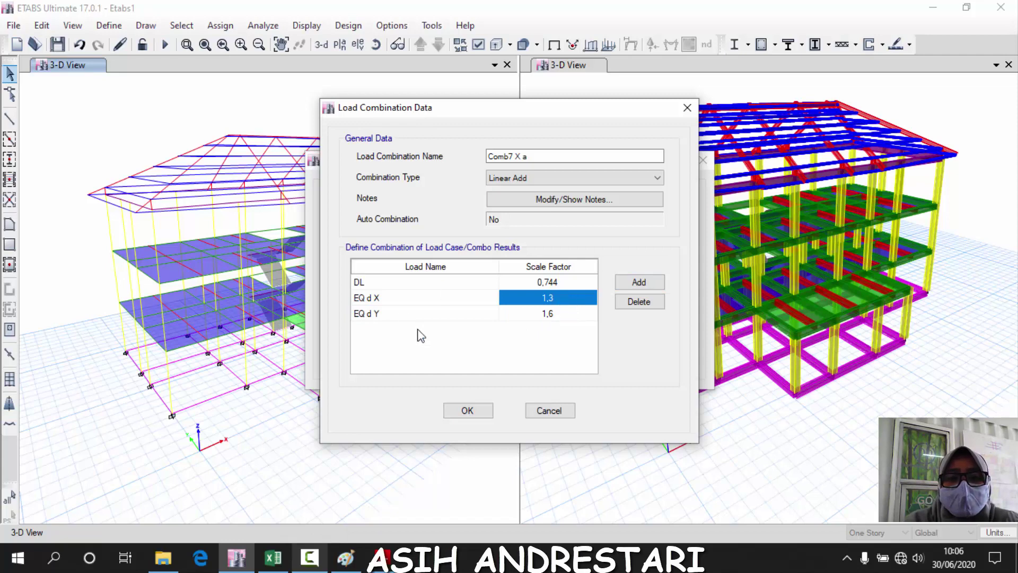
click(467, 411)
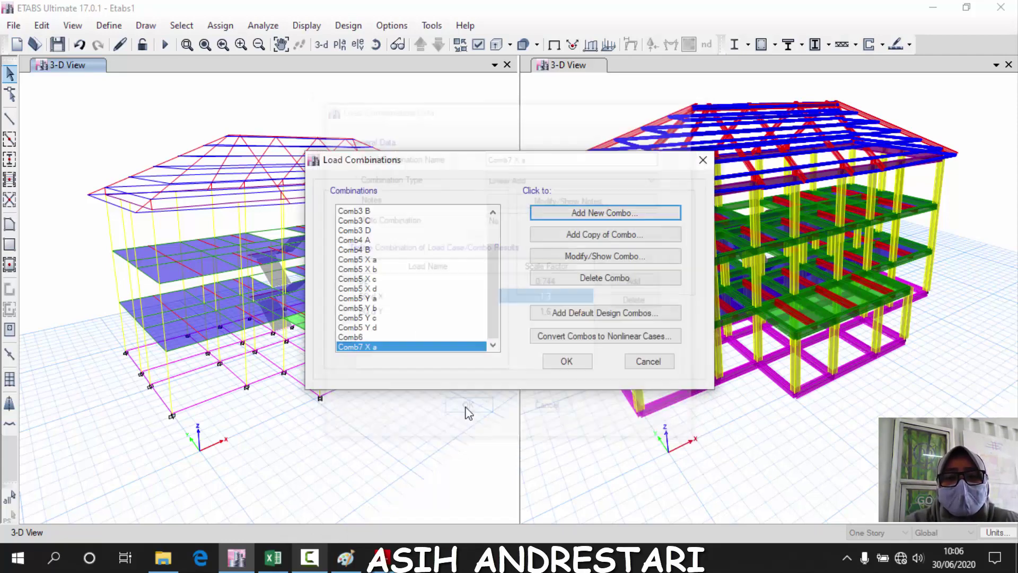
Copy combination Comb7 X a as Comb7 X b and set its EQ d Y scale factor to -1,6
click(584, 235)
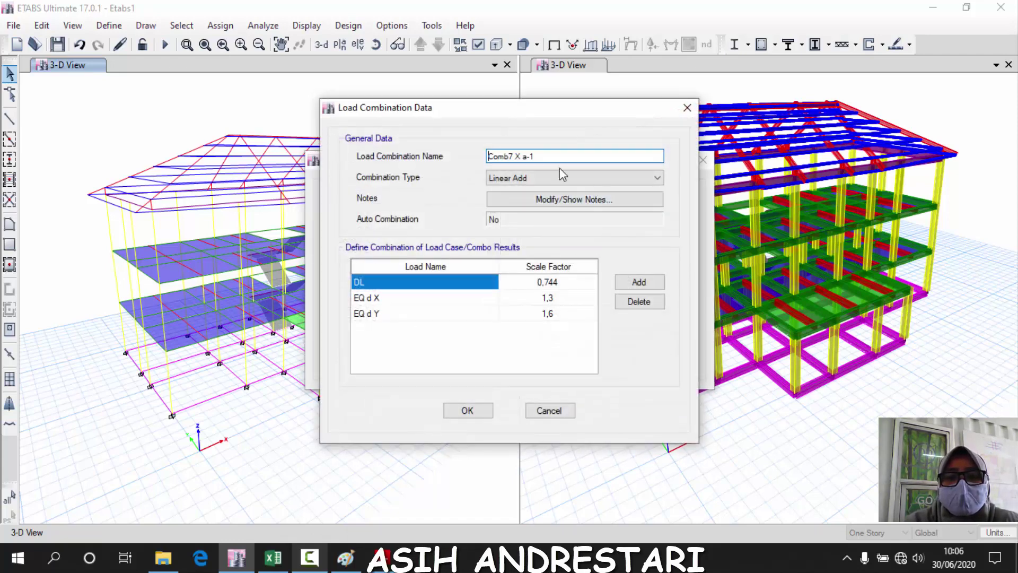
drag(546, 153, 526, 154)
text(b)
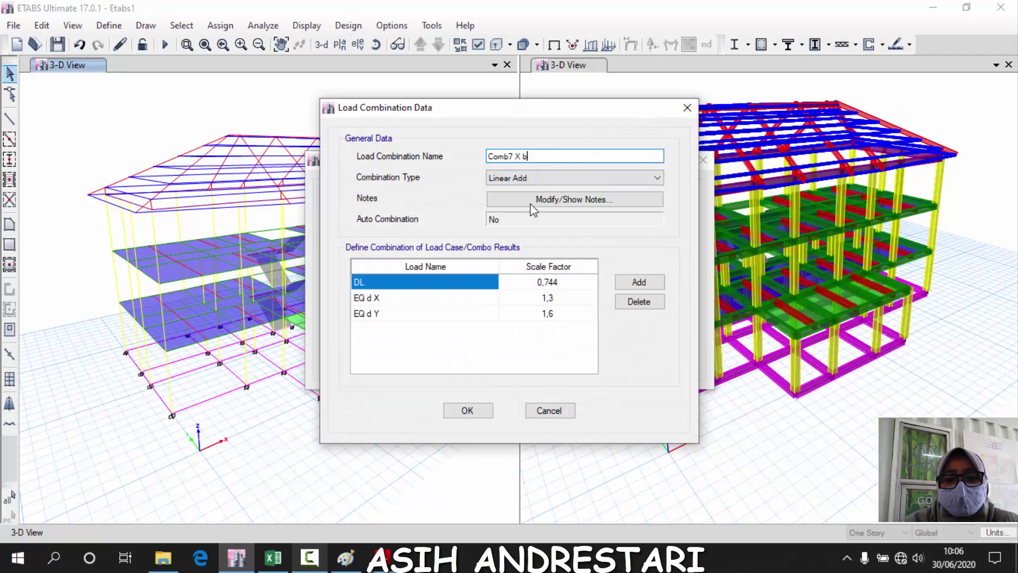
click(536, 316)
click(540, 313)
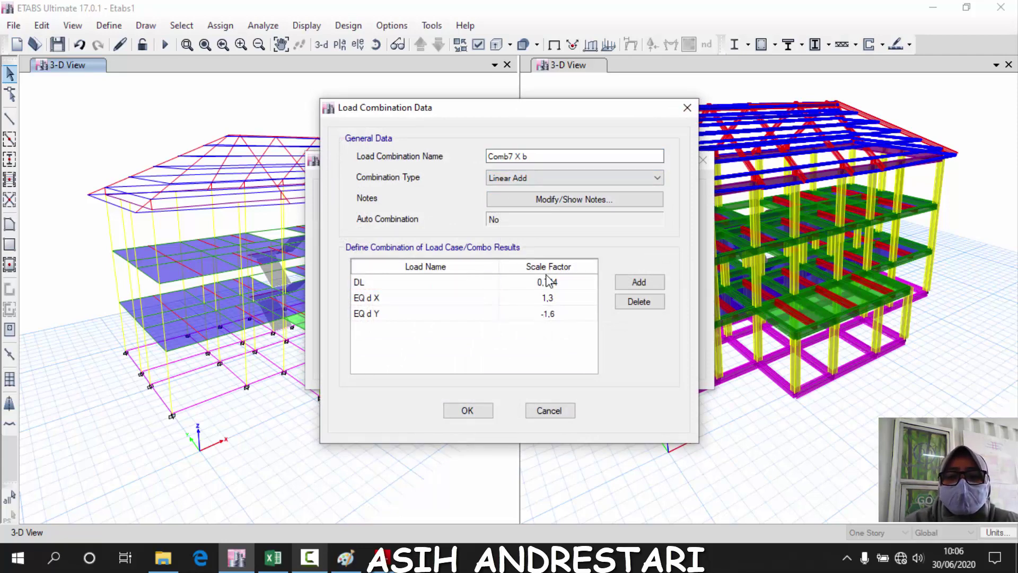
click(557, 298)
click(468, 411)
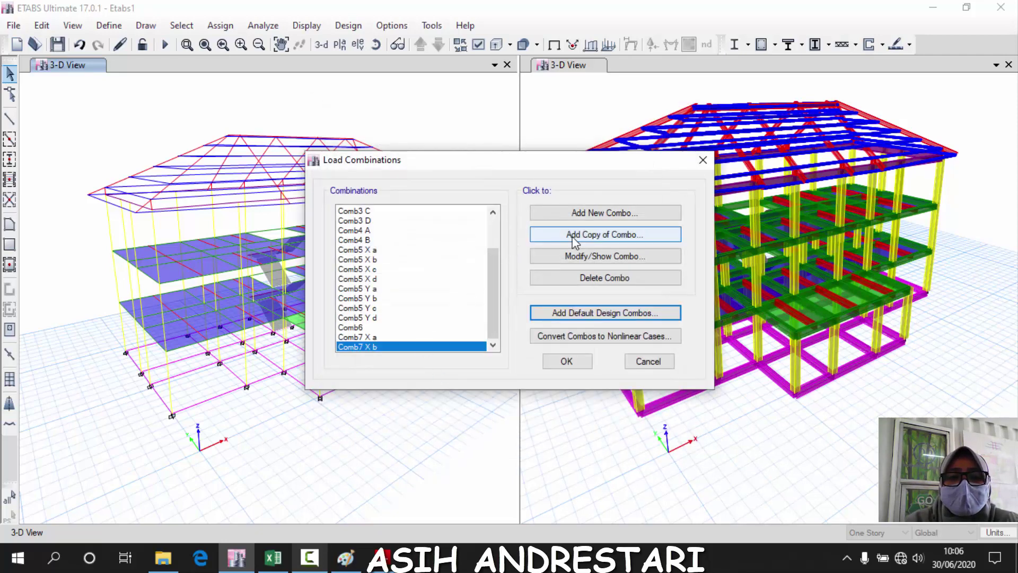
Copy combination Comb7 X a as Comb7 X c and set its EQ d X scale factor to -1,3
click(392, 338)
click(633, 239)
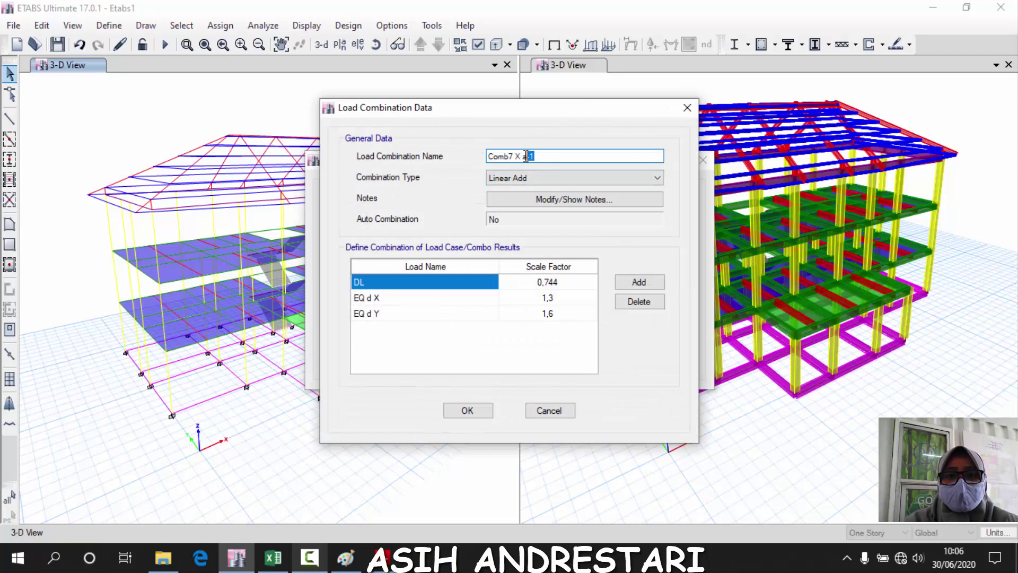
text(c)
click(536, 301)
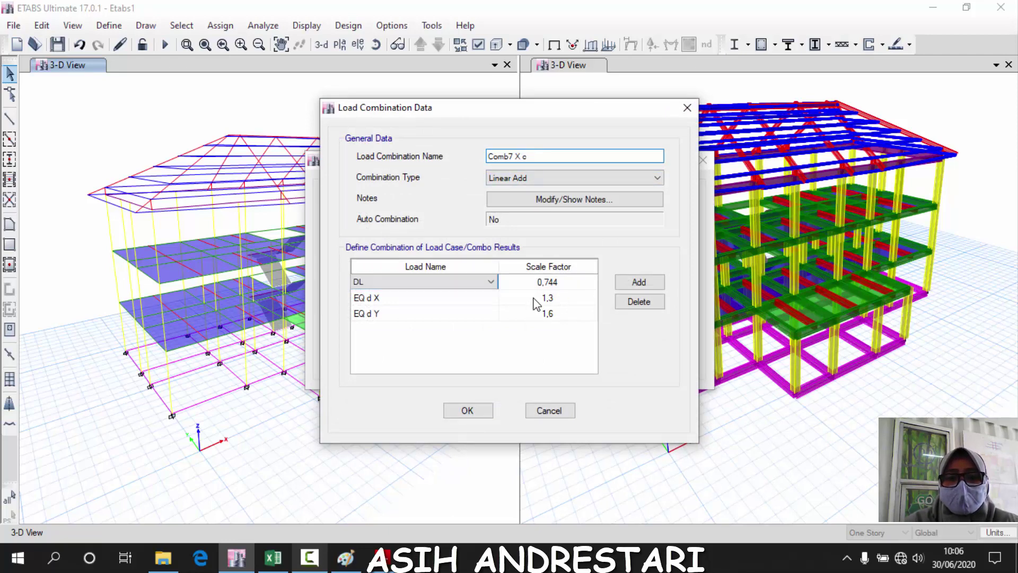
click(534, 299)
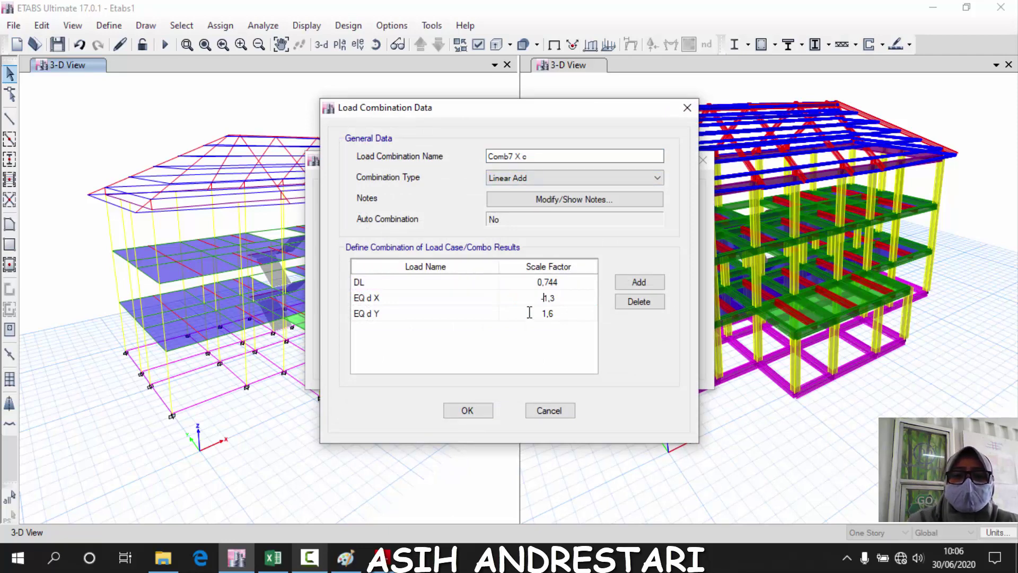
click(487, 411)
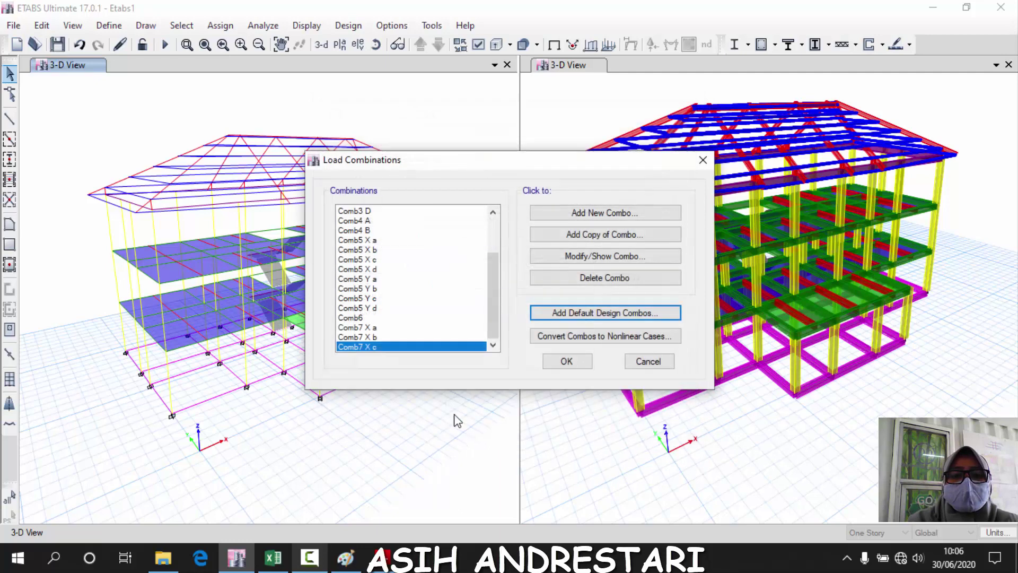
Copy combination Comb7 X c as Comb7 X d and set its EQ d Y scale factor to -1,6
click(571, 241)
drag(536, 156, 524, 157)
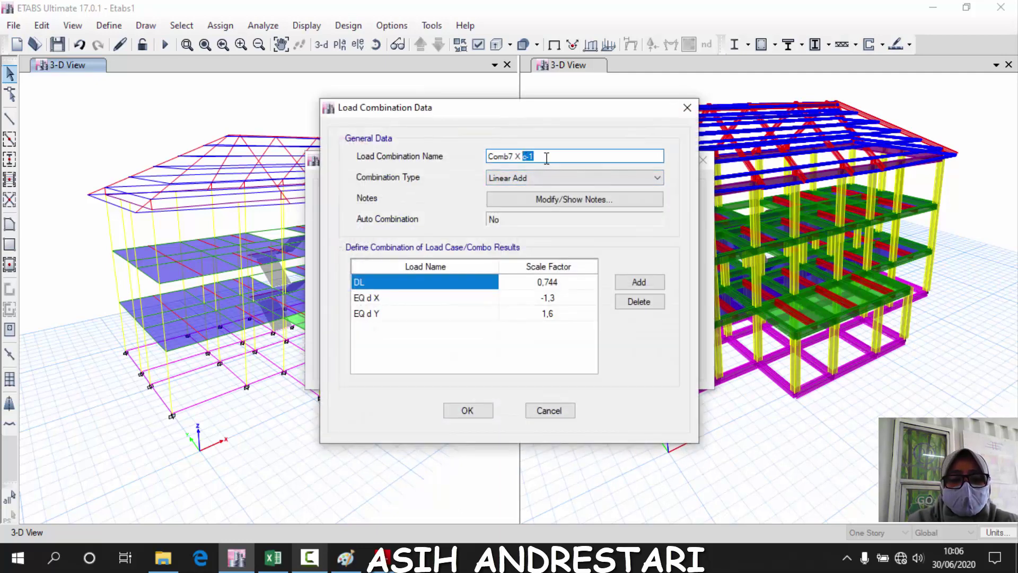
click(542, 313)
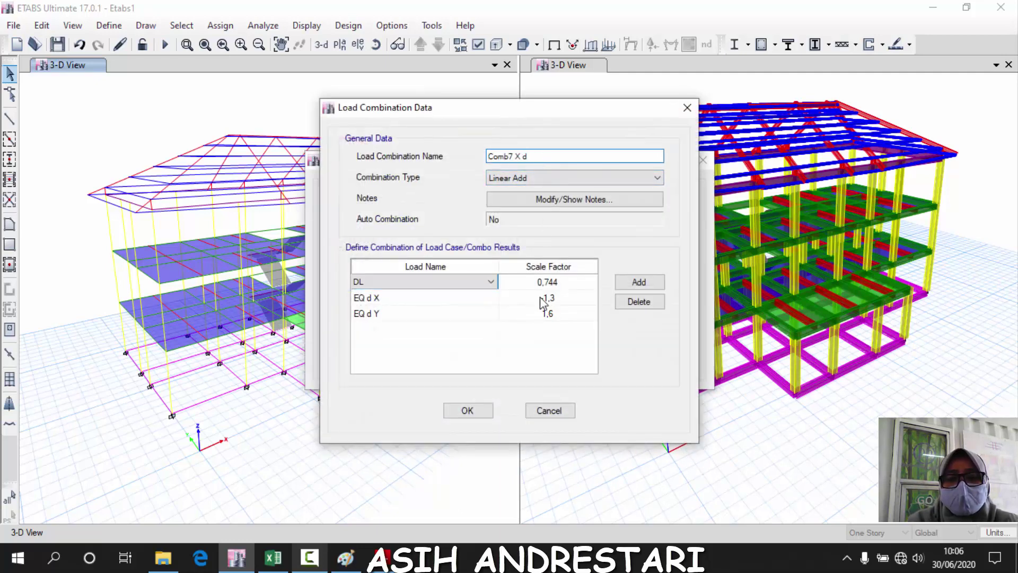
click(541, 314)
click(539, 312)
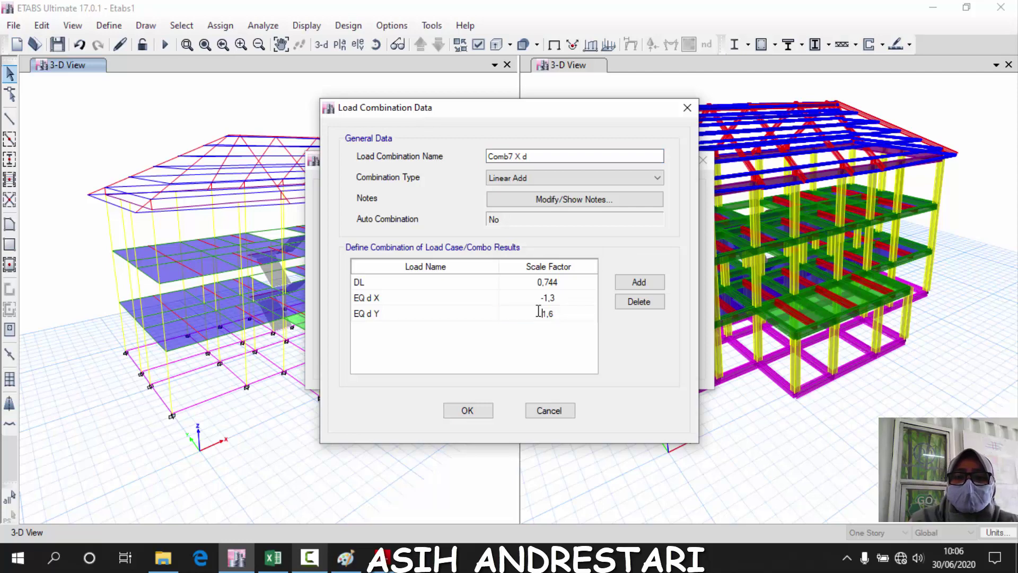
click(465, 410)
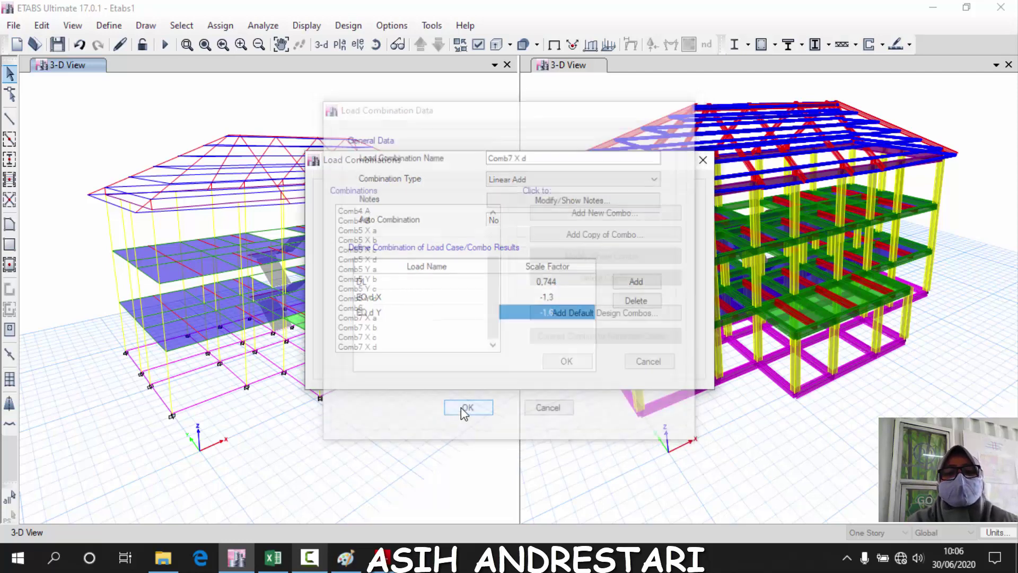
click(377, 318)
click(606, 234)
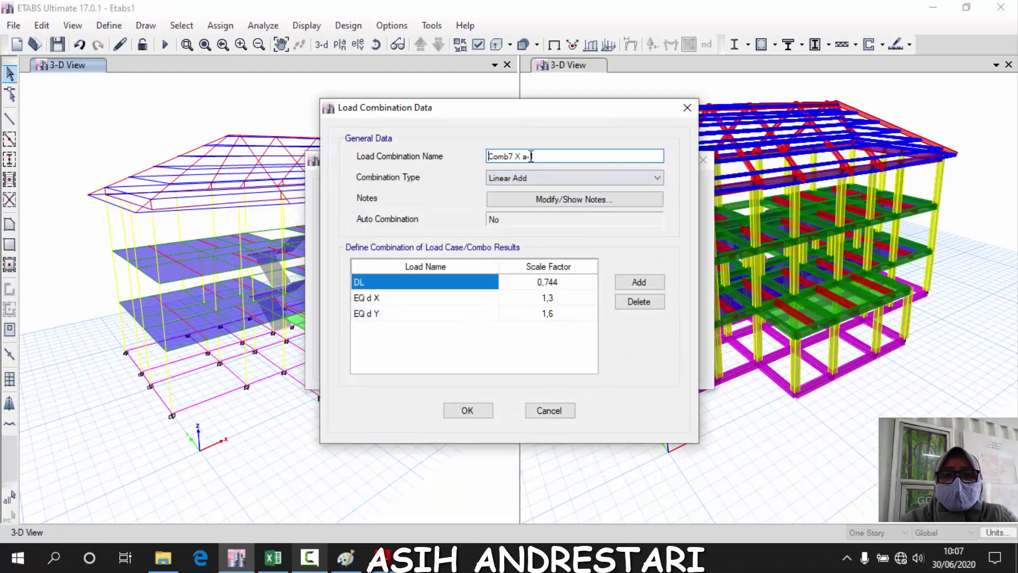
text(Y)
click(539, 158)
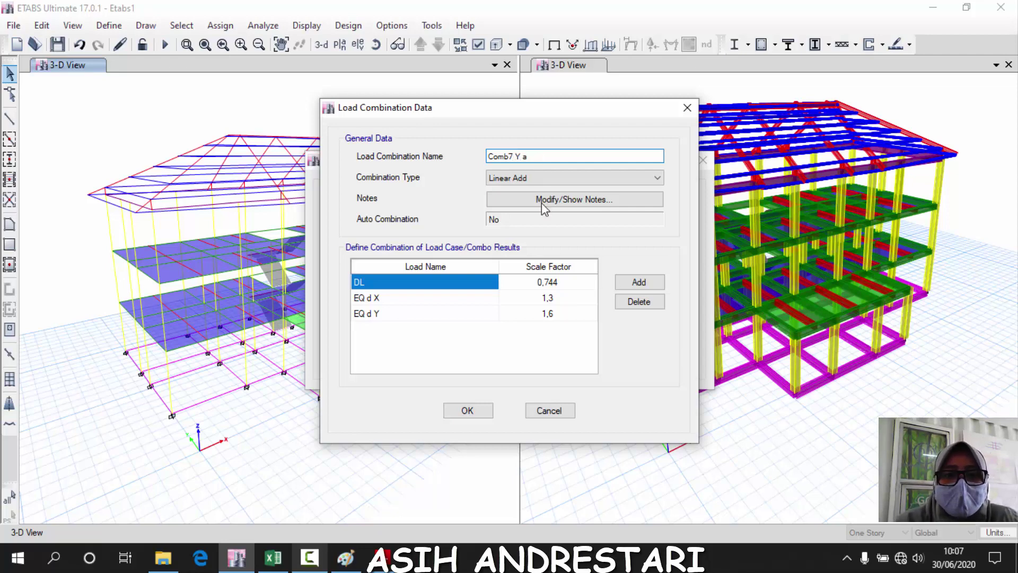
click(562, 313)
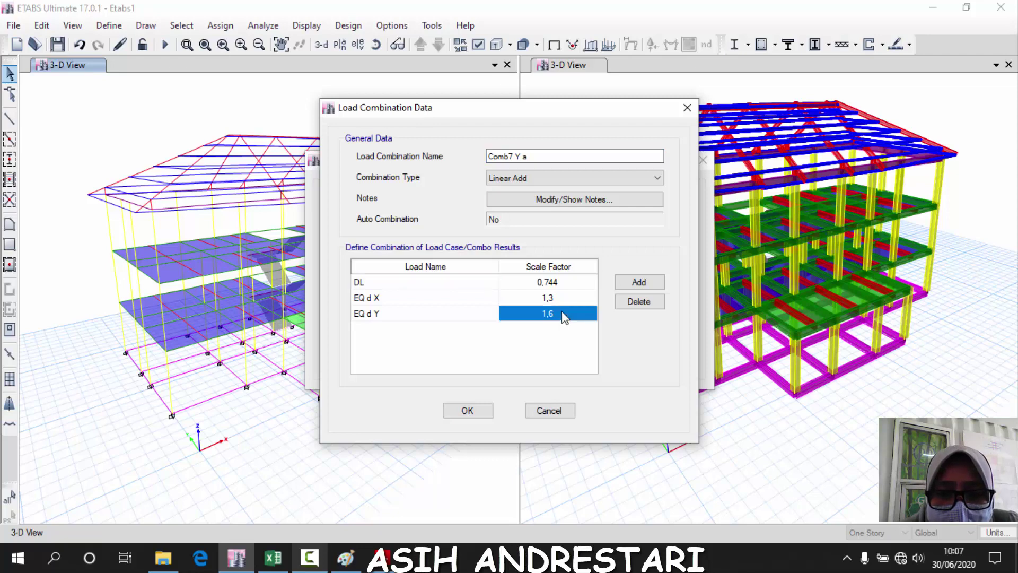
click(548, 410)
Check the Comb 7 X b row in the Excel table and correct the EQ d Y scale factor of Comb7 X b to -0,39
click(406, 327)
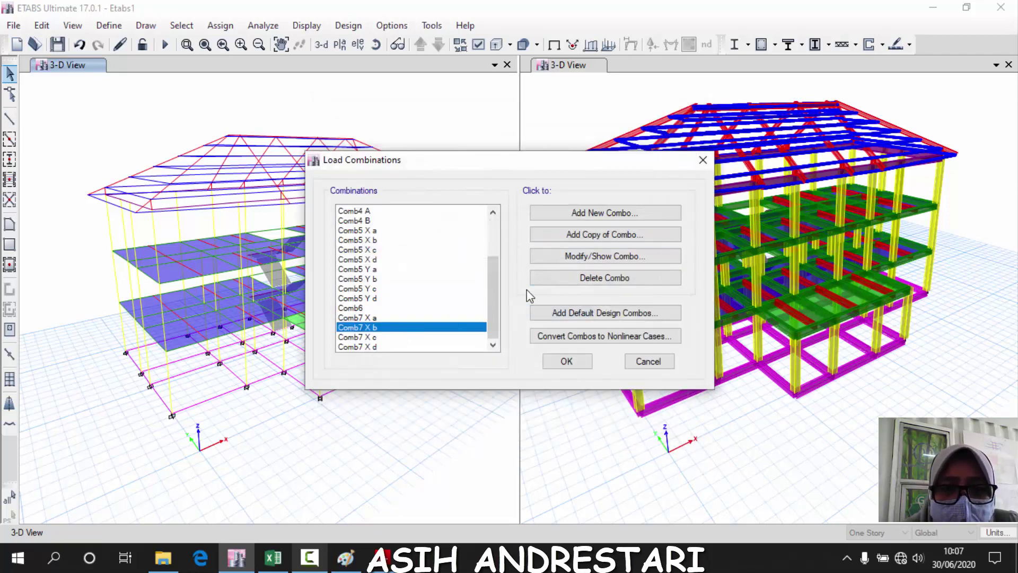
click(603, 257)
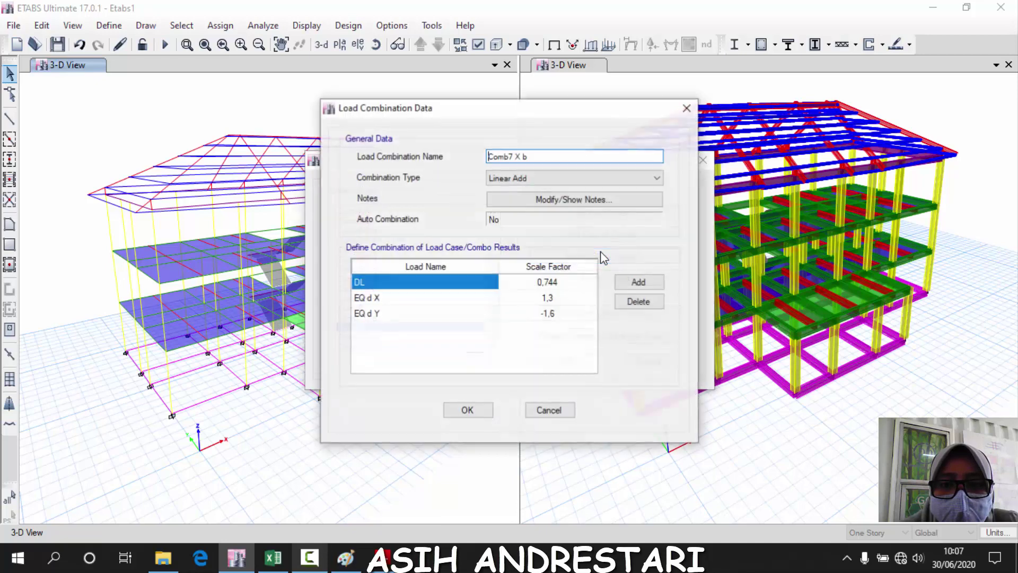
click(274, 559)
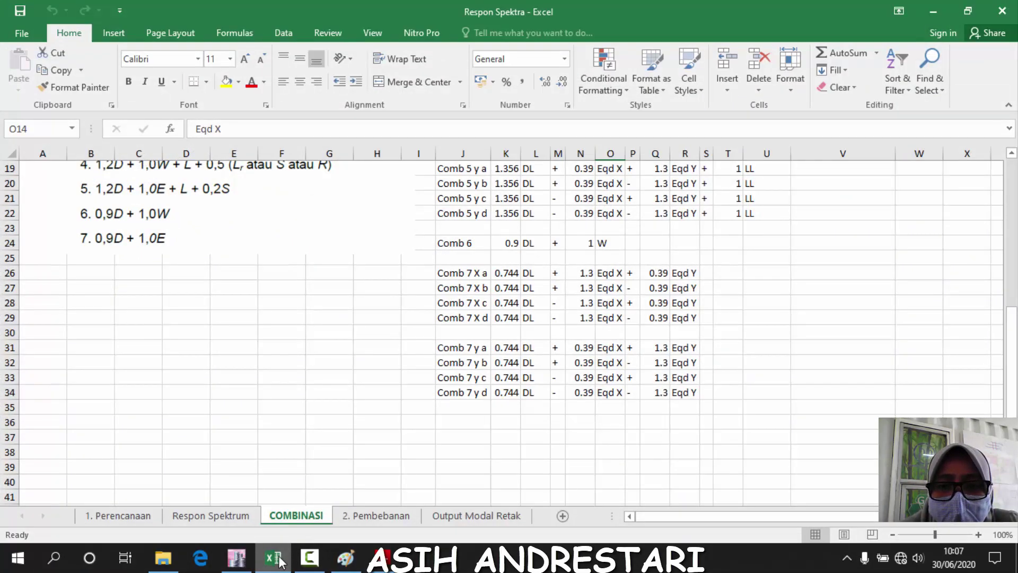
click(275, 558)
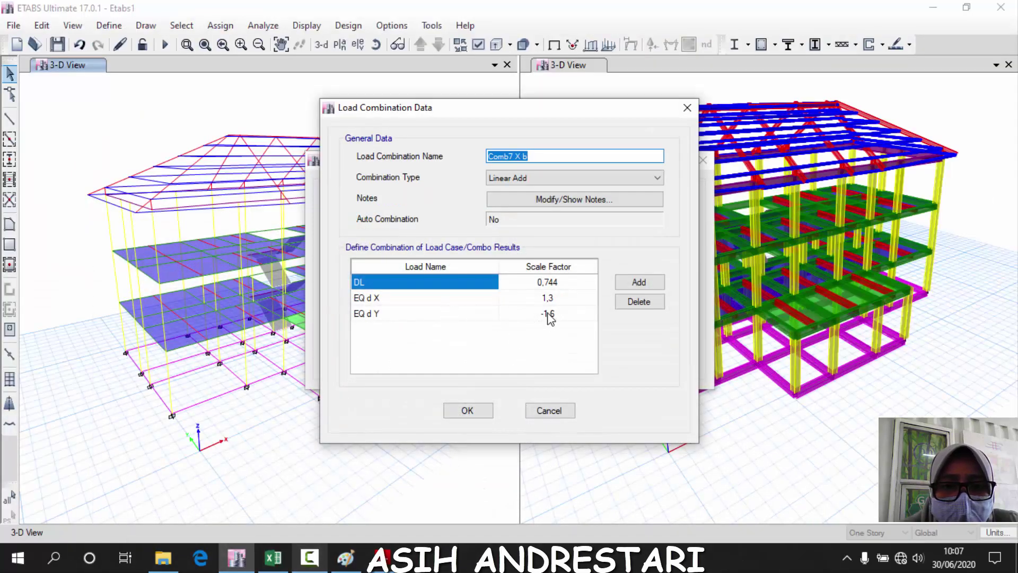
click(553, 318)
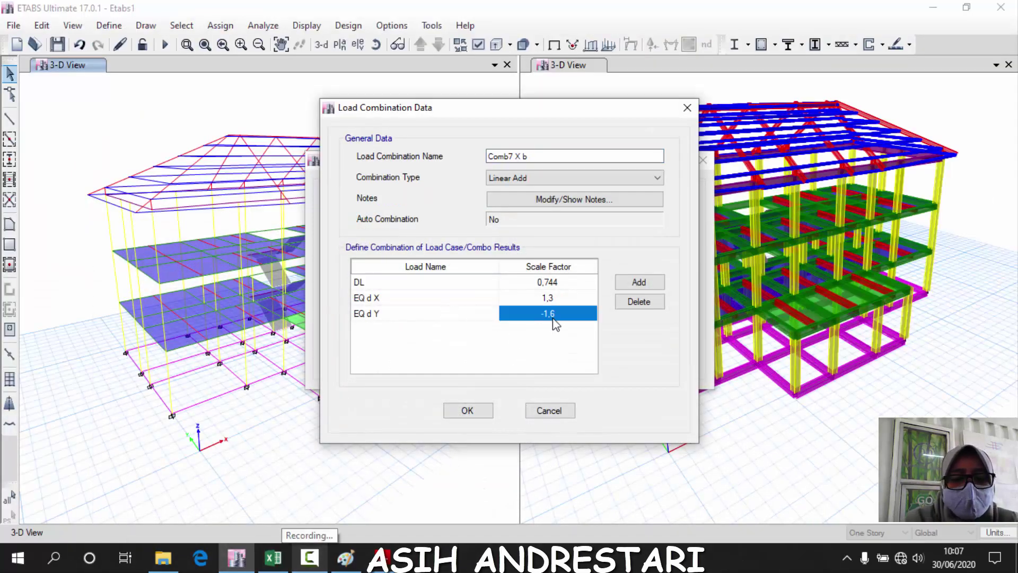
click(553, 317)
key(BackSpace)
text(-0,)
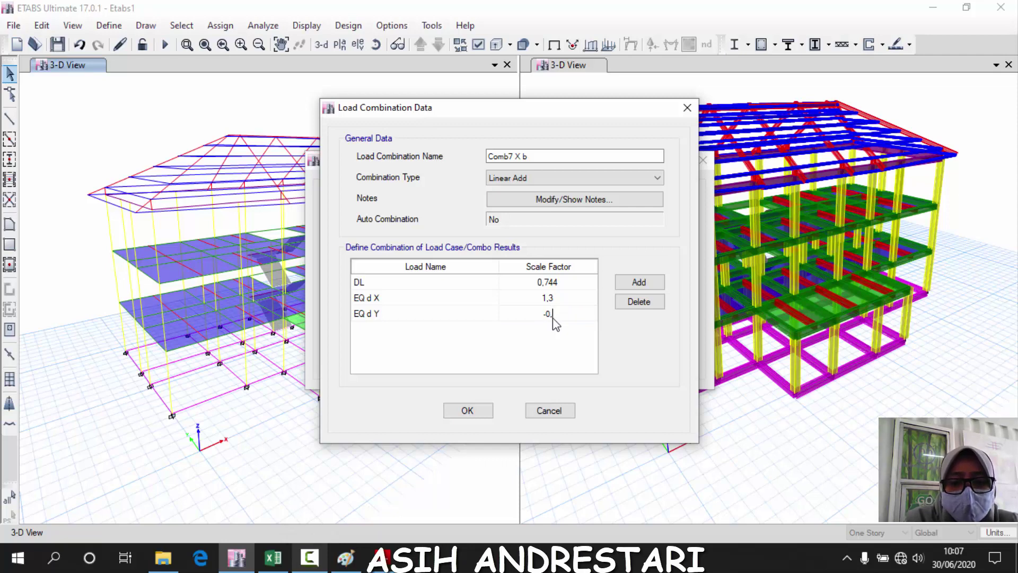
text(39)
click(467, 411)
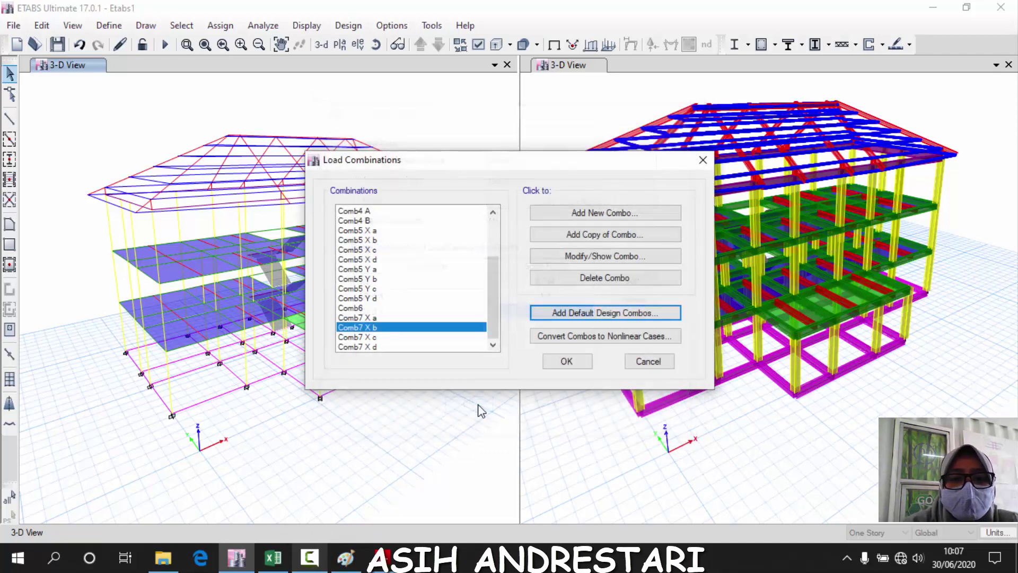
Correct the EQ d Y scale factor of Comb7 X a to 0,39, as in the Excel table
click(403, 318)
click(568, 257)
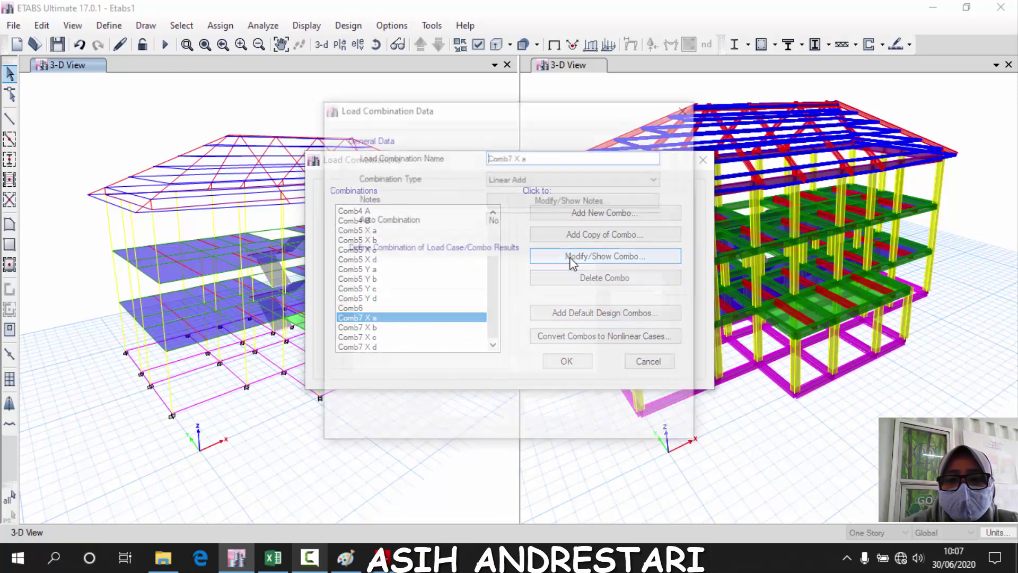
click(573, 315)
text(0,3)
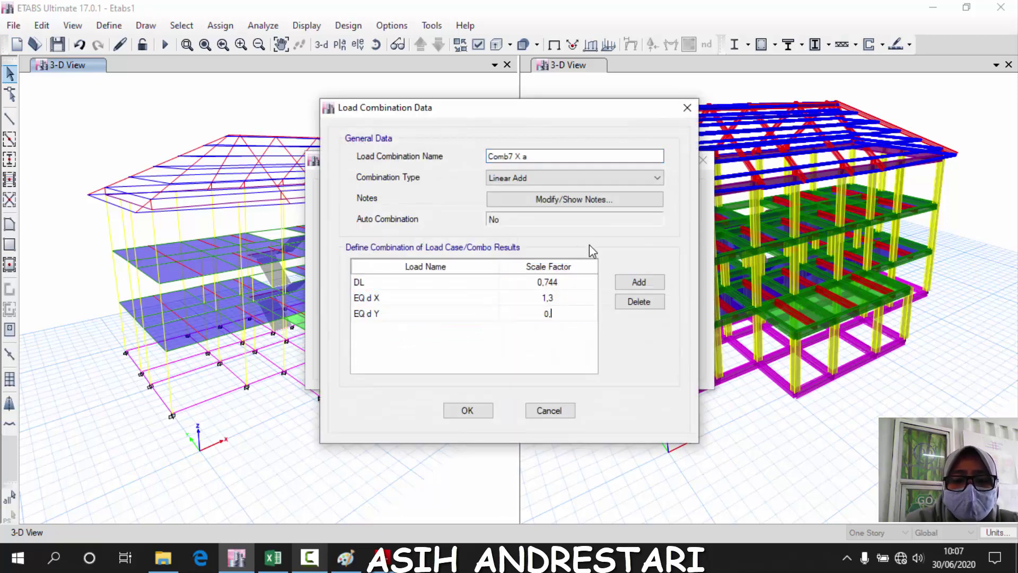